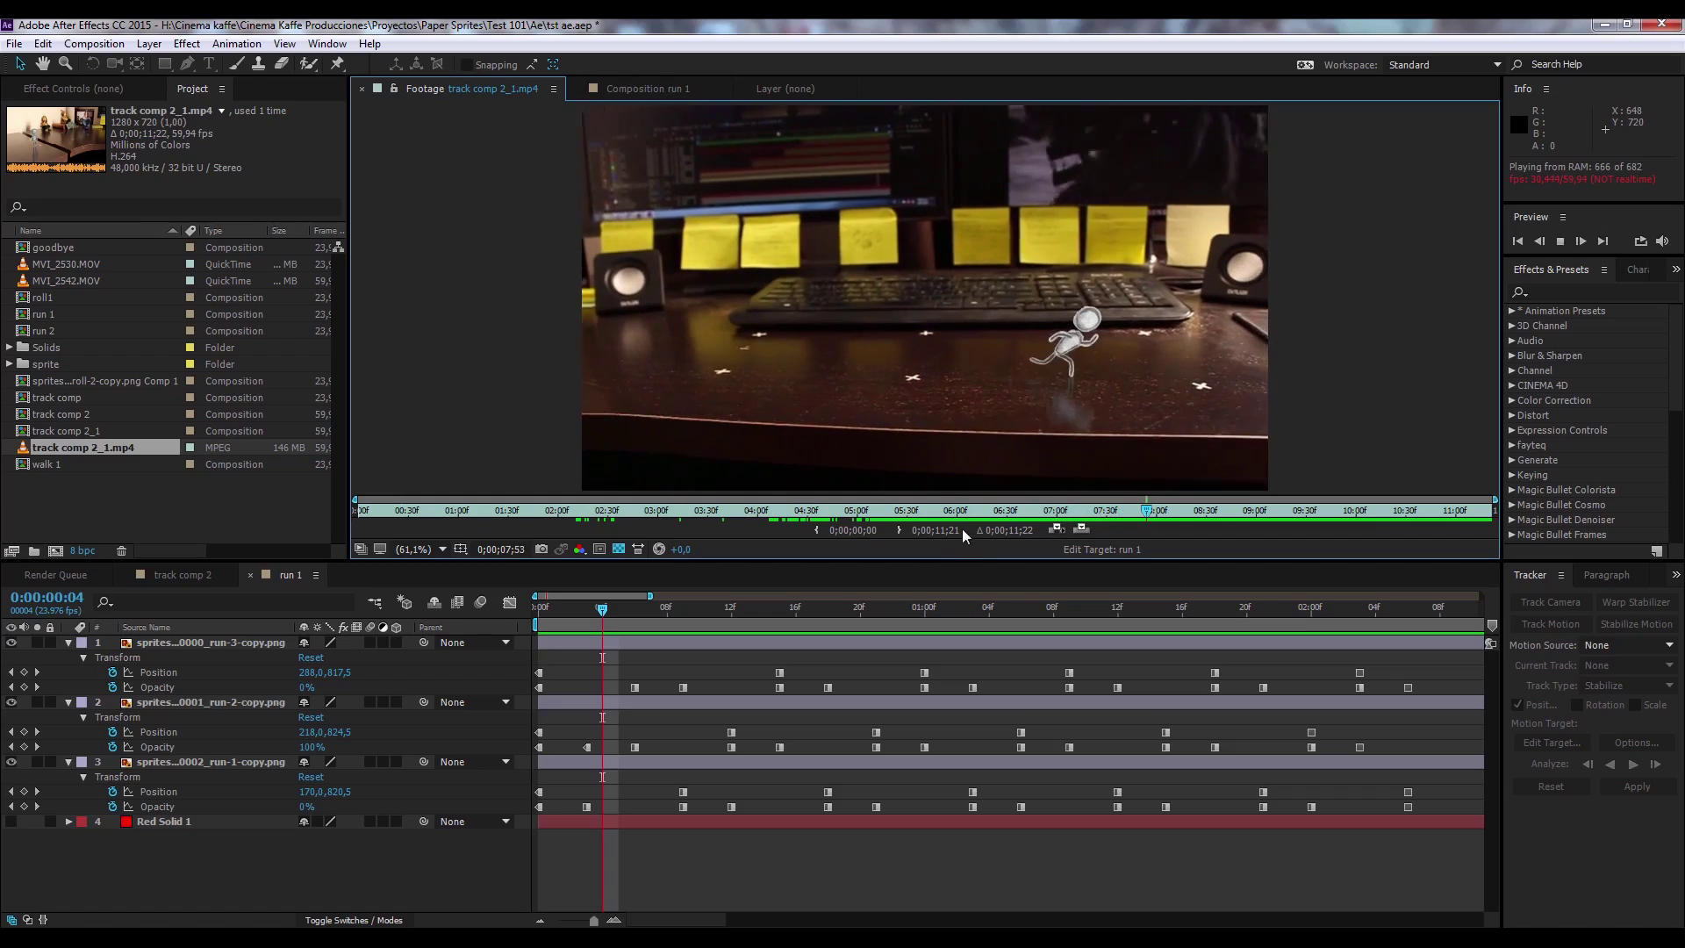
Preview the current clip, scrubbing between about two and seven seconds.
left_click(1140, 513)
left_click(1144, 513)
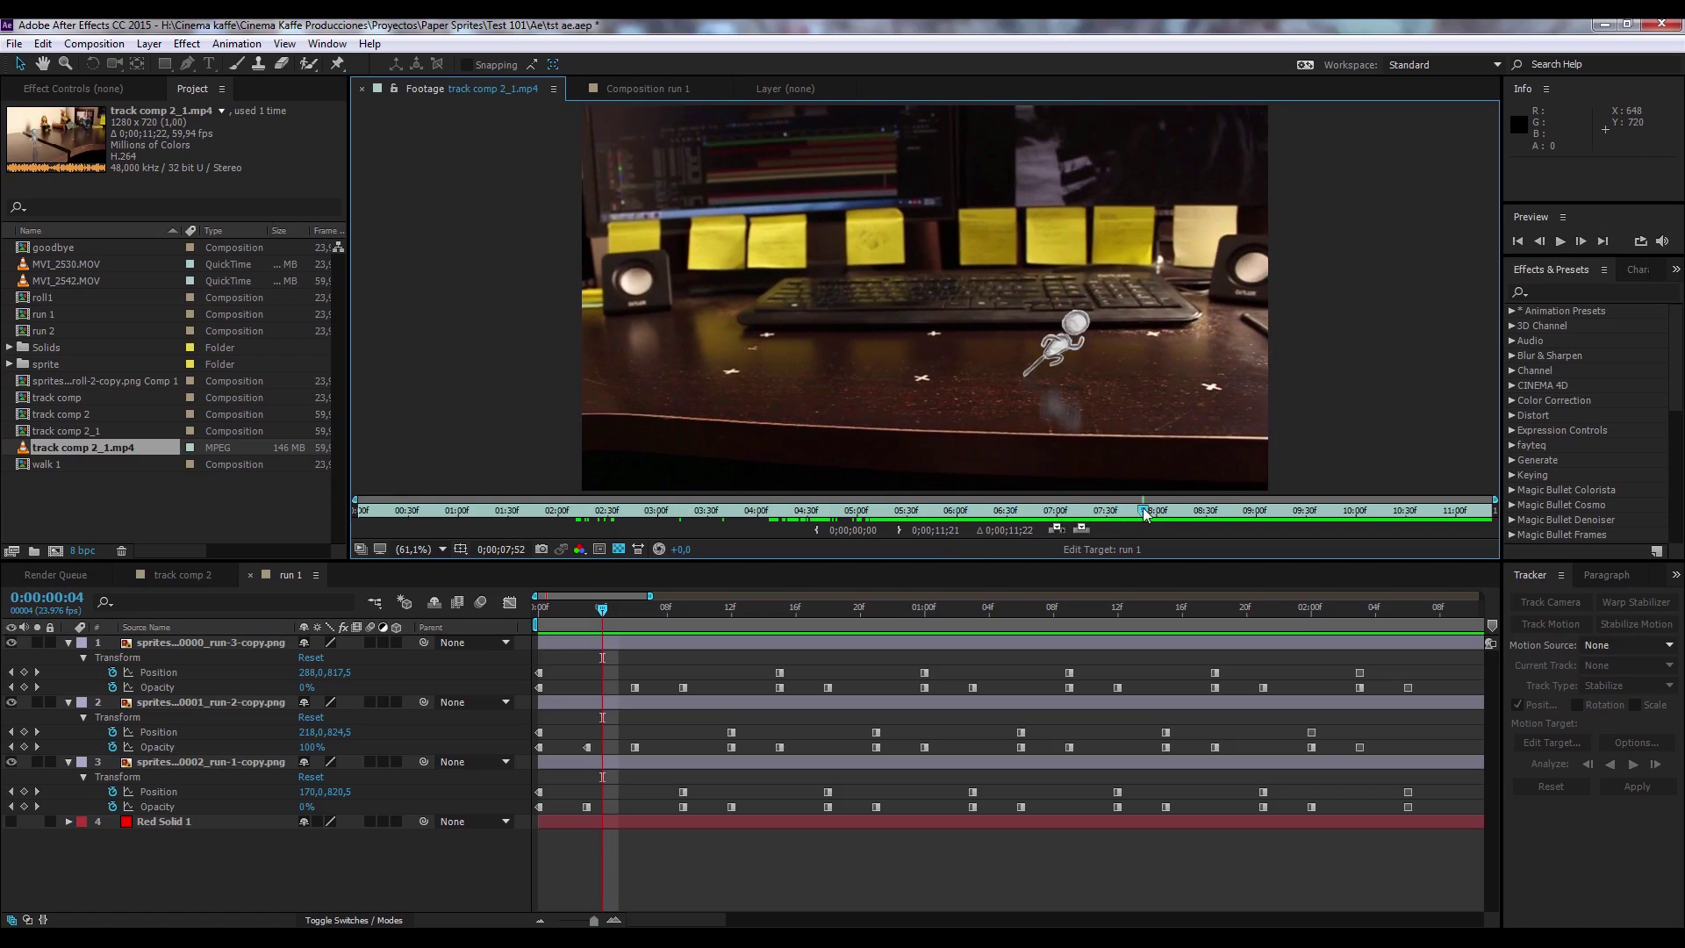
left_click(550, 513)
key("space")
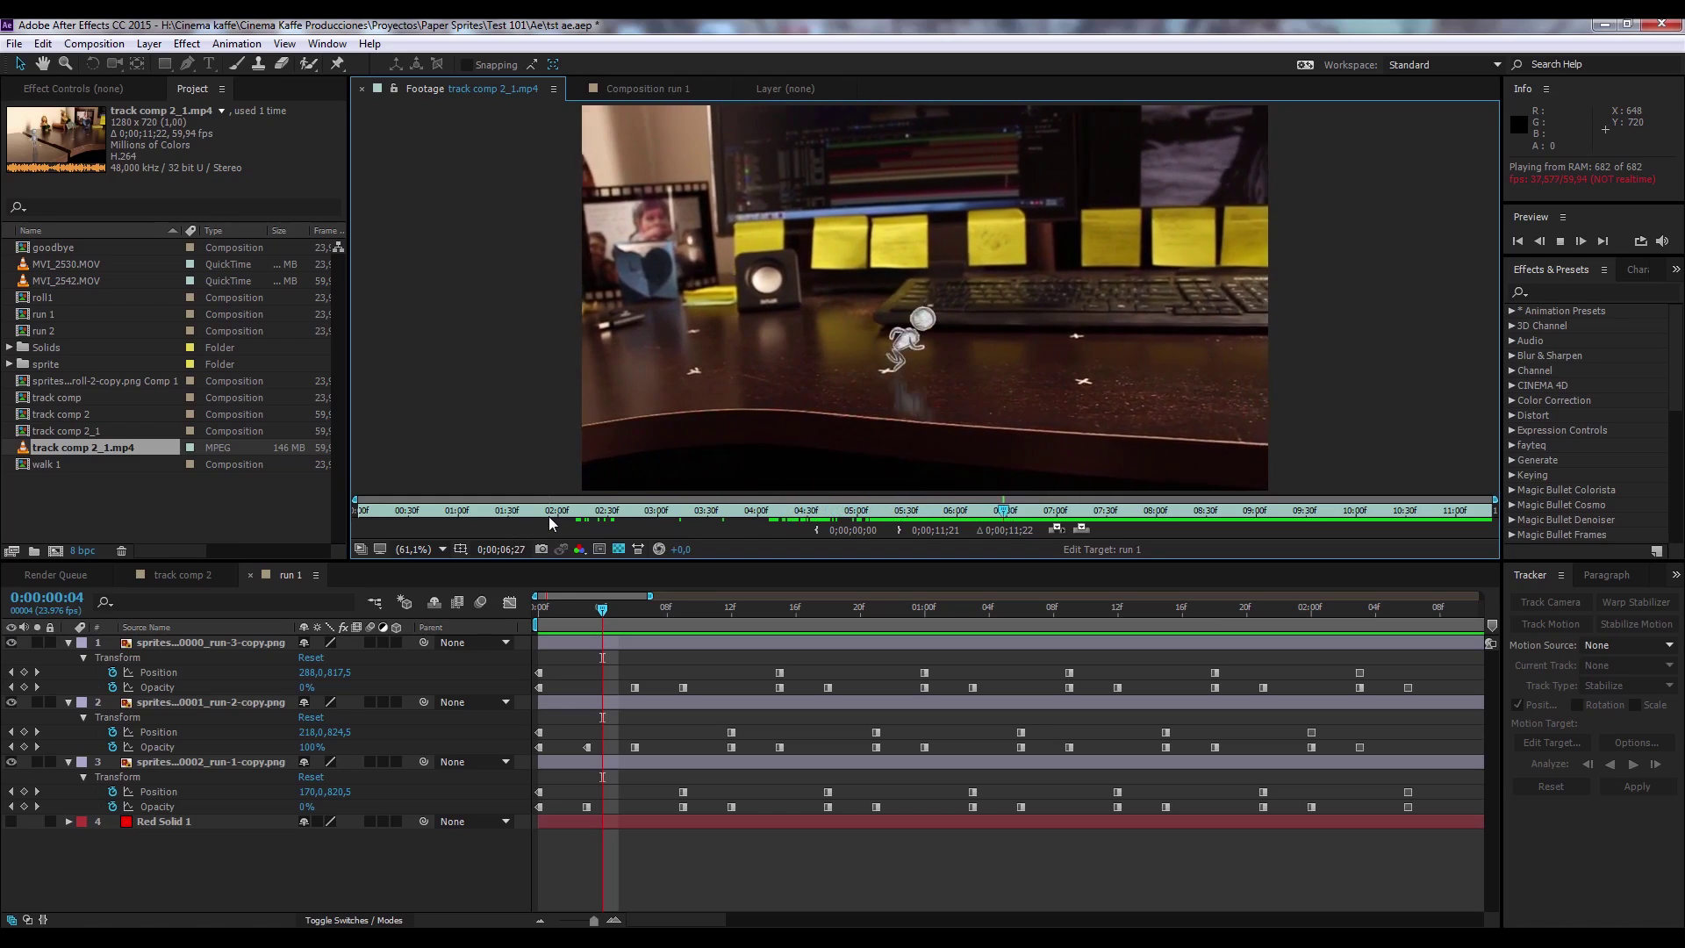
left_click(878, 516)
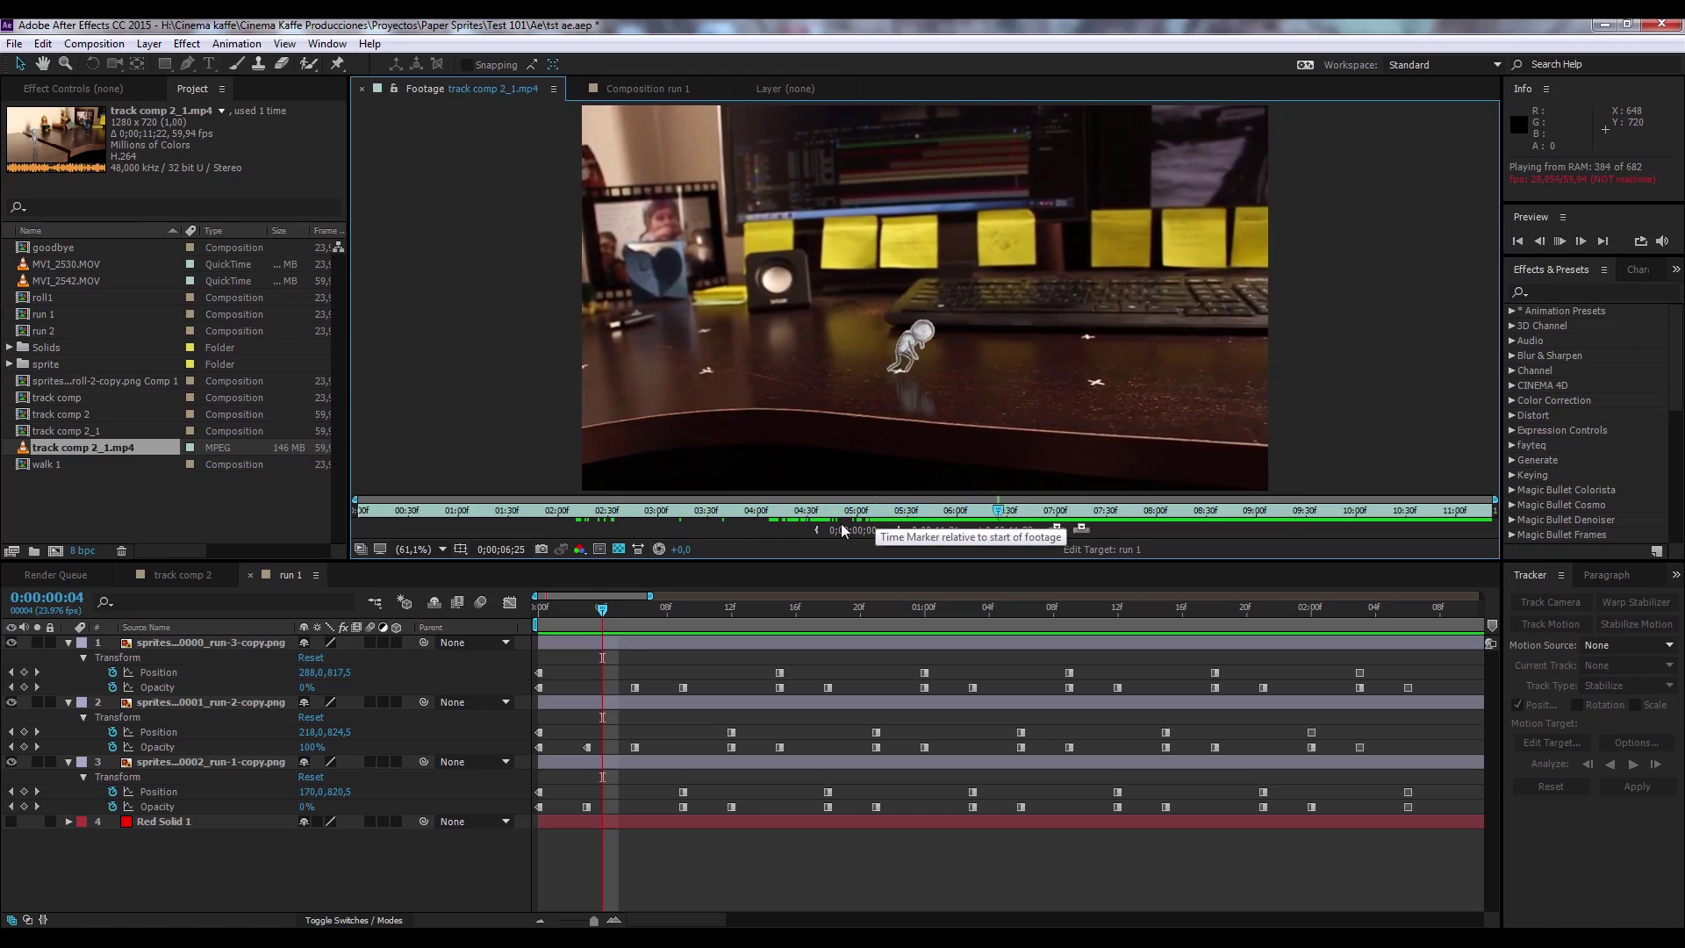
key("space")
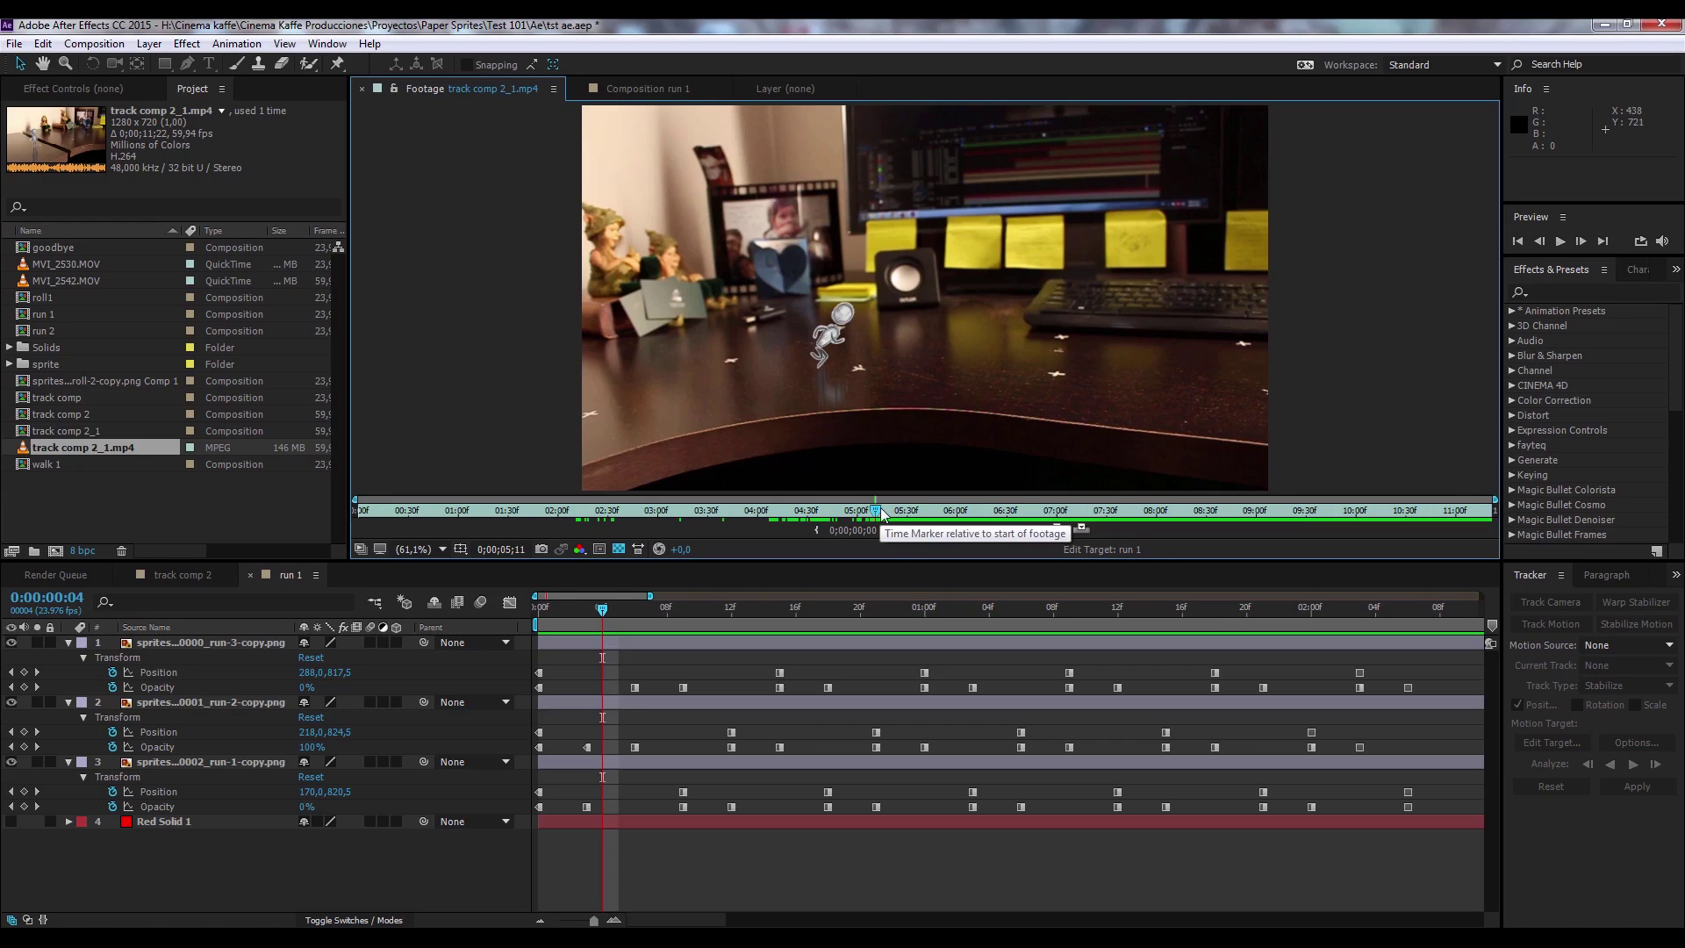
mouse_move(882, 513)
left_mouse_down()
mouse_move(836, 525)
mouse_move(875, 530)
mouse_move(854, 527)
left_mouse_up()
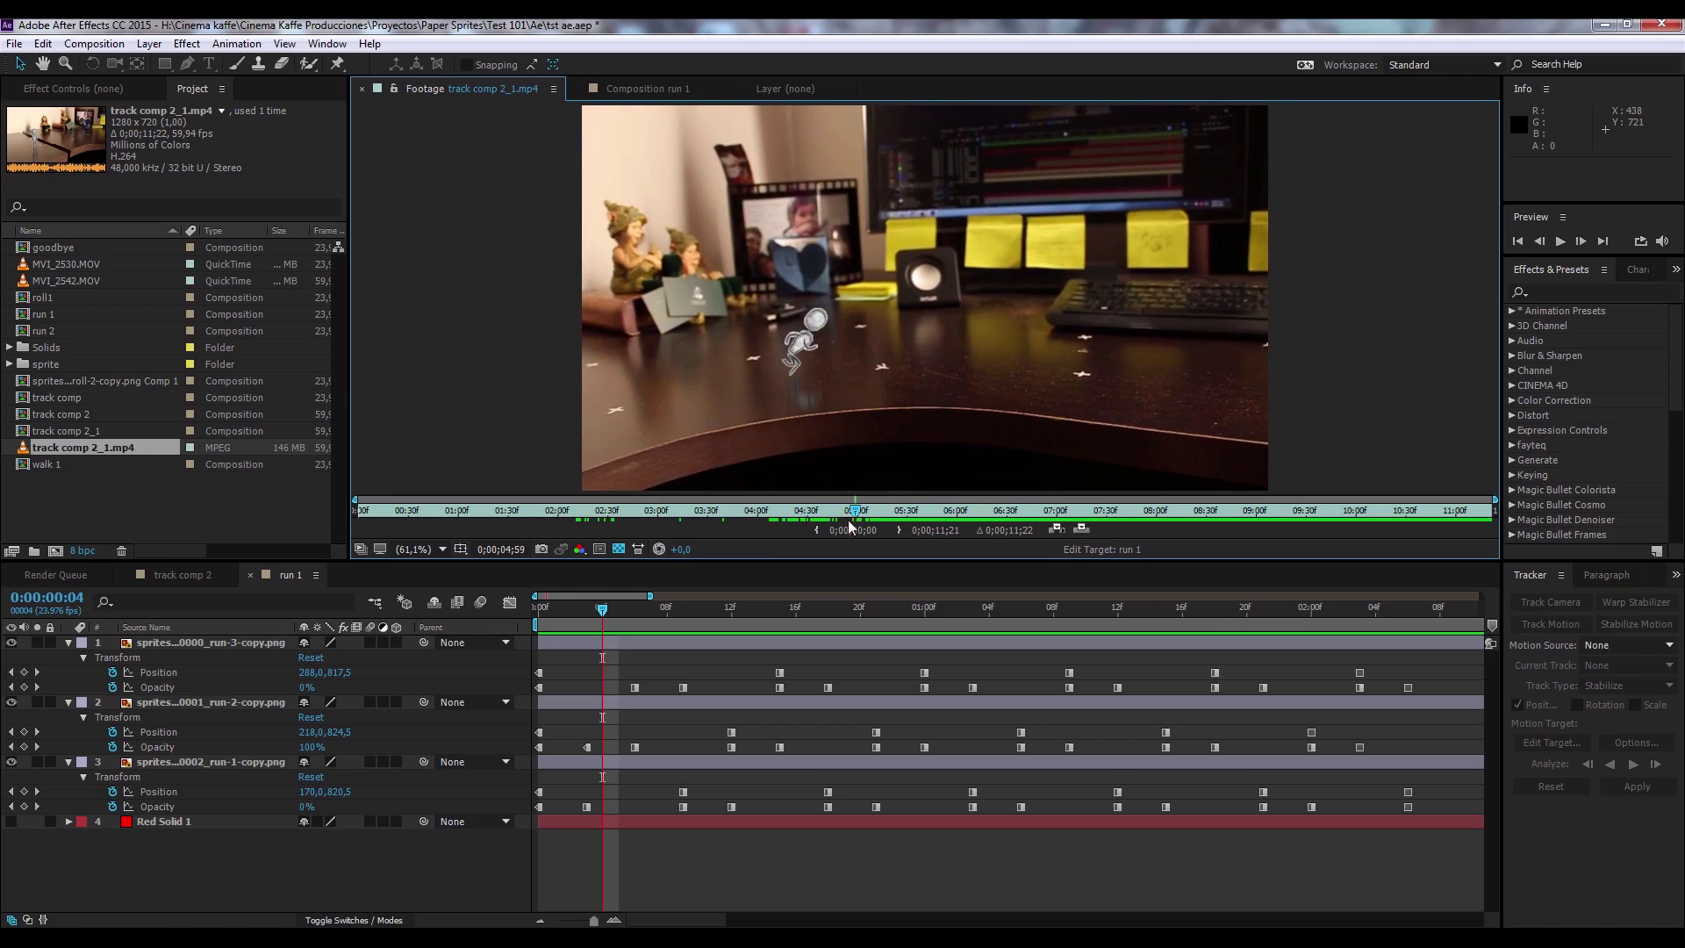
left_click_drag(854, 527, 845, 526)
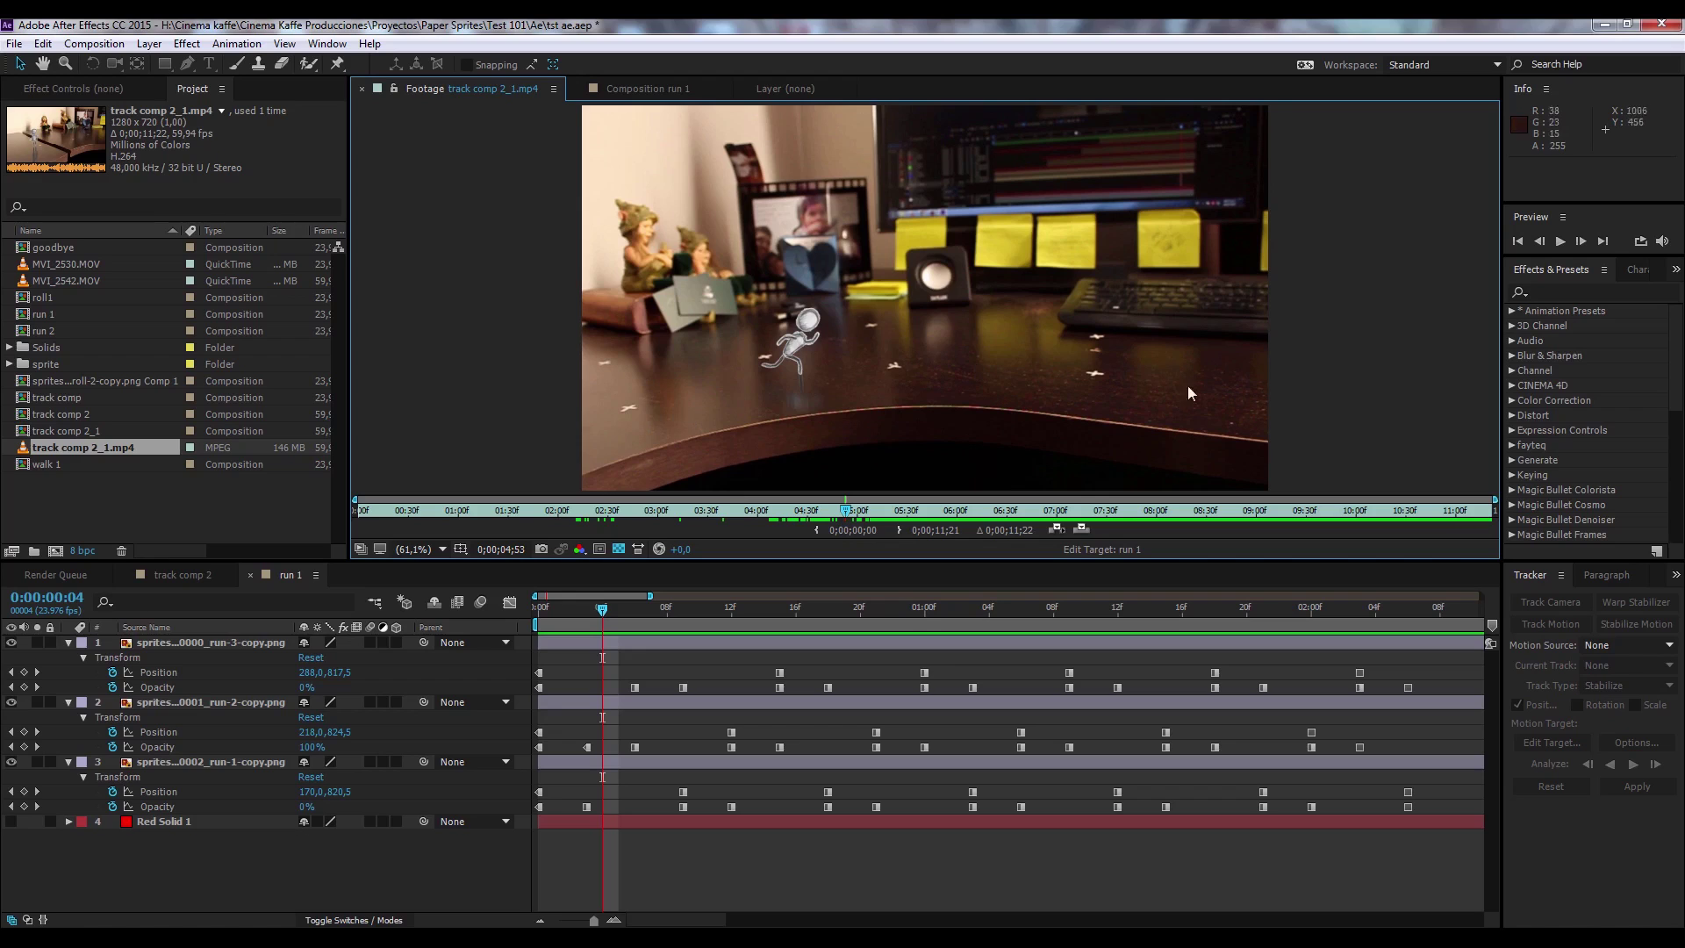
mouse_move(848, 517)
left_mouse_down()
mouse_move(1085, 497)
mouse_move(880, 534)
left_mouse_up()
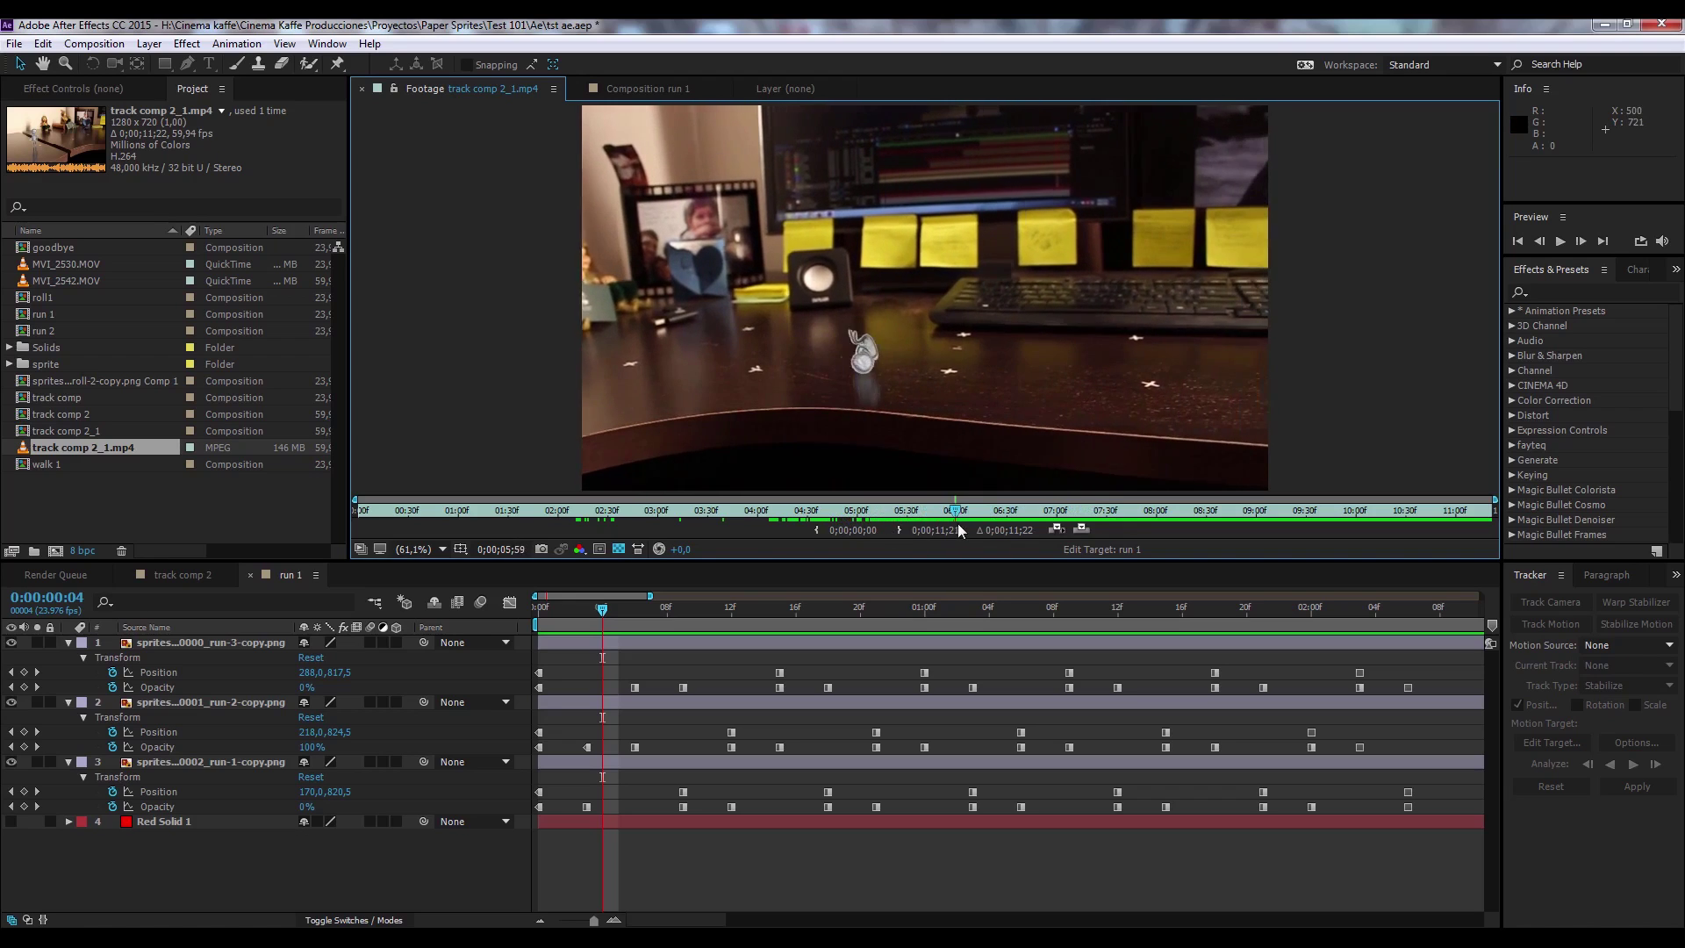
left_click_drag(878, 530, 1009, 529)
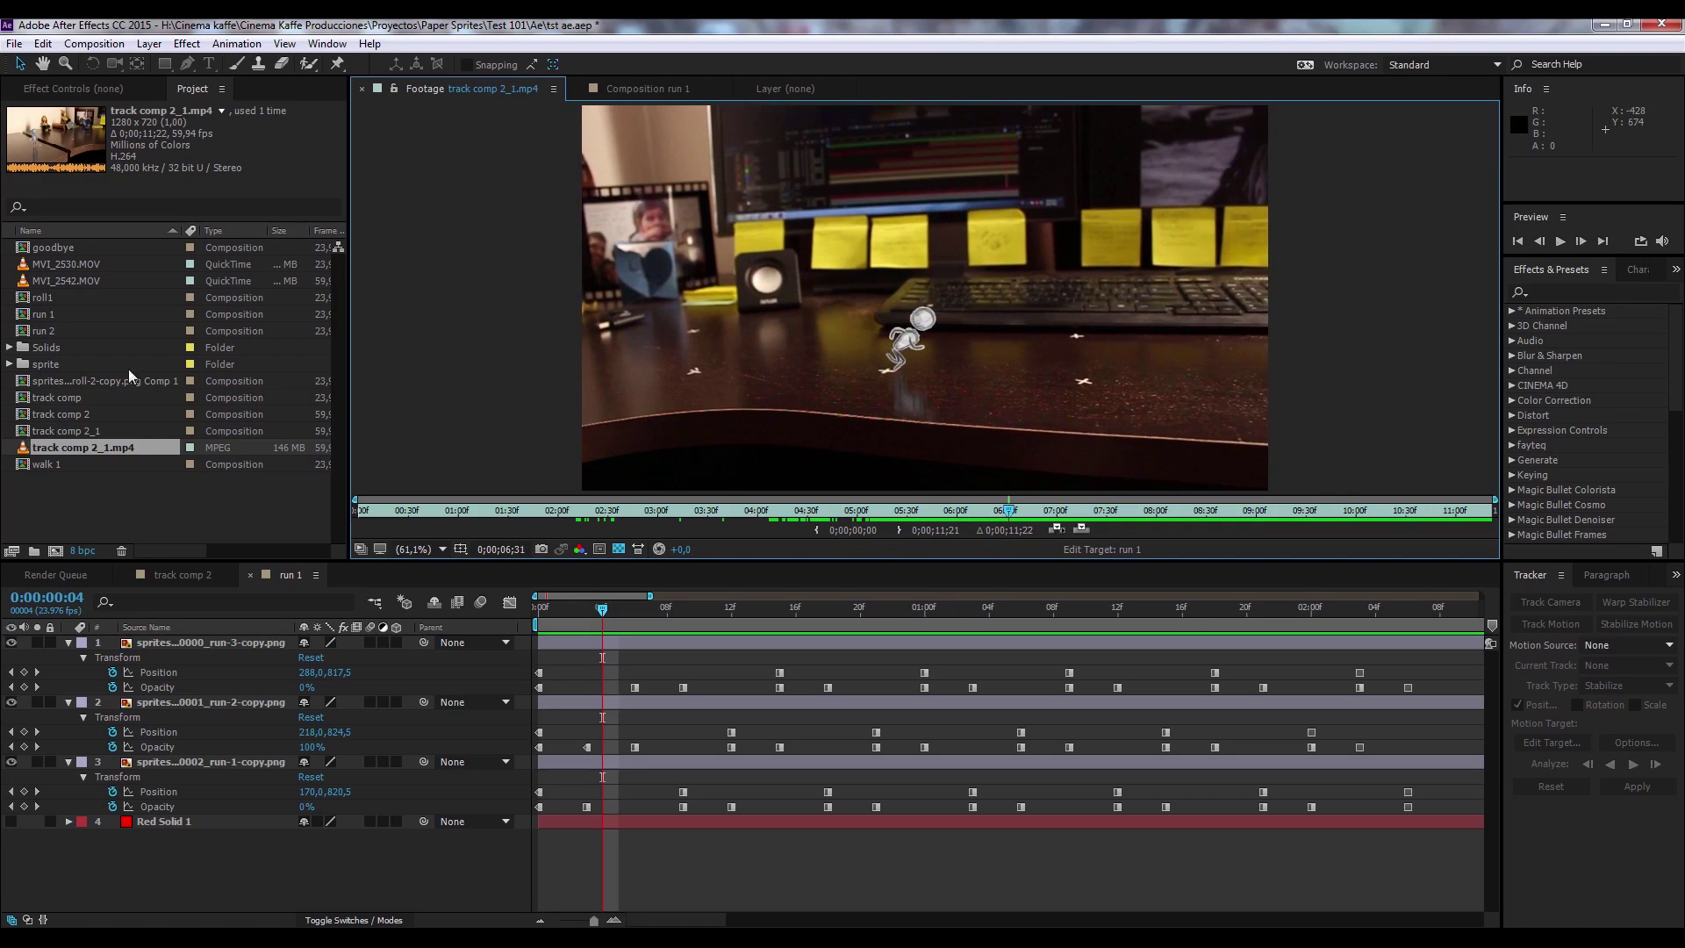
Browse the sprite folder, viewing the run-3, run-1 and roll sprite images.
left_click(10, 367)
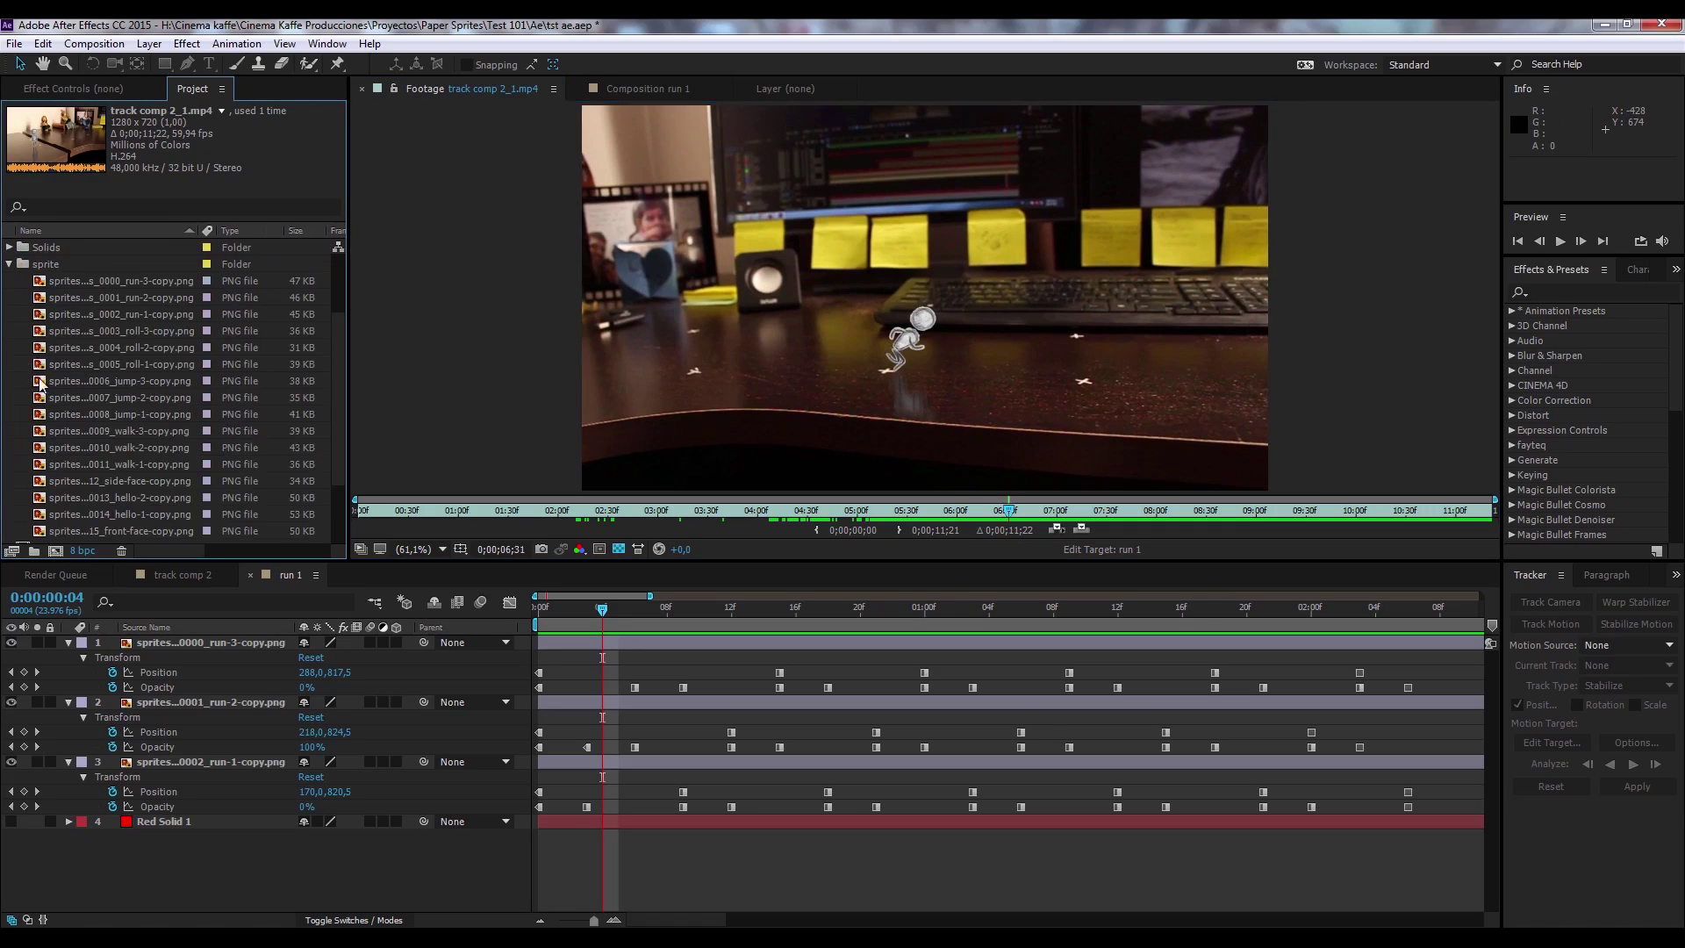
double_click(77, 282)
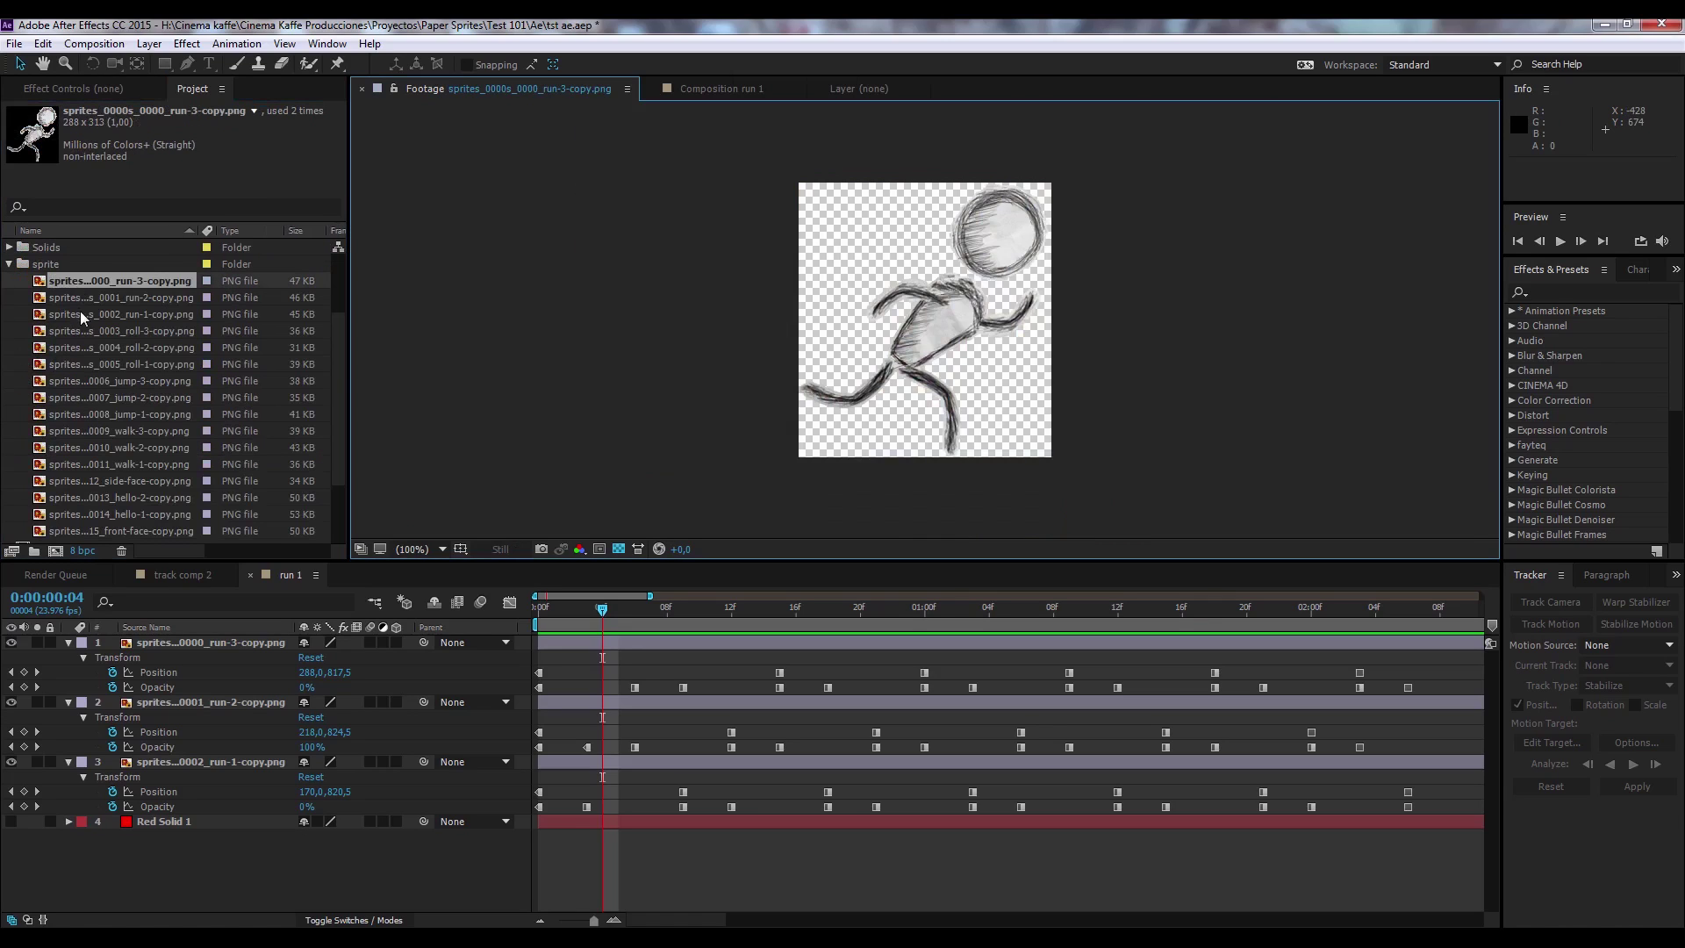
double_click(81, 312)
double_click(74, 330)
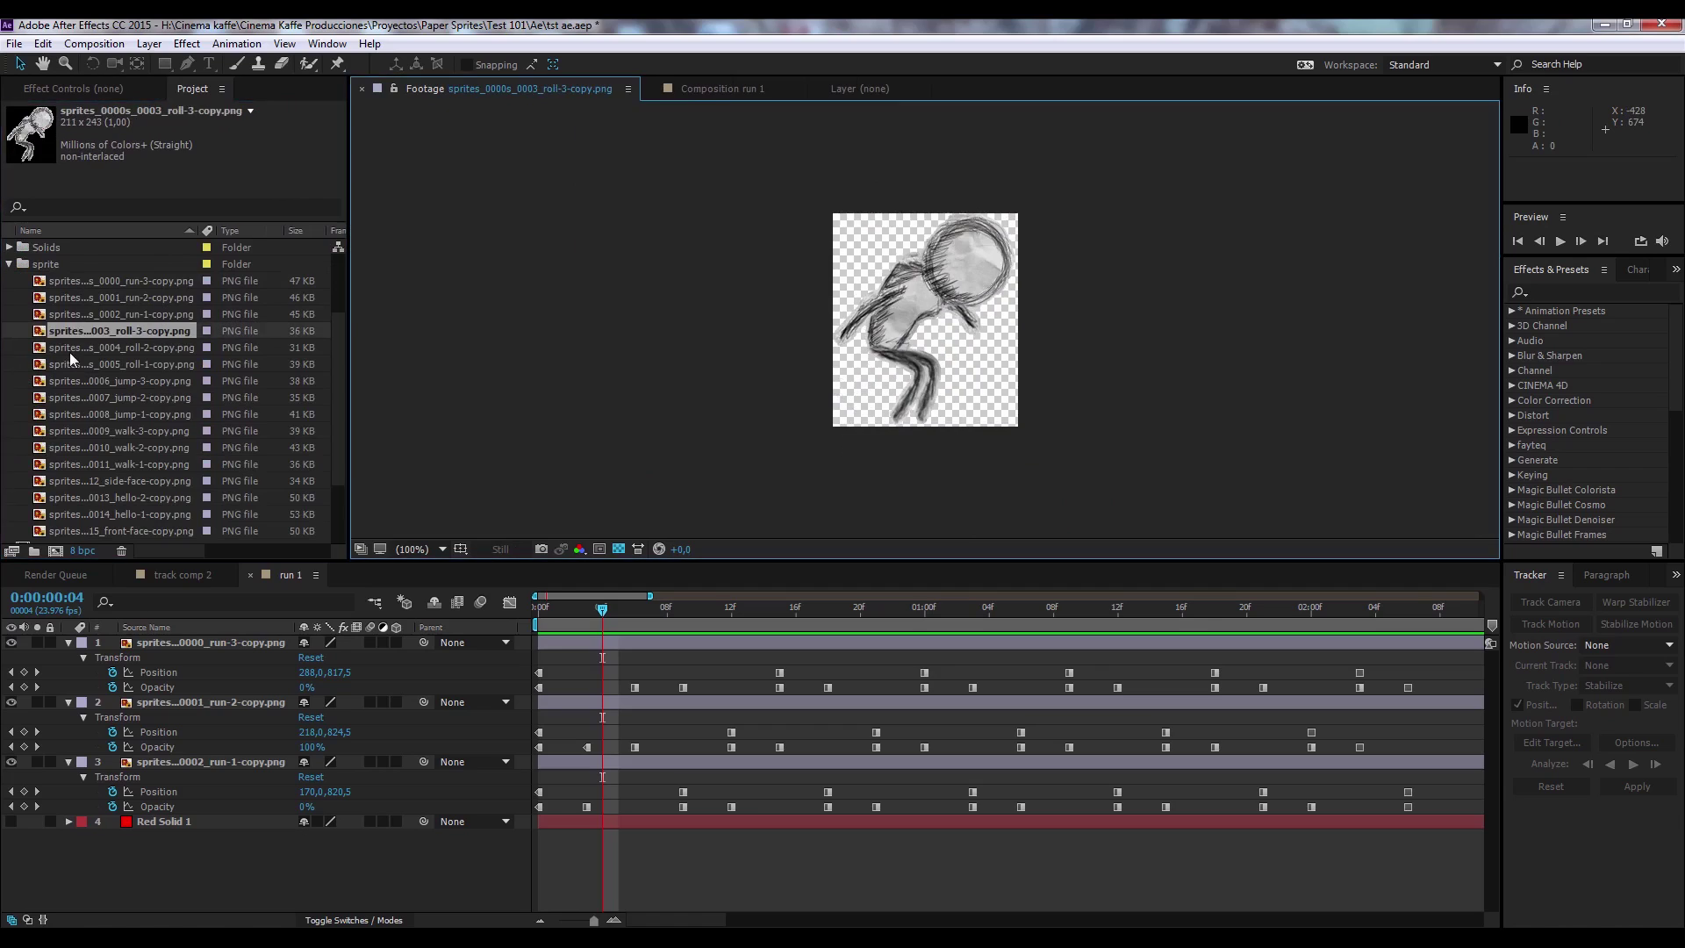
key("Down")
key("Down")
key("Down")
key("Down")
key("Up")
key("Up")
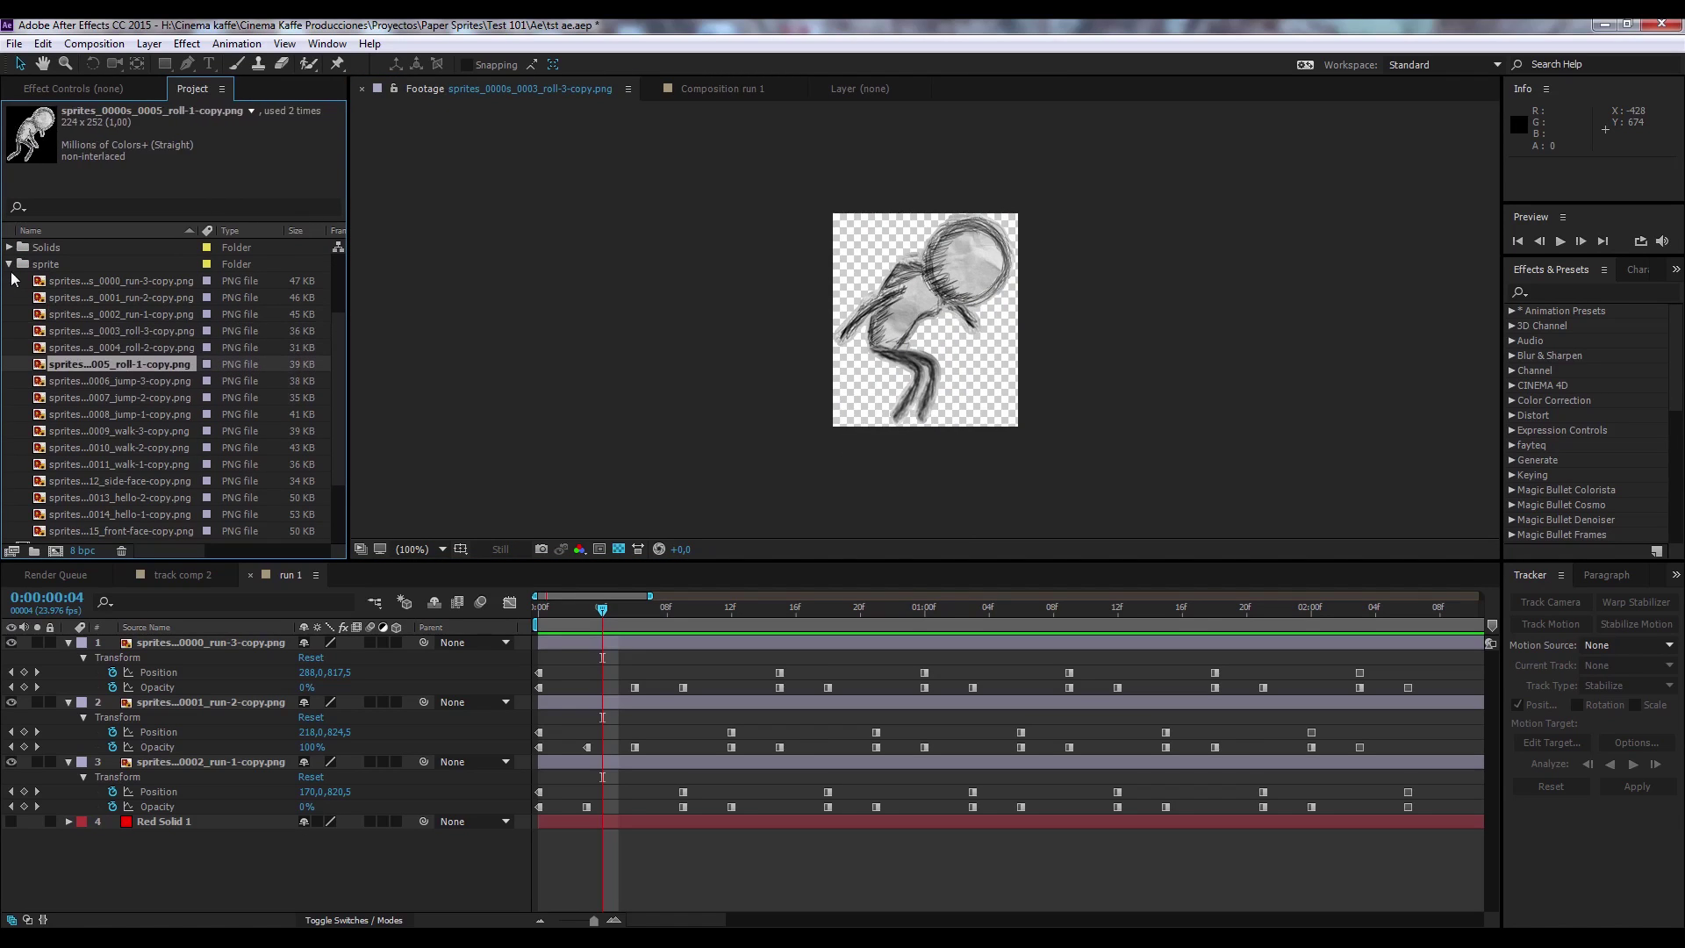
left_click(9, 265)
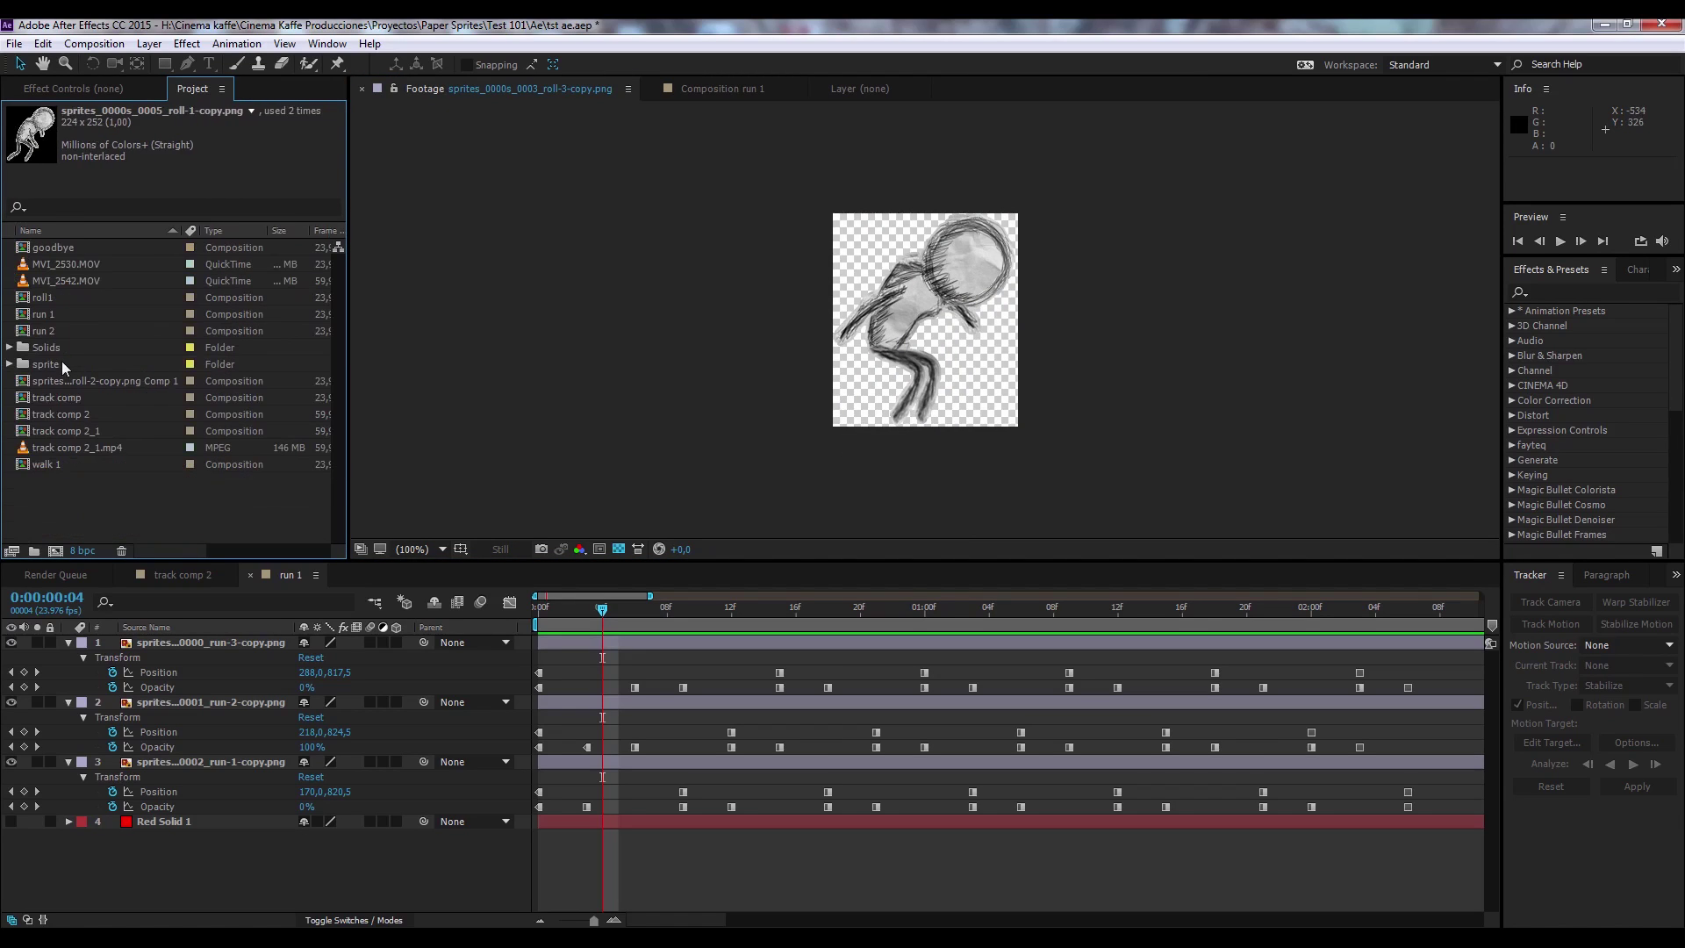
Preview the run 1 comp on a transparent background and inspect its three sprite layers.
left_click(290, 600)
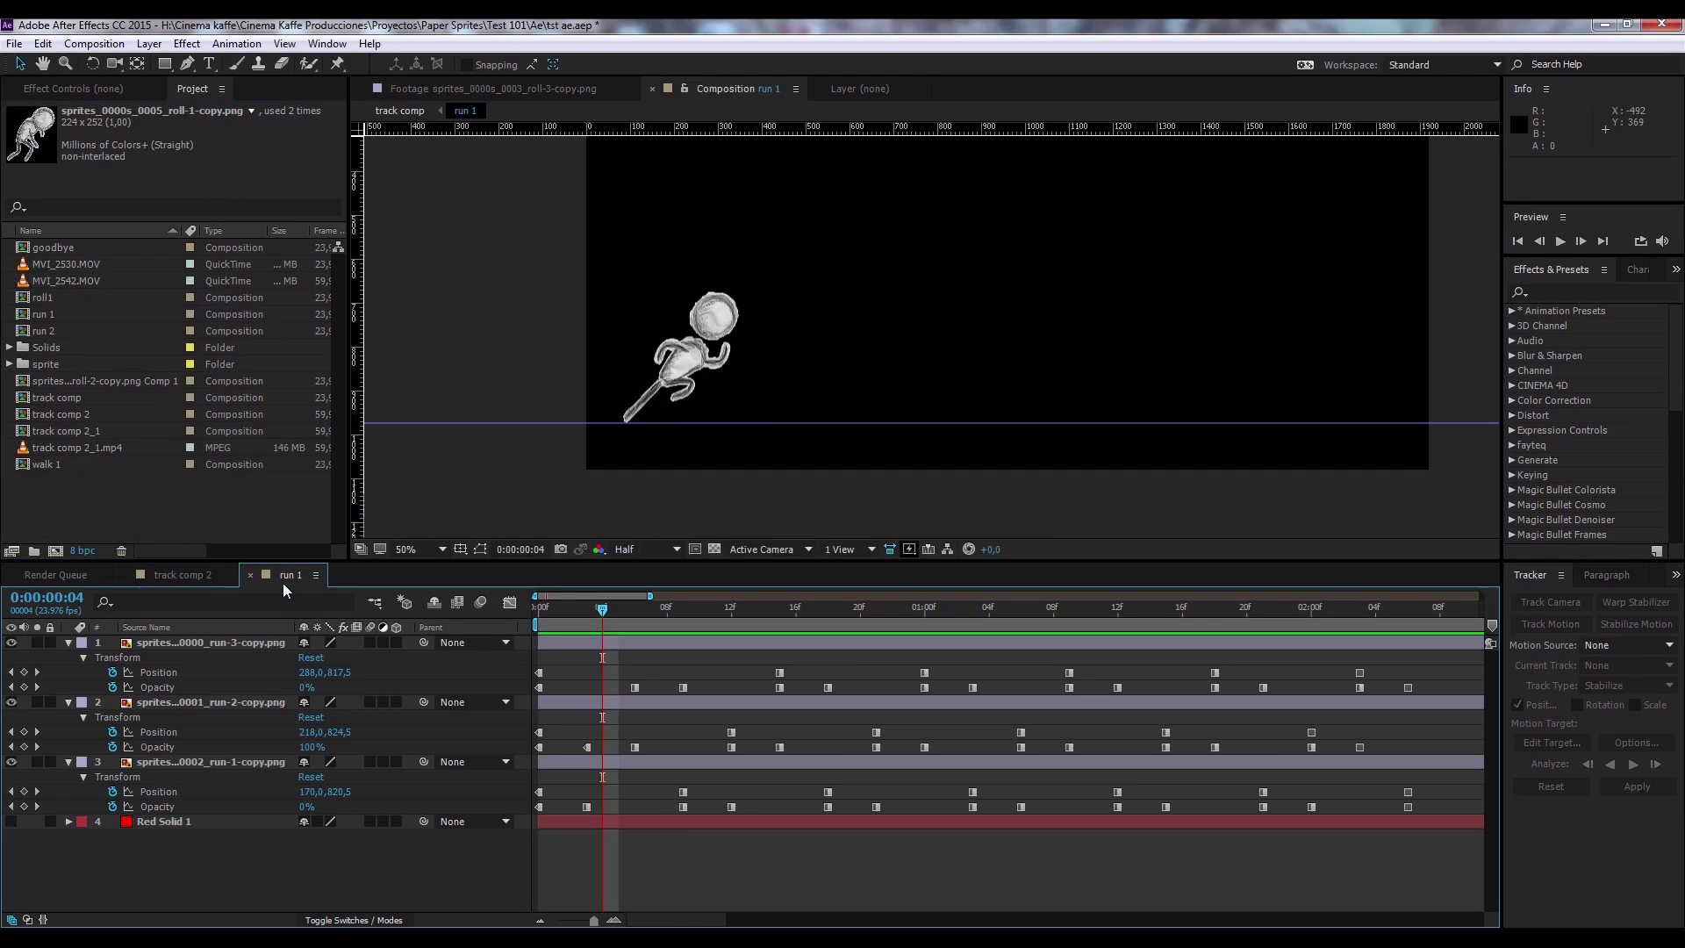
left_click(715, 552)
key("space")
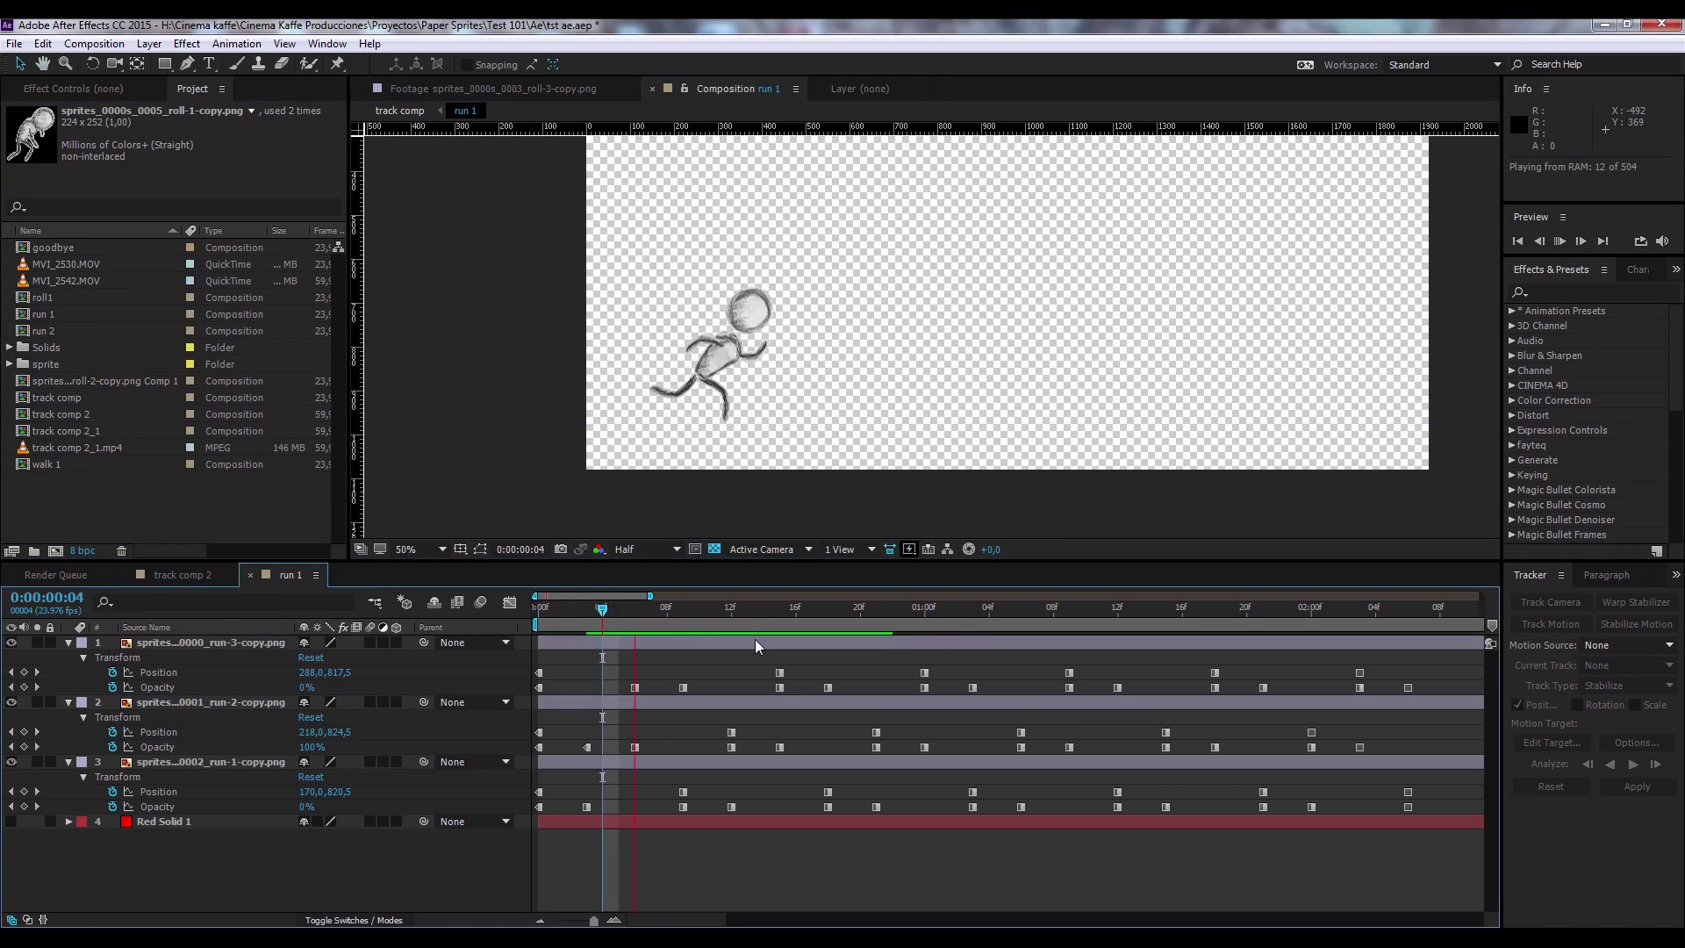
key("space")
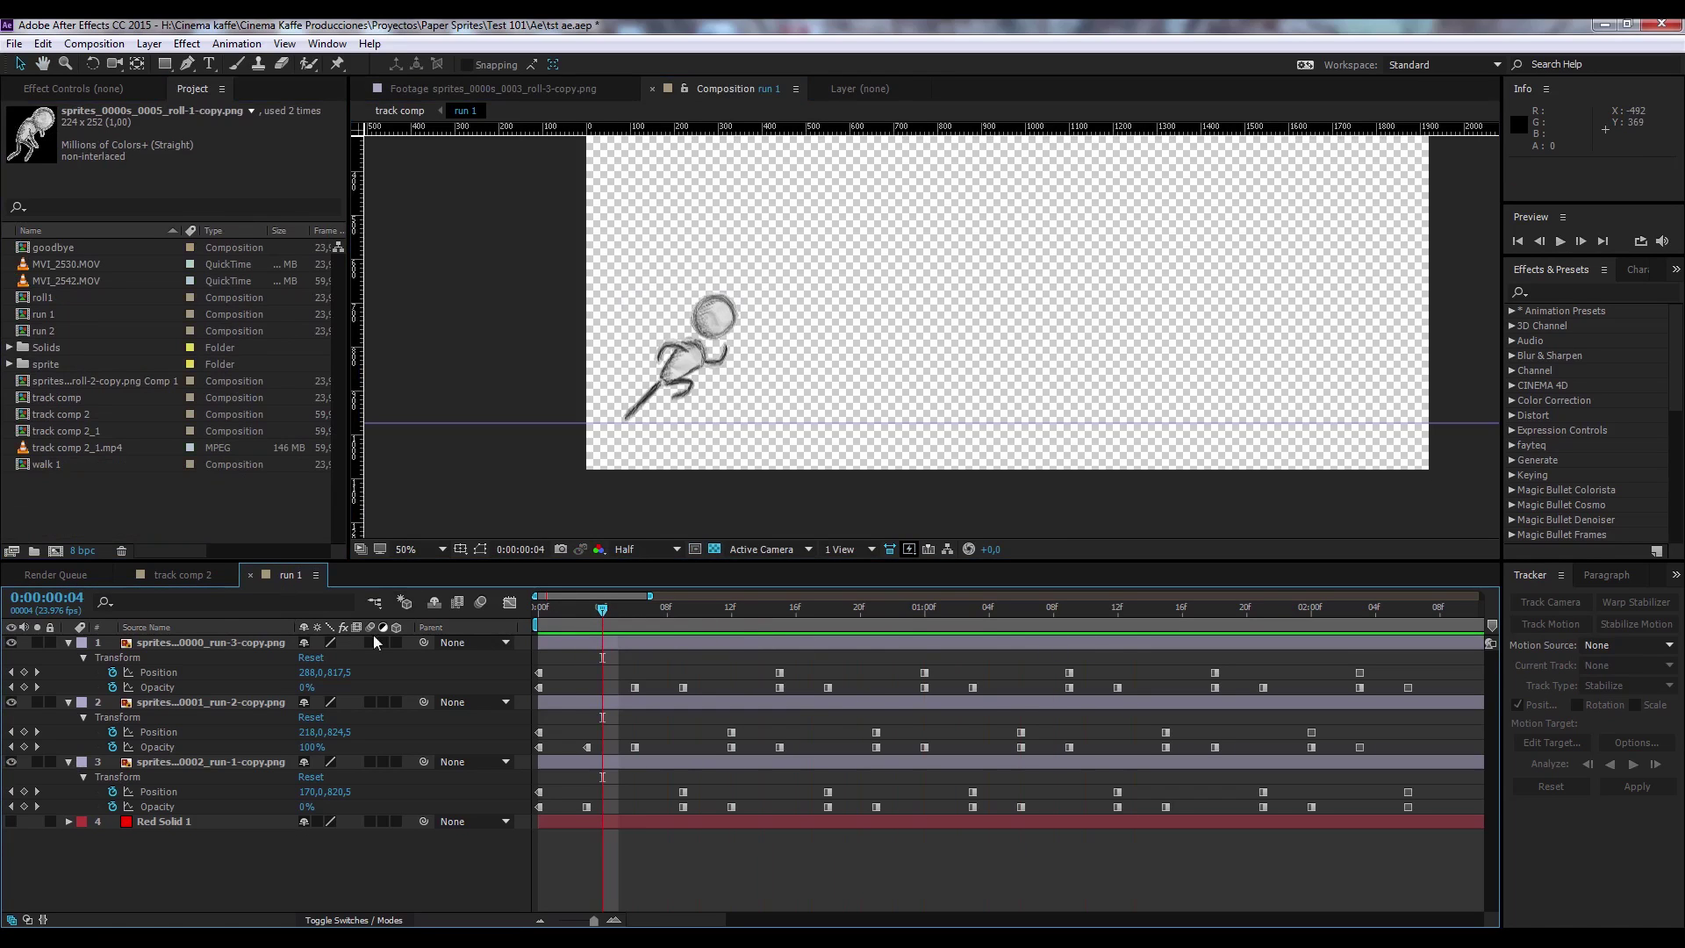
left_click(200, 762)
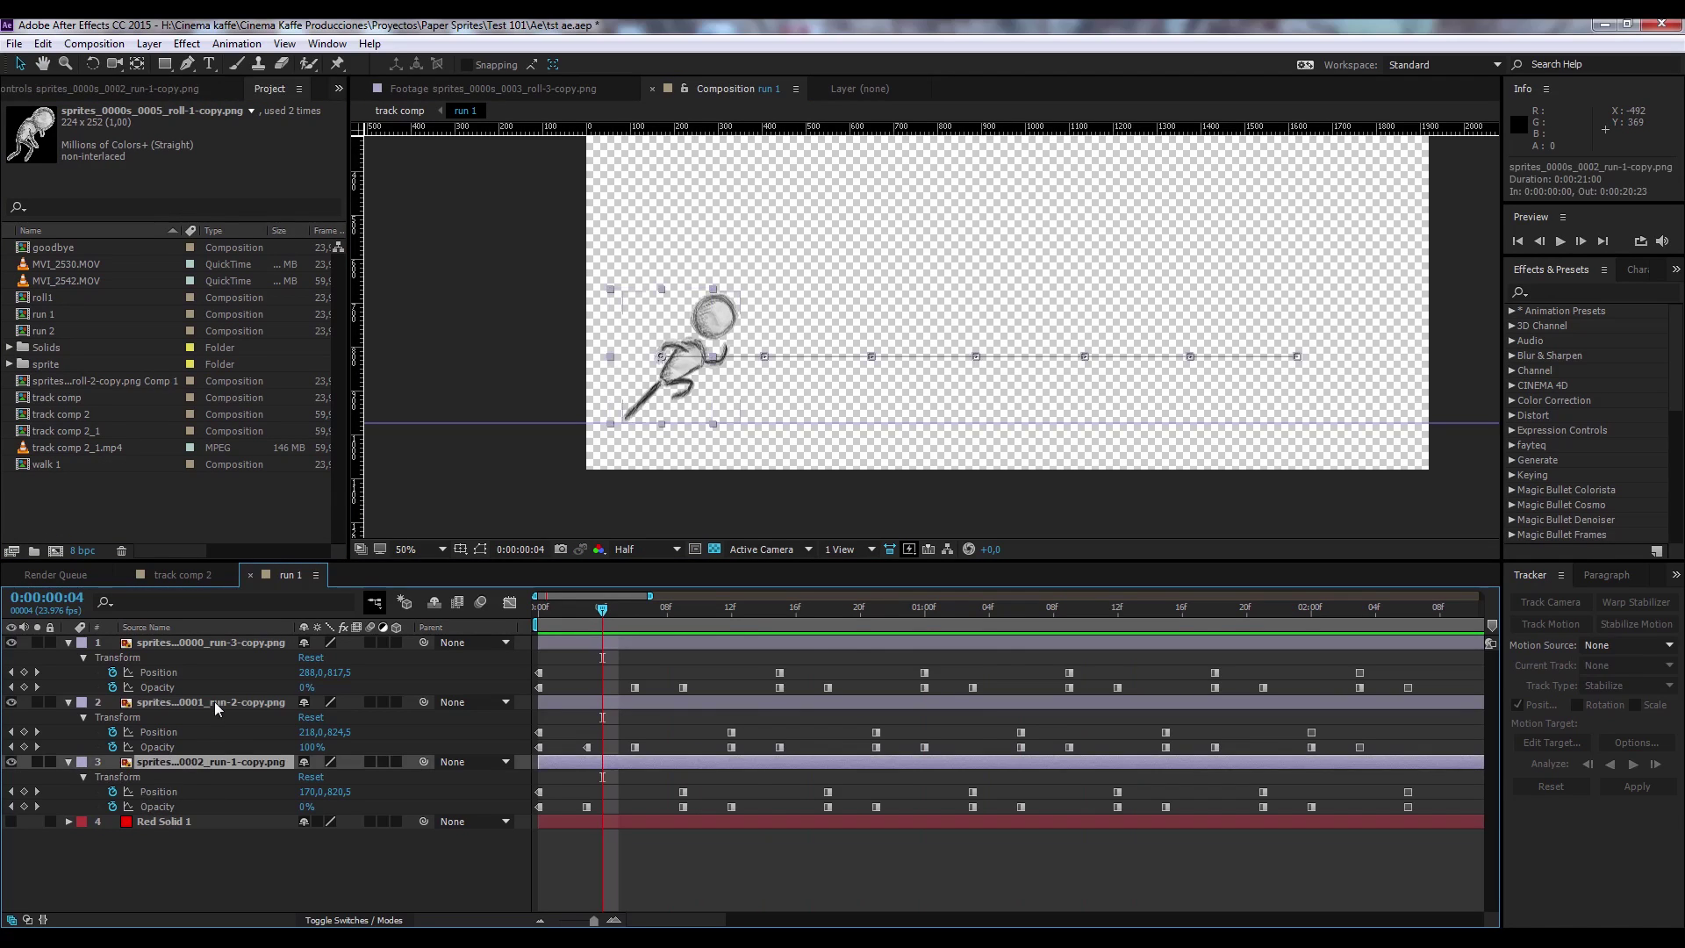
left_click(214, 703)
left_click(224, 646)
left_click_drag(590, 622, 1325, 654)
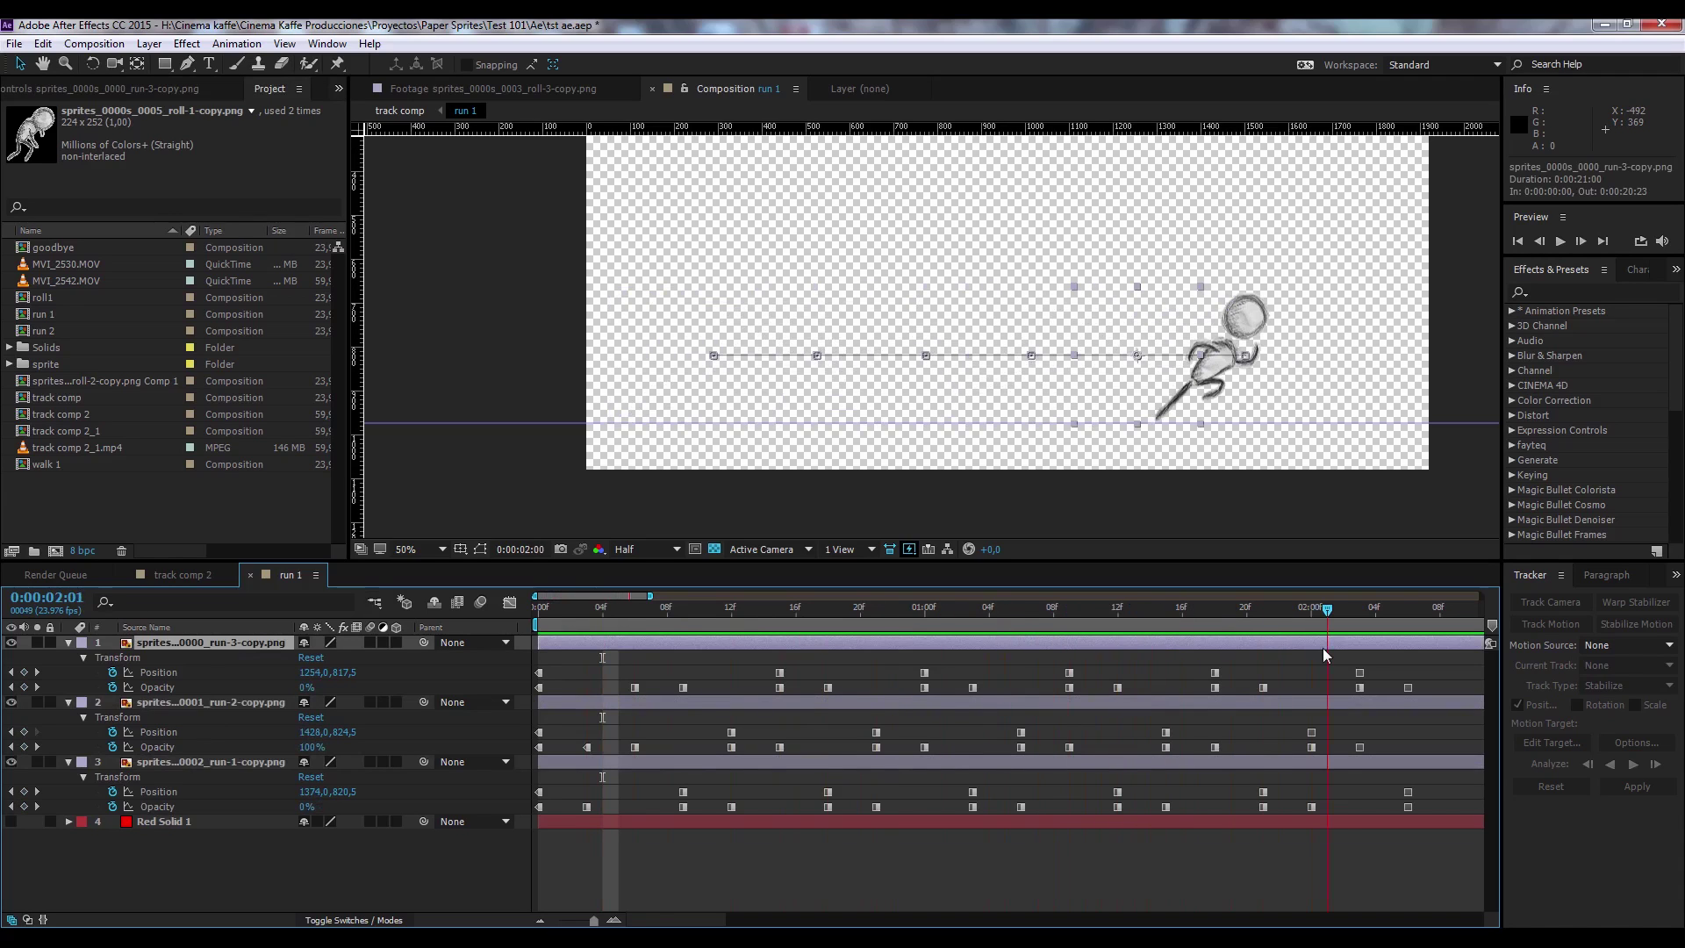
Scrub track comp 2_1.mp4 to about four seconds, then view MVI_2542.MOV.
double_click(77, 448)
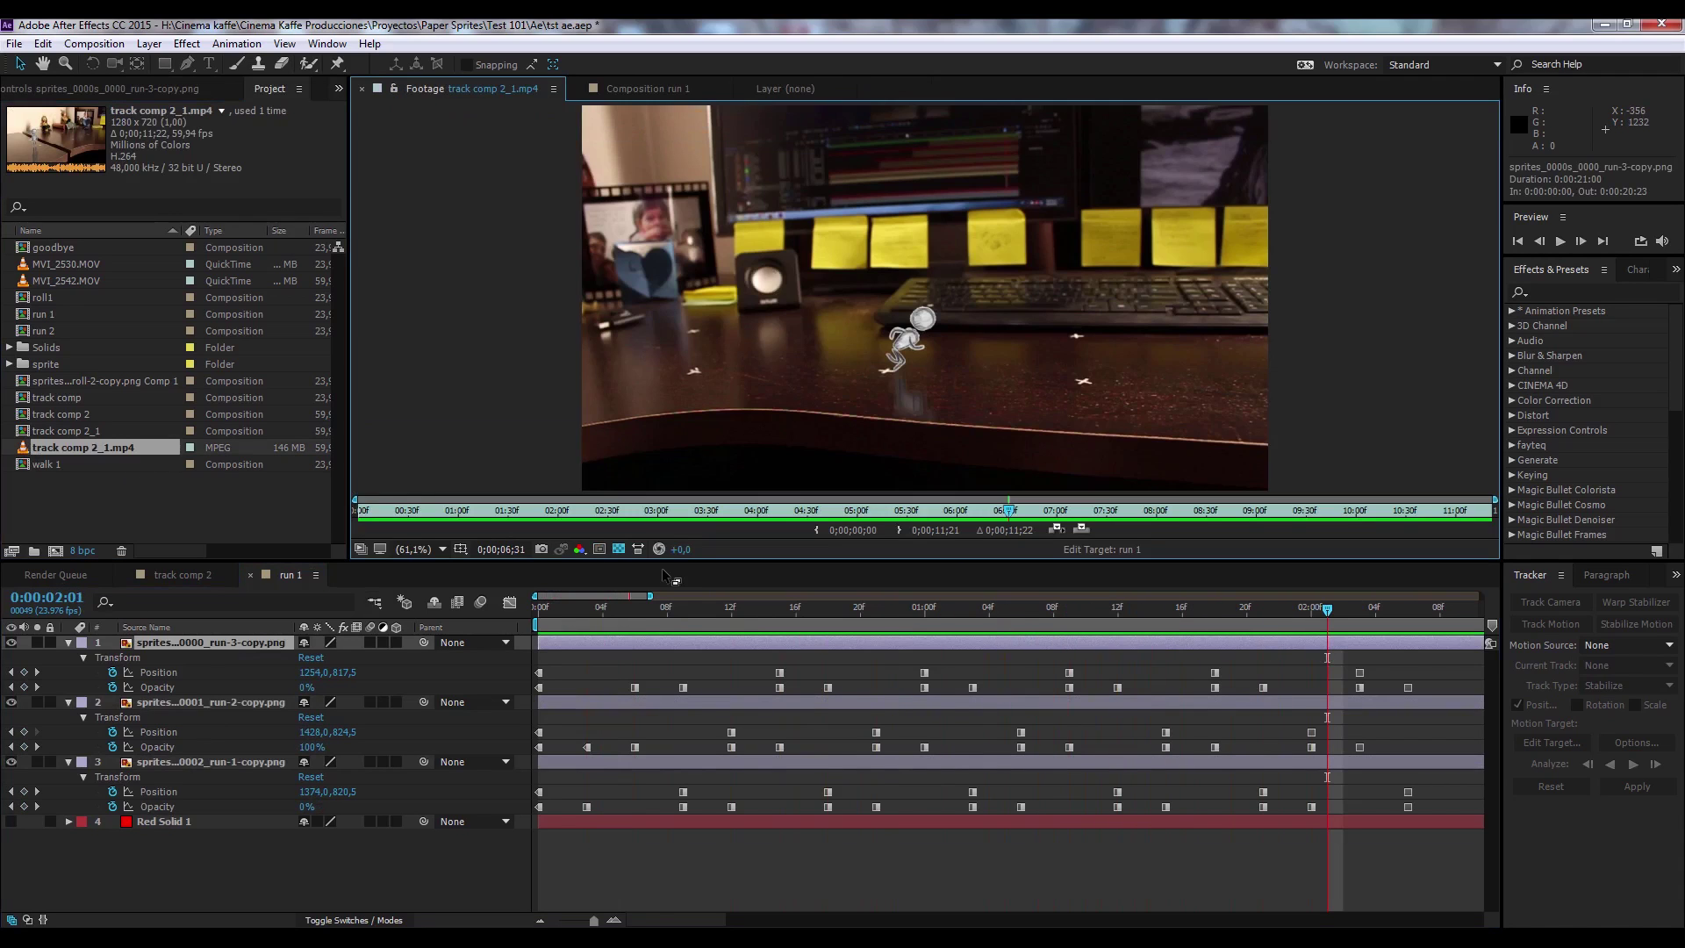
left_click_drag(440, 510, 654, 503)
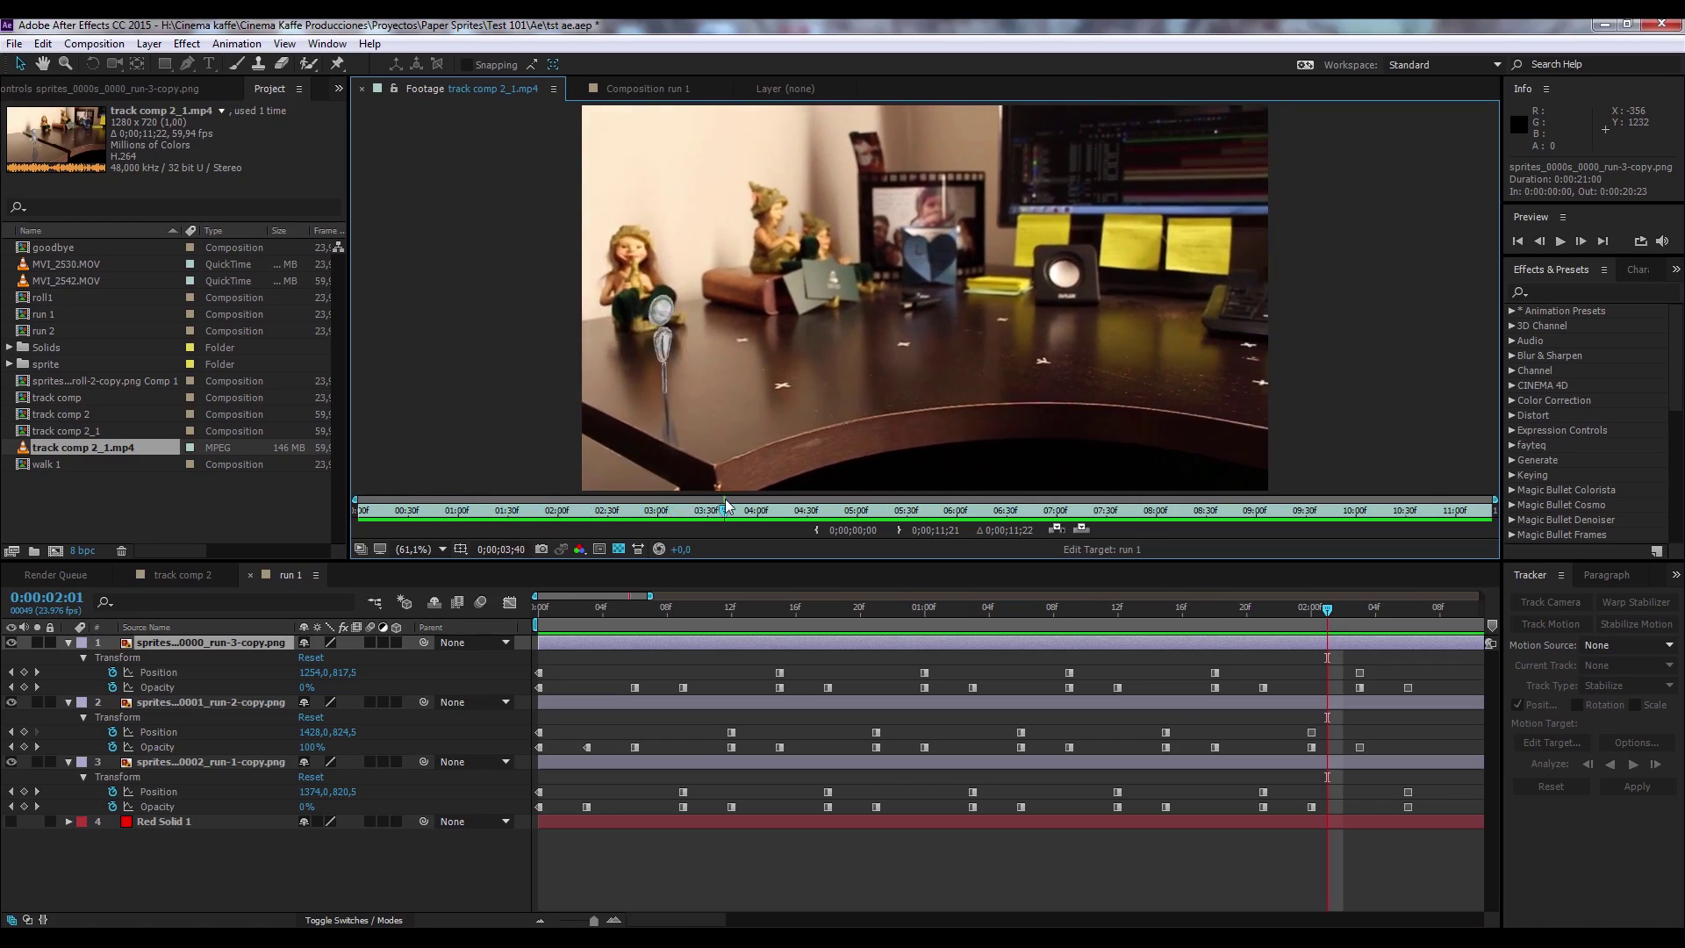
left_click_drag(654, 505, 1306, 539)
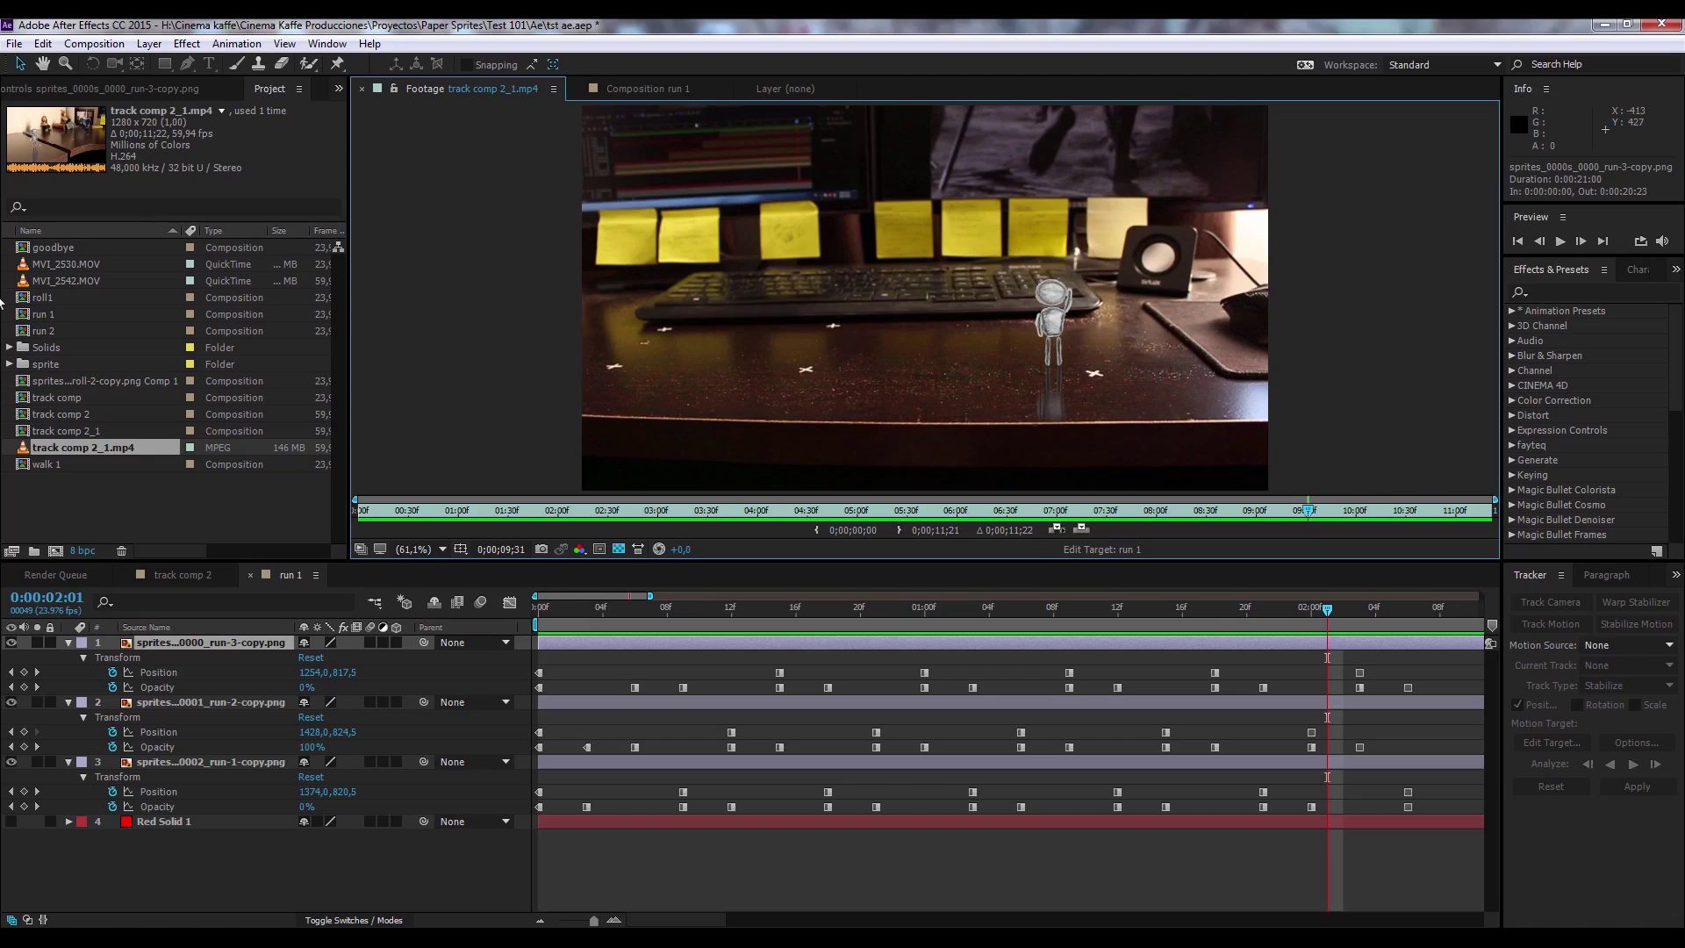
double_click(25, 282)
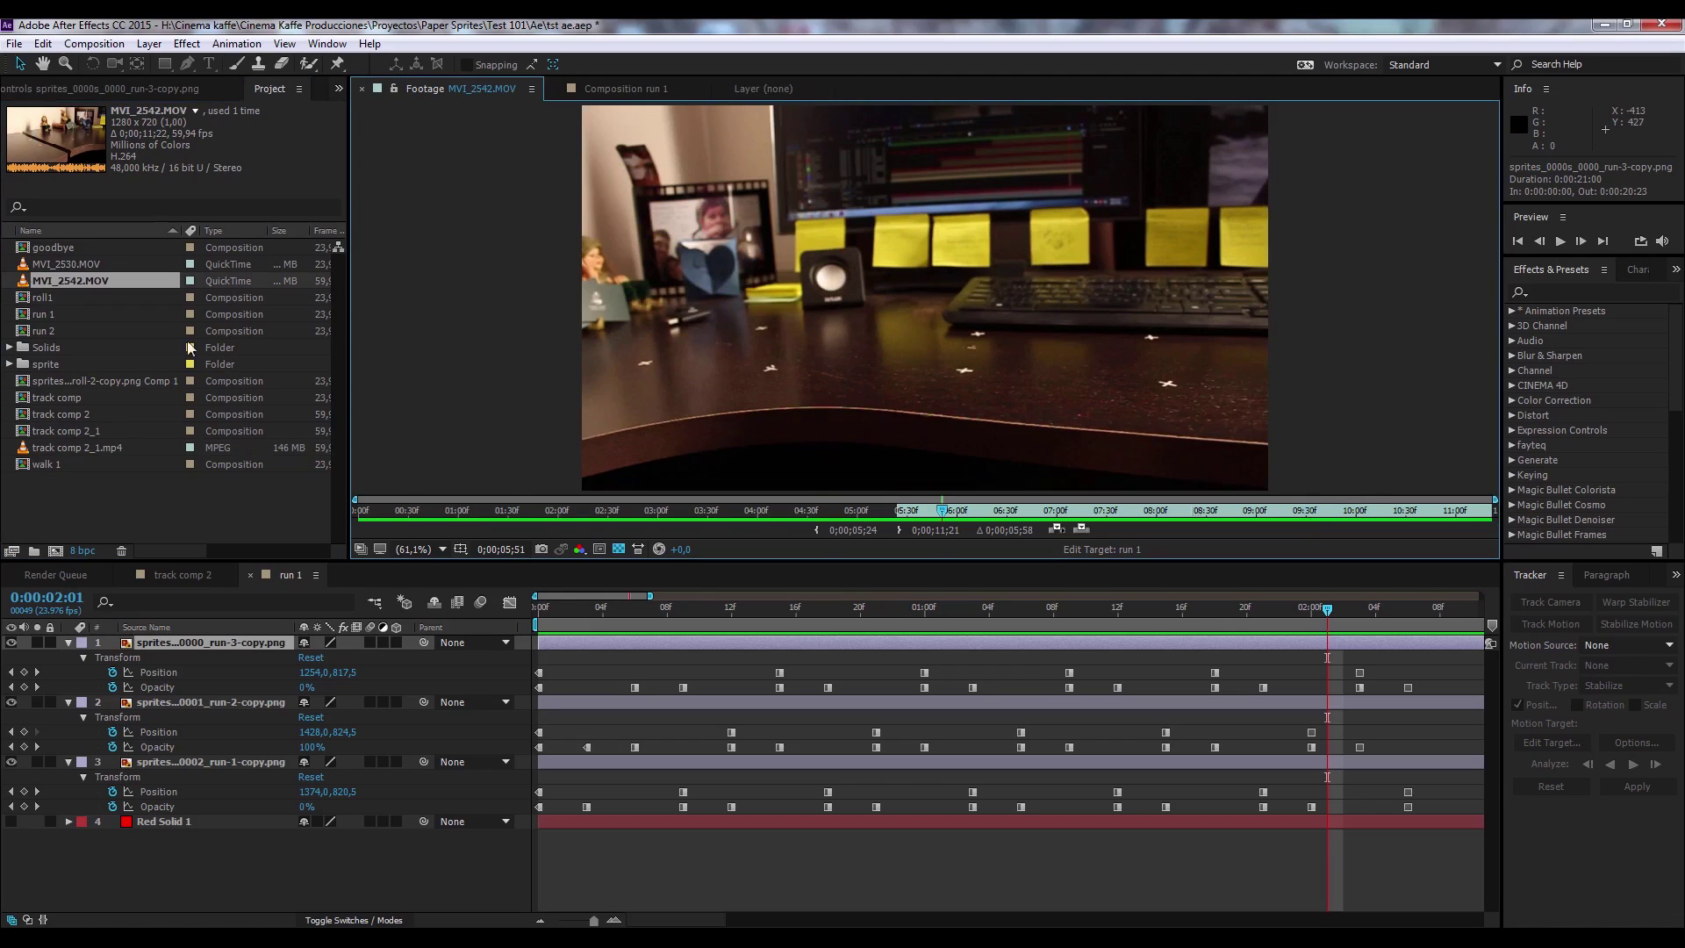
Build an MVI_2542 comp from the clip and solve it with Track Camera.
left_click_drag(944, 514, 1266, 496)
left_click_drag(50, 345, 56, 551)
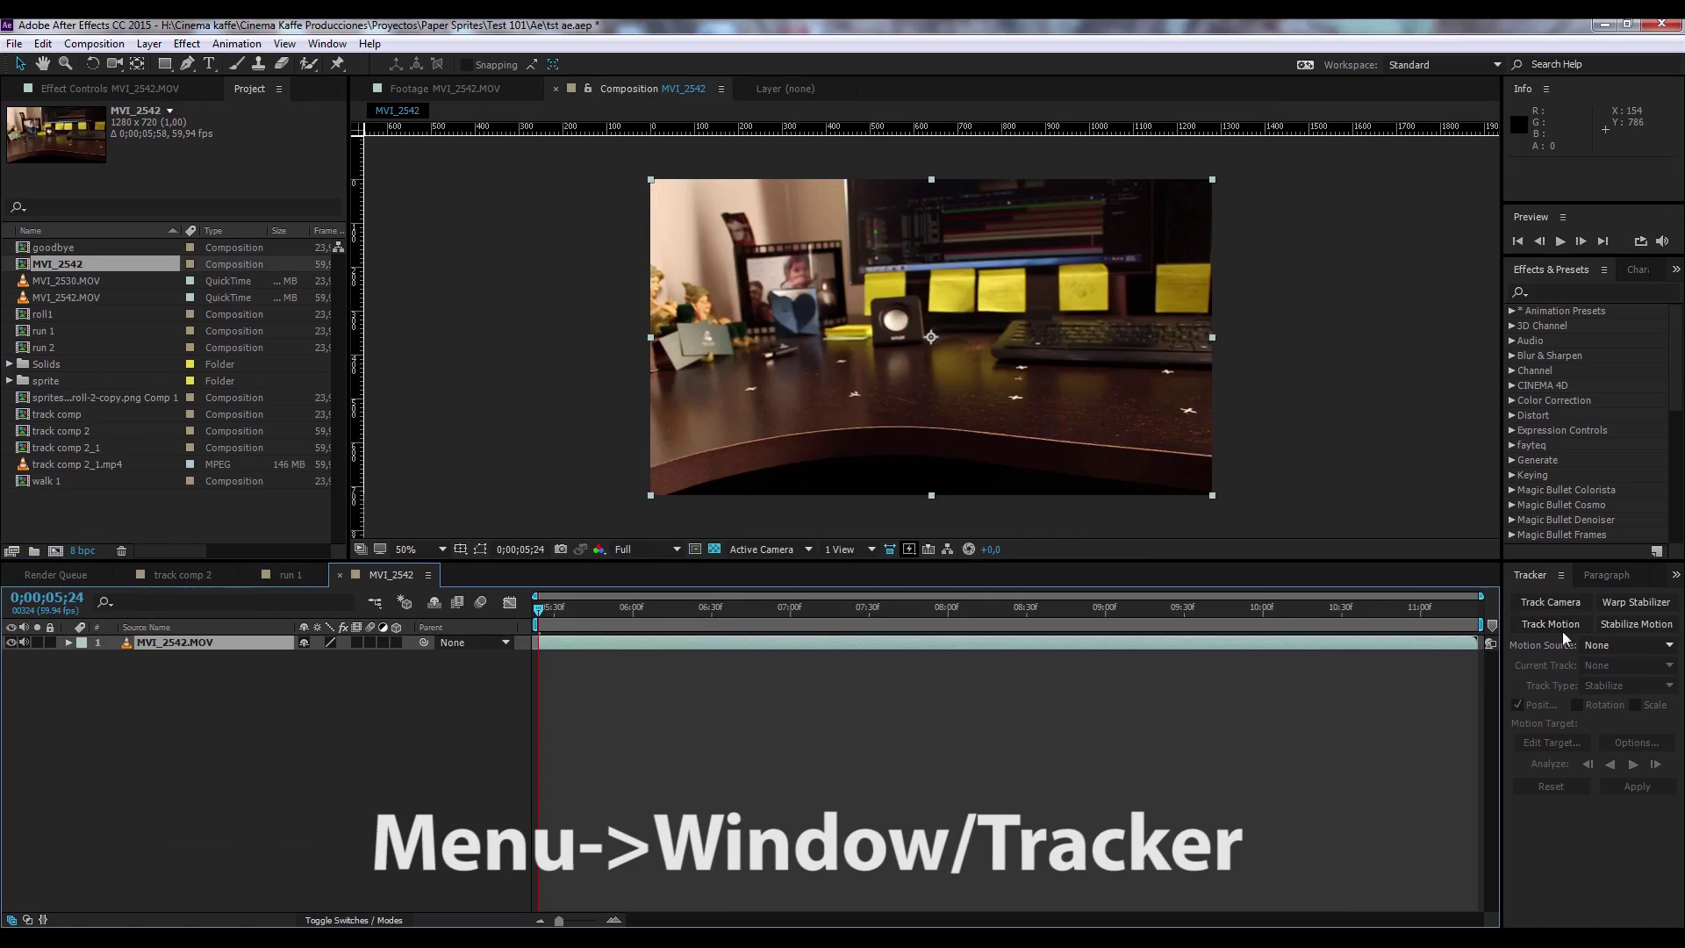
left_click(1564, 602)
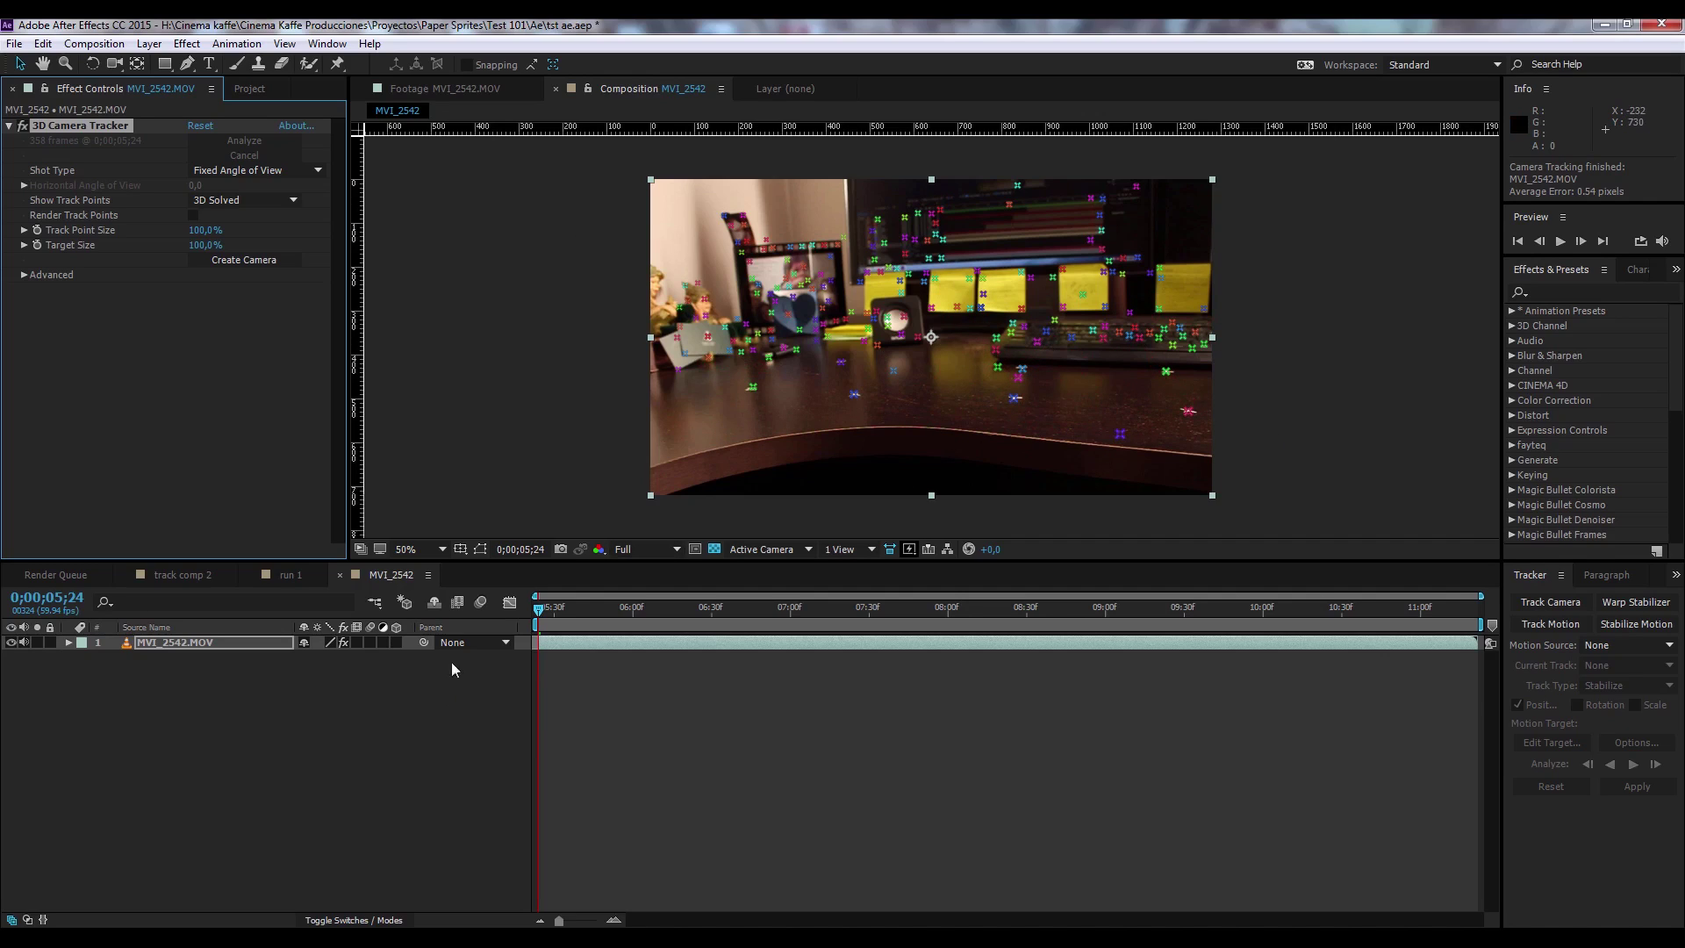
mouse_move(538, 607)
left_mouse_down()
mouse_move(797, 645)
mouse_move(599, 628)
left_mouse_up()
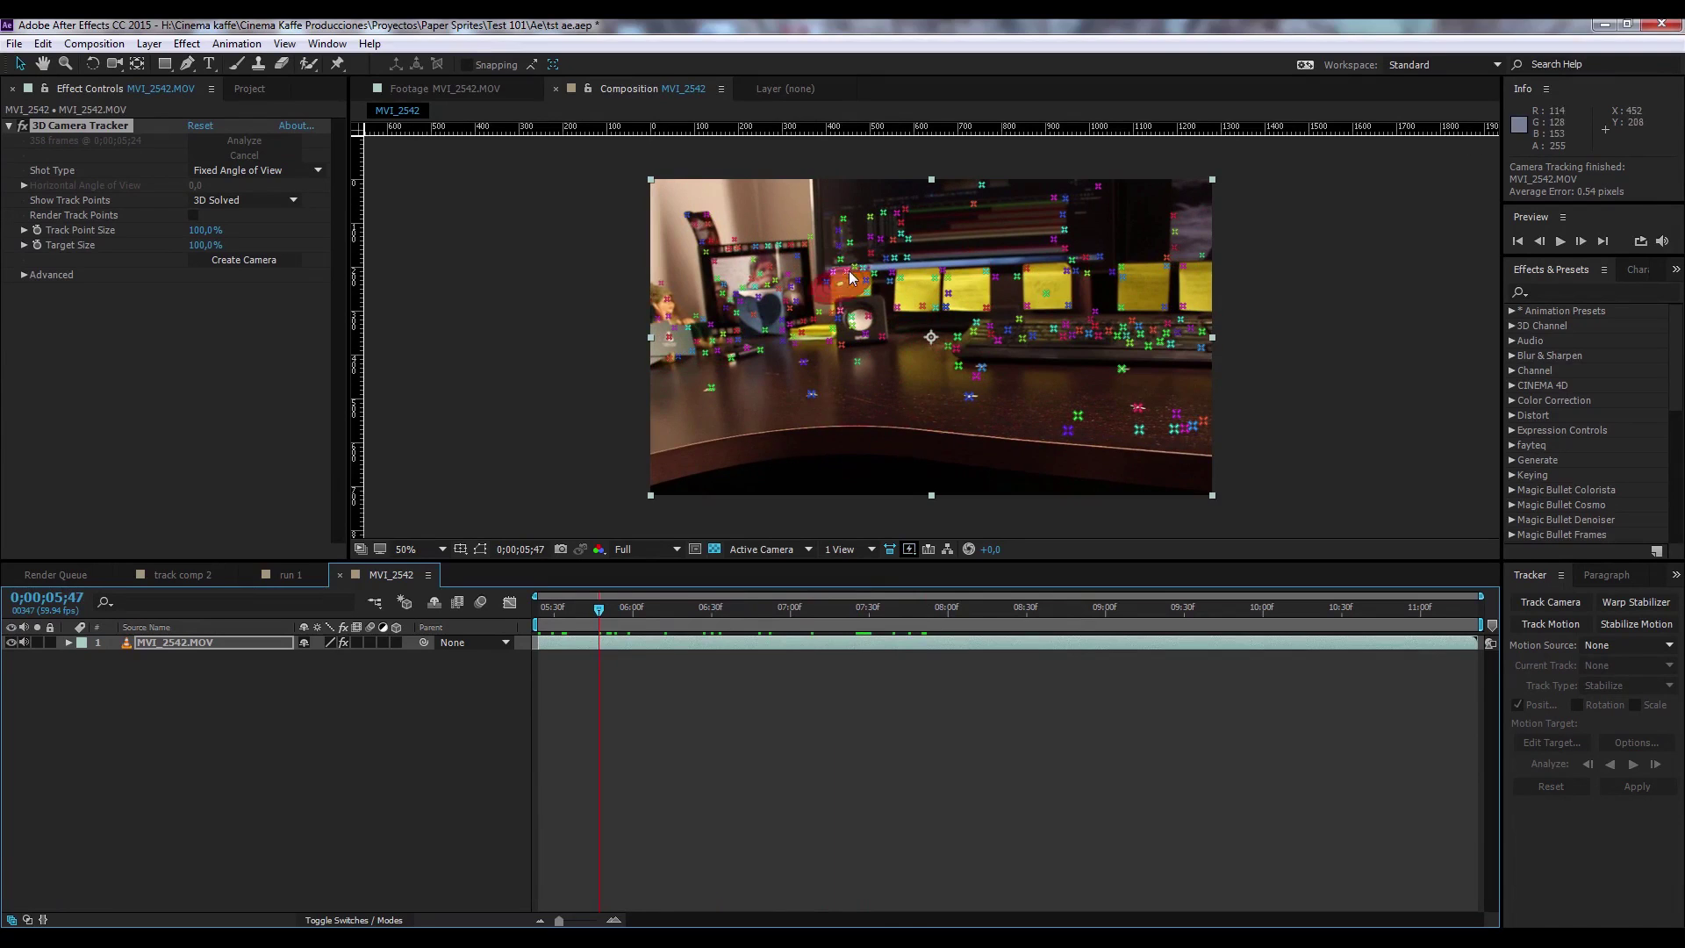
mouse_move(625, 608)
left_mouse_down()
mouse_move(654, 609)
mouse_move(550, 608)
left_mouse_up()
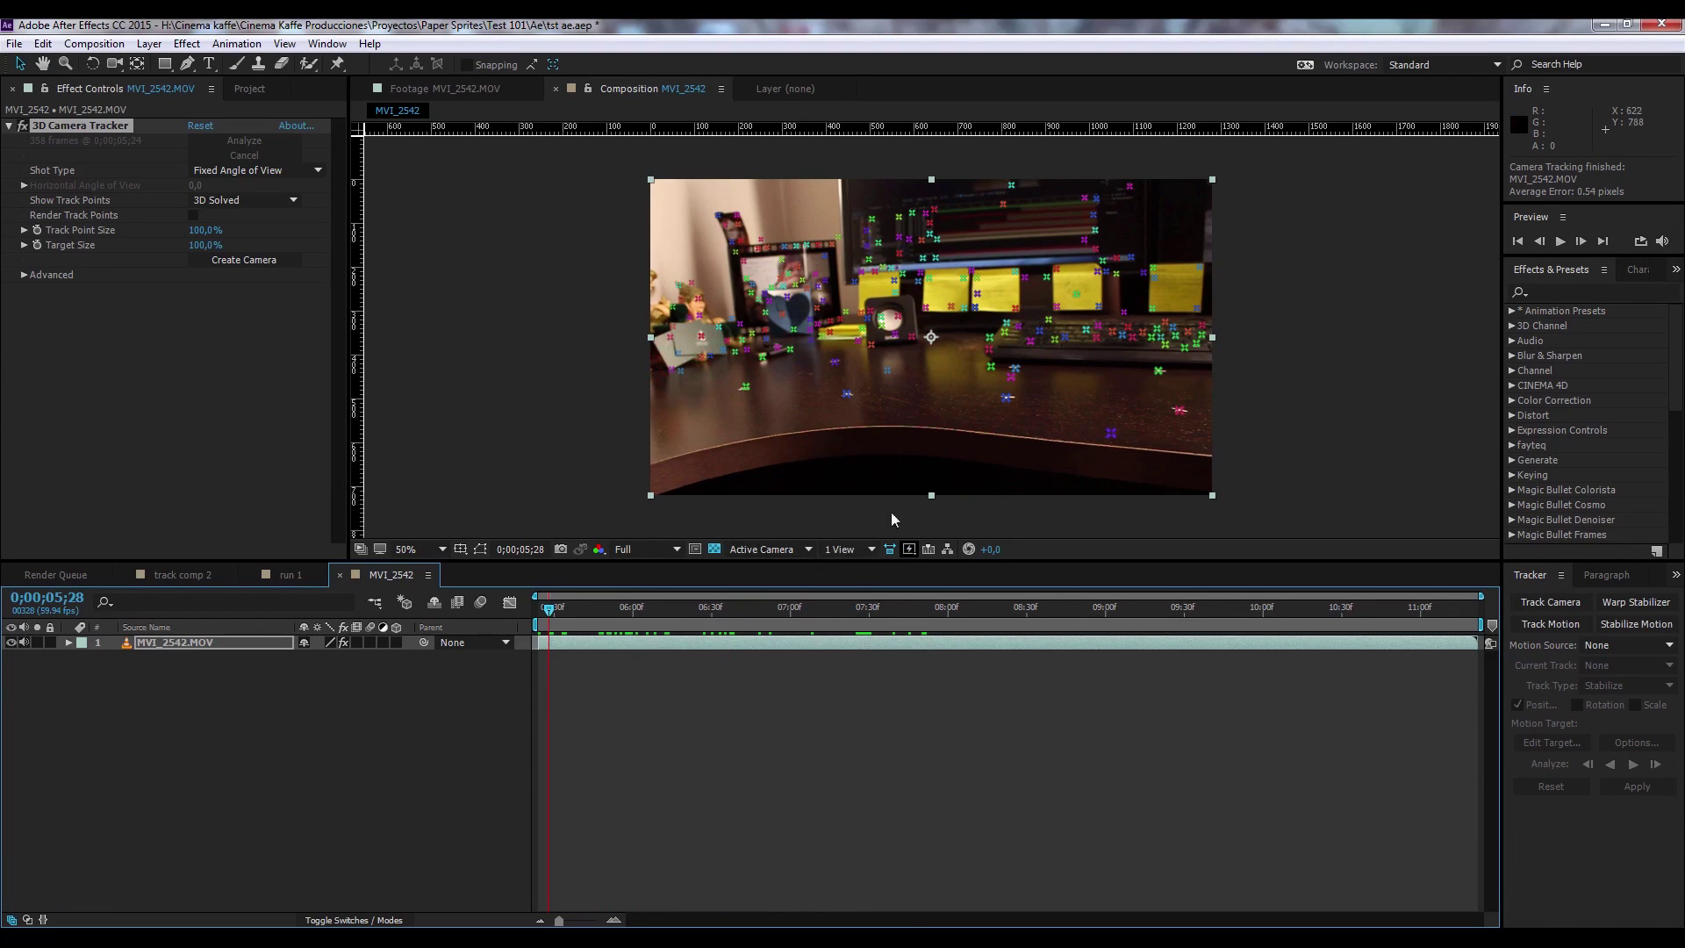
left_click_drag(546, 618, 843, 615)
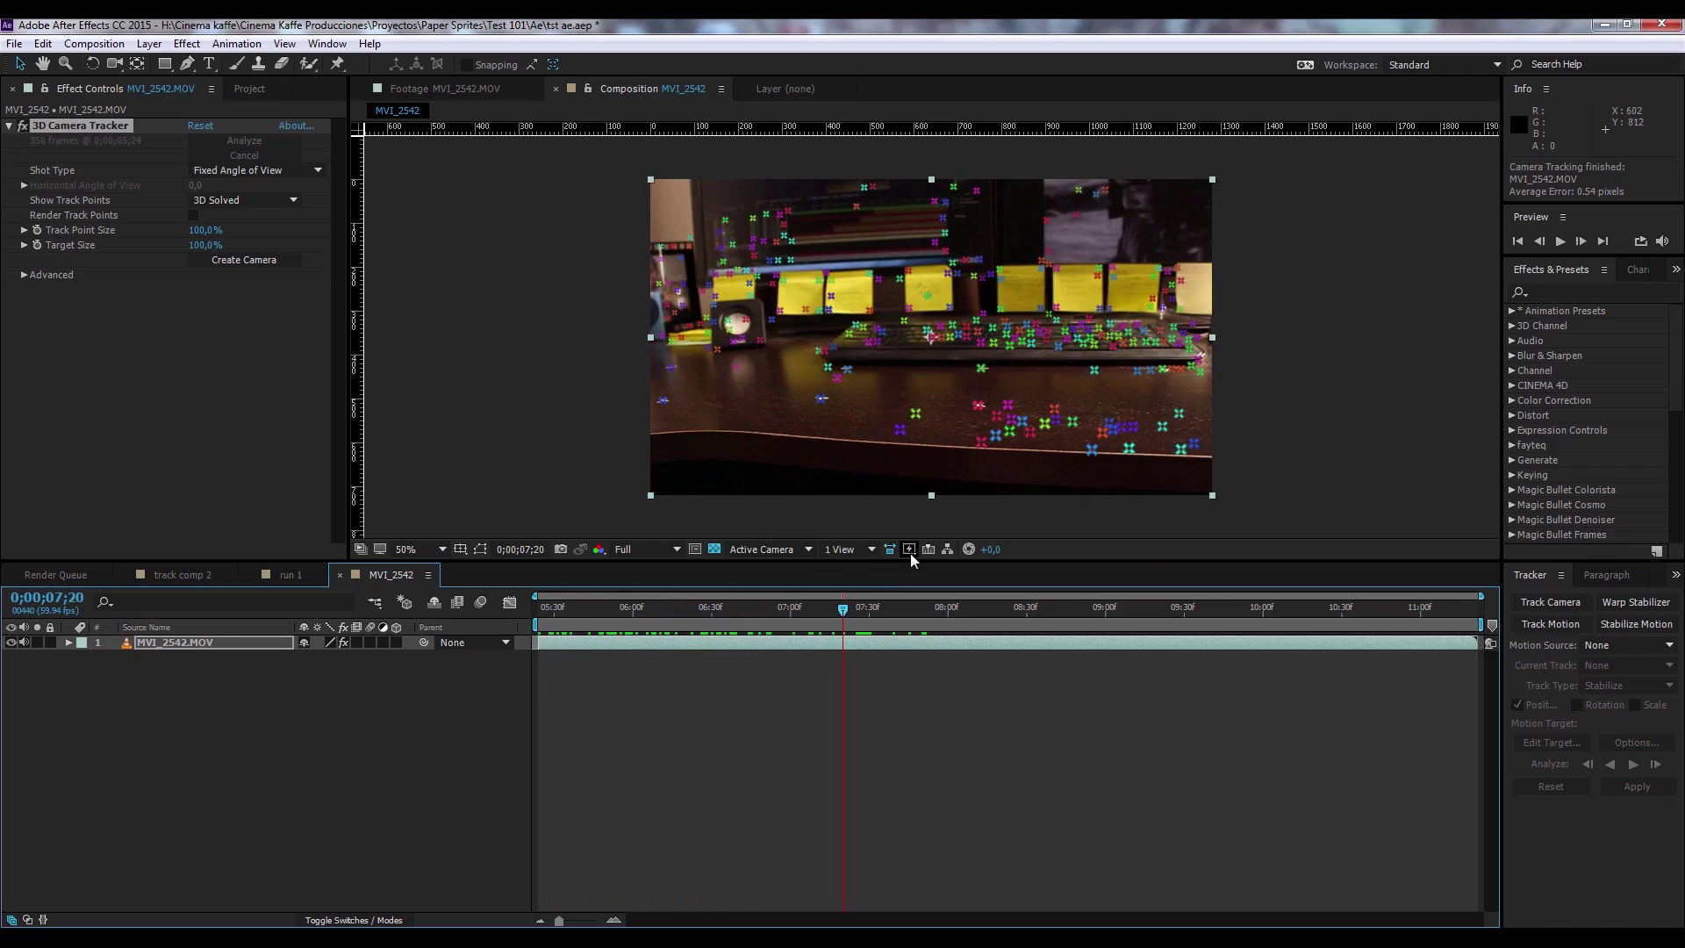
left_click(1011, 400)
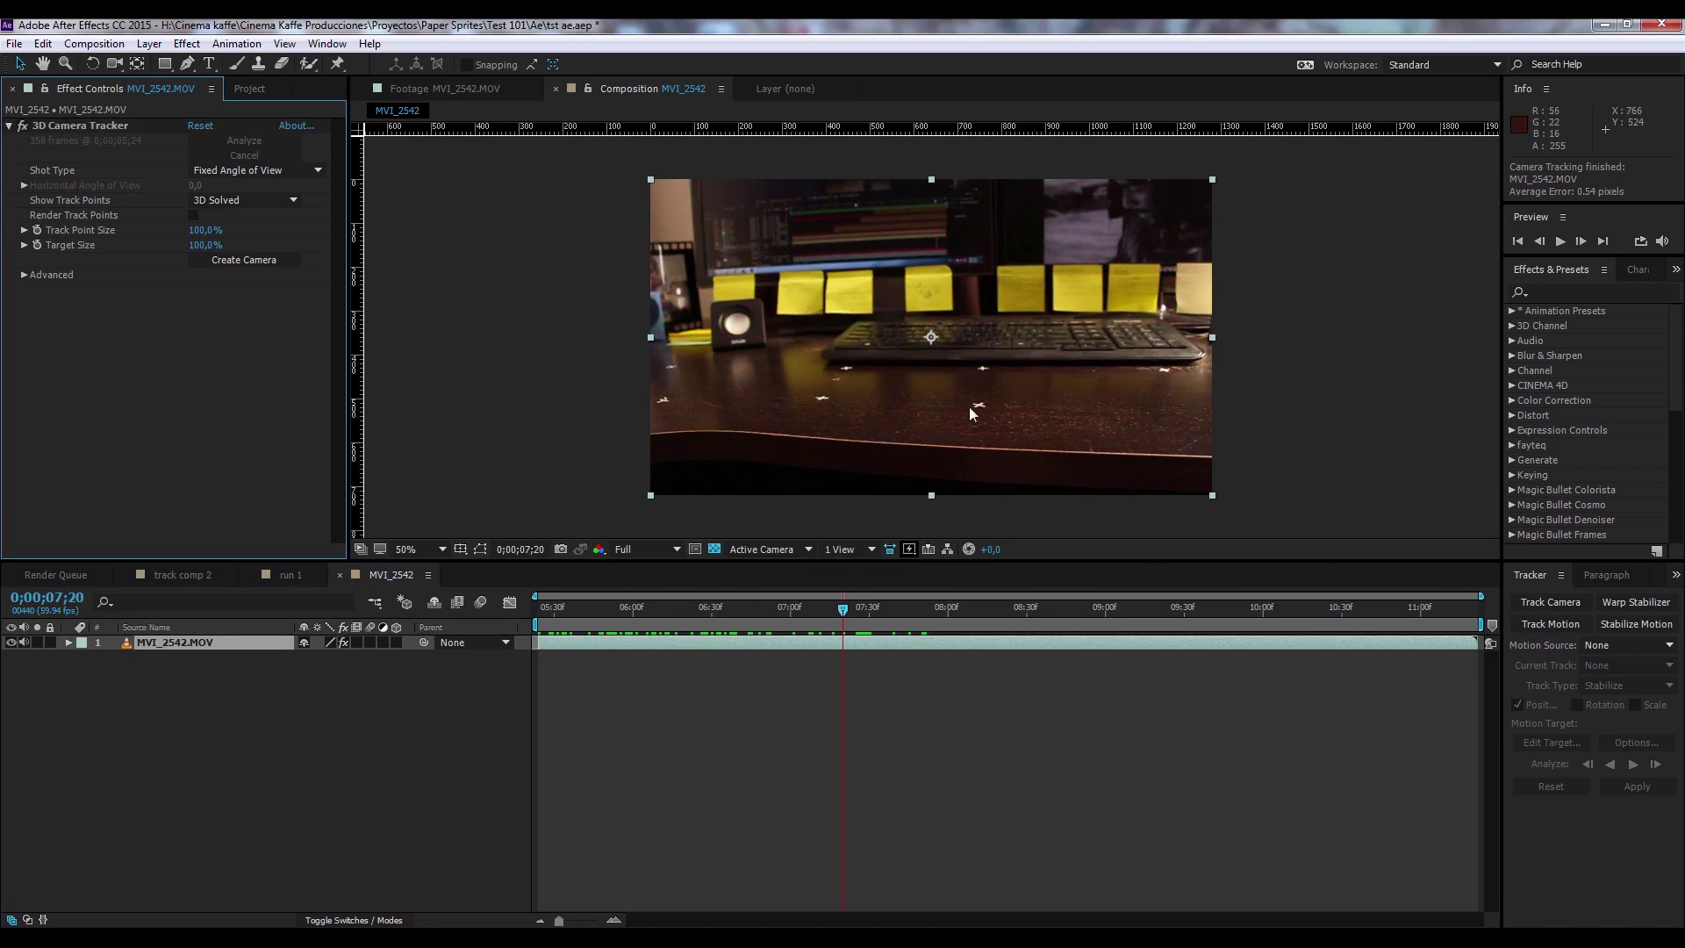
mouse_move(843, 609)
left_mouse_down()
mouse_move(558, 625)
mouse_move(1452, 642)
left_mouse_up()
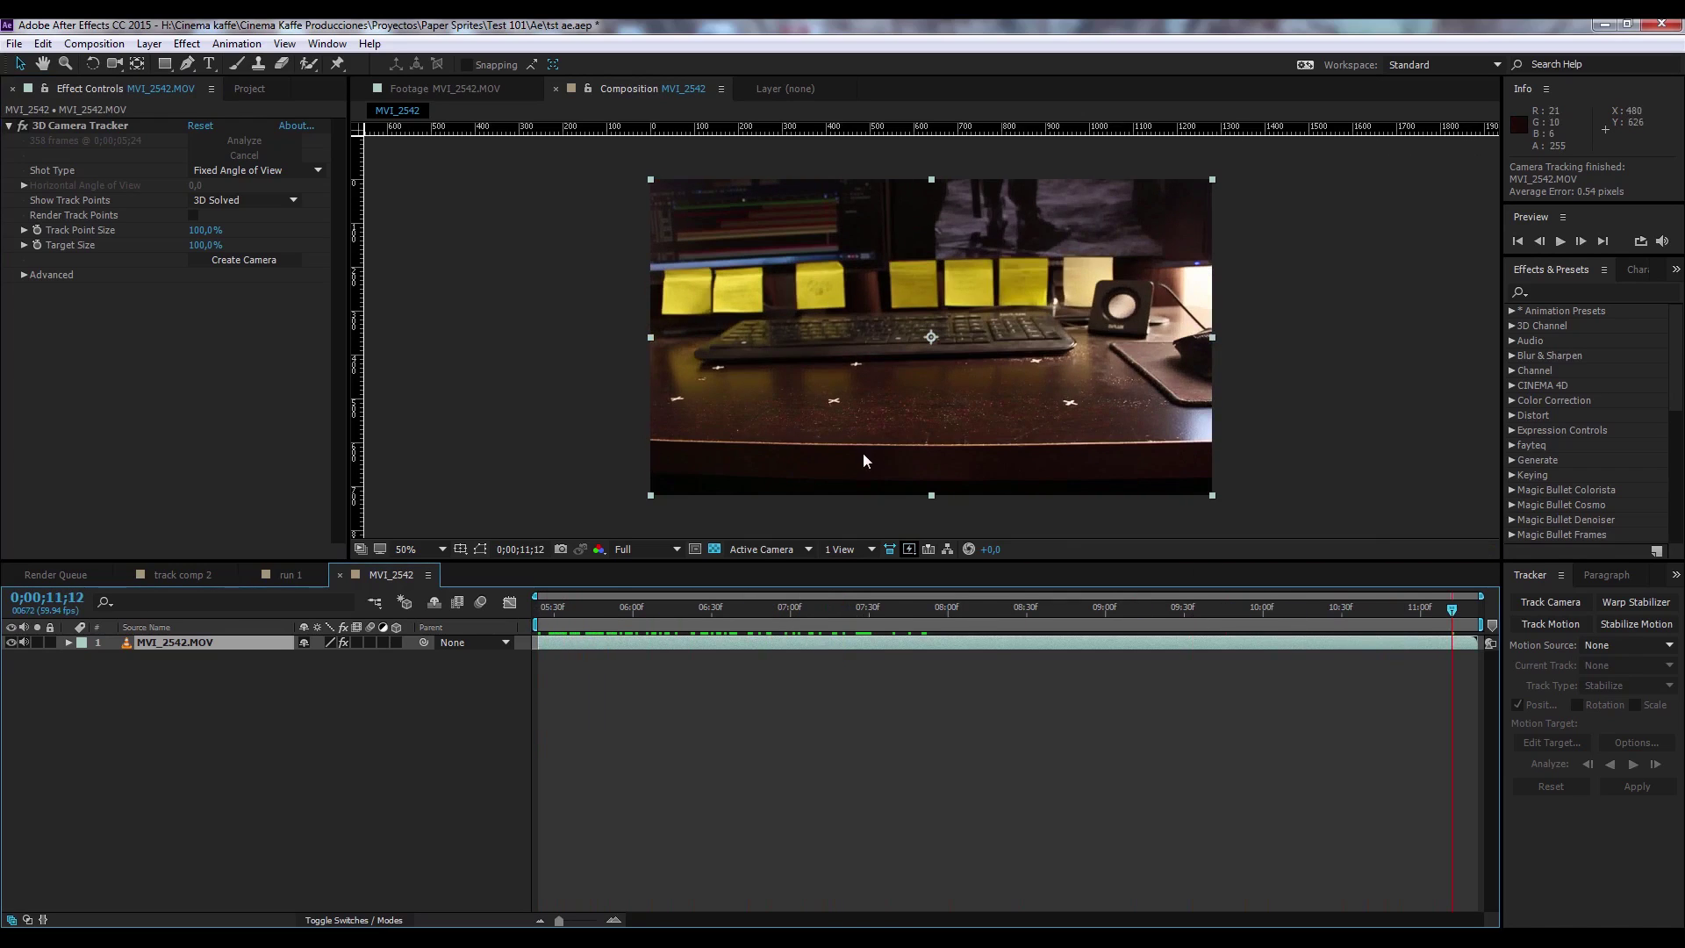
left_click(97, 125)
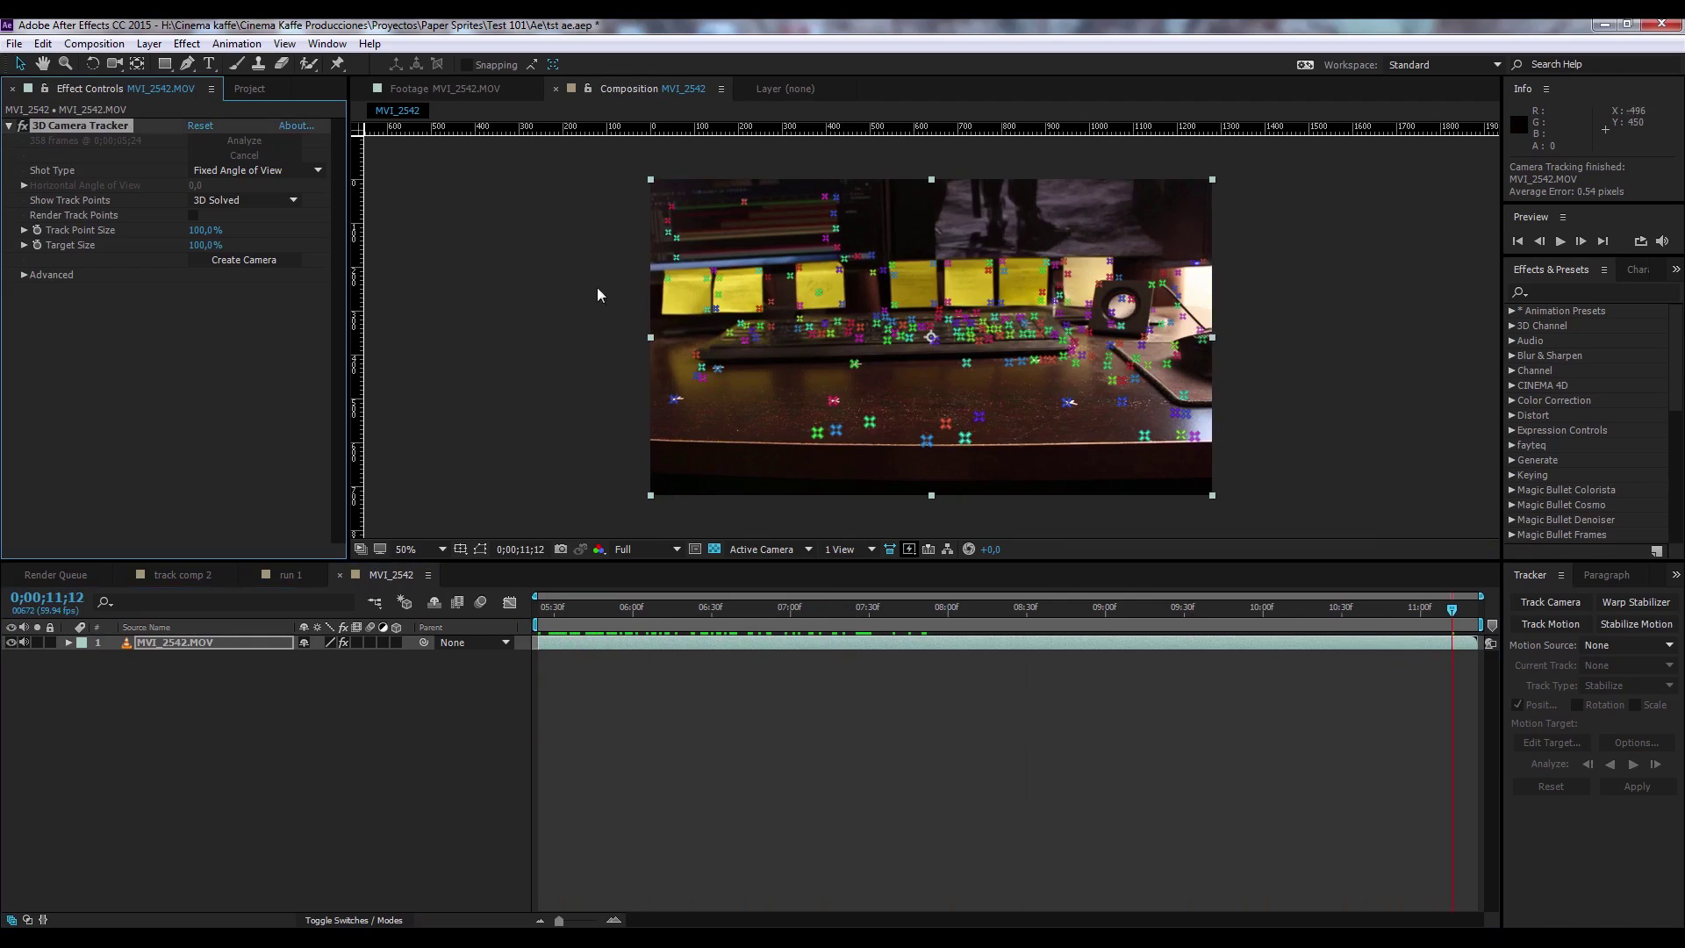
Create a Track Null 1 and 3D Tracker Camera from a desk track point.
right_click(833, 404)
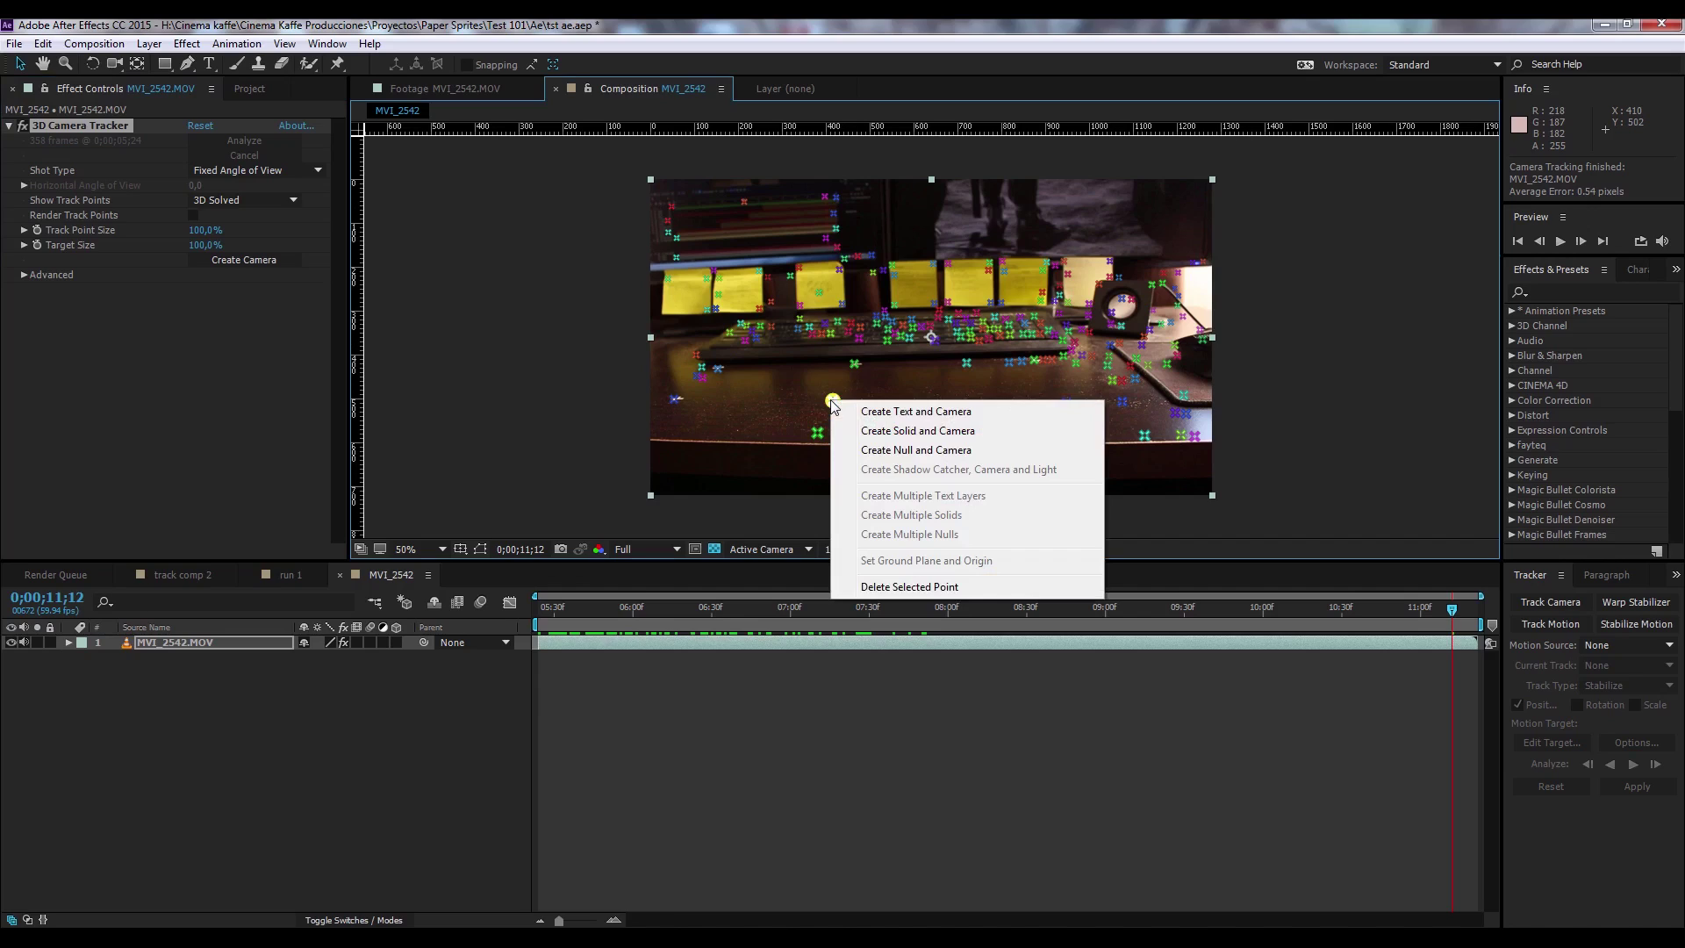
left_click(904, 451)
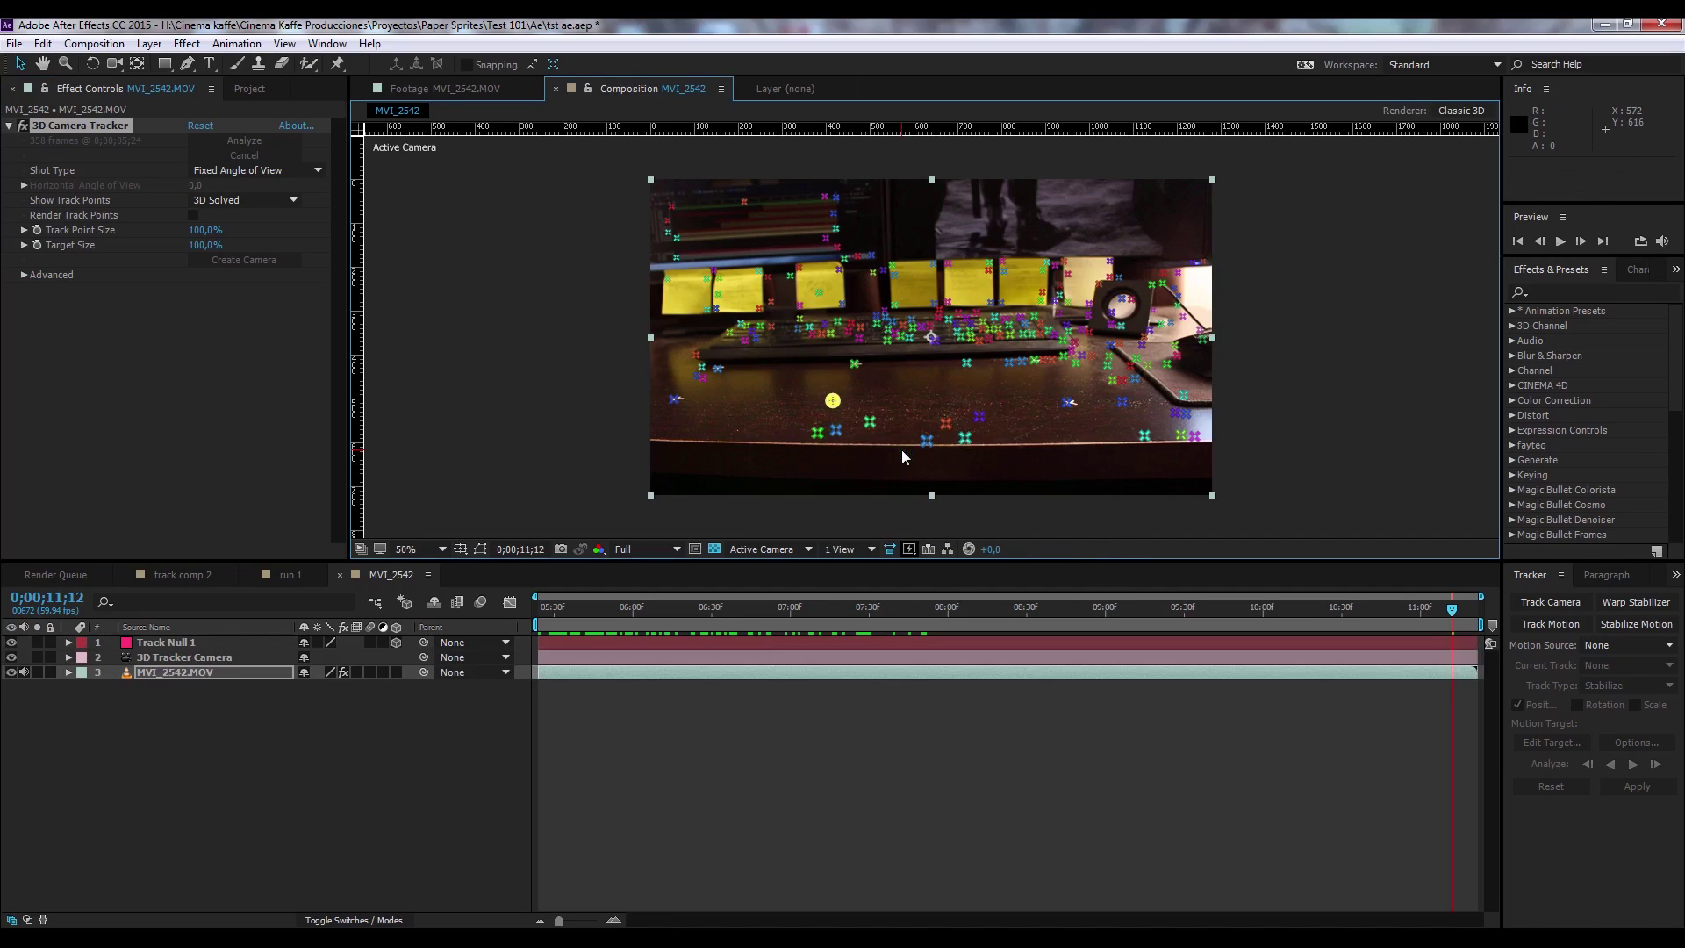
left_click(253, 761)
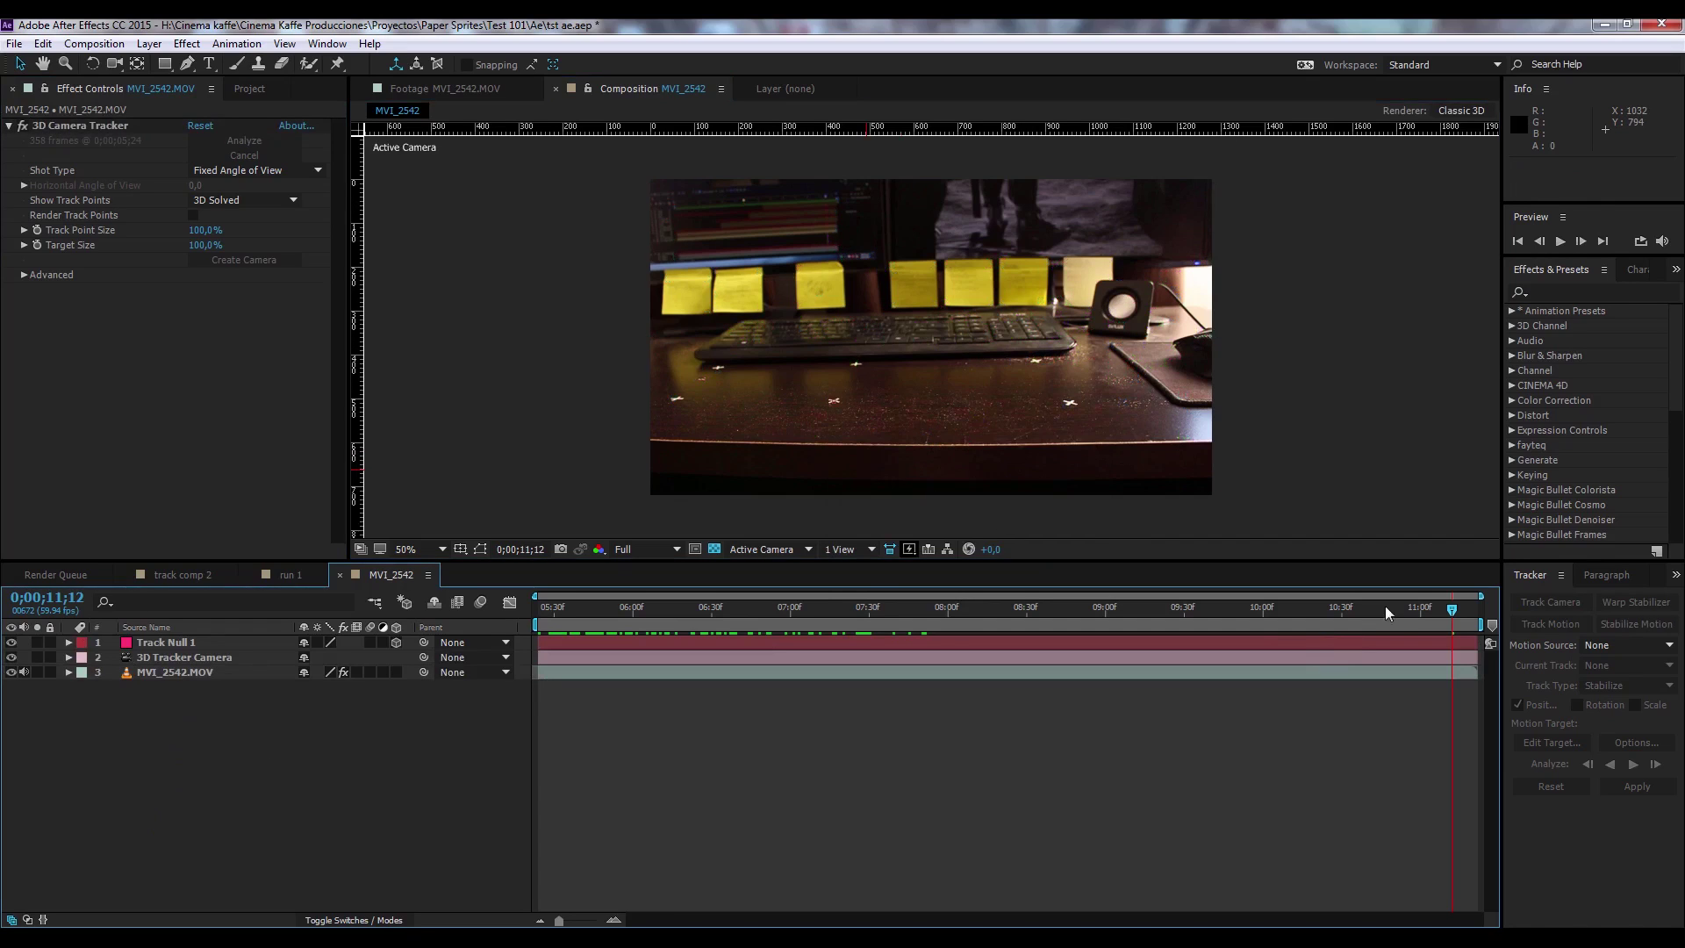
At 100% zoom on an earlier frame, select Track Null 1 on the desk.
key("period")
key("period")
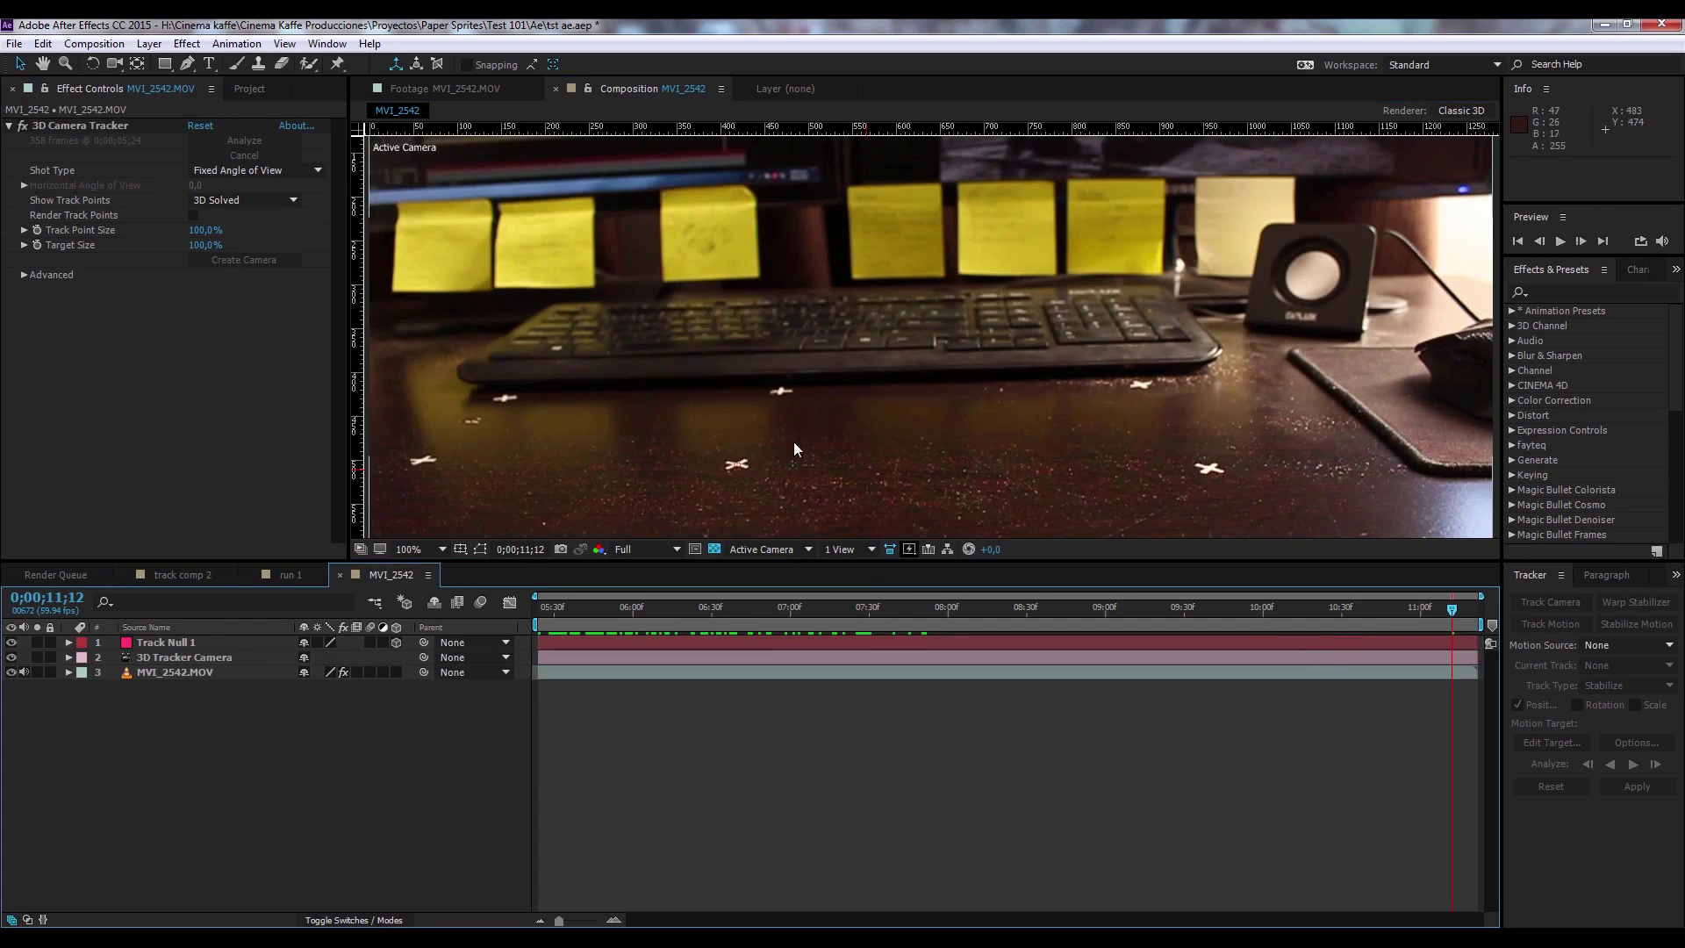
mouse_move(673, 628)
left_mouse_down()
mouse_move(606, 638)
mouse_move(1324, 645)
left_mouse_up()
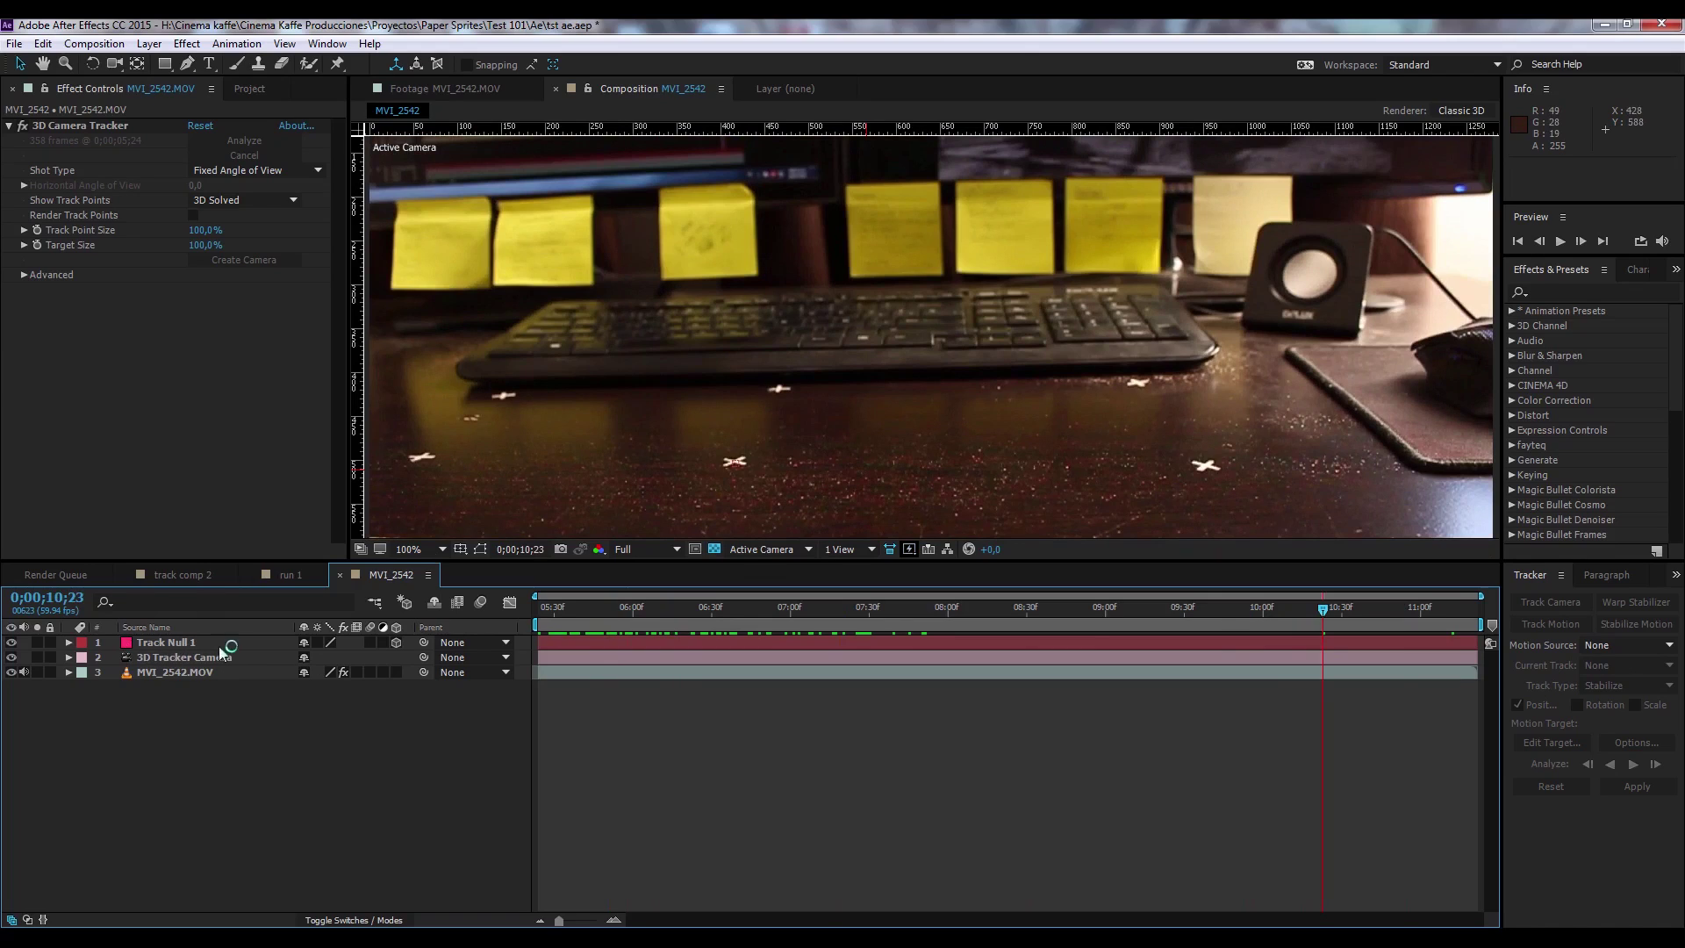
left_click(160, 640)
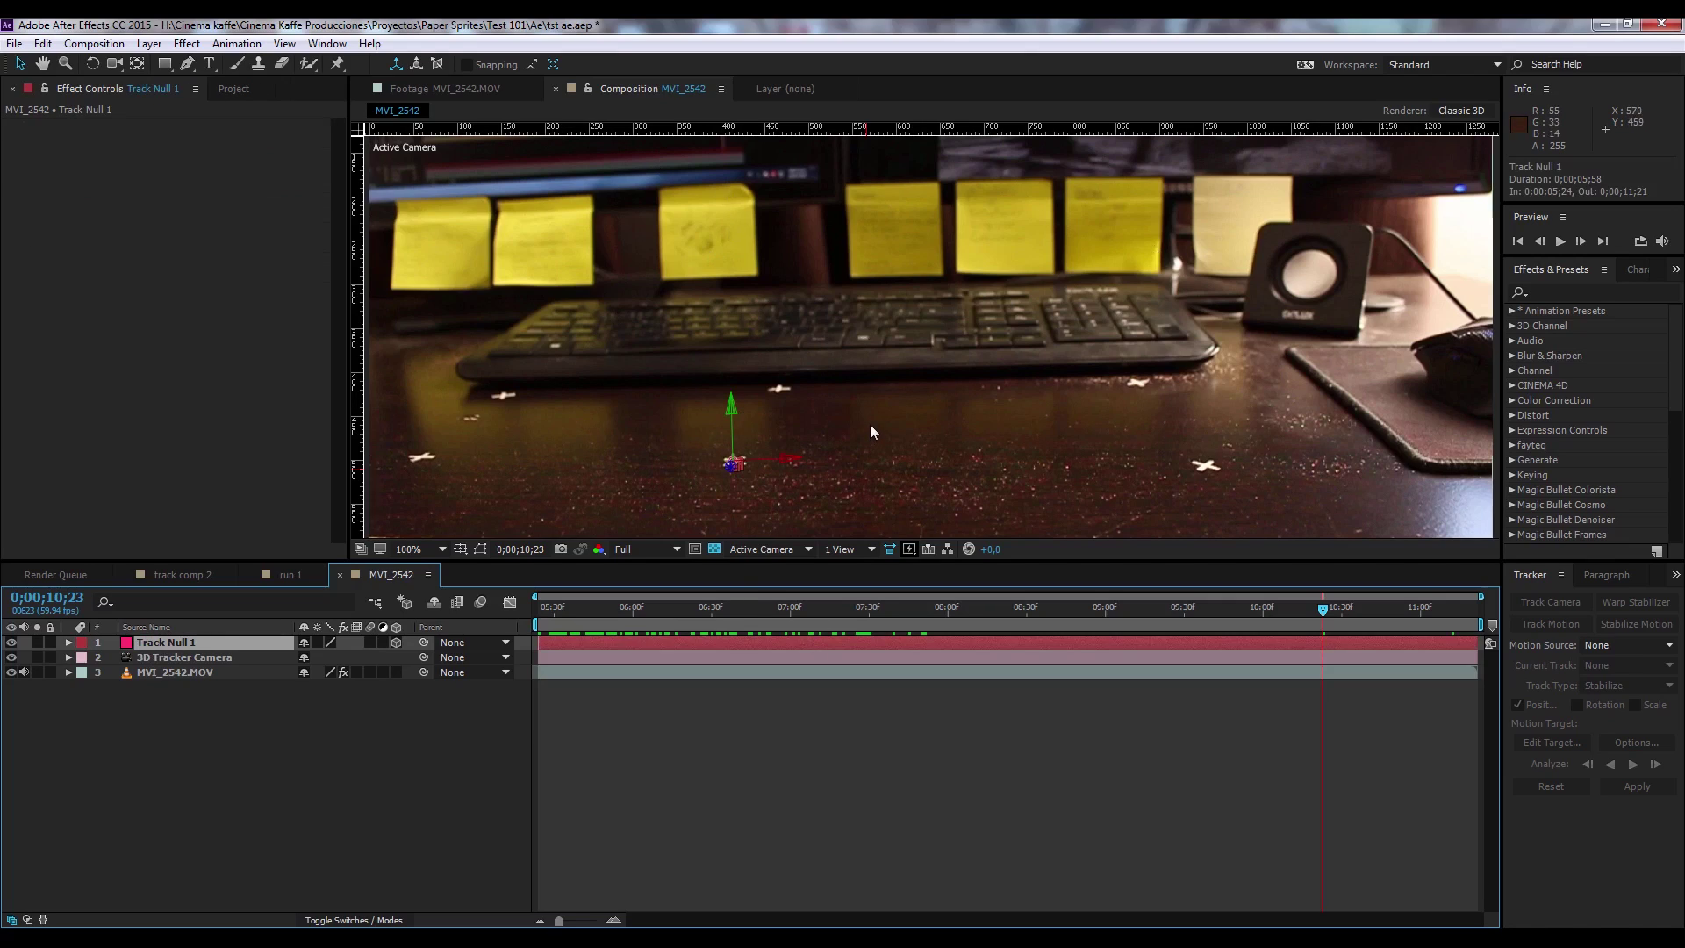
scroll(945, 362, "down", 2)
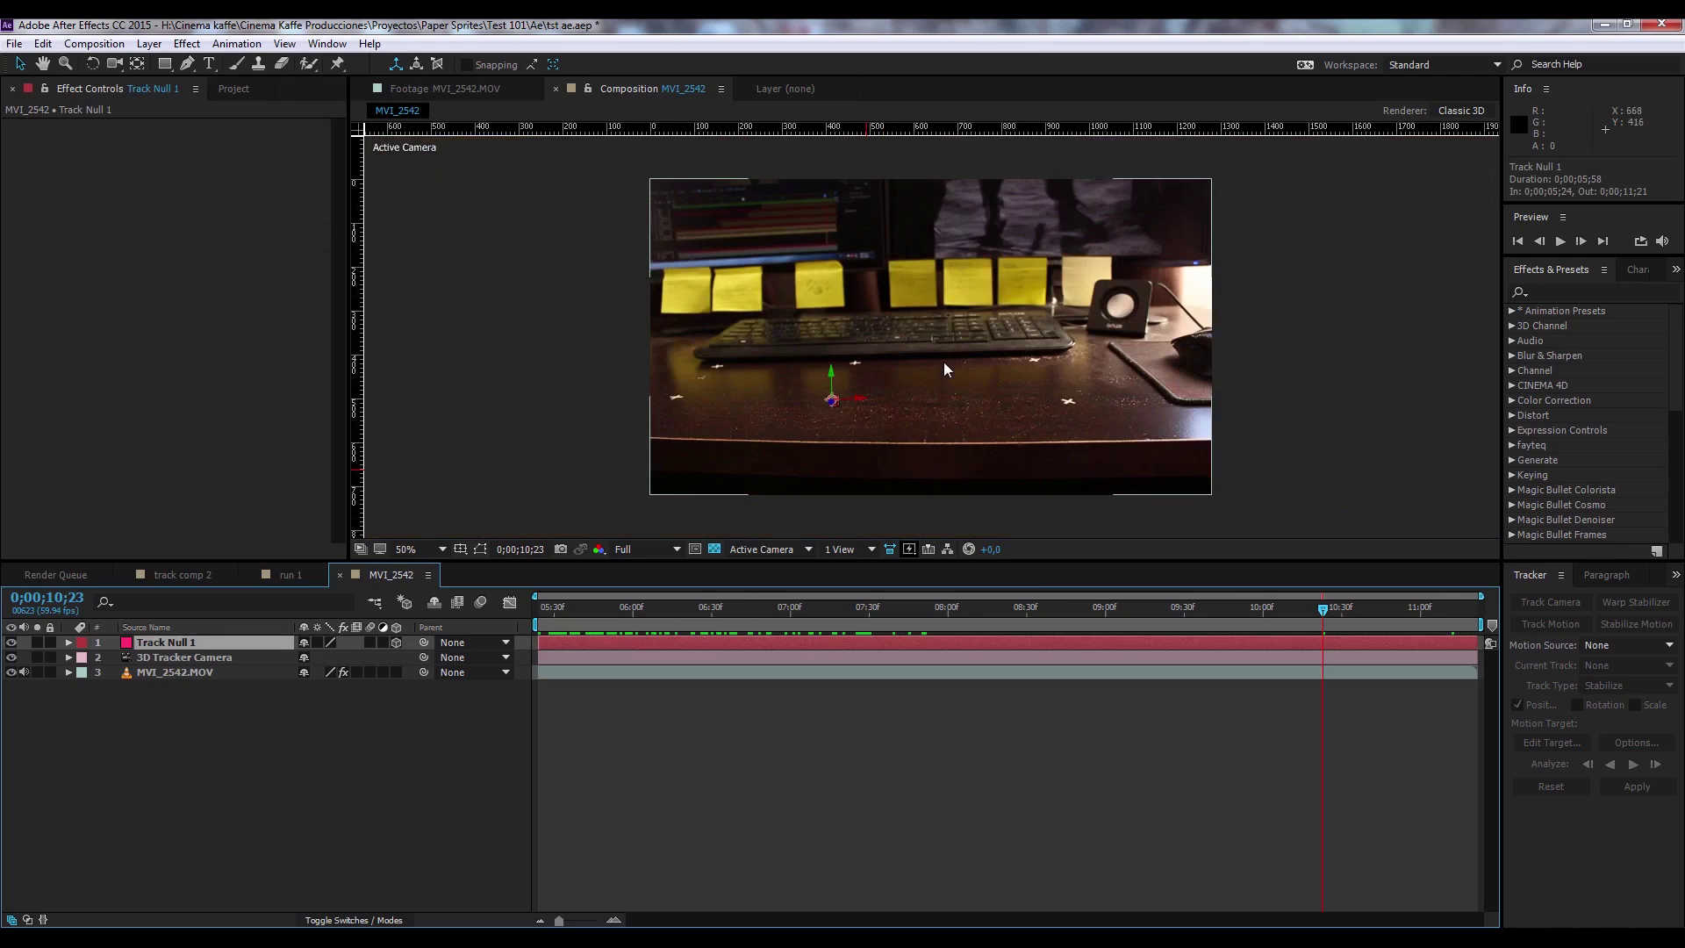
scroll(944, 361, "up", 2)
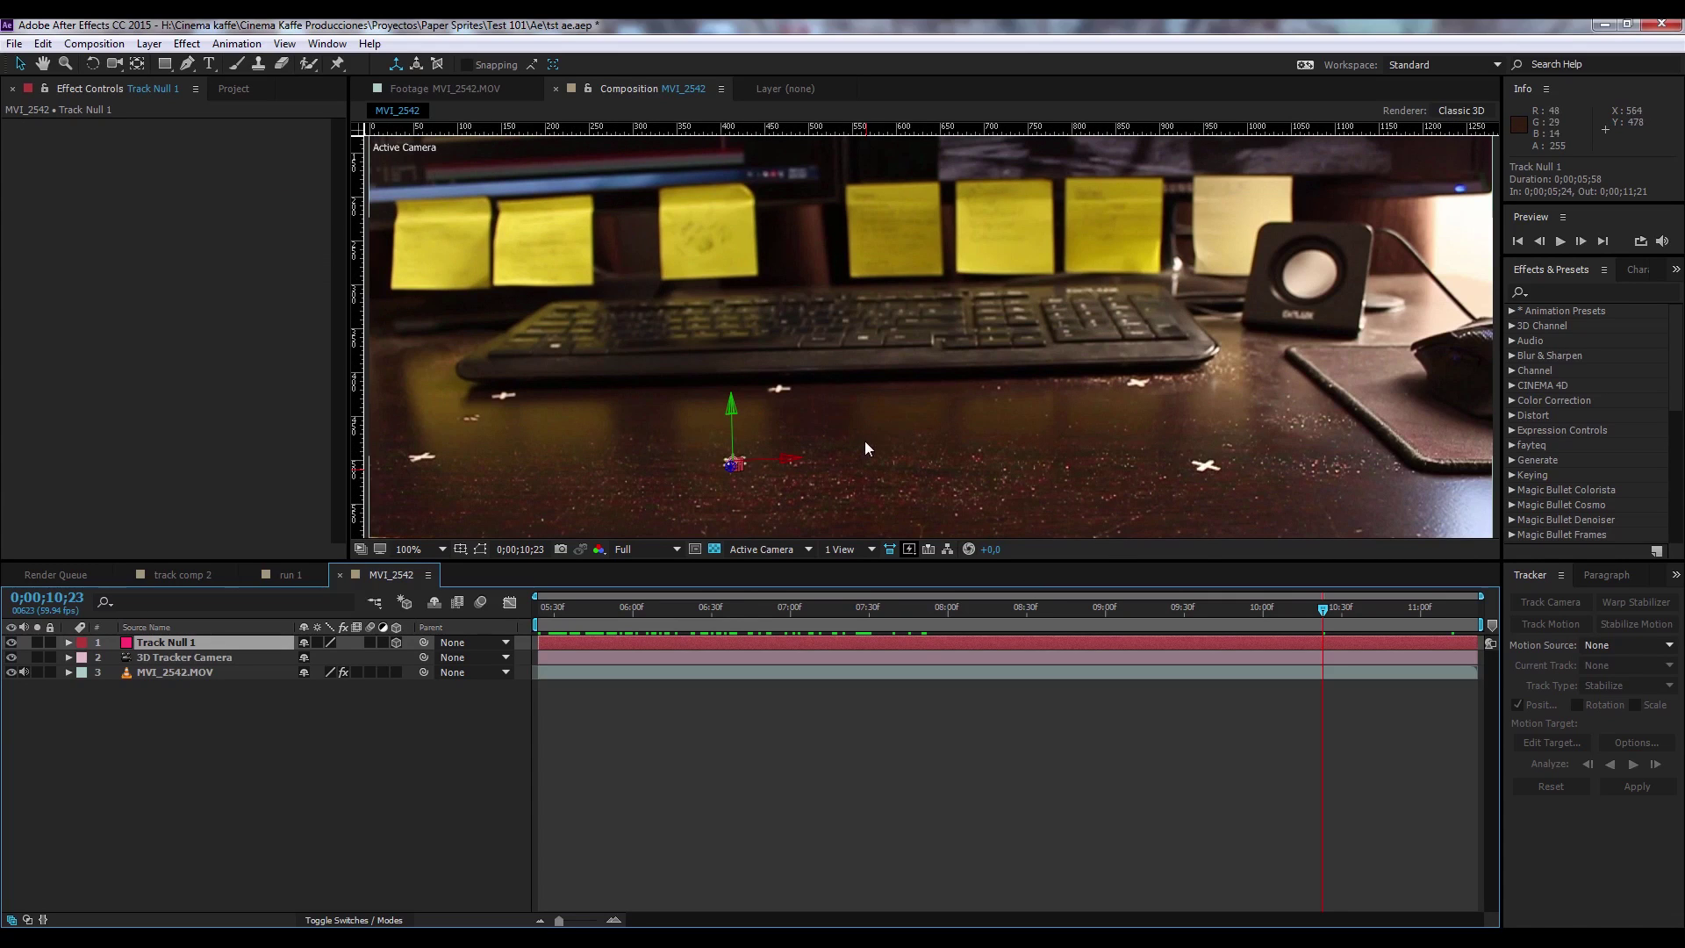
scroll(866, 441, "down", 2)
scroll(862, 433, "up", 2)
scroll(818, 434, "down", 2)
scroll(829, 434, "down", 2)
scroll(829, 434, "up", 4)
scroll(830, 440, "down", 2)
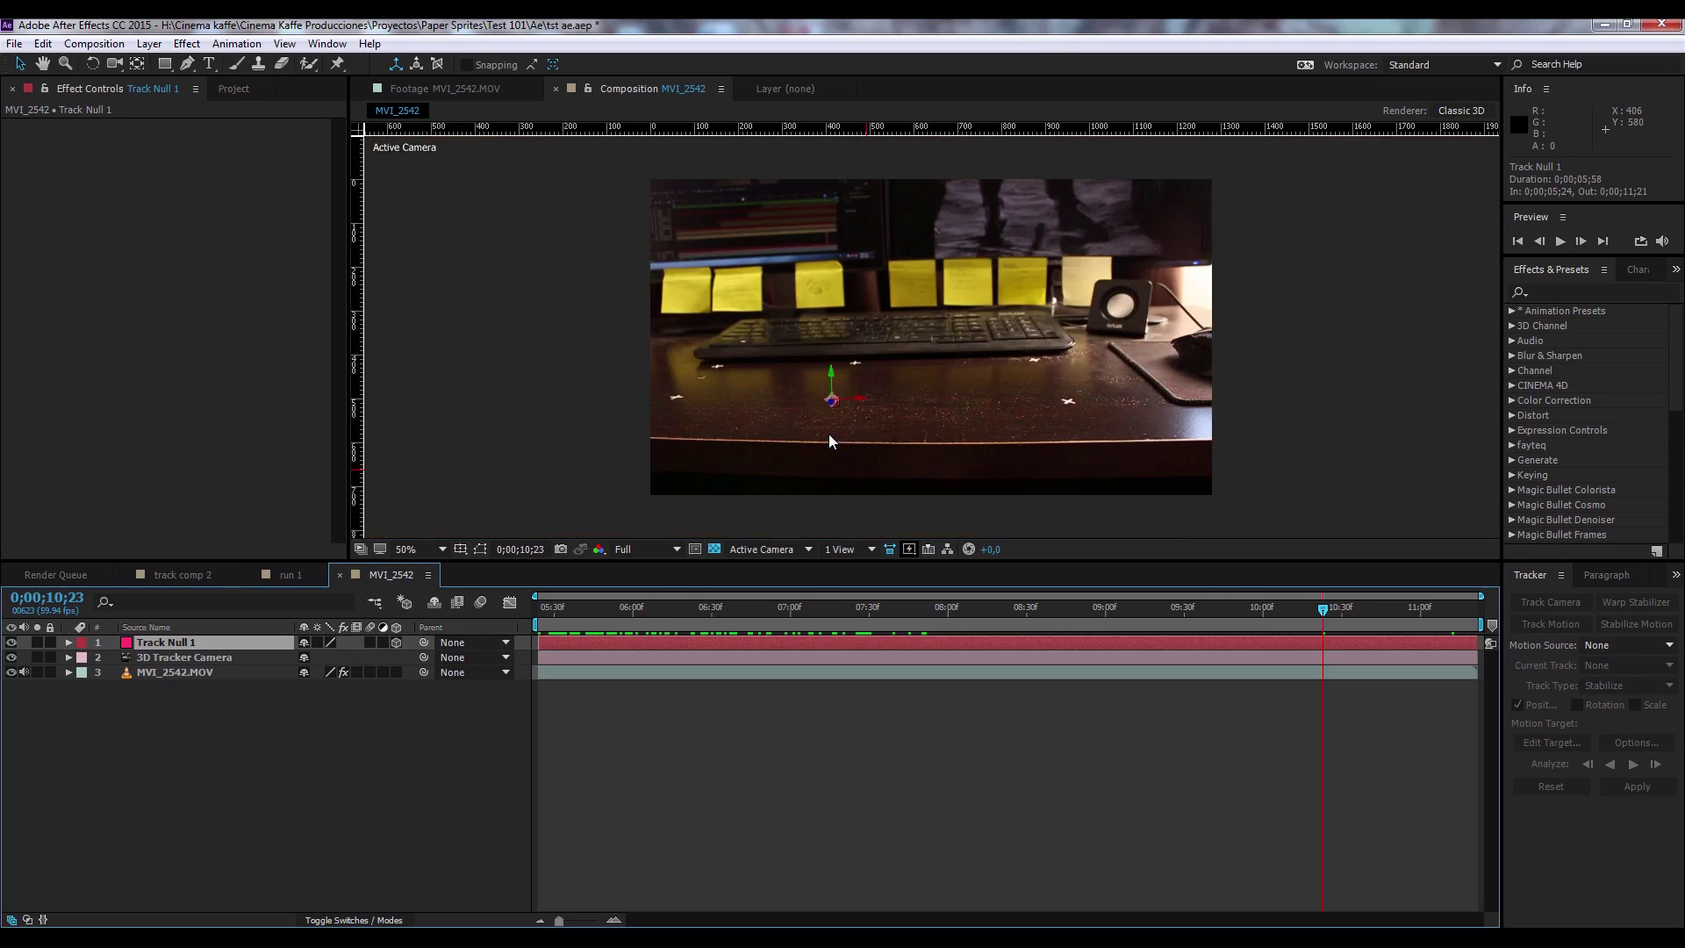
left_click_drag(827, 432, 996, 404)
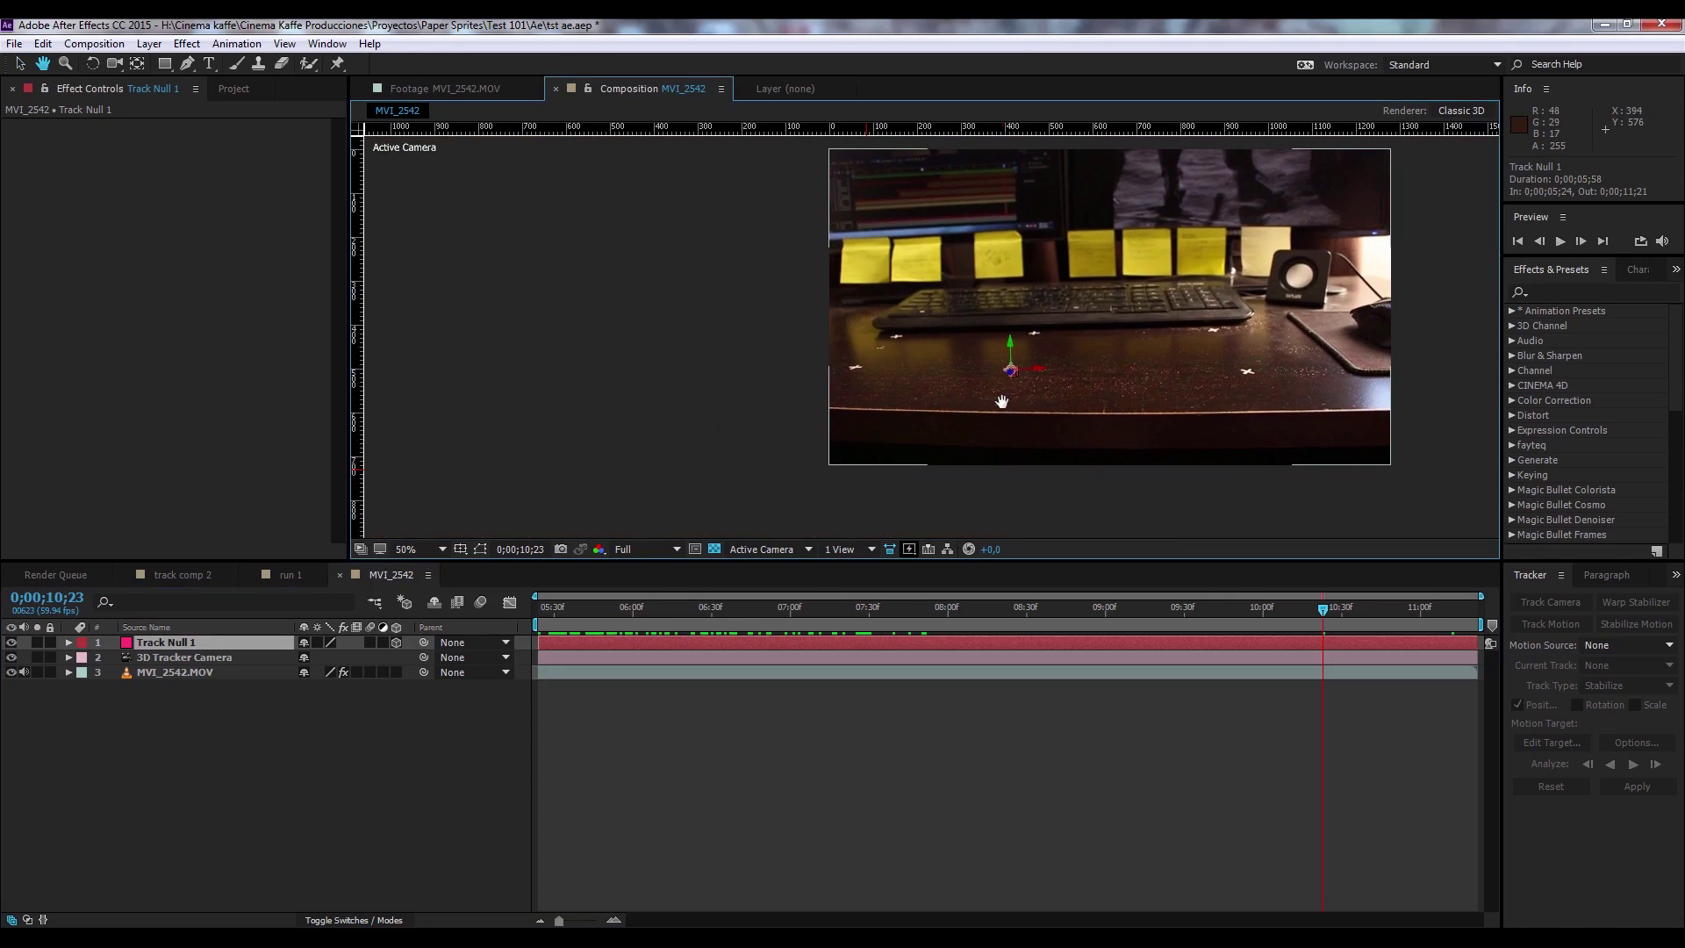
Show Track Null 1's Orientation (0,0,0) and X, Y, Z Rotation properties.
key("period")
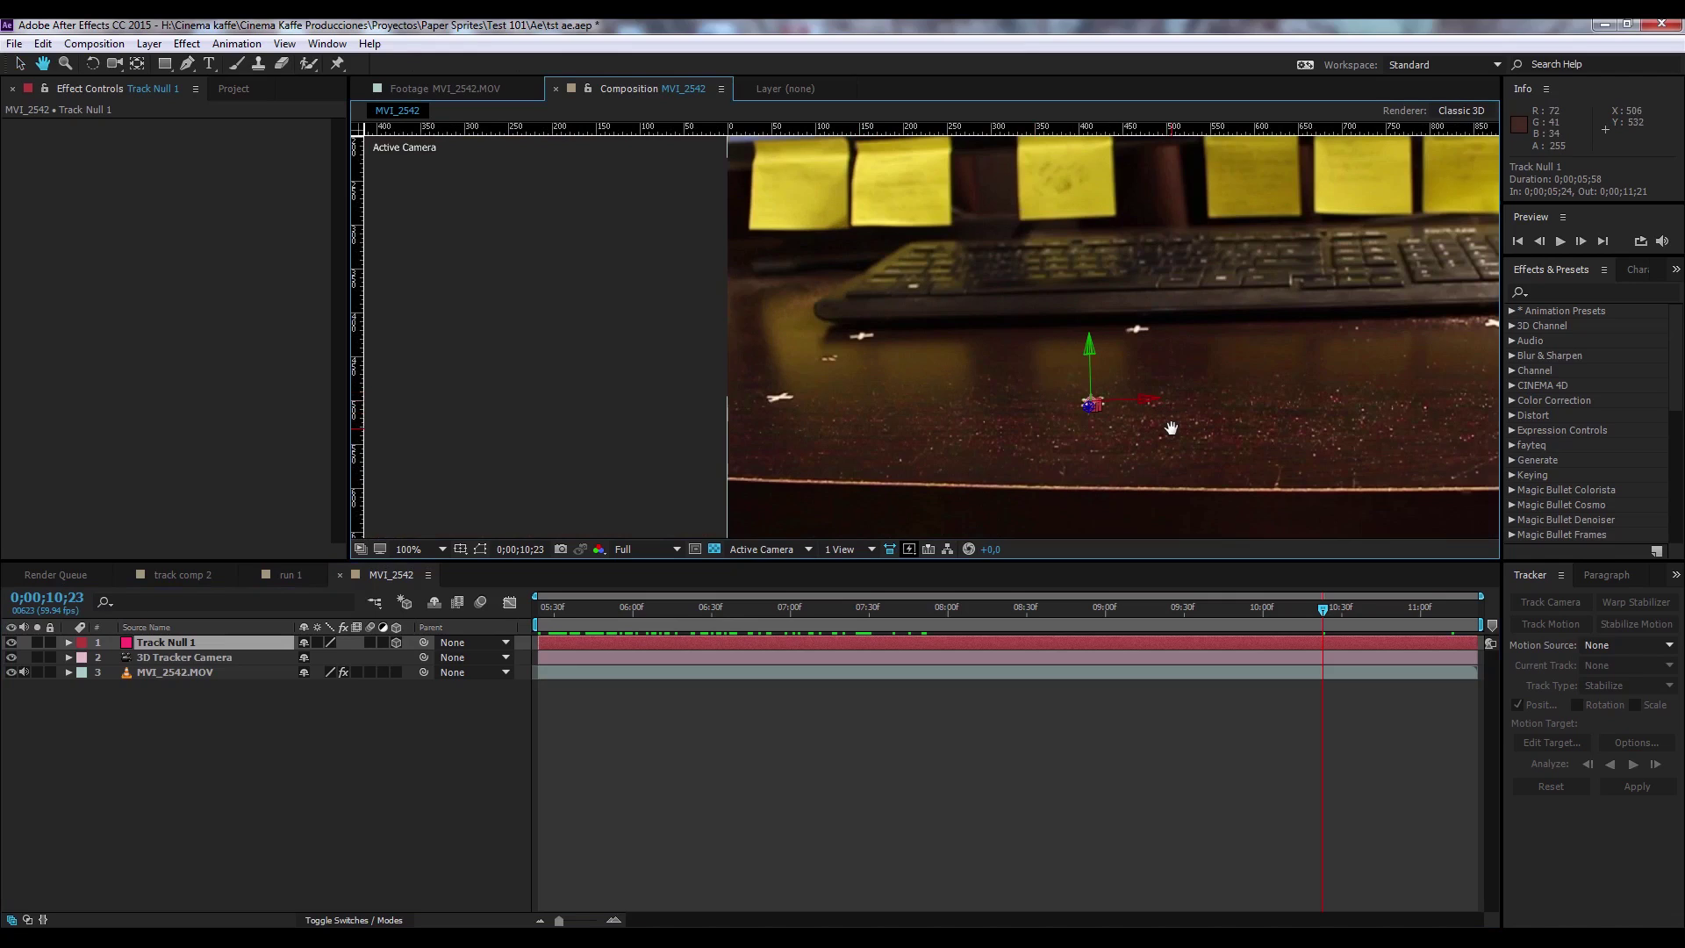
left_click_drag(1175, 425, 1010, 405)
key("v")
left_click(224, 642)
key("r")
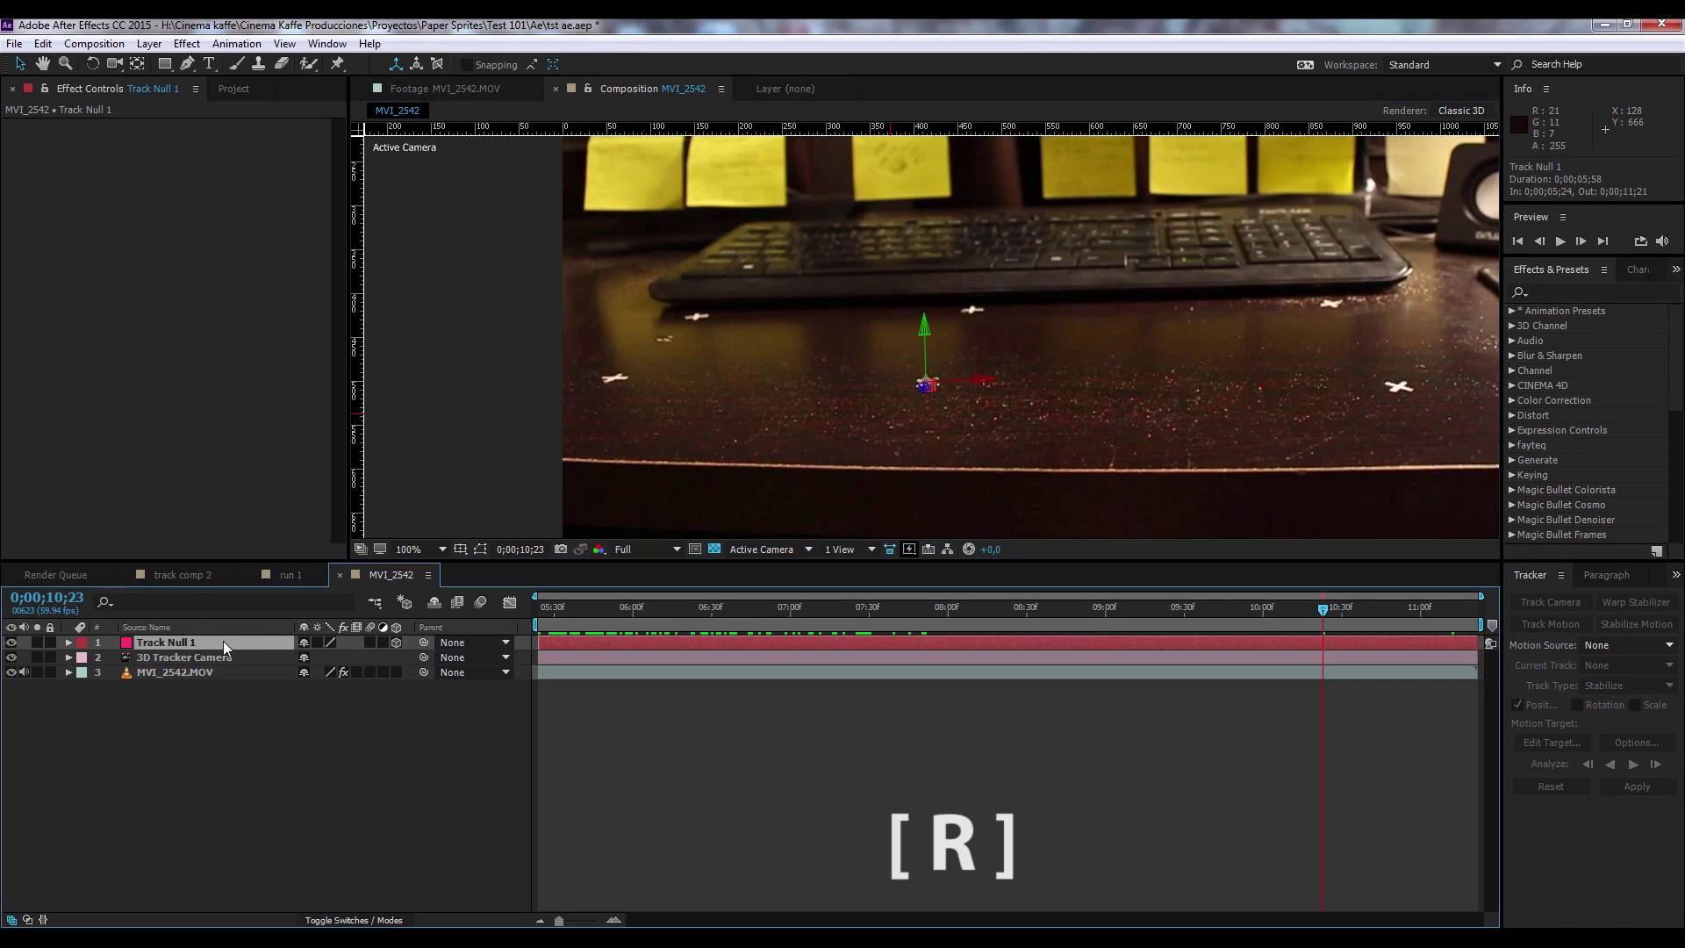
key("r")
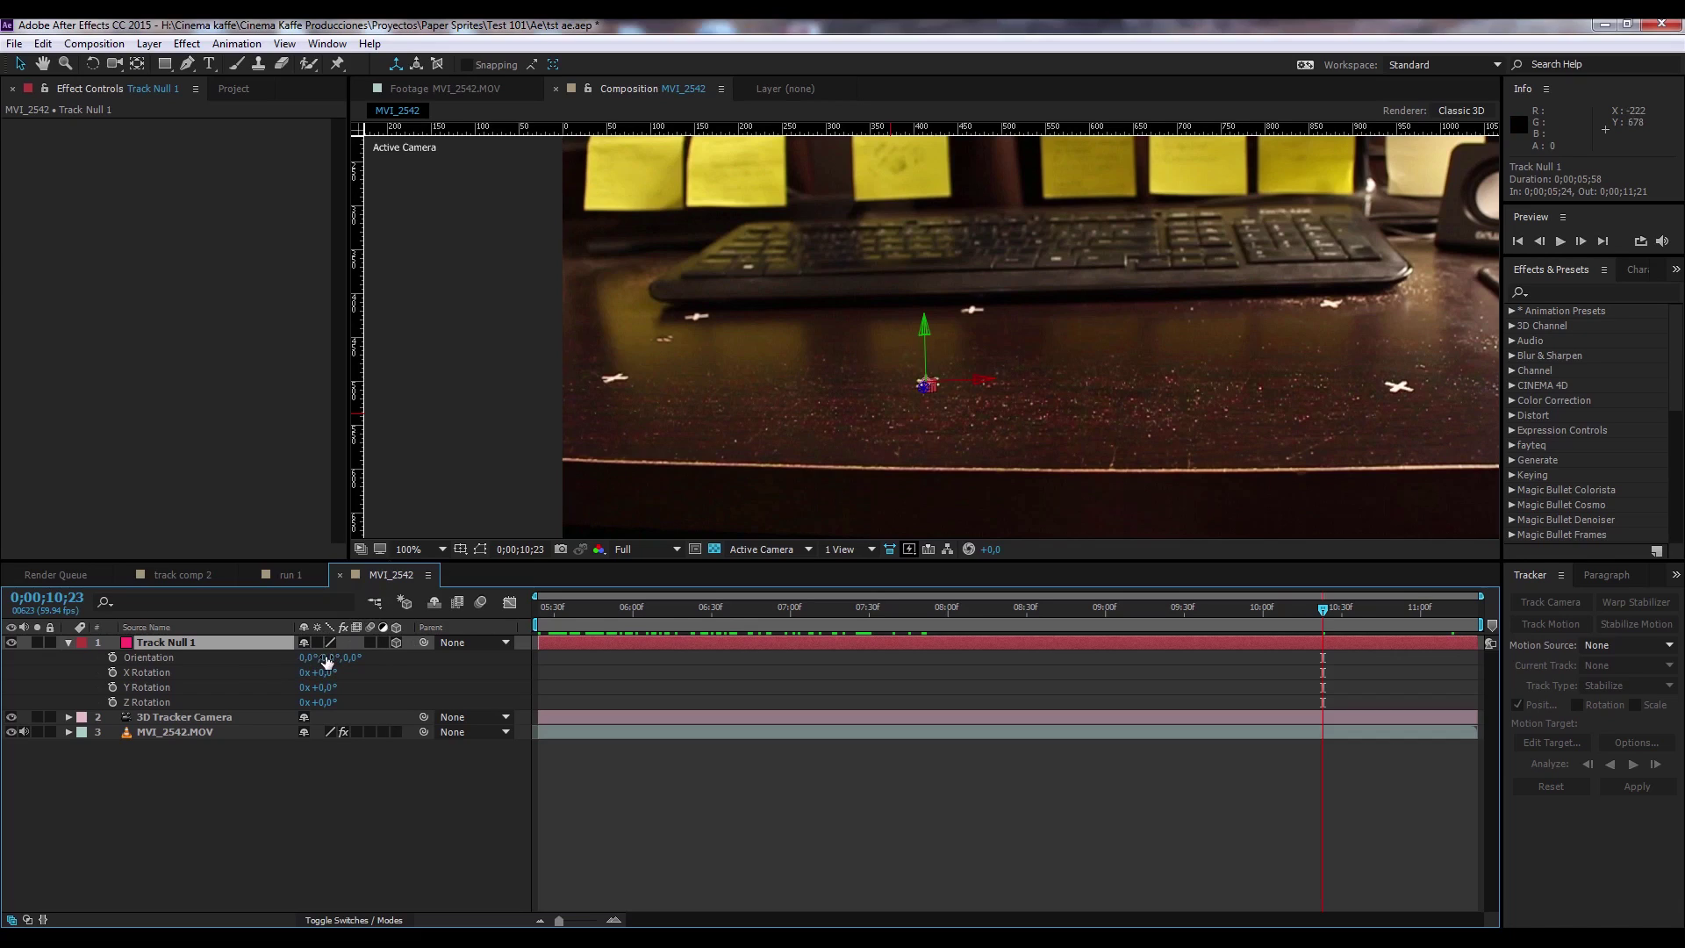
Enter Track Null 1's Orientation values 22°, 2° and 2°, then check its fit.
left_click(354, 658)
type("2")
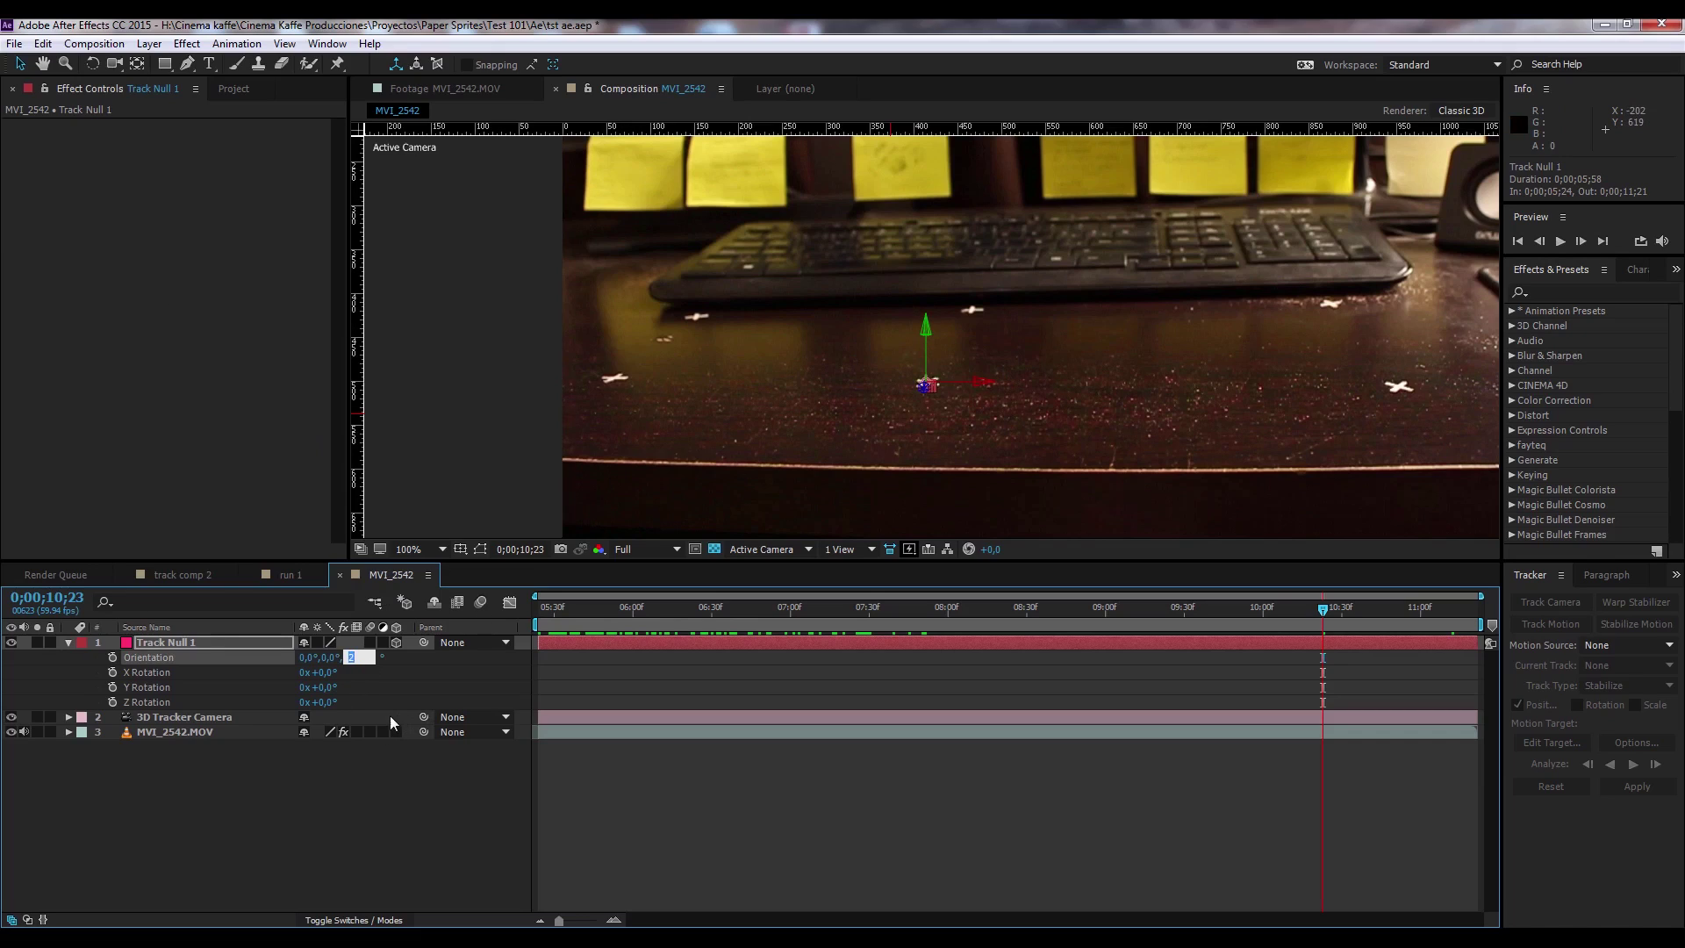
left_click(305, 658)
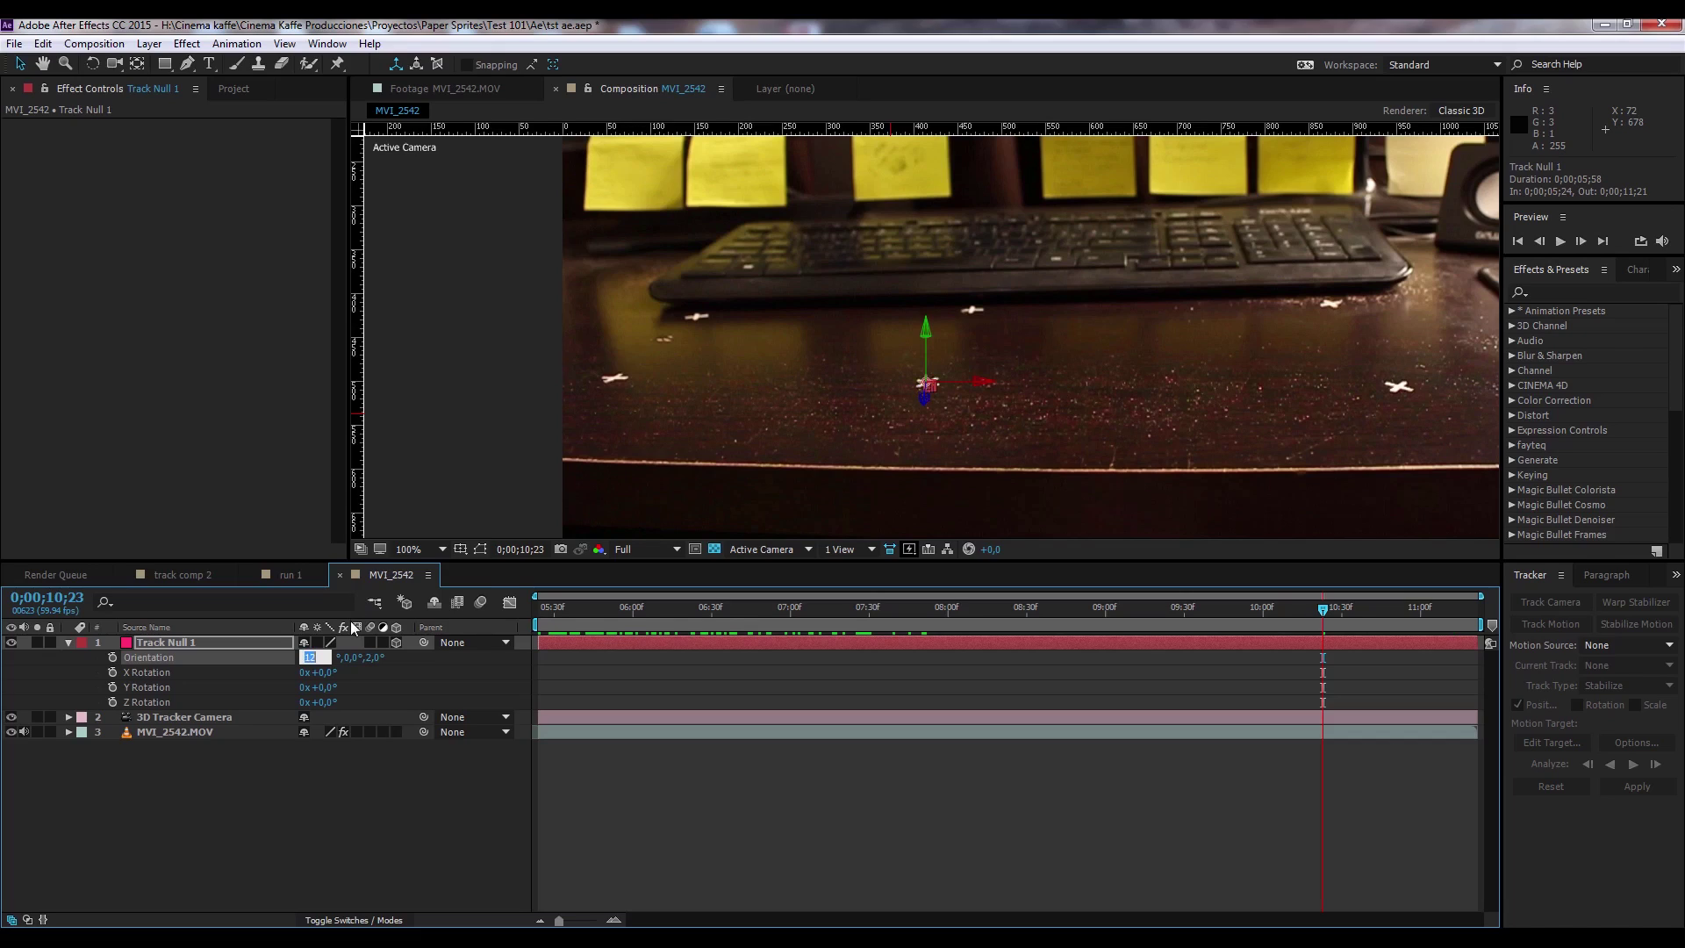
key("Up")
key("Up")
key("Up")
key("Up")
key("Up")
key("Up")
key("Tab")
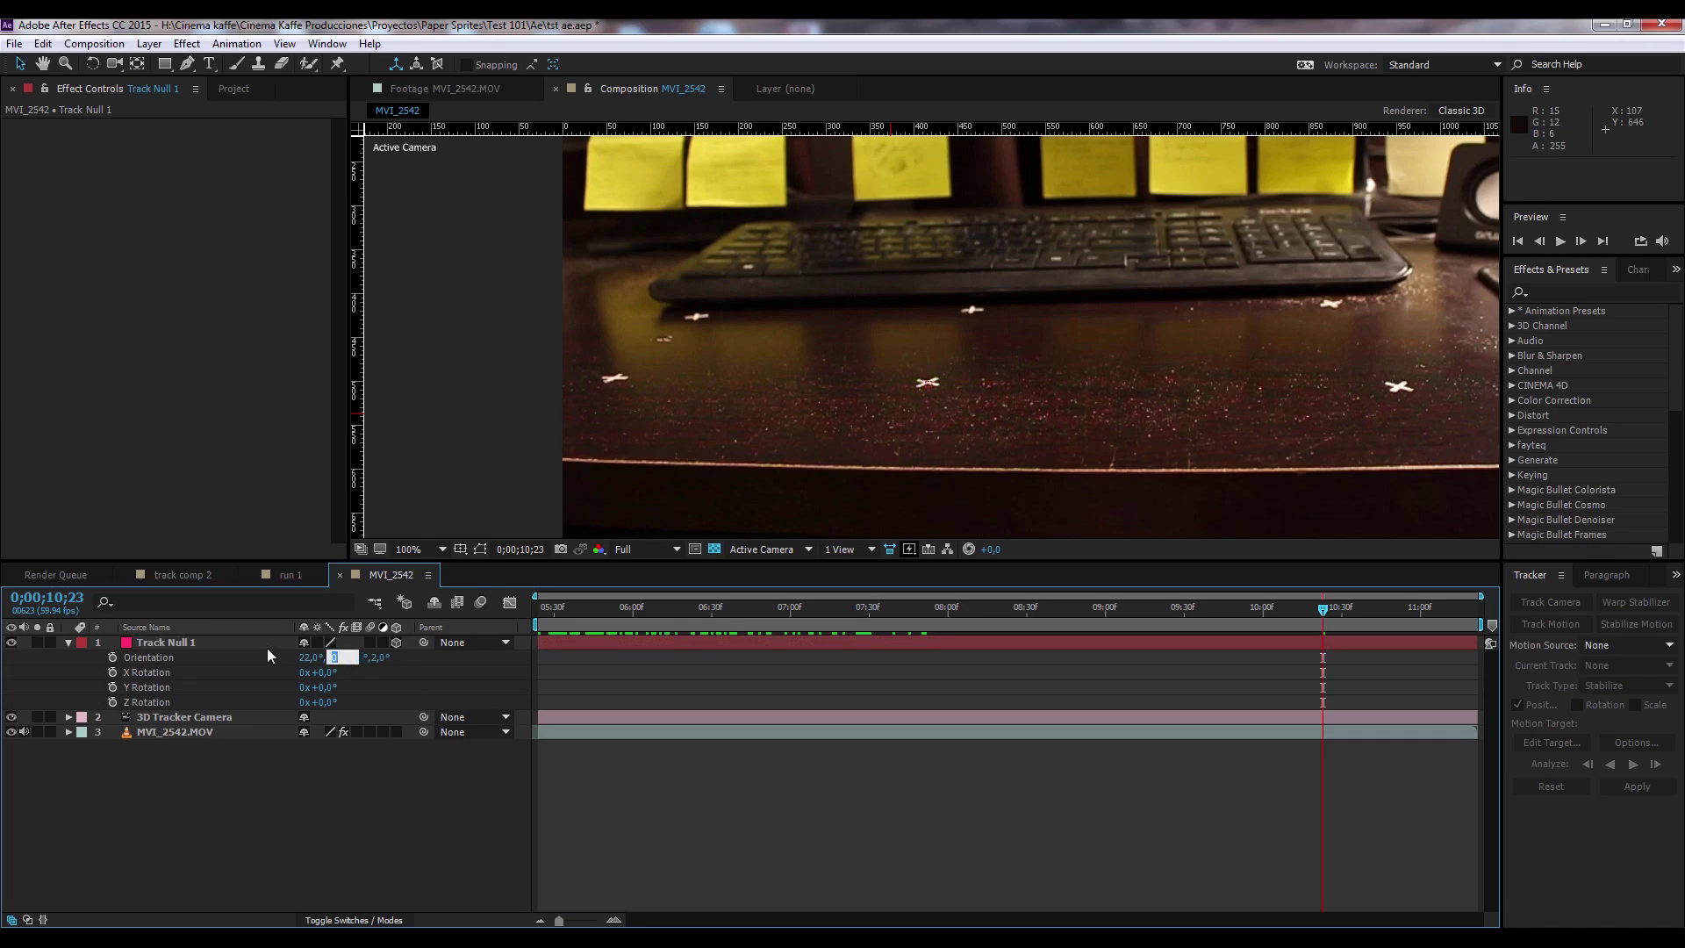
left_click(343, 642)
left_click(331, 660)
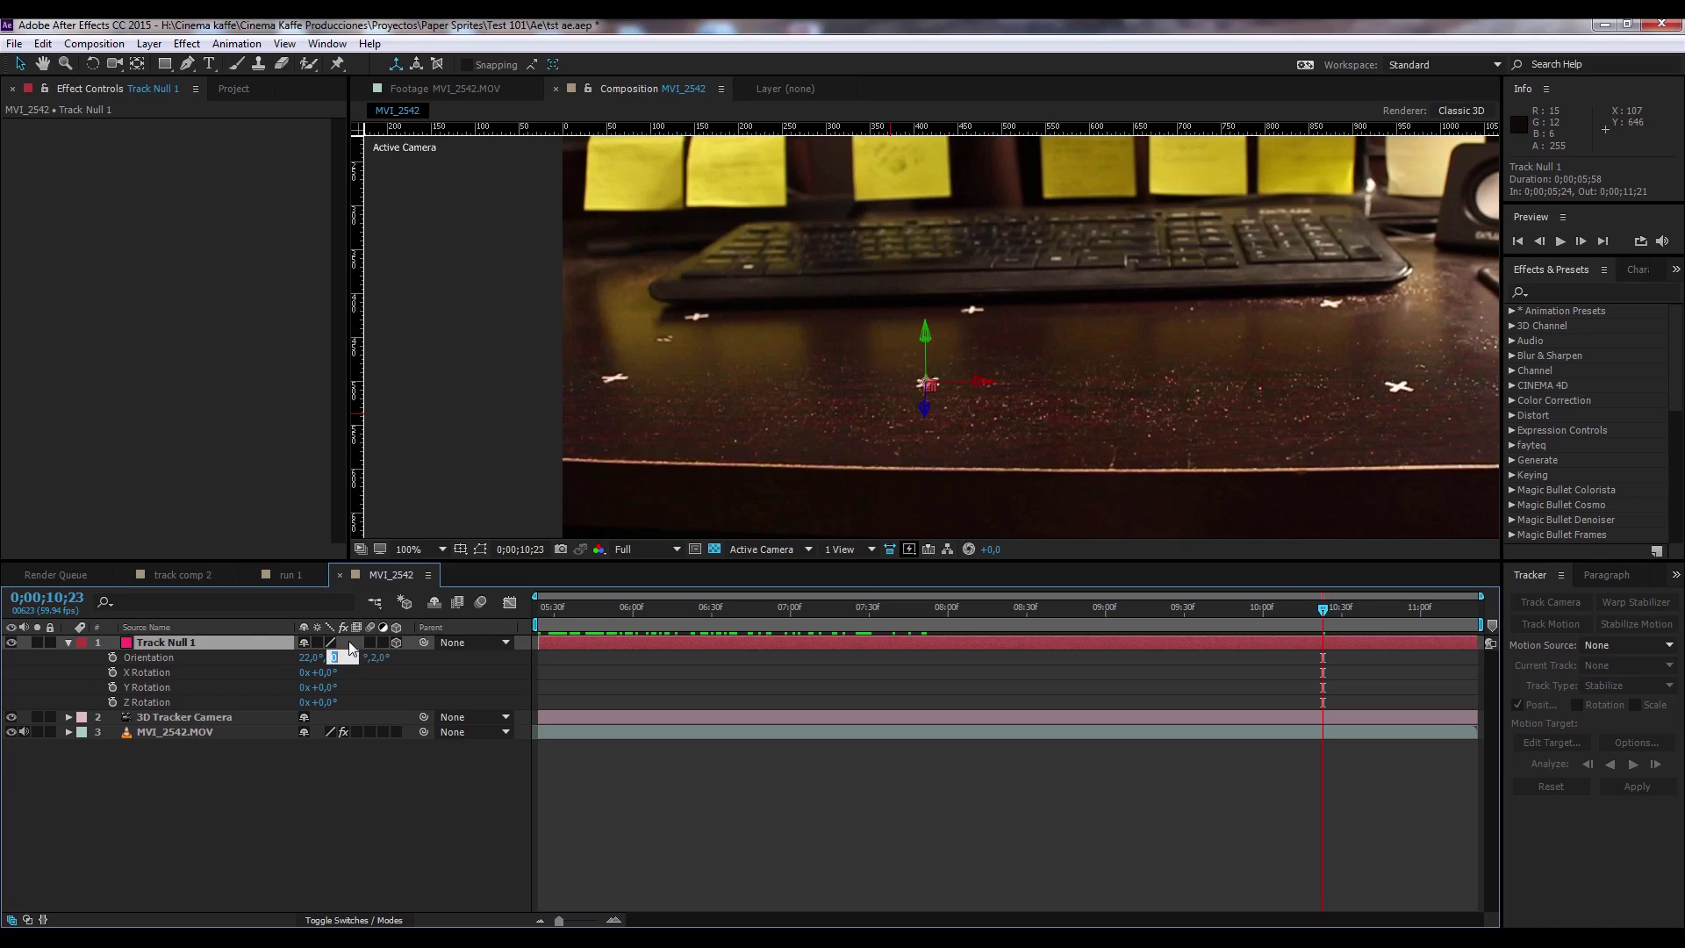
type("2,")
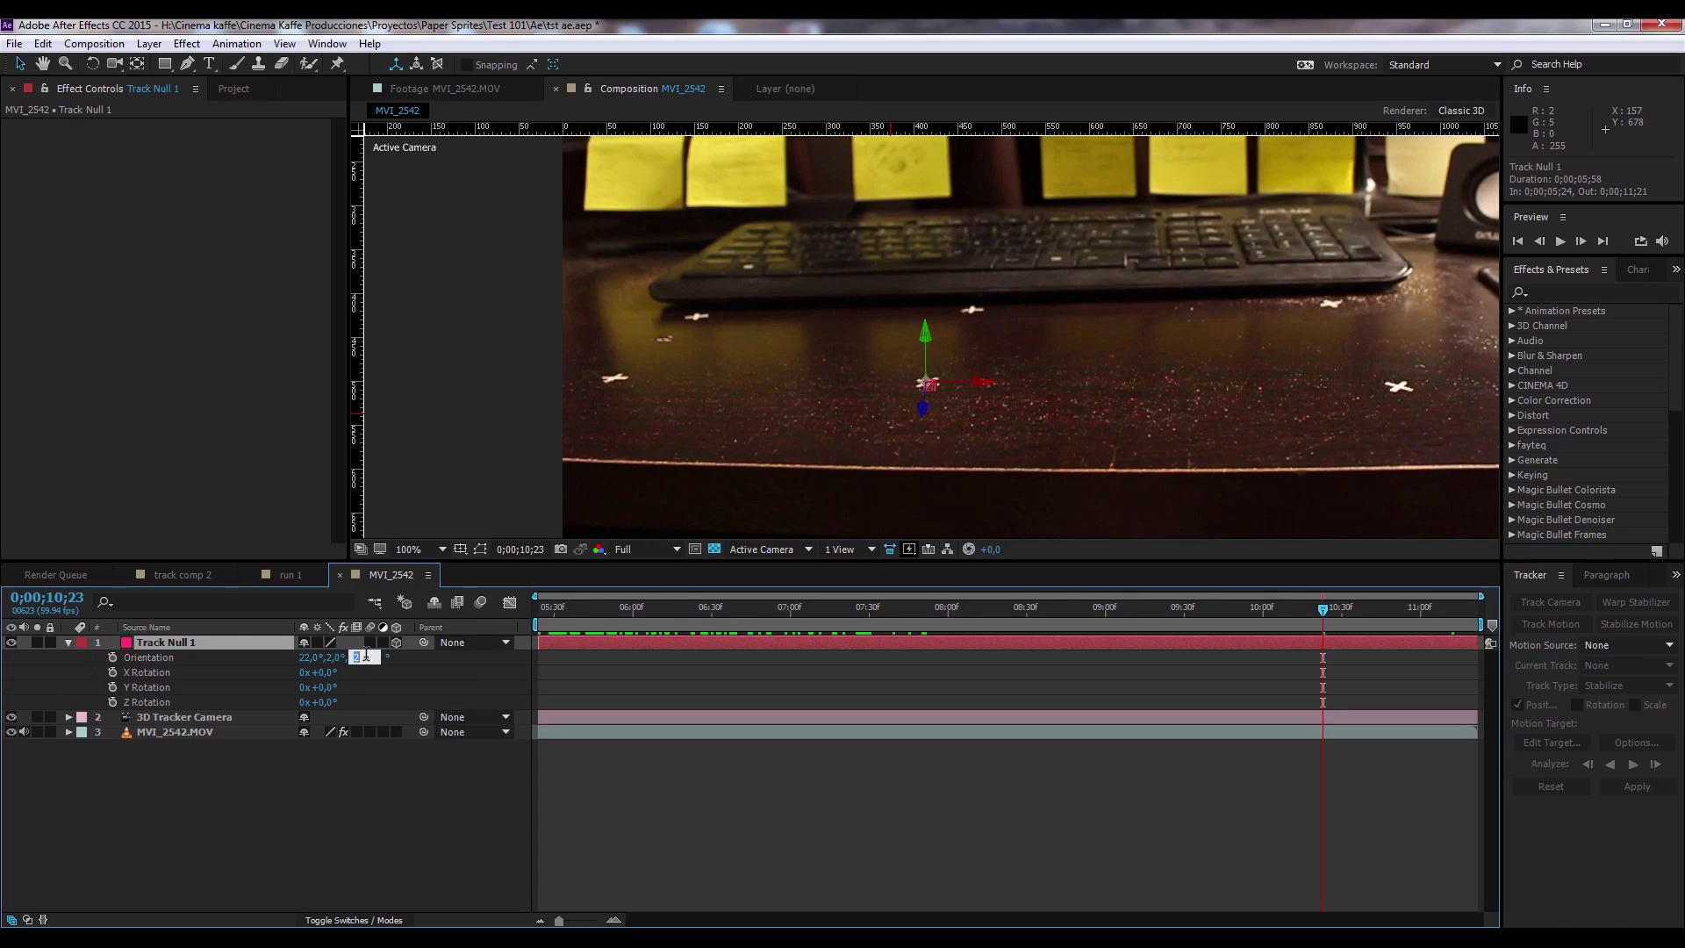
left_click(372, 655)
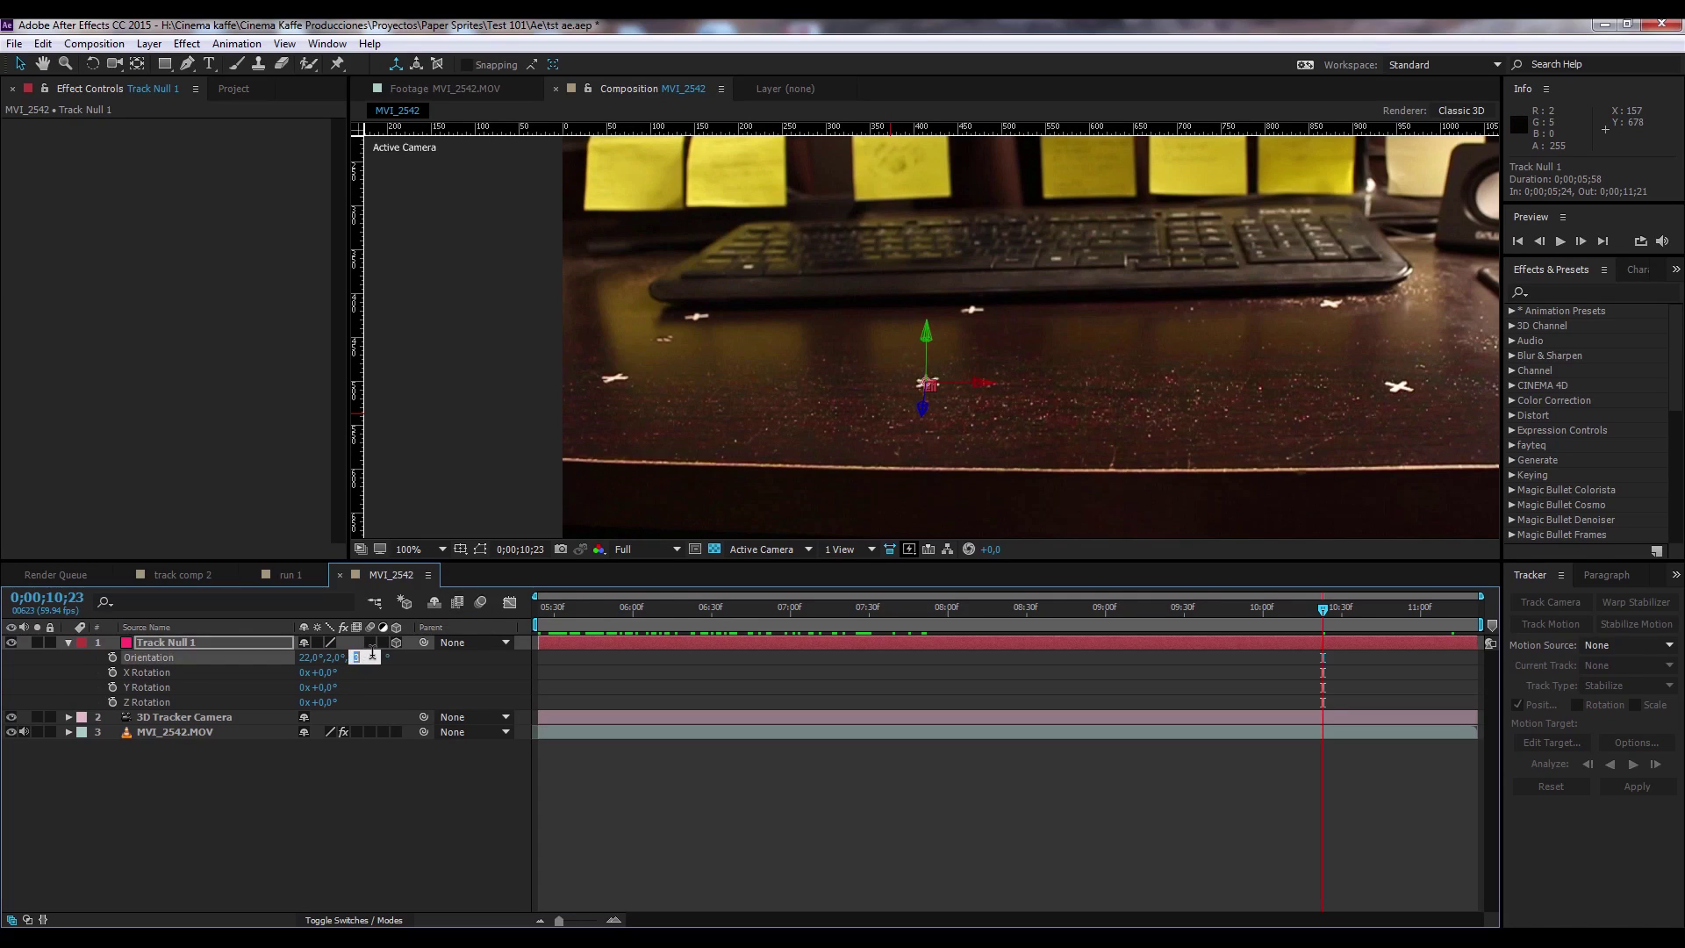
type("2")
key("Return")
left_click(375, 797)
left_click(881, 363)
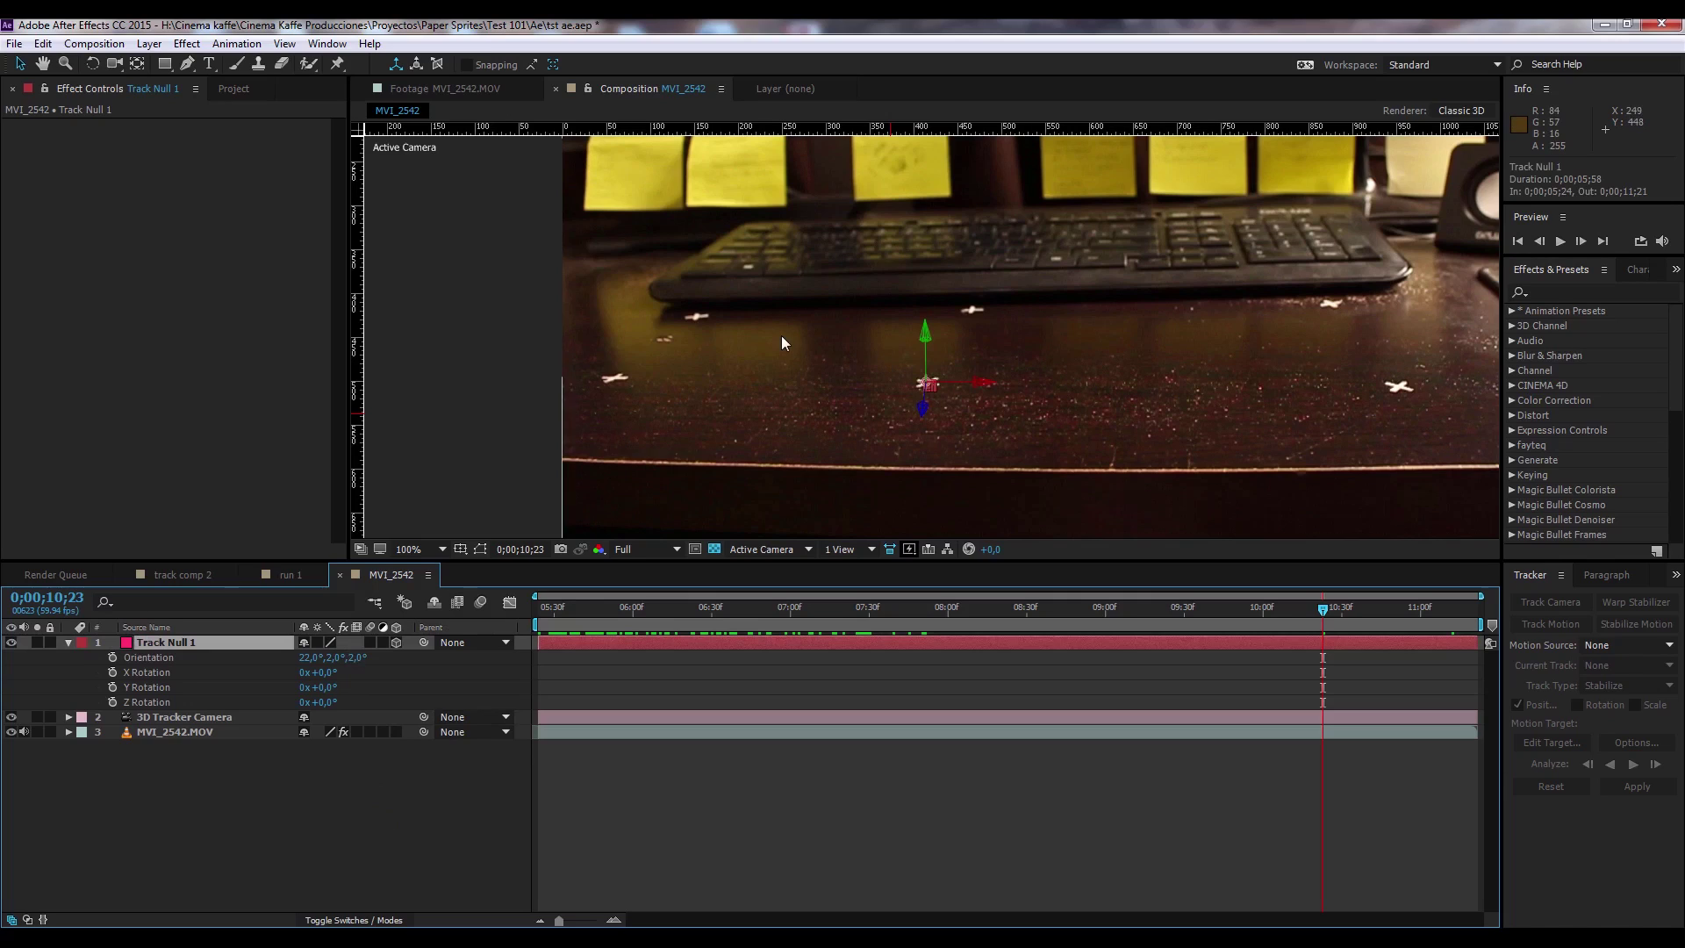
Preview the run 2 comp, turn on Red Solid 1's visibility, and return to MVI_2542.
left_click(236, 91)
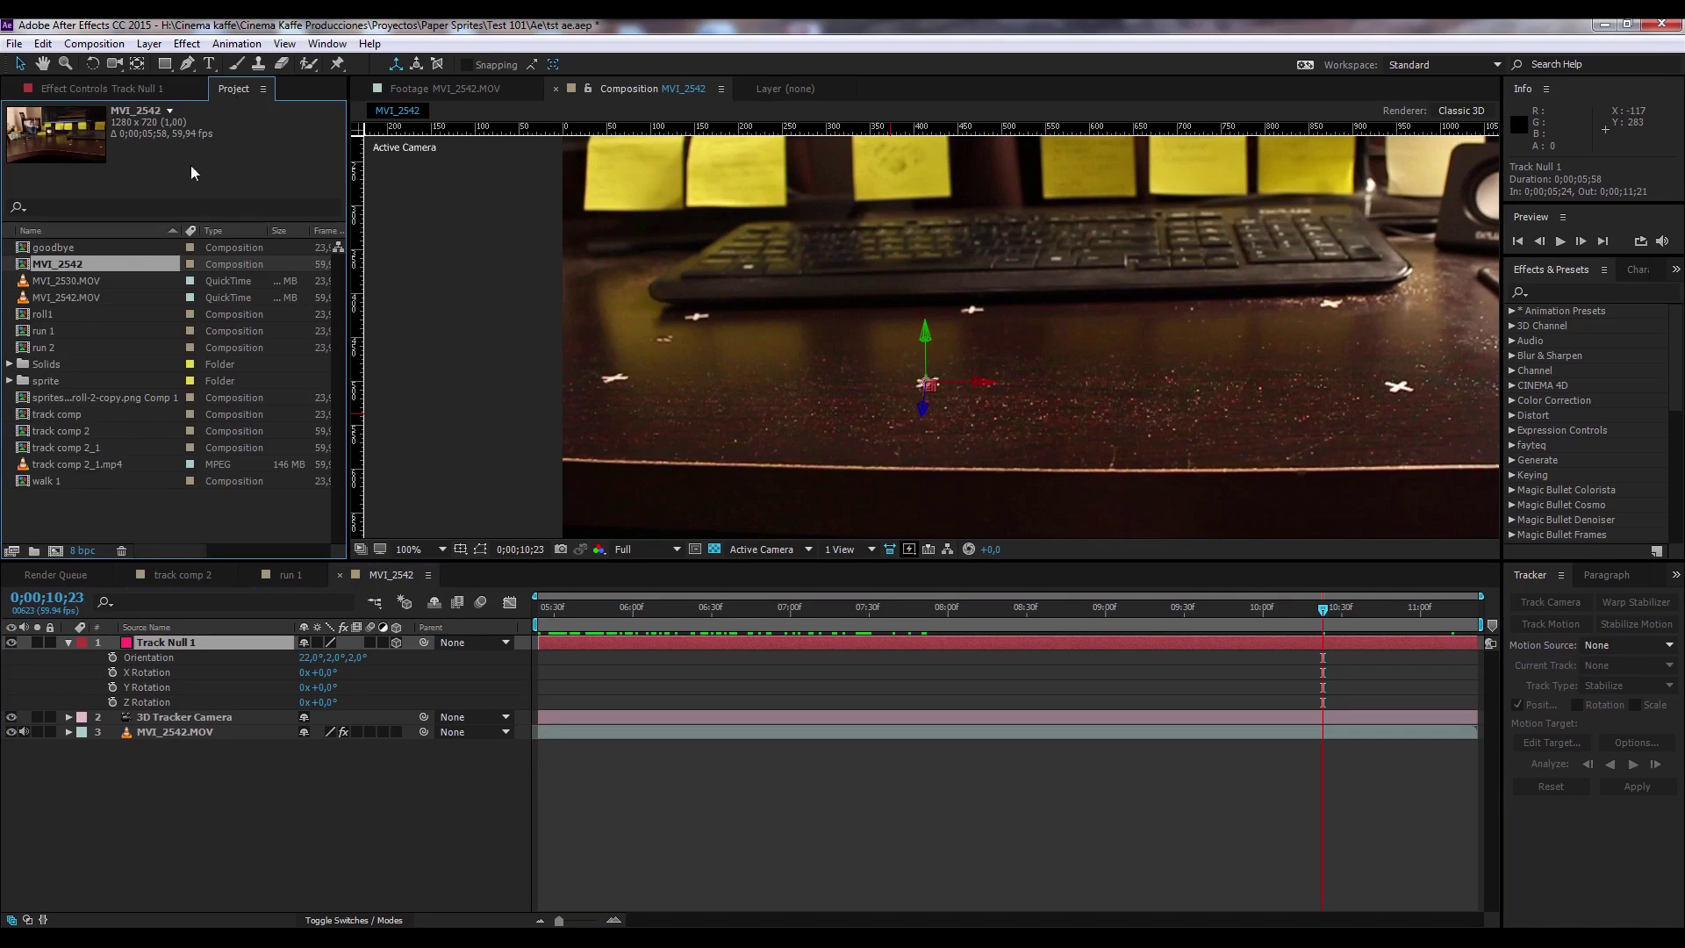
double_click(39, 347)
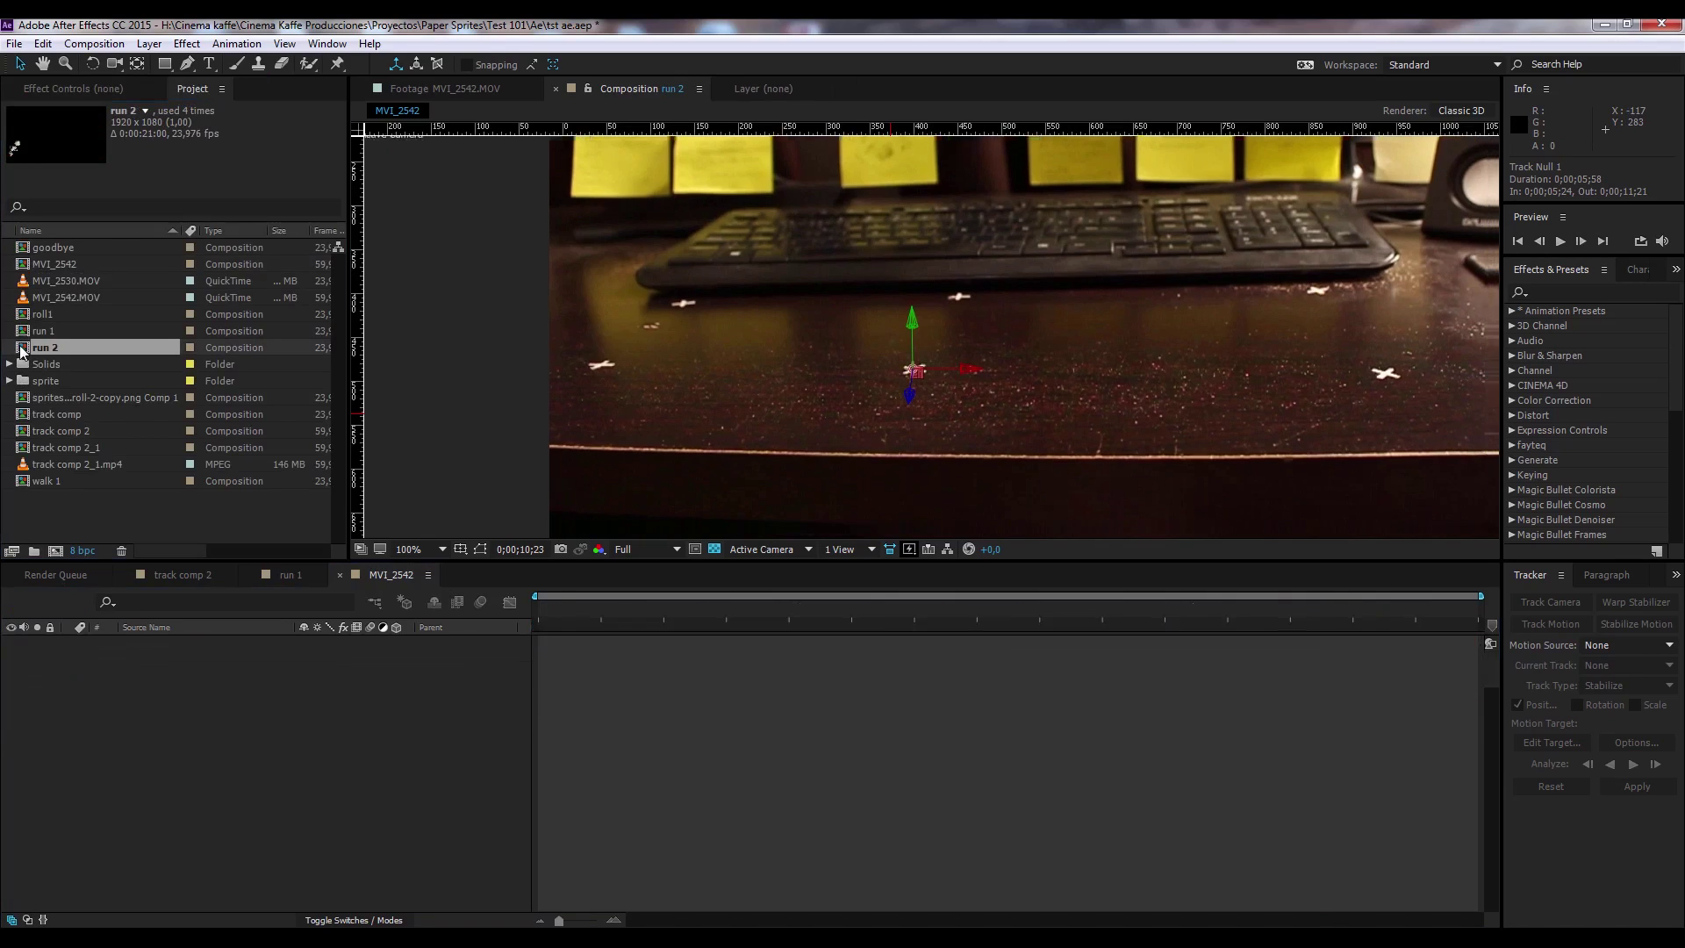
key("space")
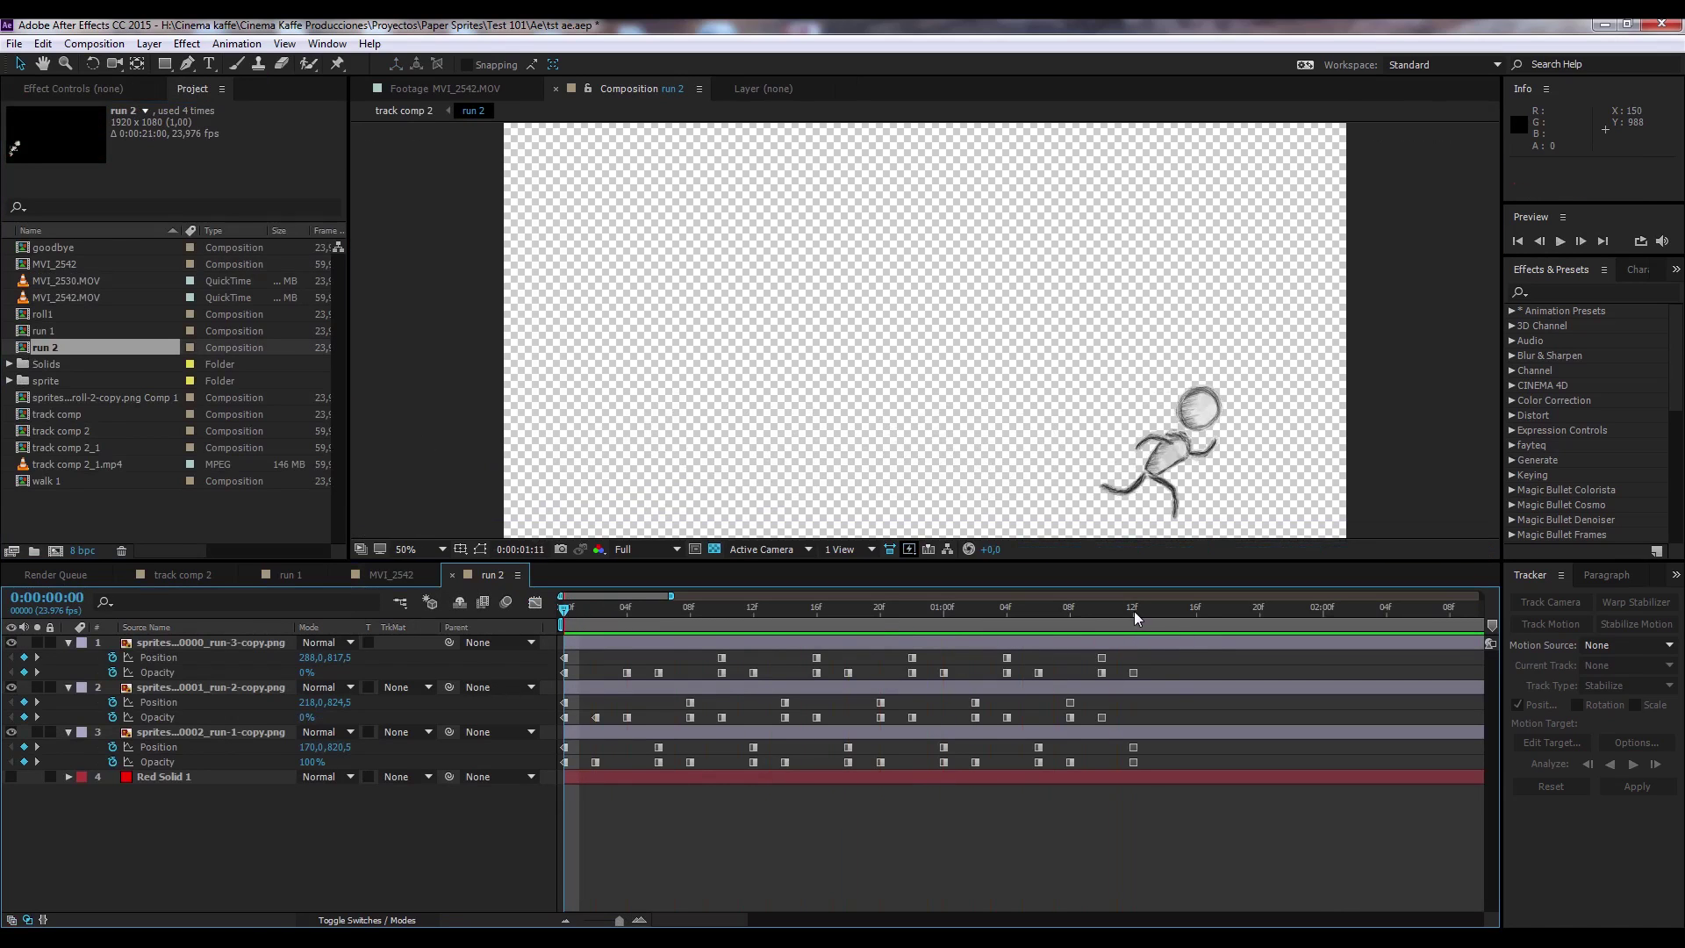
key("space")
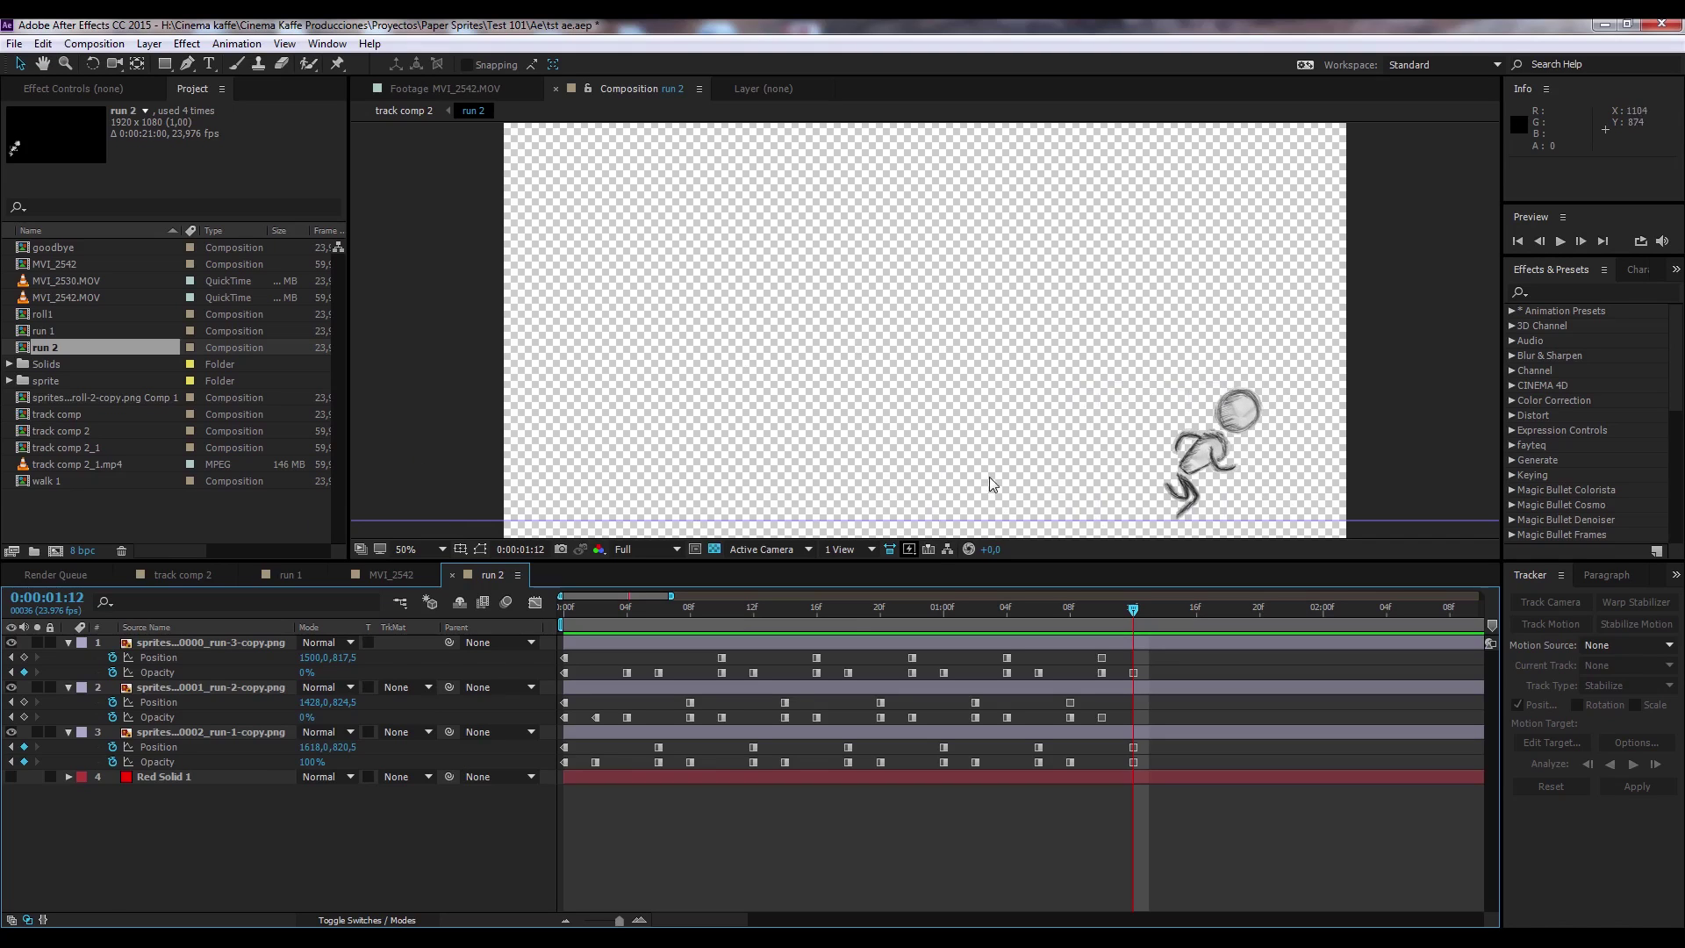
left_click(11, 777)
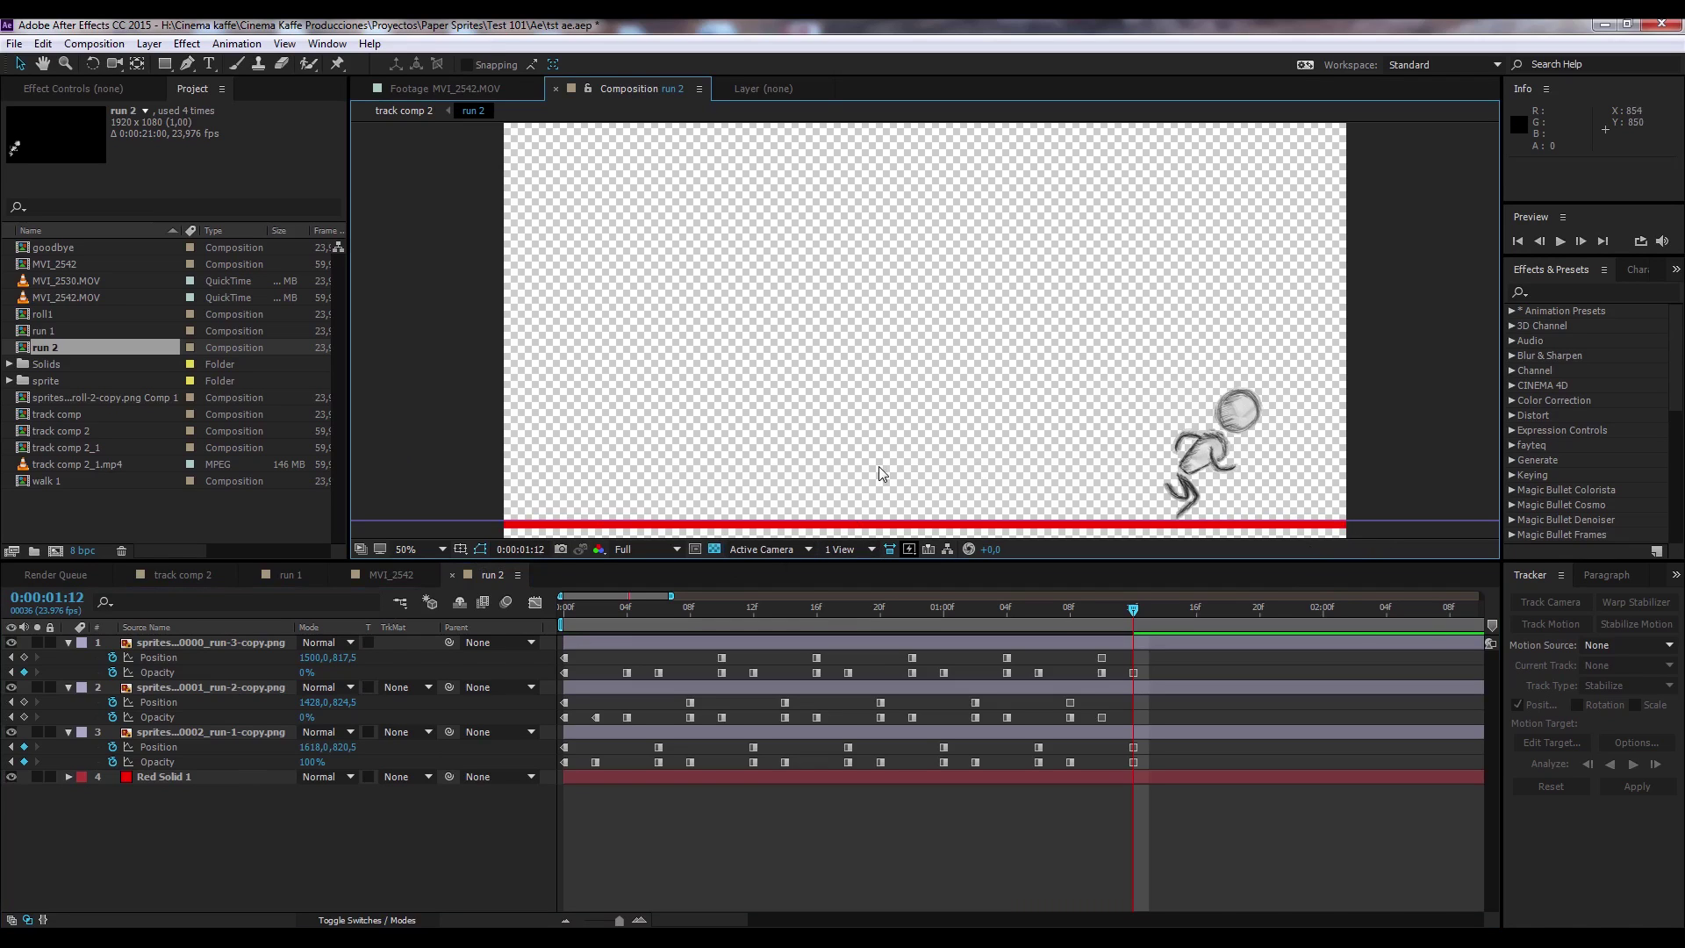
left_click(408, 578)
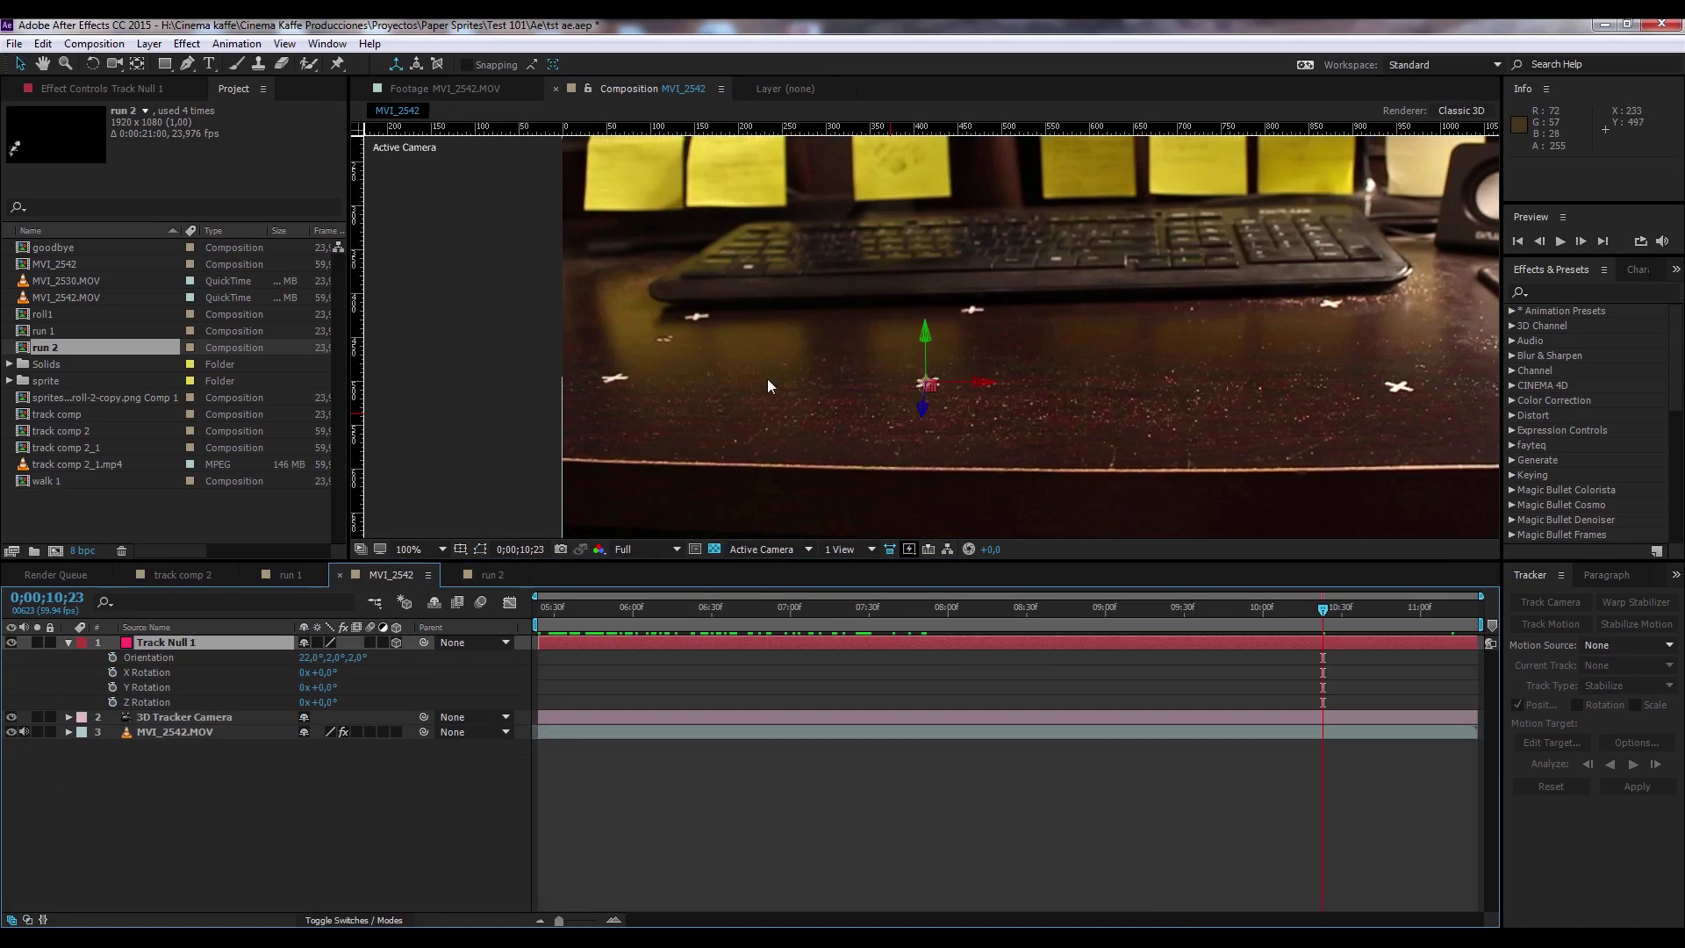
Add run 2 above Track Null 1, position the sprite over the desk, and make it 3D.
left_click(168, 352)
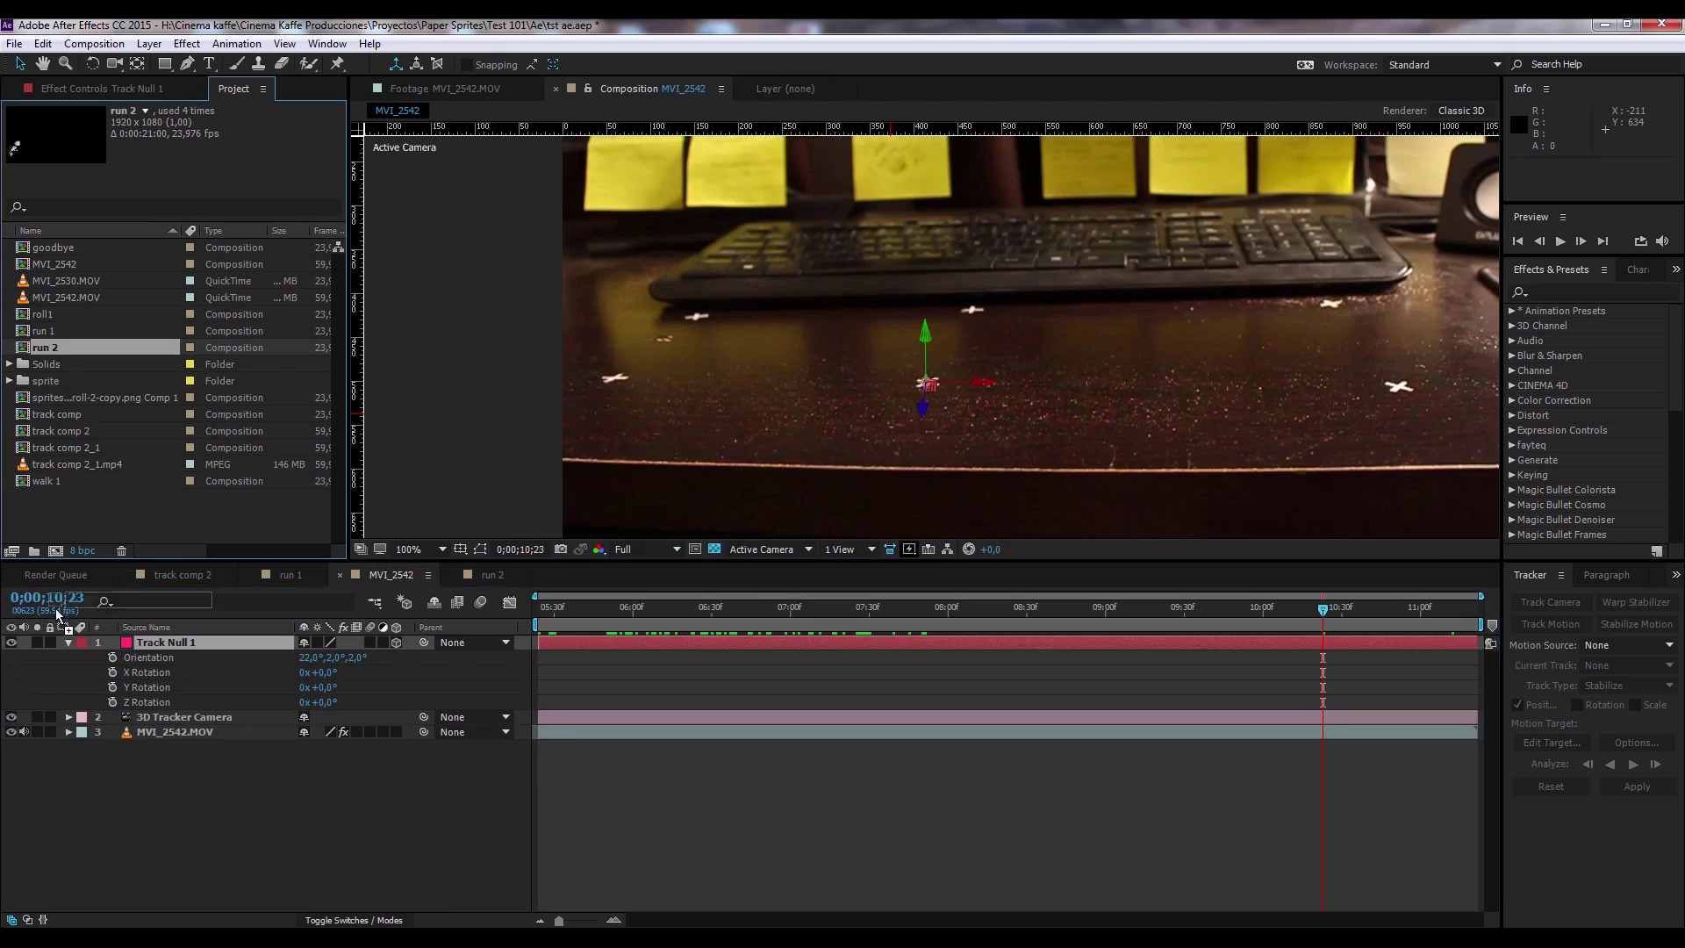
left_click_drag(57, 613, 55, 636)
scroll(772, 294, "down", 1)
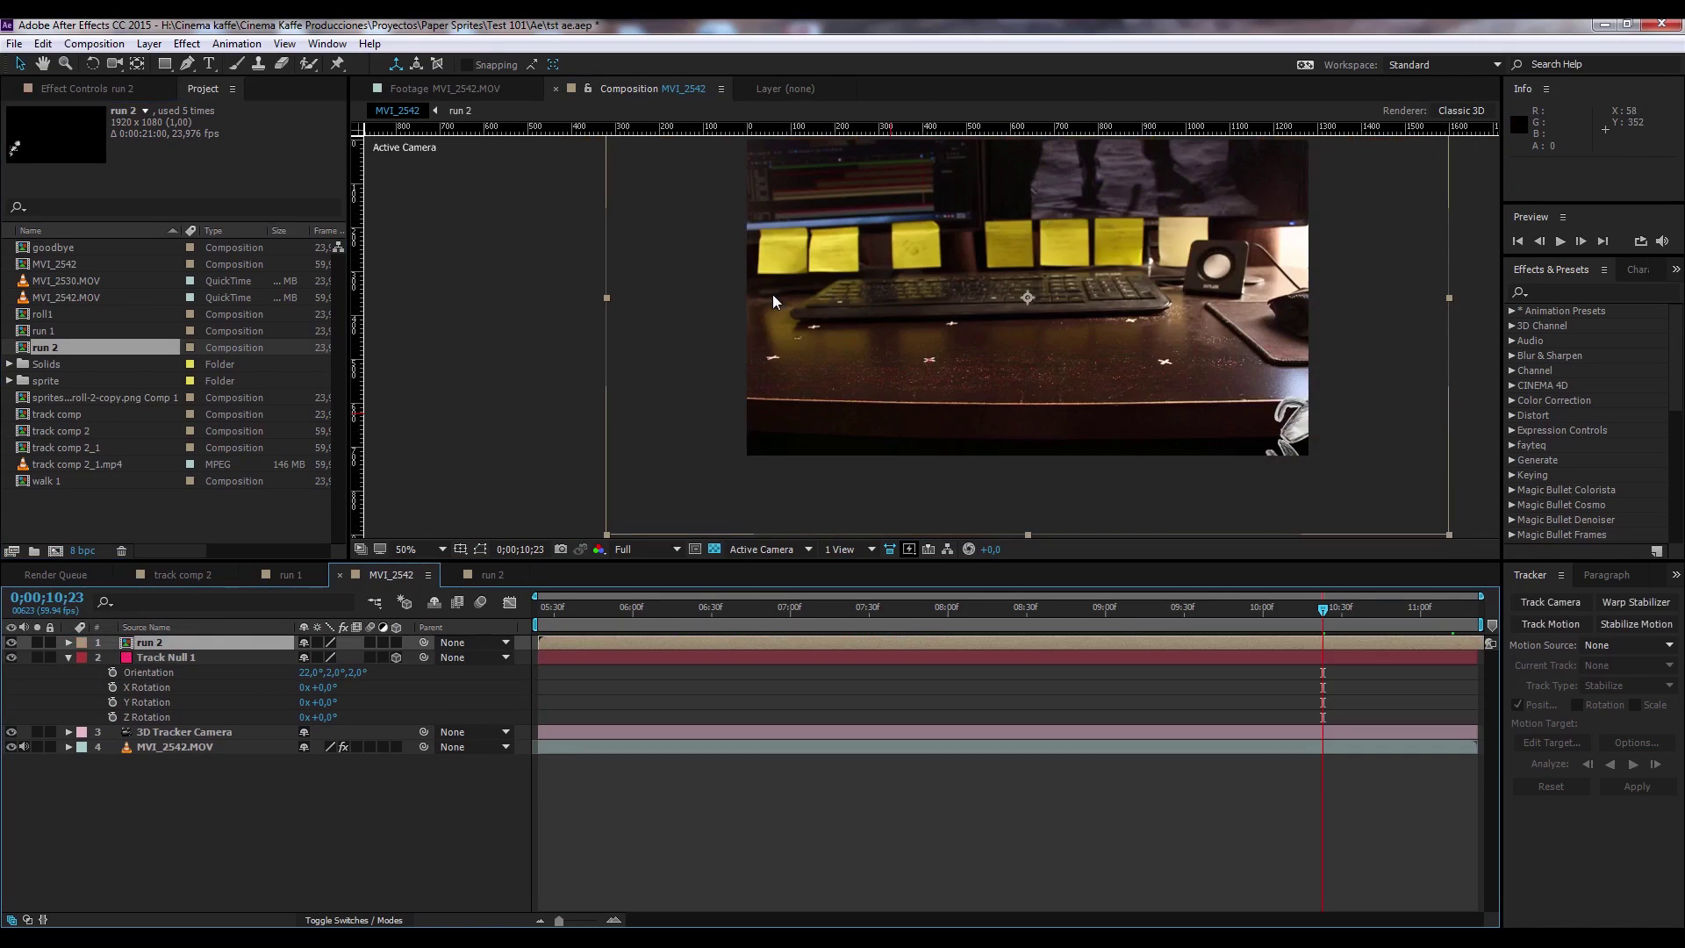
left_click_drag(885, 331, 760, 269)
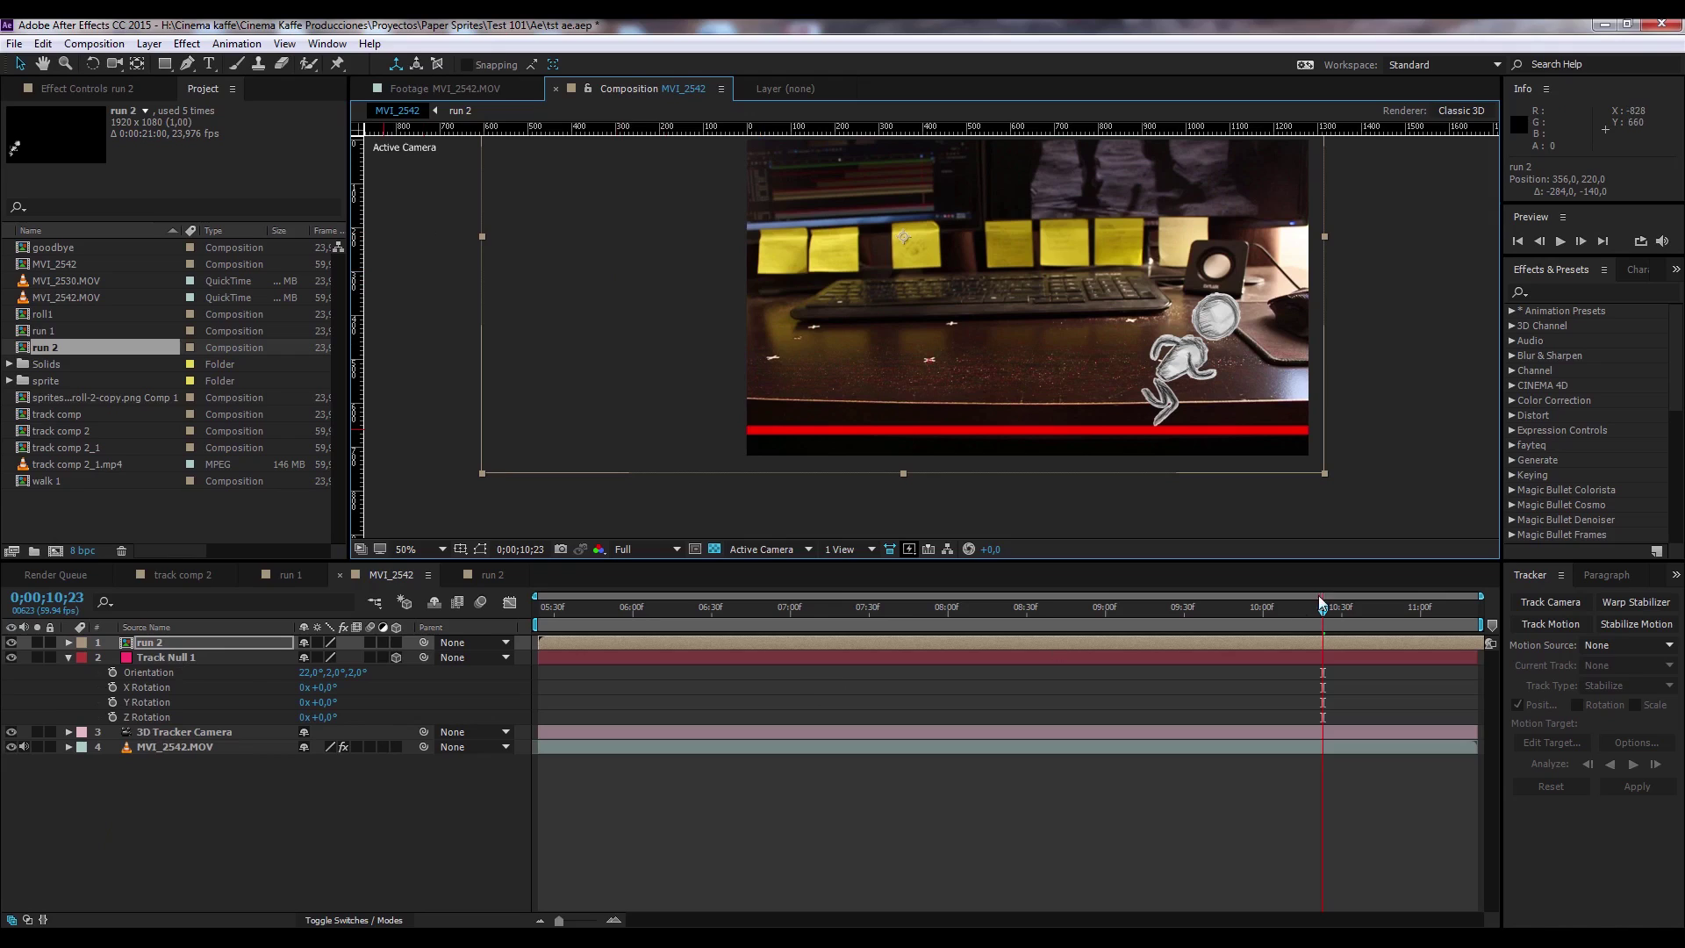
mouse_move(1324, 607)
left_mouse_down()
mouse_move(658, 630)
mouse_move(496, 665)
left_mouse_up()
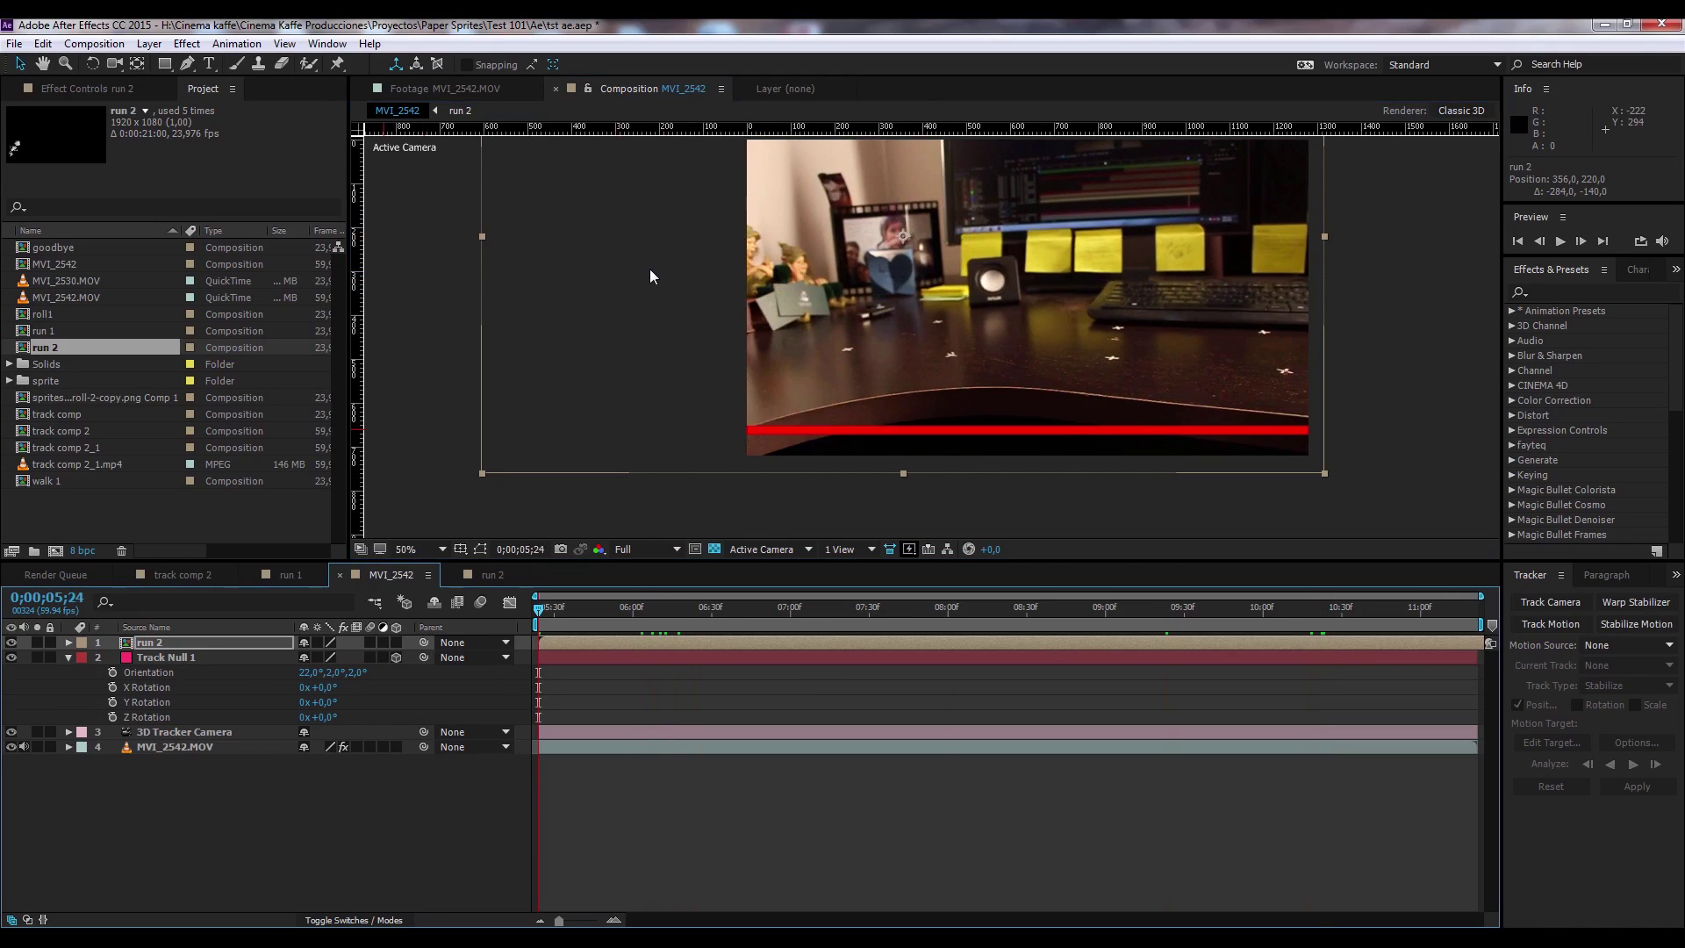
left_click_drag(603, 404, 854, 414)
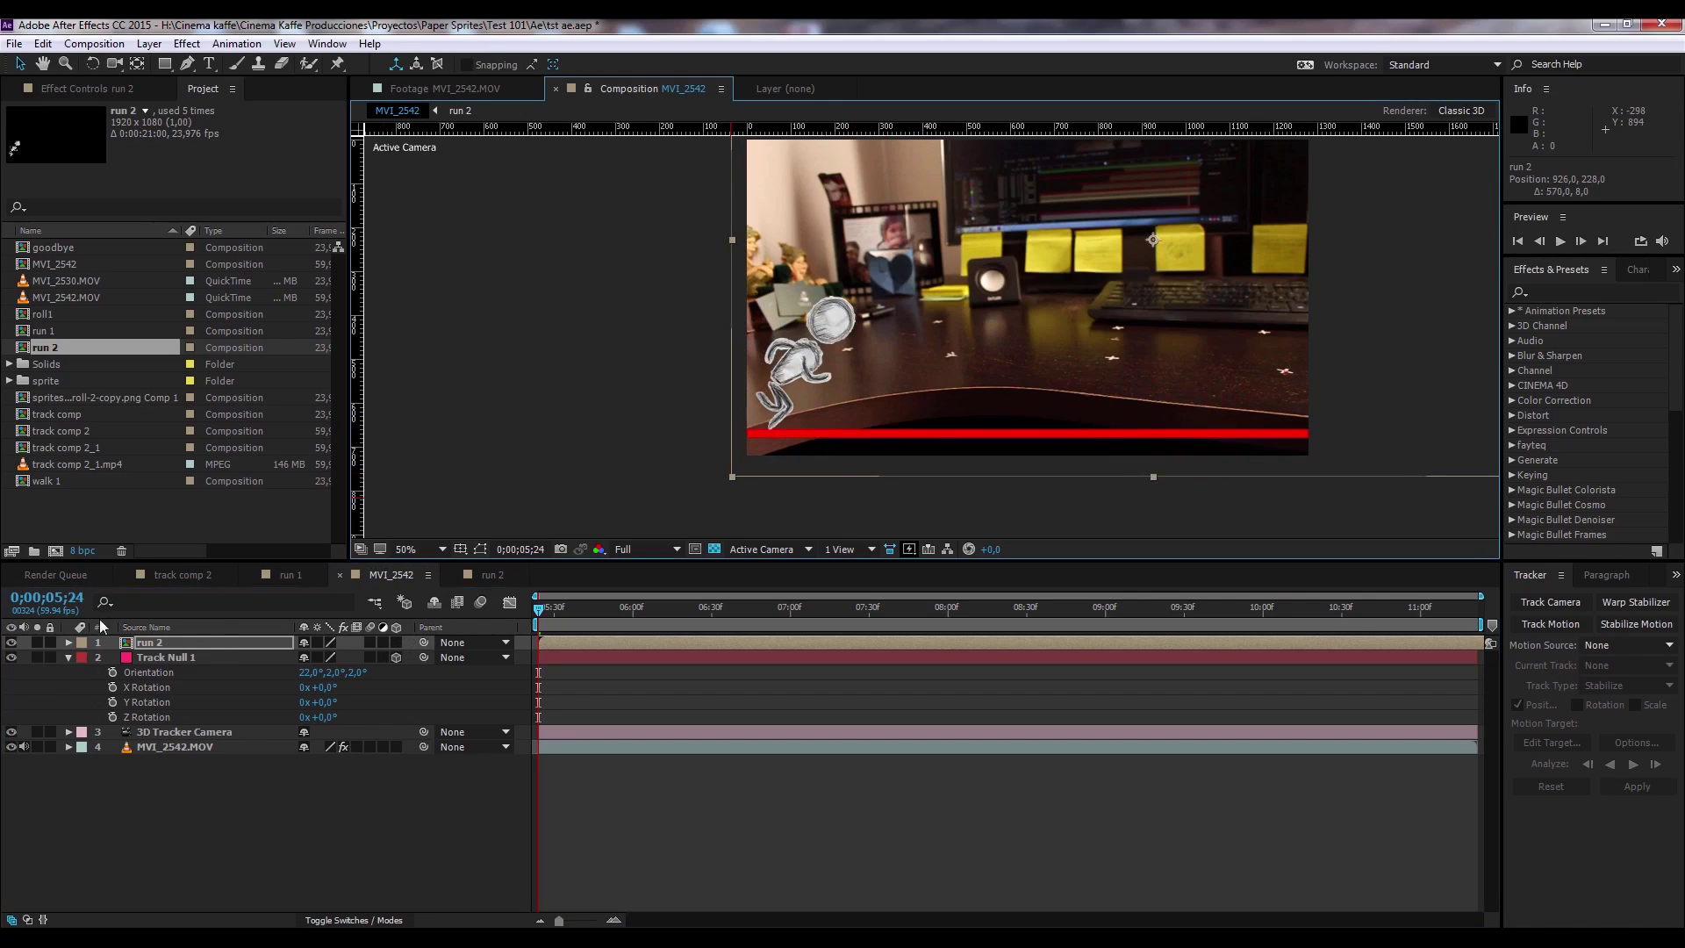
left_click(396, 641)
key("ctrl+z")
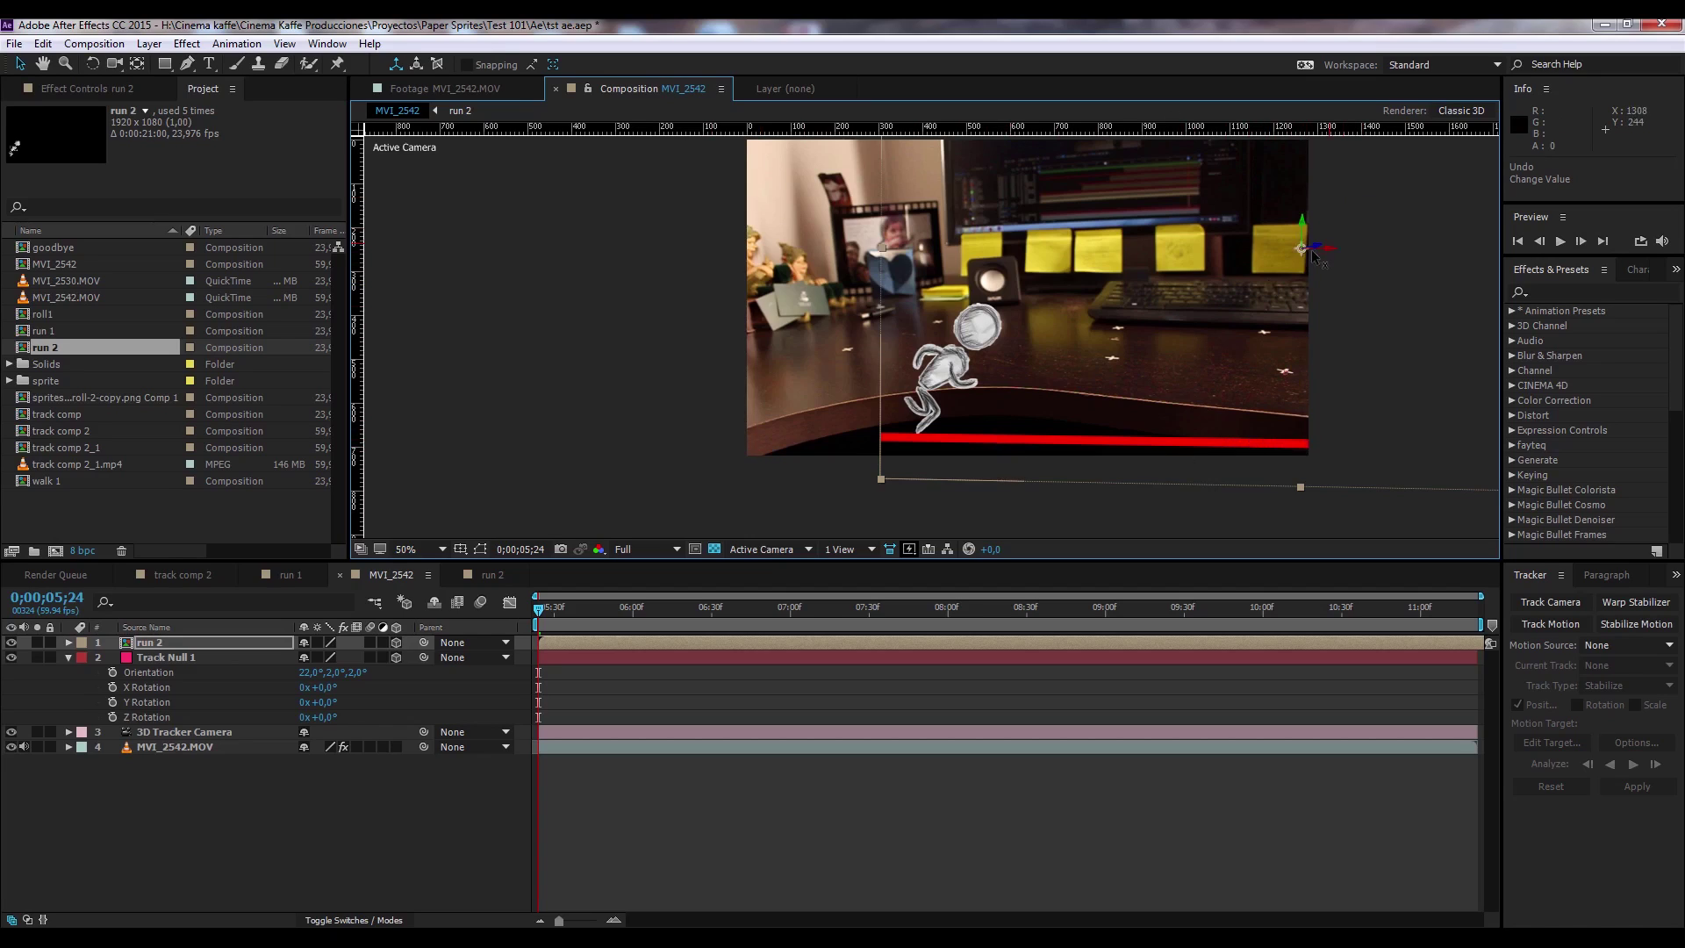
key("y")
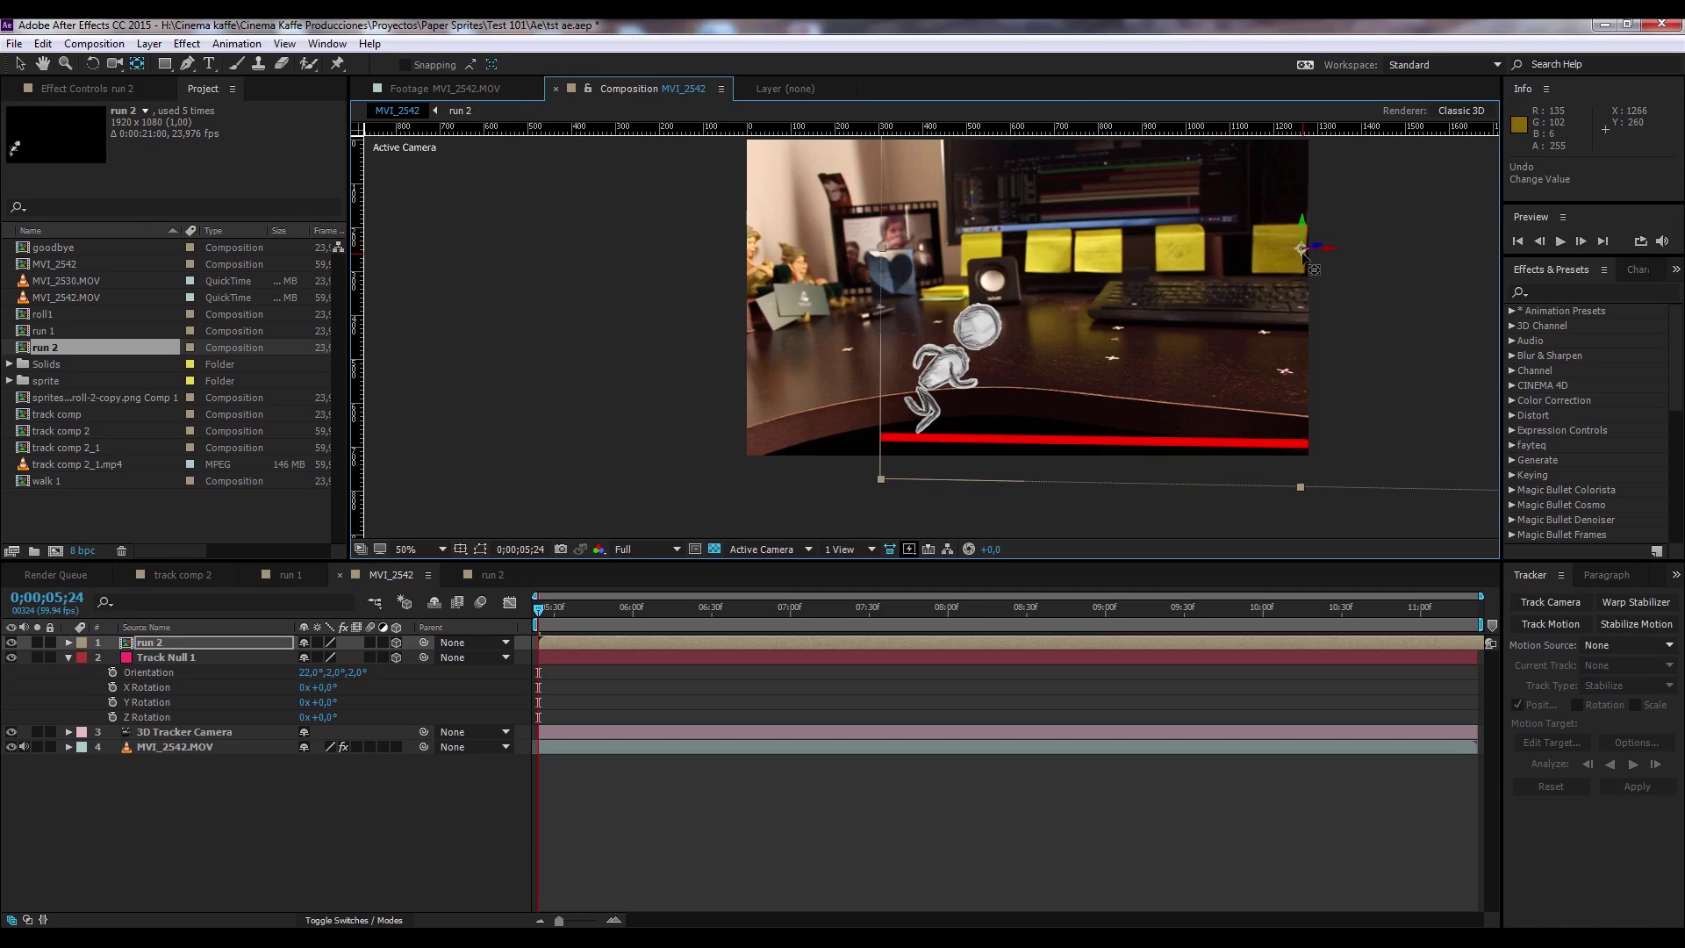
Shift run 2's anchor down so its red bar rests on the desk's front edge.
left_click_drag(1303, 253, 1302, 443)
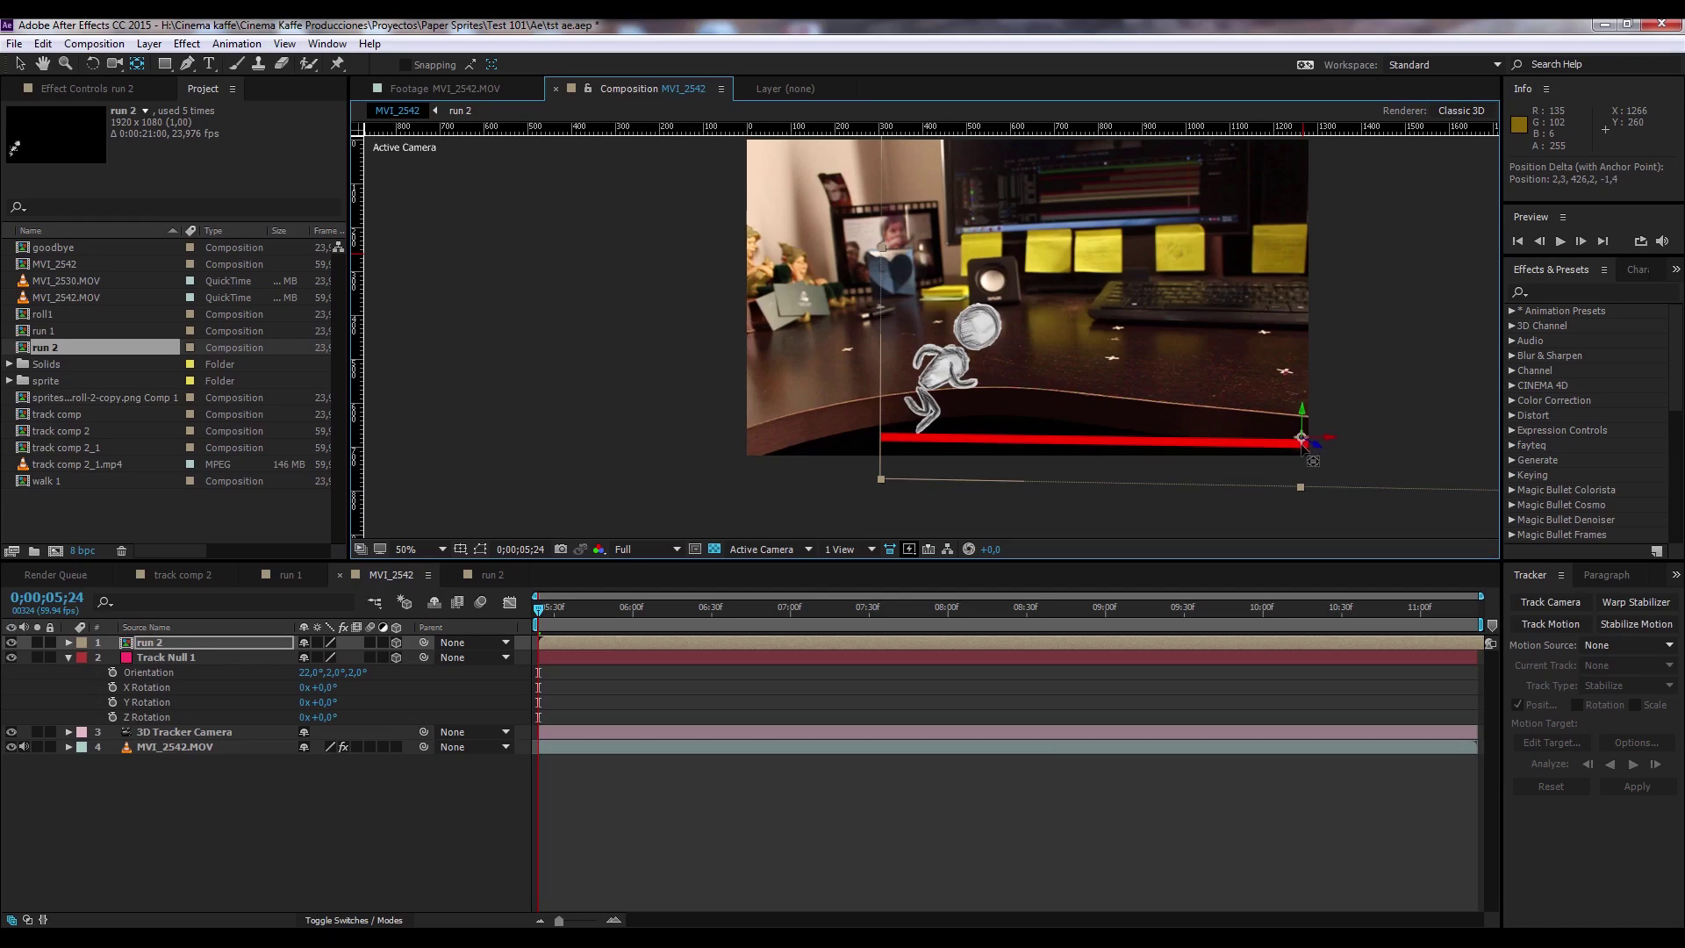
left_click_drag(1302, 436, 1302, 440)
key("v")
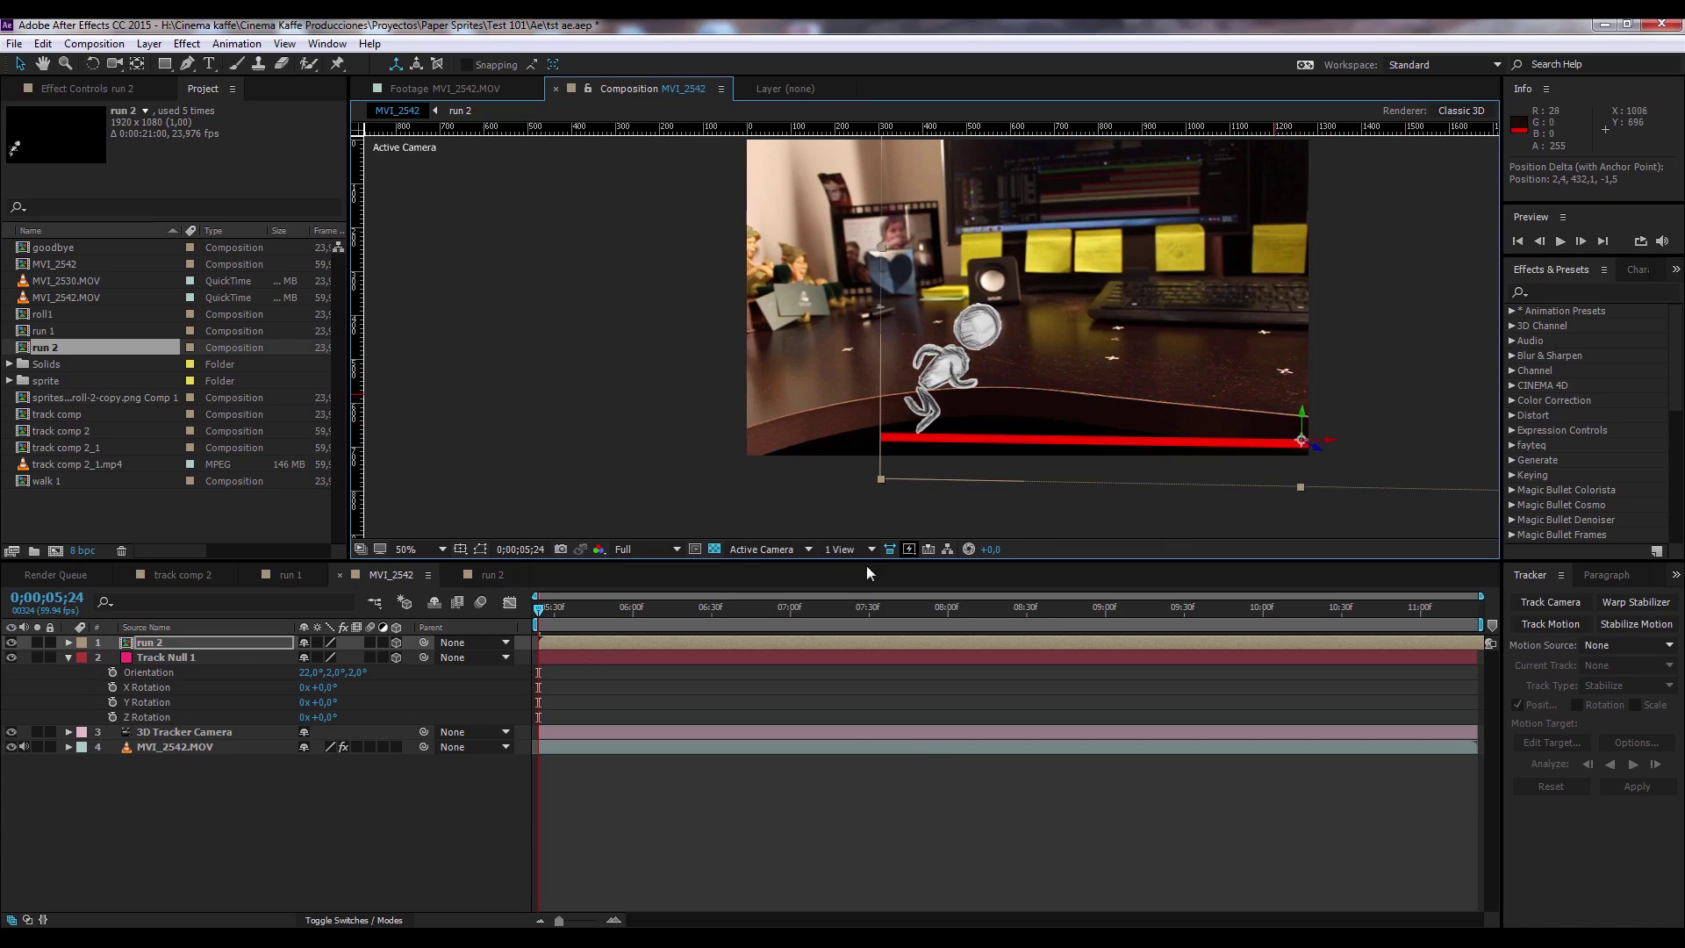
left_click(426, 642)
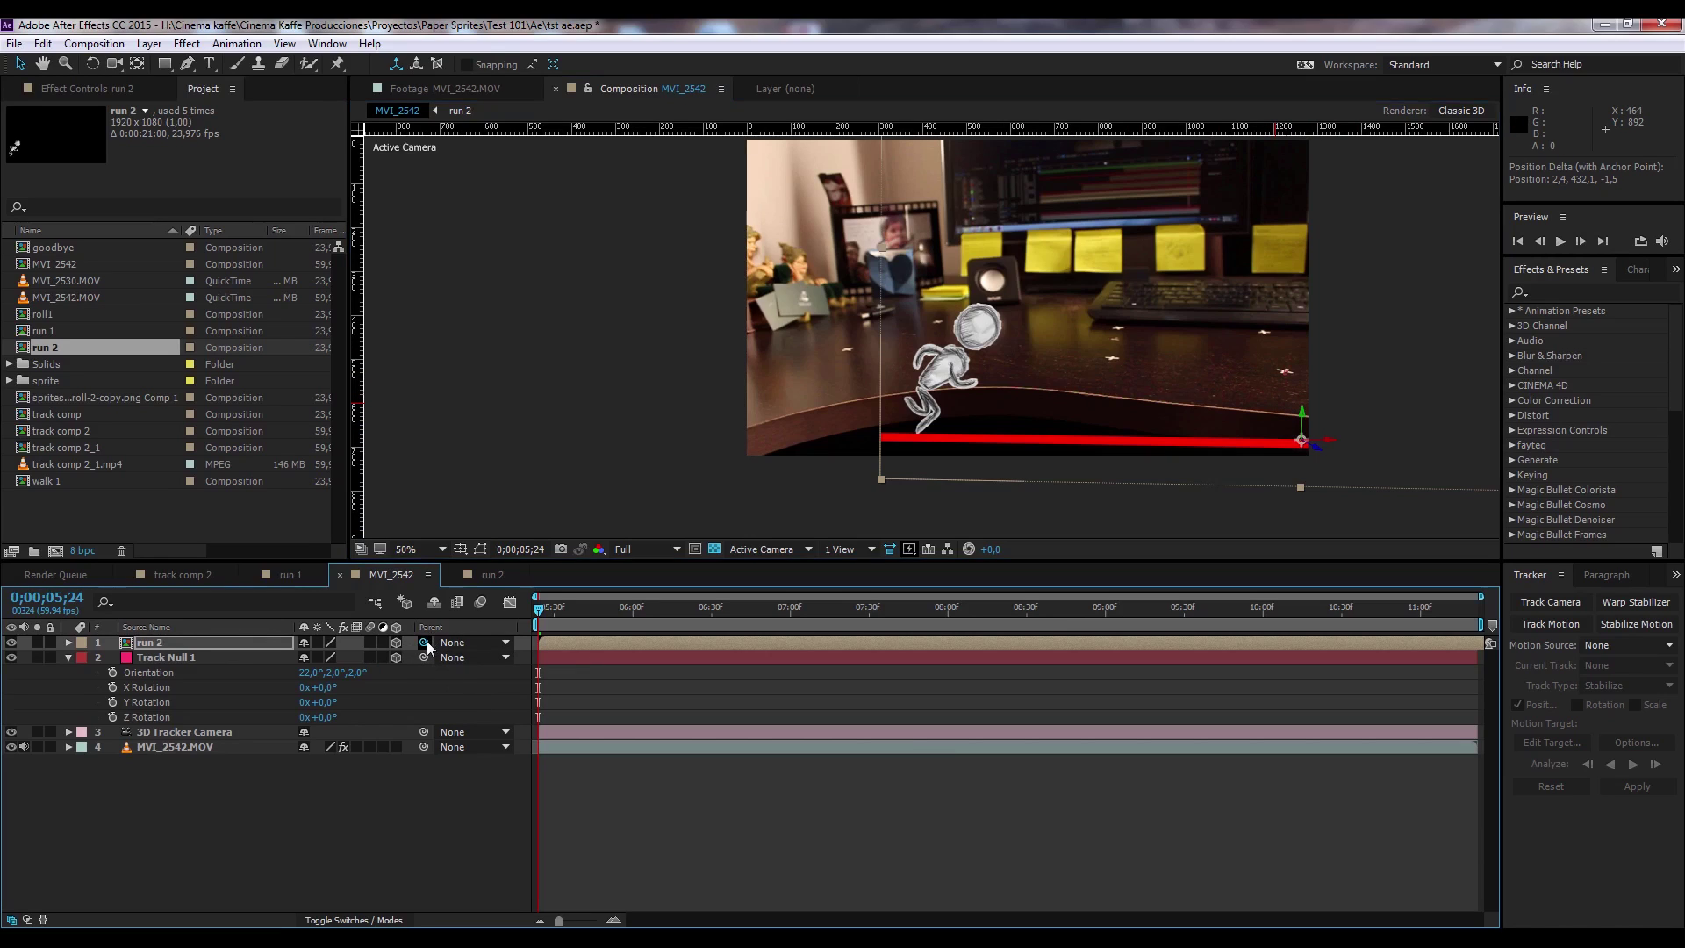
Parent run 2 to Track Null 1 and scrub frames at 100% to verify tracking.
left_click_drag(426, 641, 190, 660)
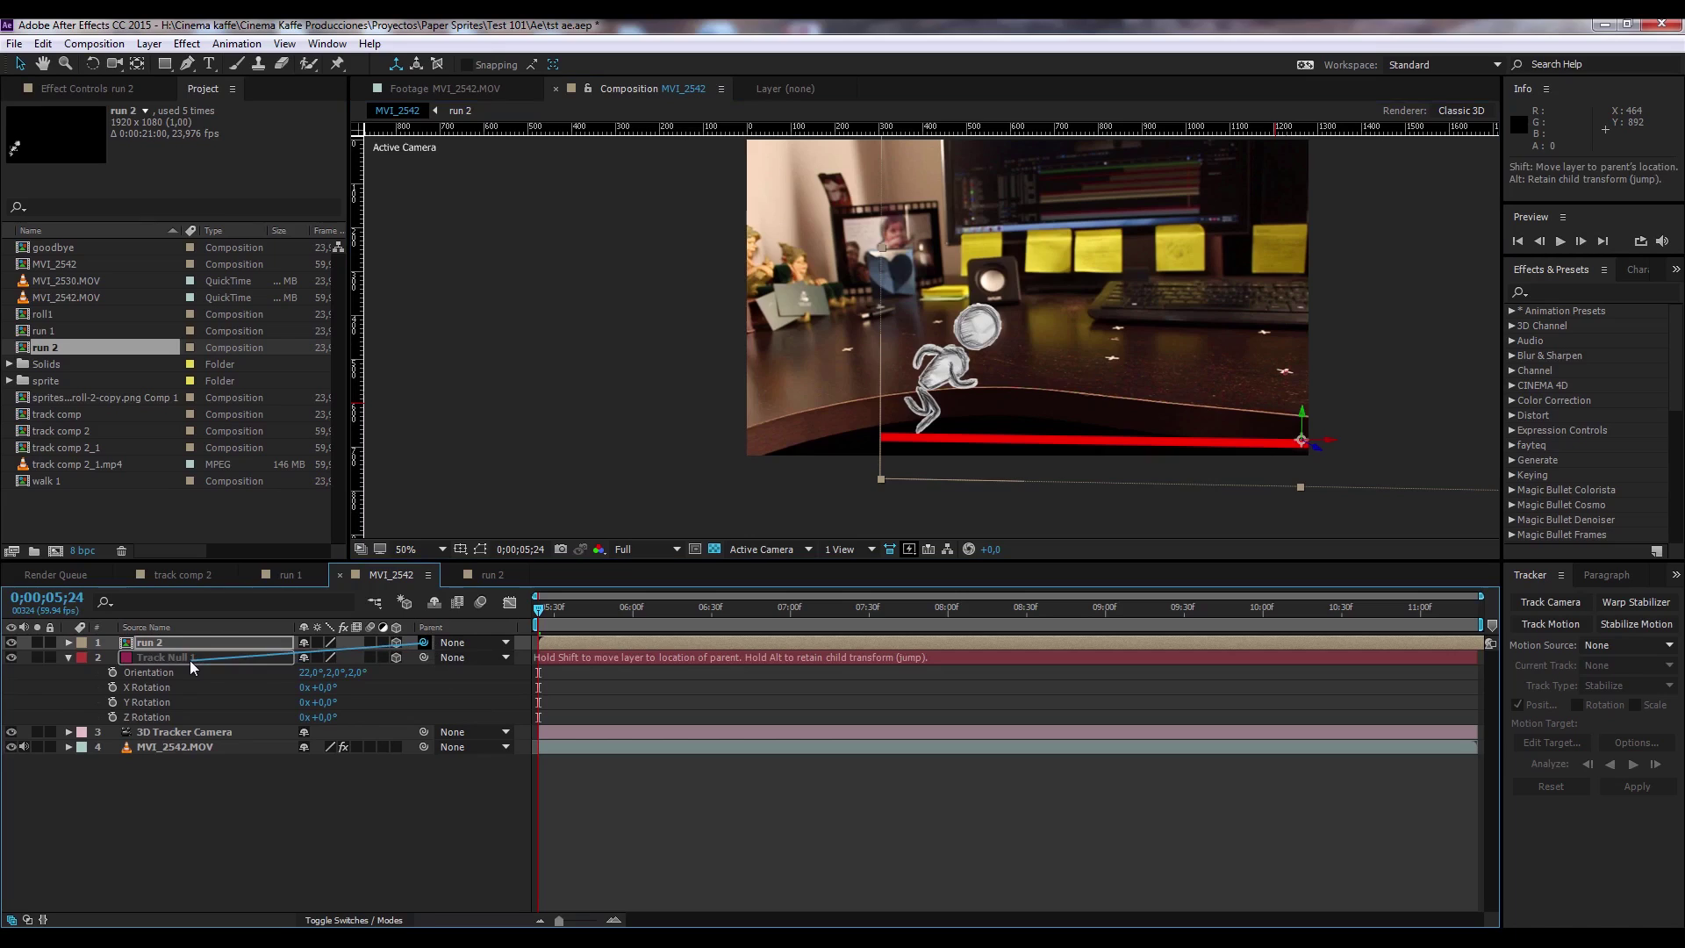
left_click_drag(190, 660, 190, 660)
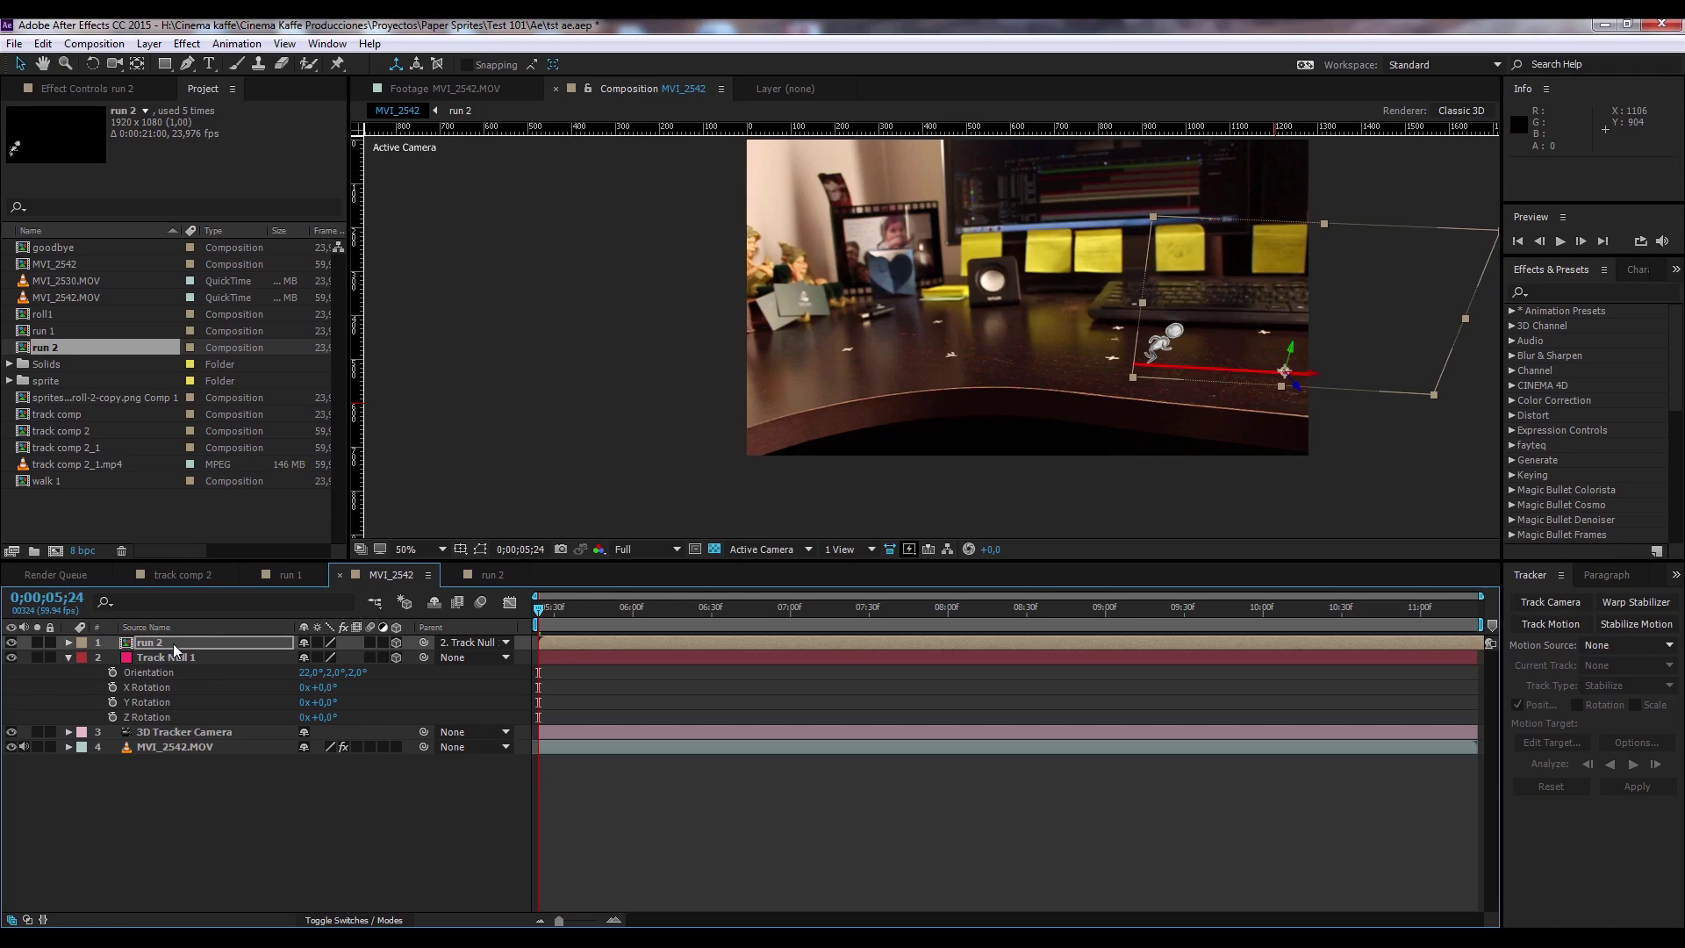
left_click_drag(537, 609, 838, 646)
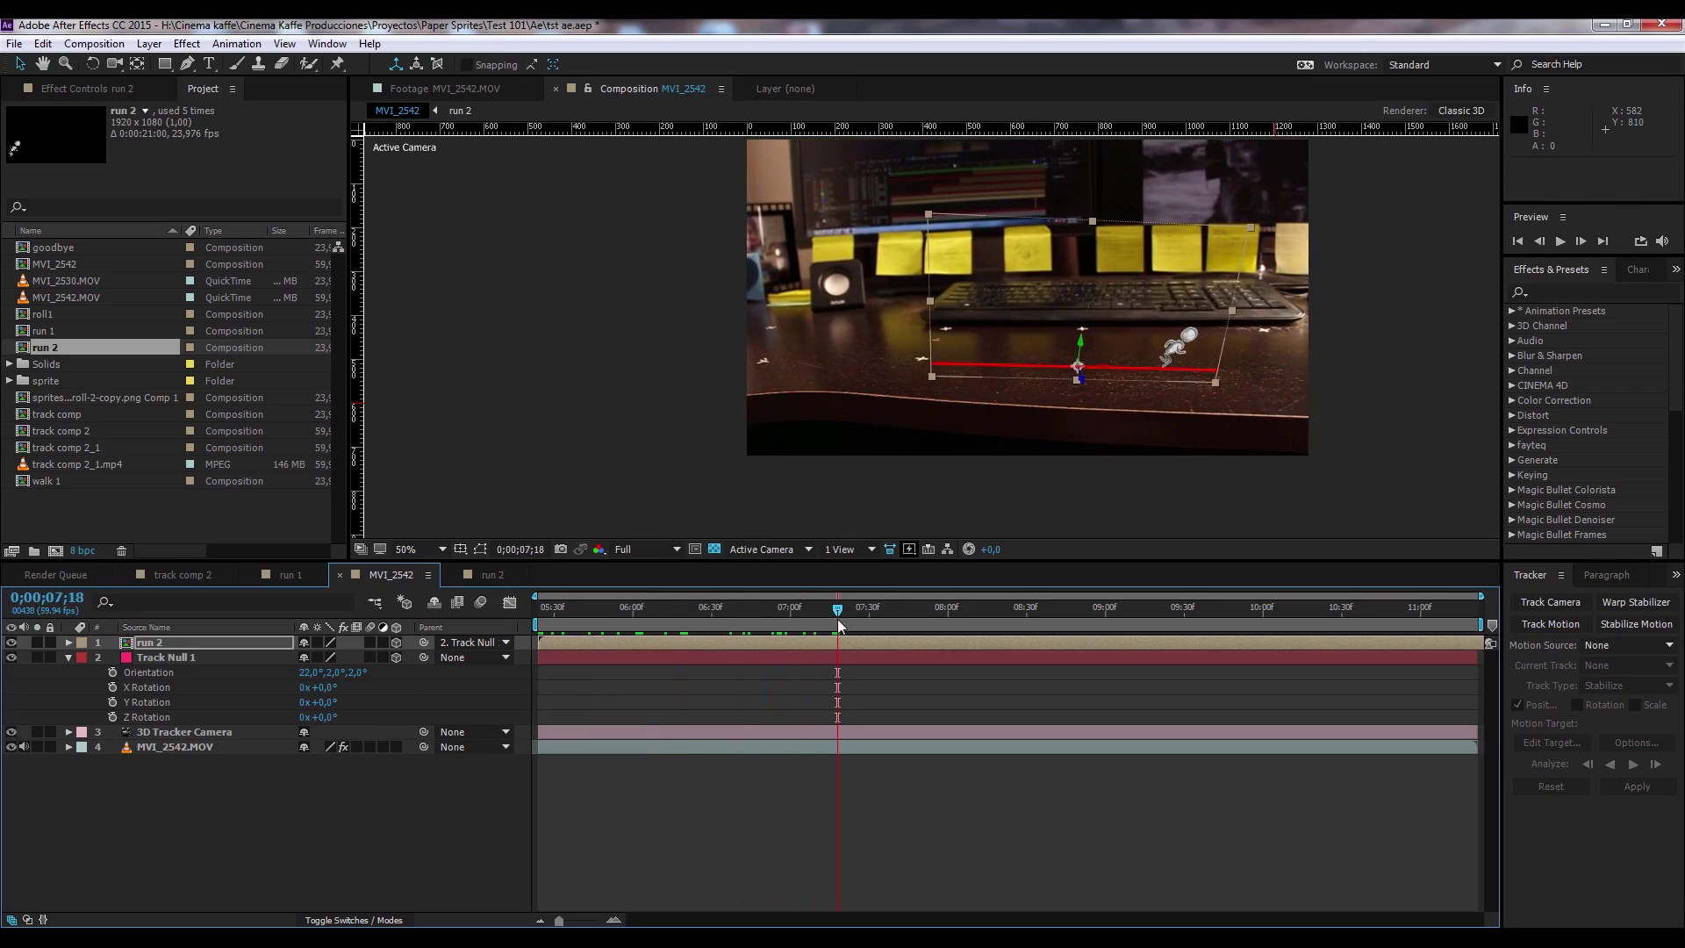
left_click_drag(840, 625, 635, 624)
key("period")
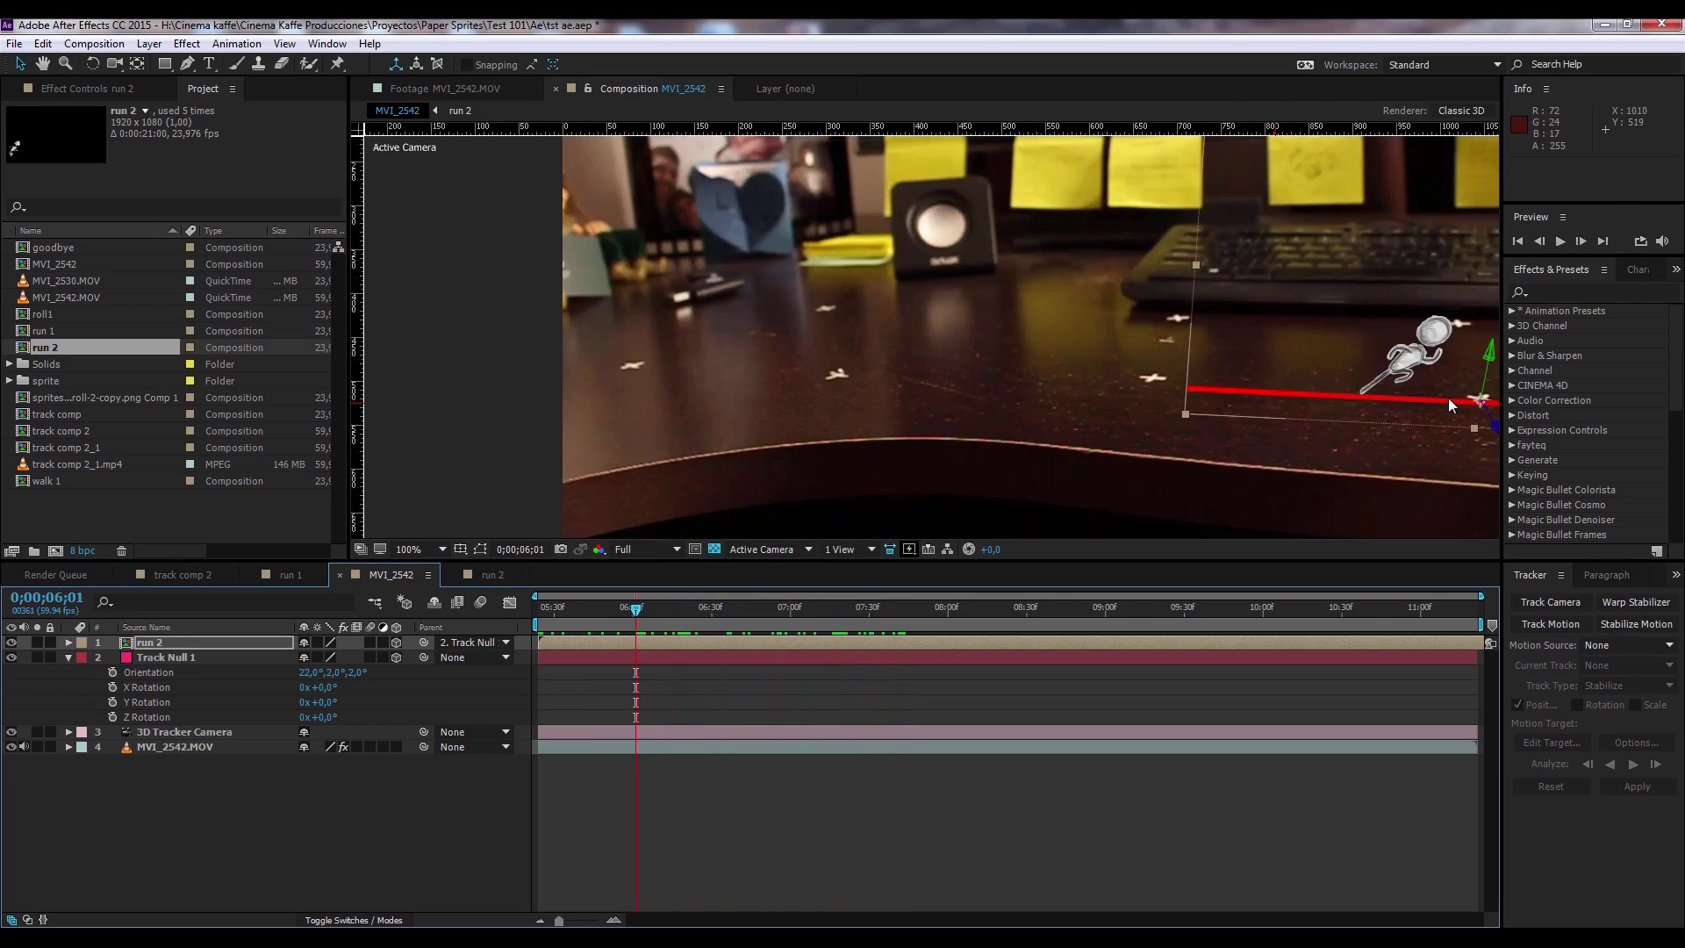
left_click_drag(1271, 356, 819, 398)
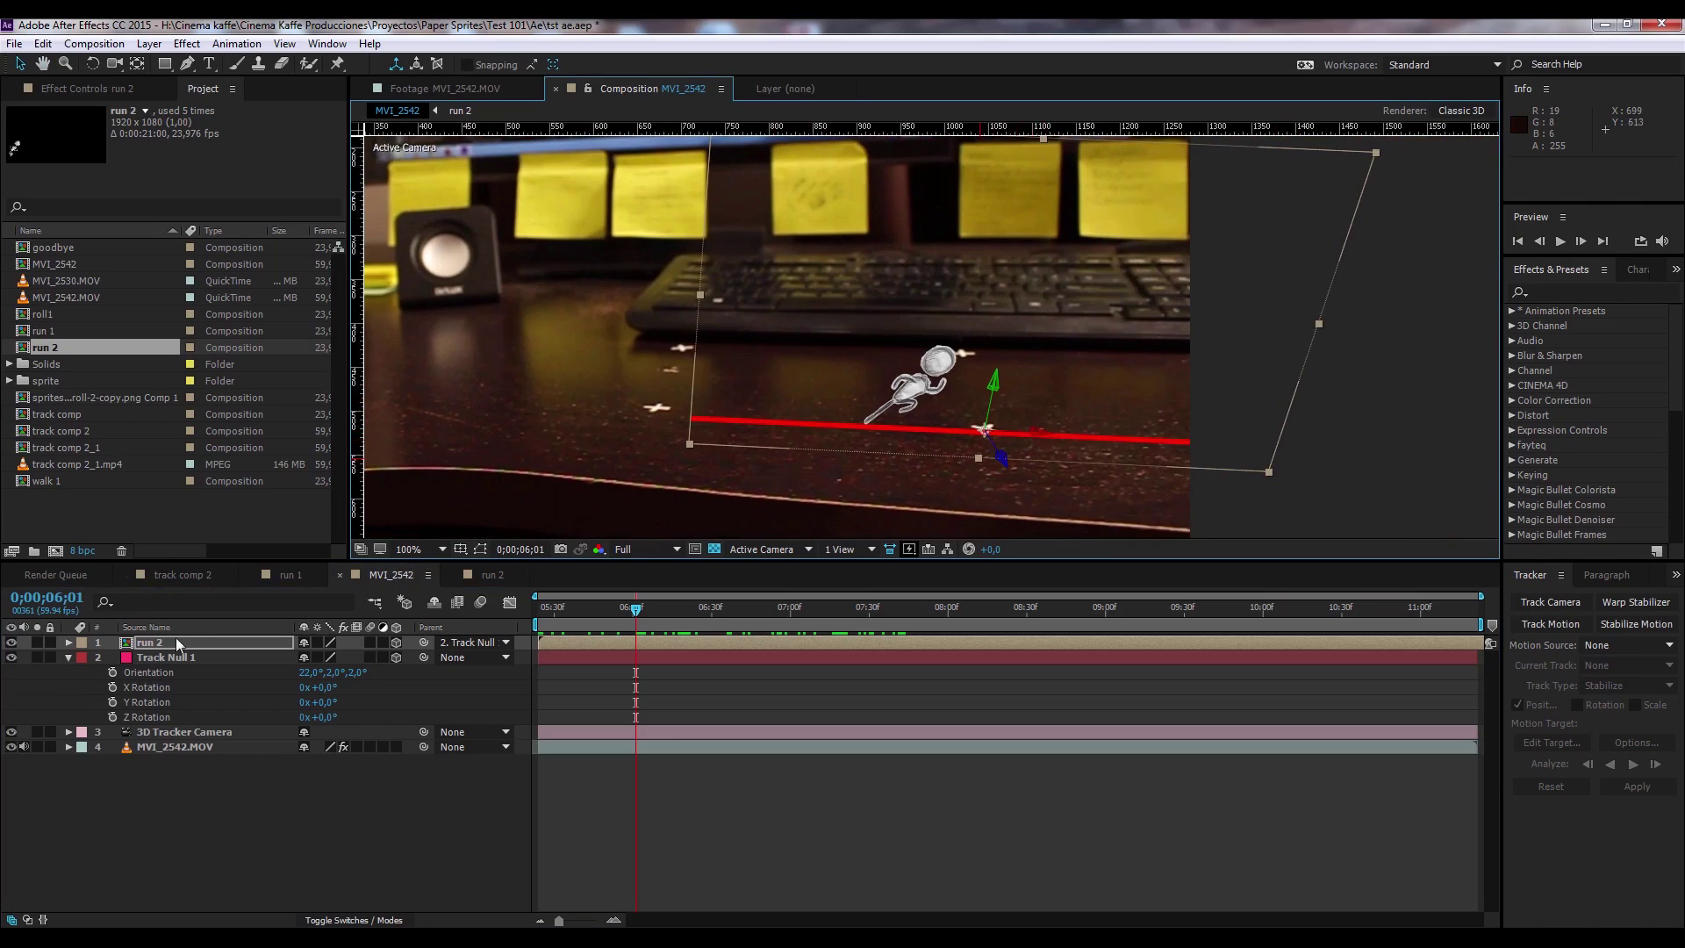
Tilt the run 2 sprite back by setting its X Rotation to -8°.
left_click(70, 642)
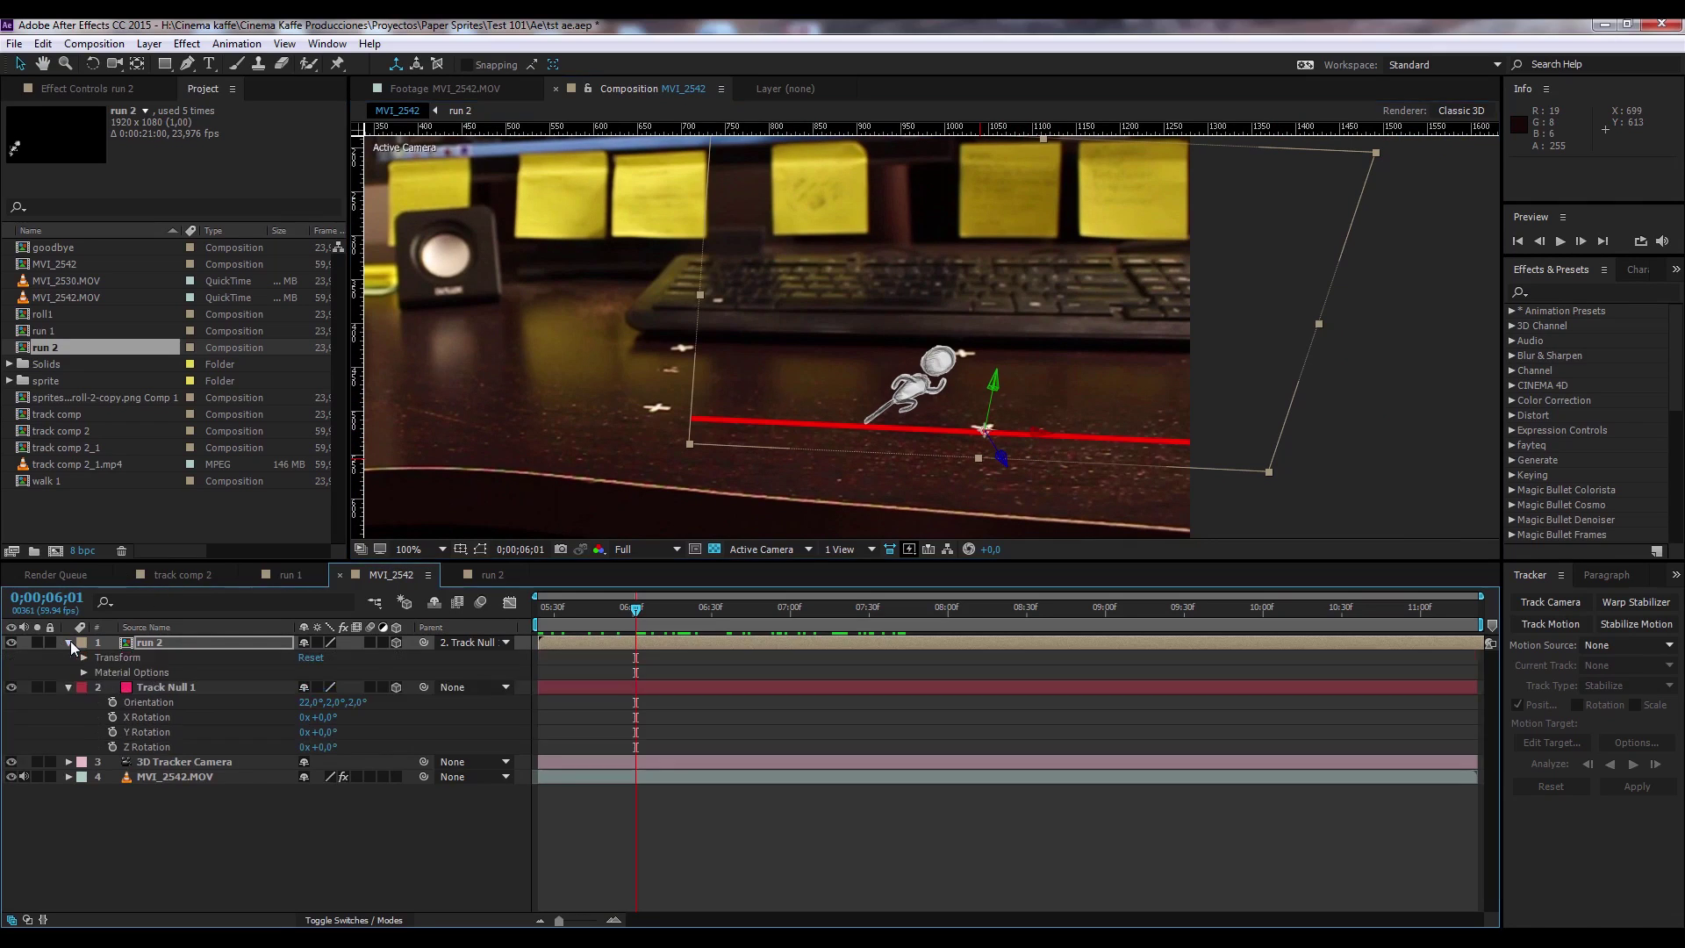
left_click(174, 645)
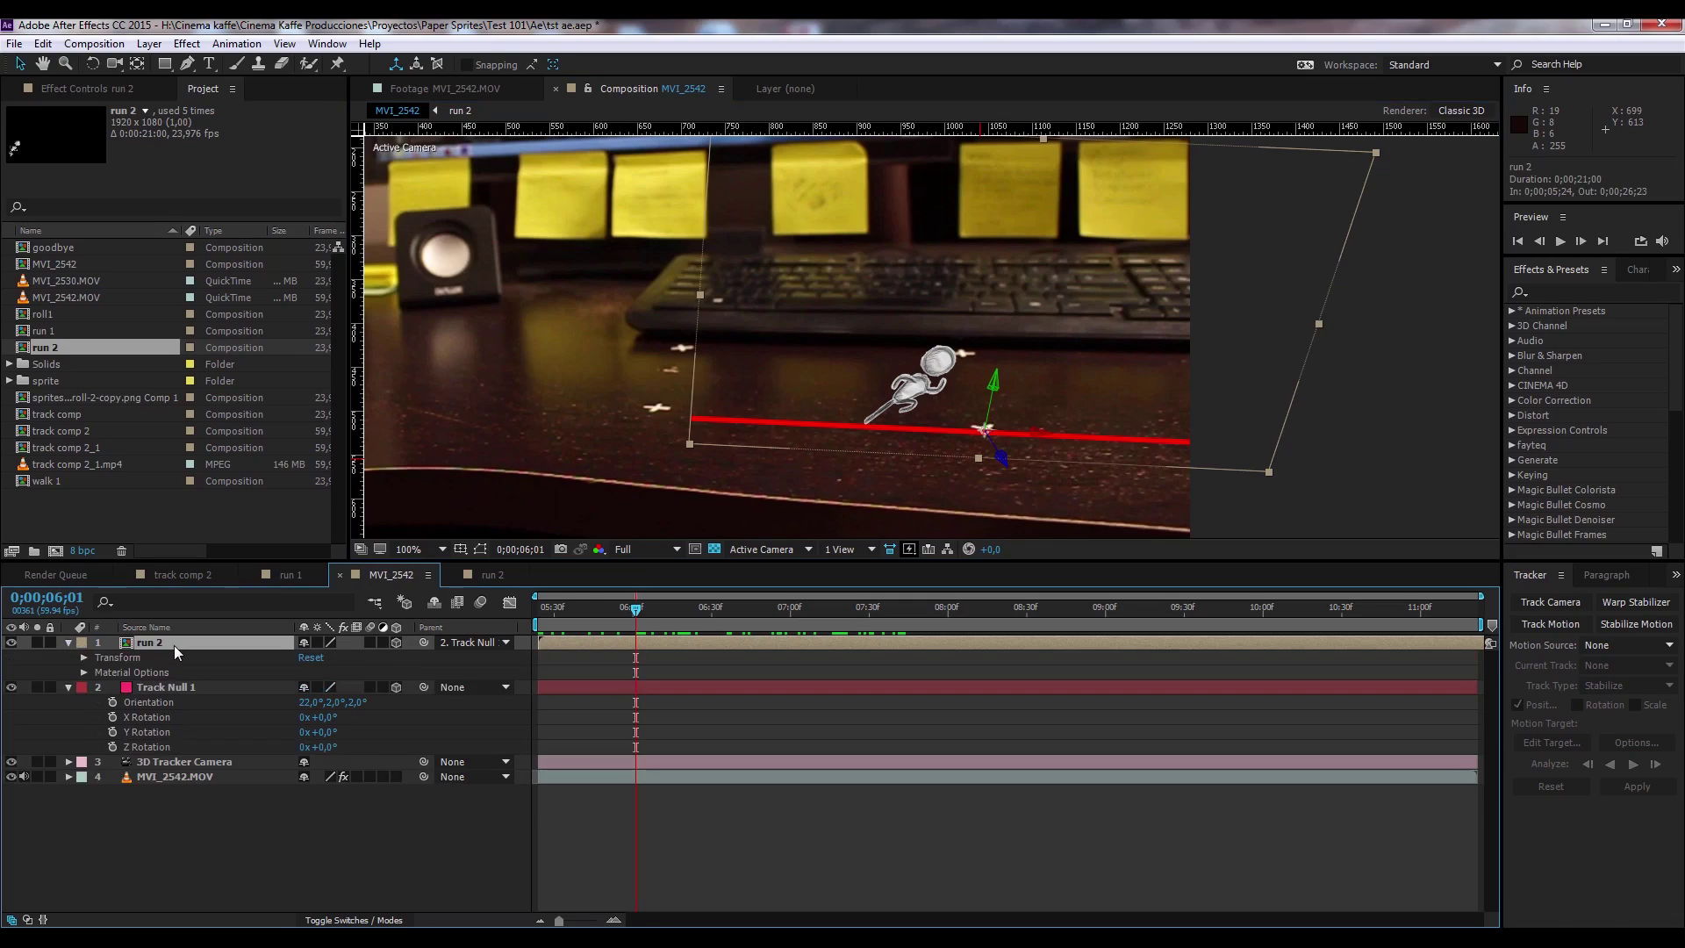
key("r")
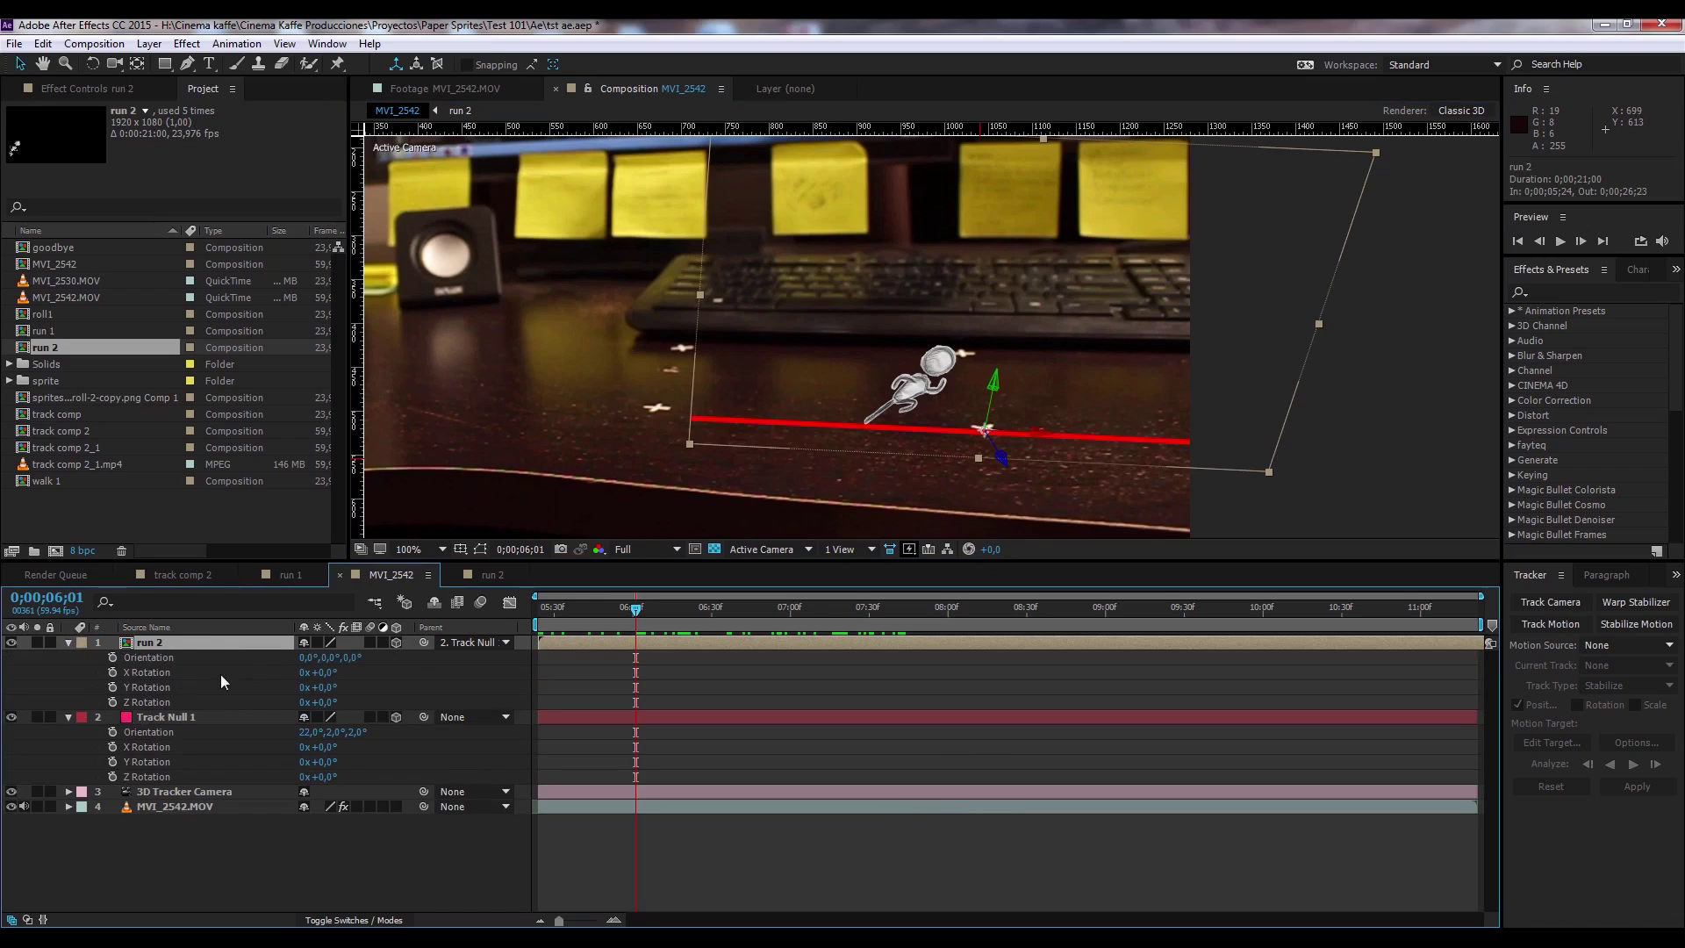
left_click_drag(326, 672, 339, 688)
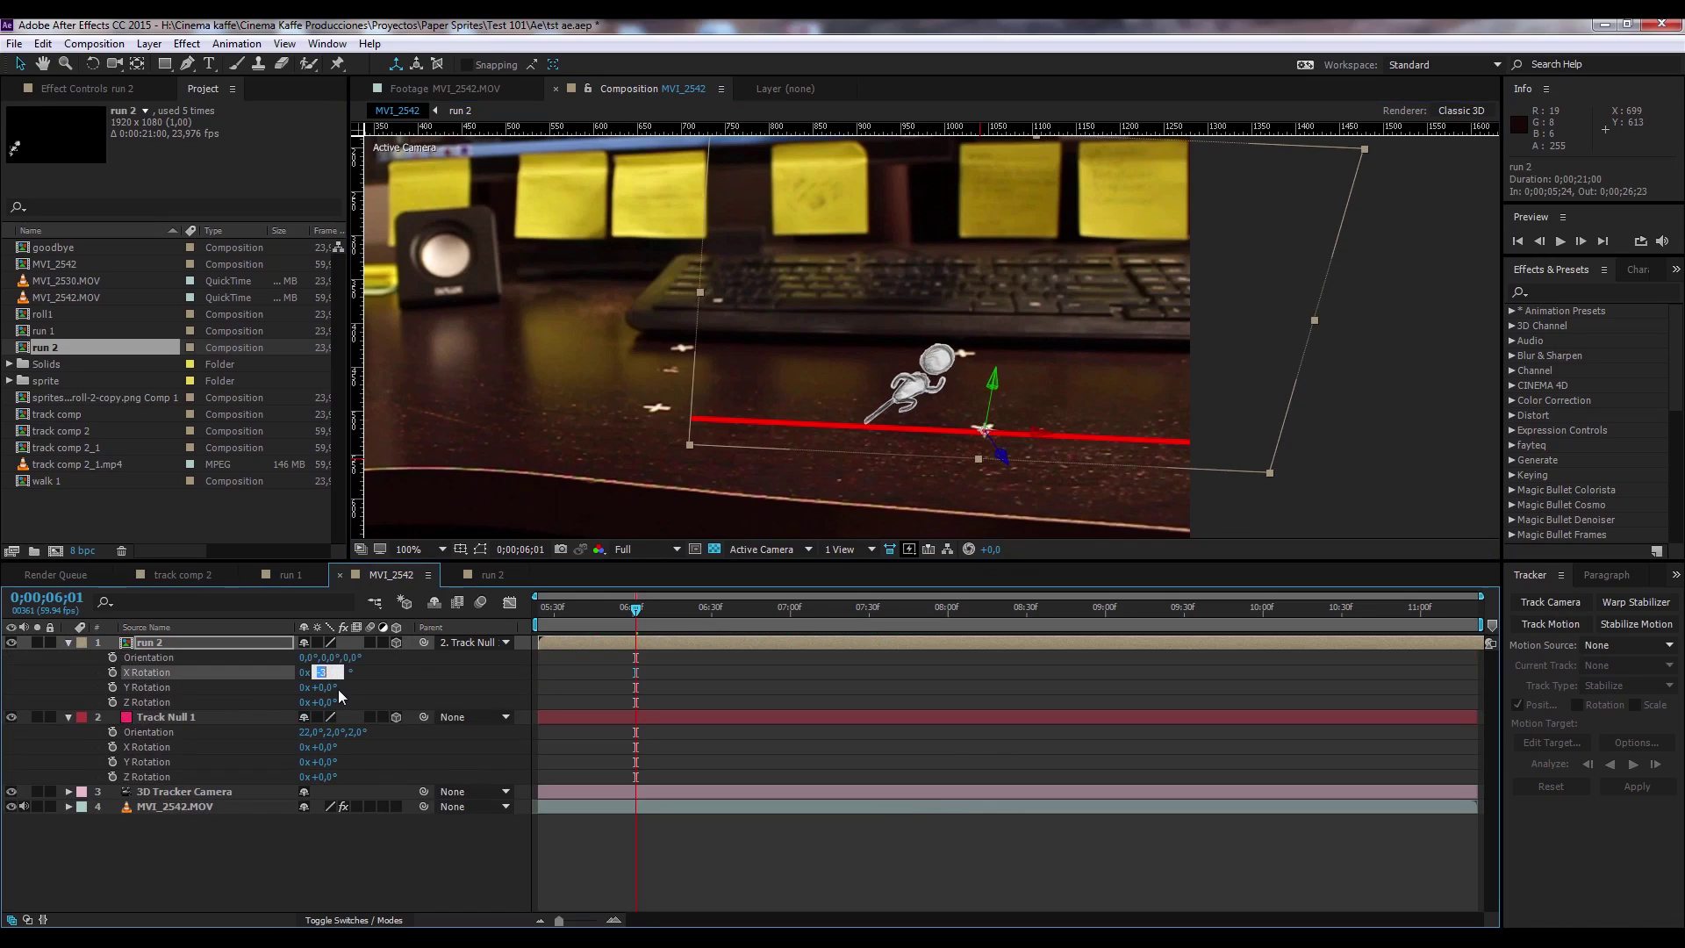
key("Down")
key("Down")
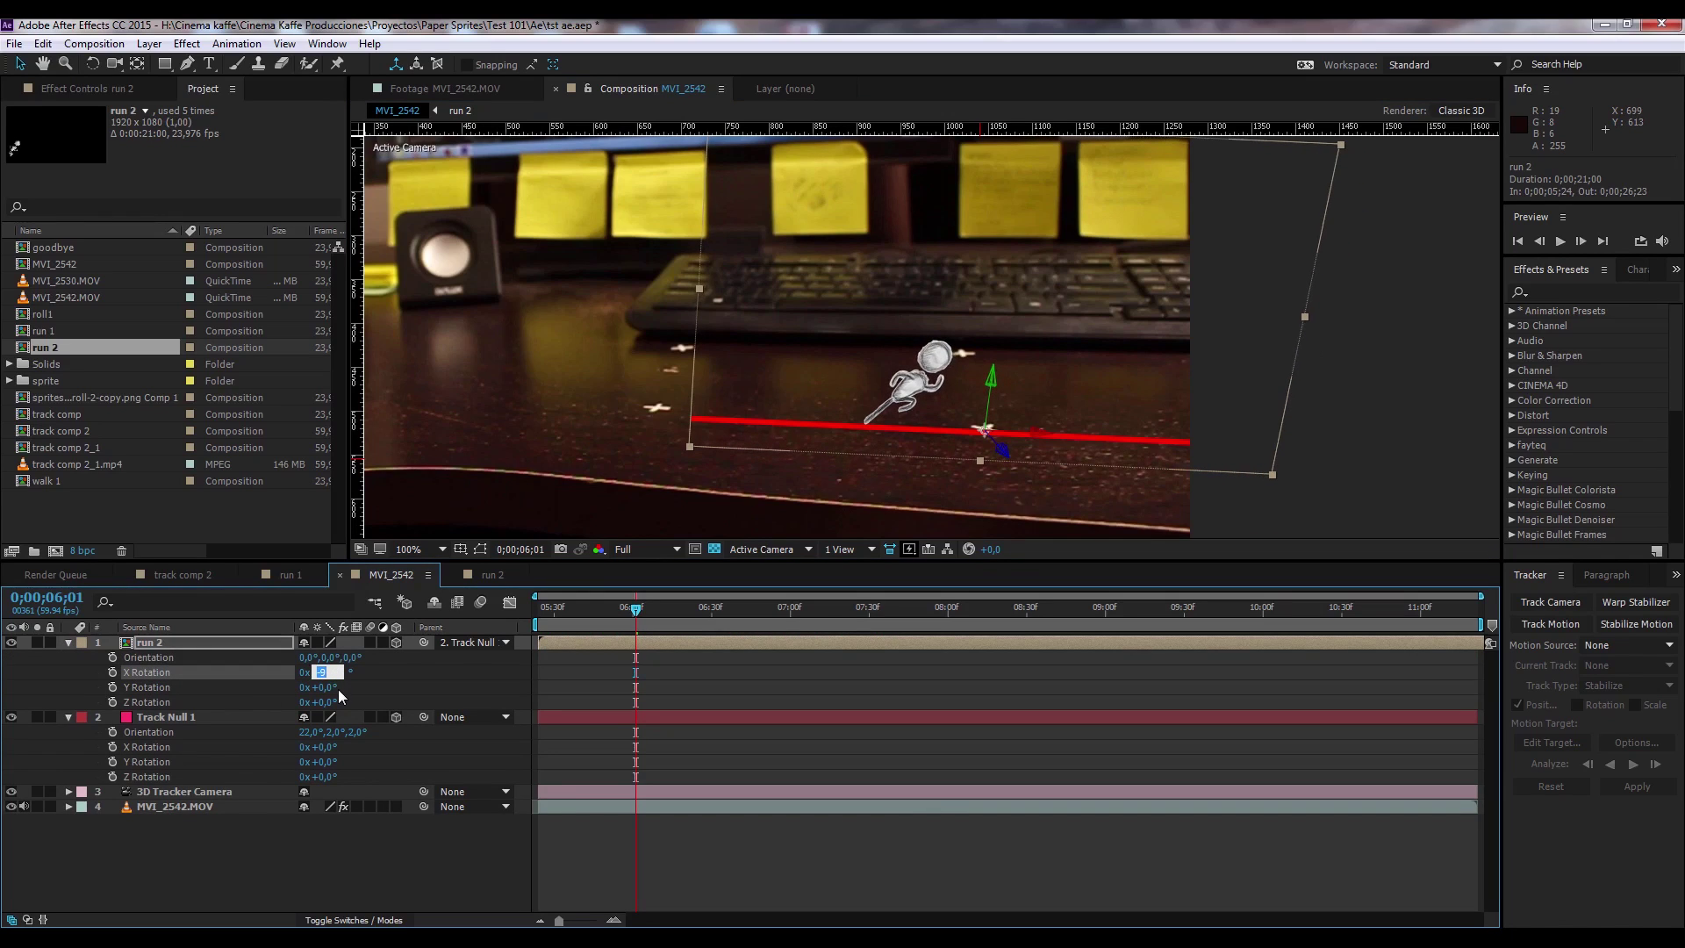
key("Up")
key("Up")
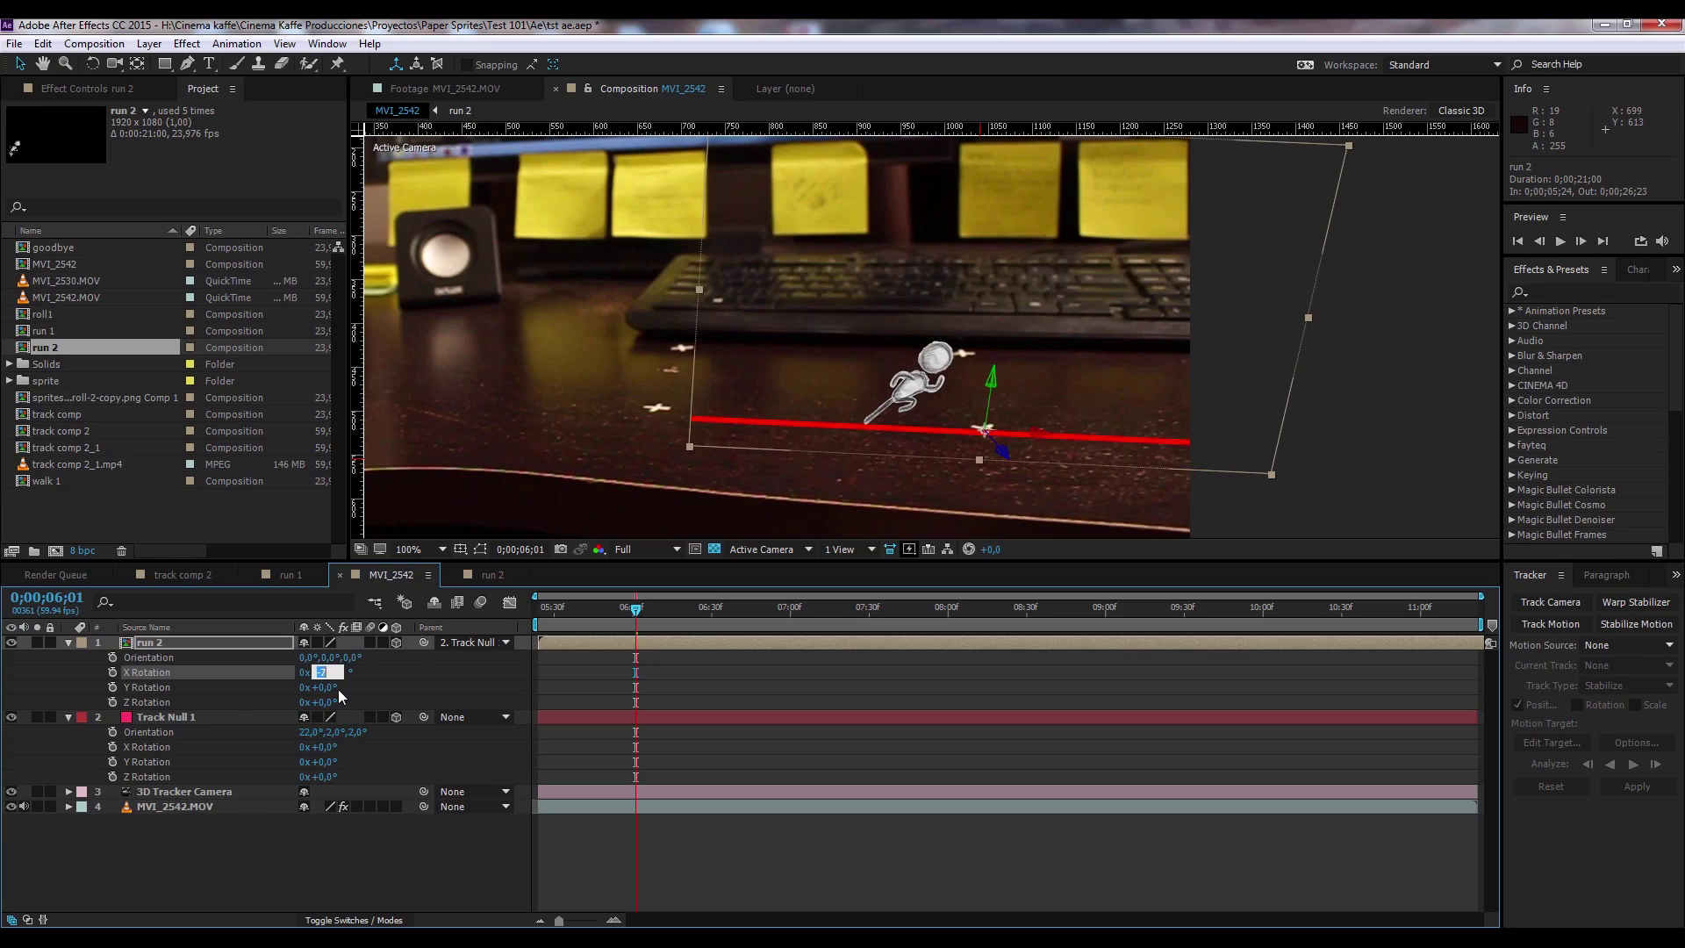
key("Down")
scroll(843, 379, "down", 2)
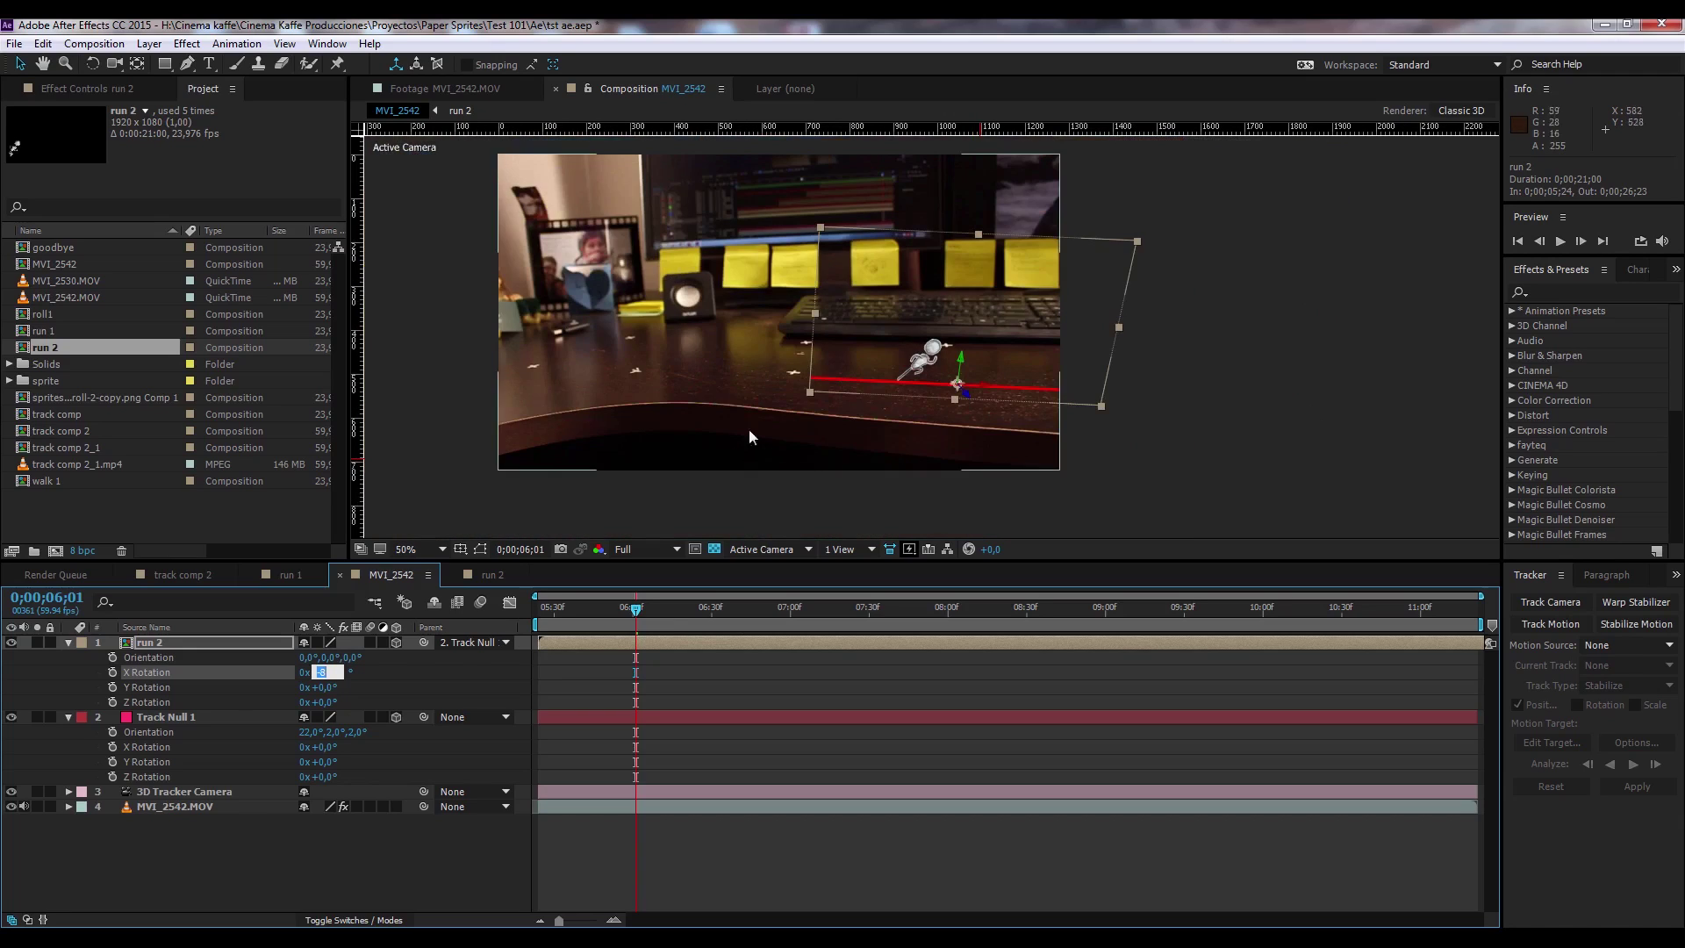
left_click(193, 639)
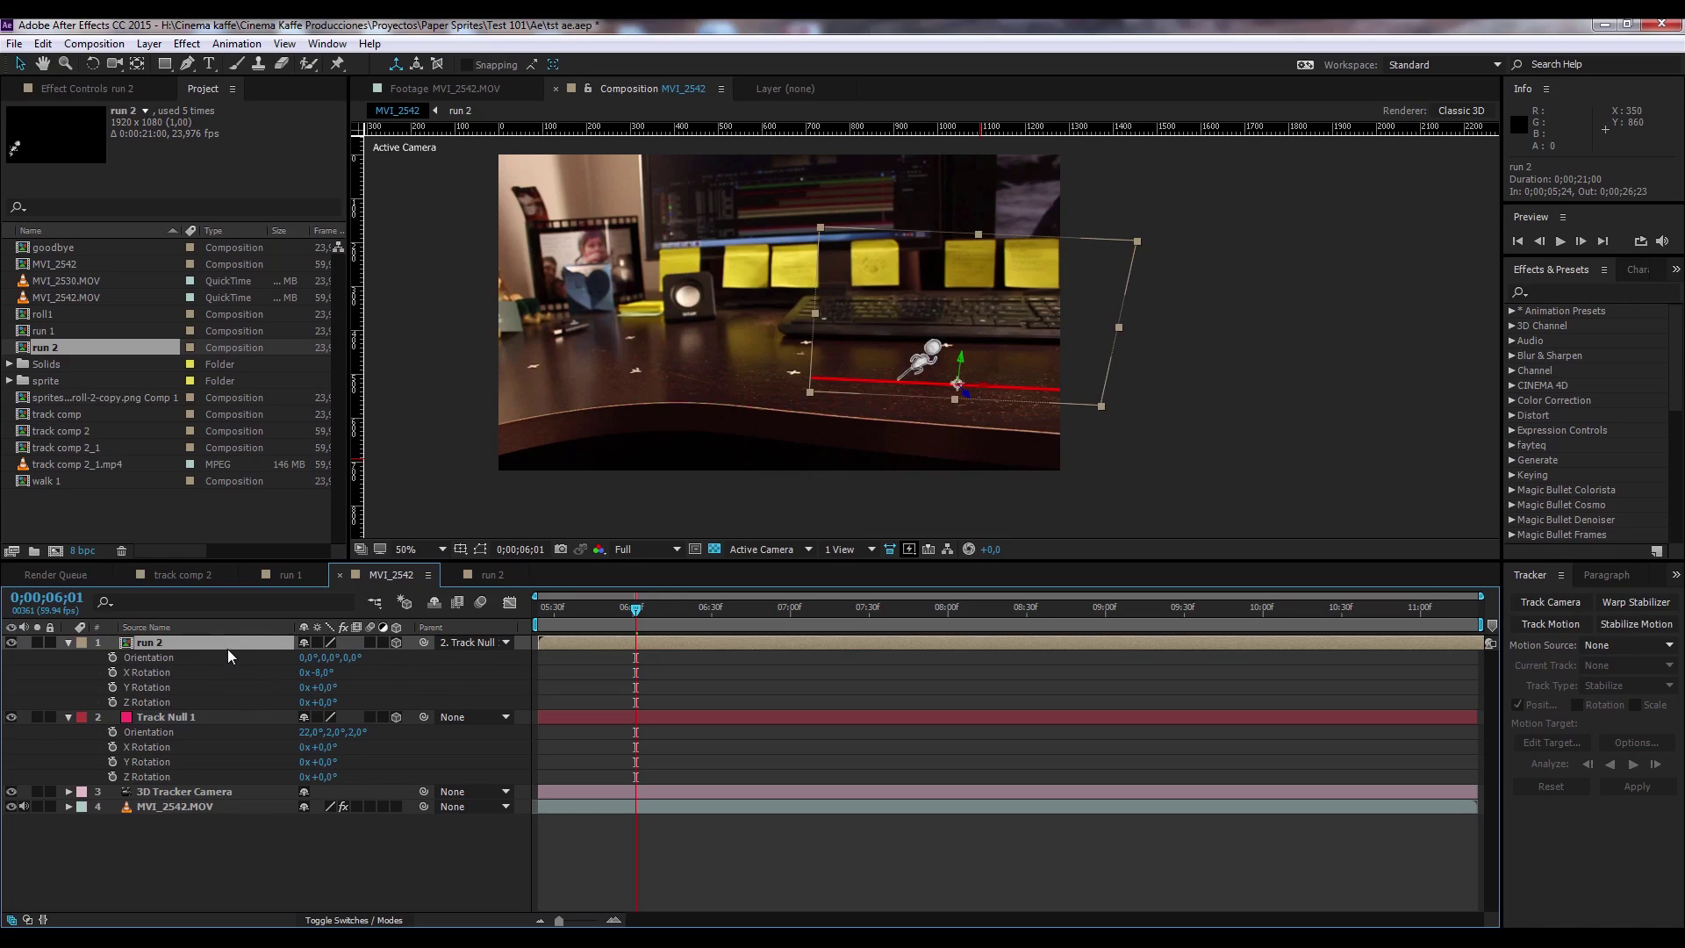
Enlarge run 2 to 190% Scale, first entering 127 and then stepping it up.
key("s")
left_click(354, 657)
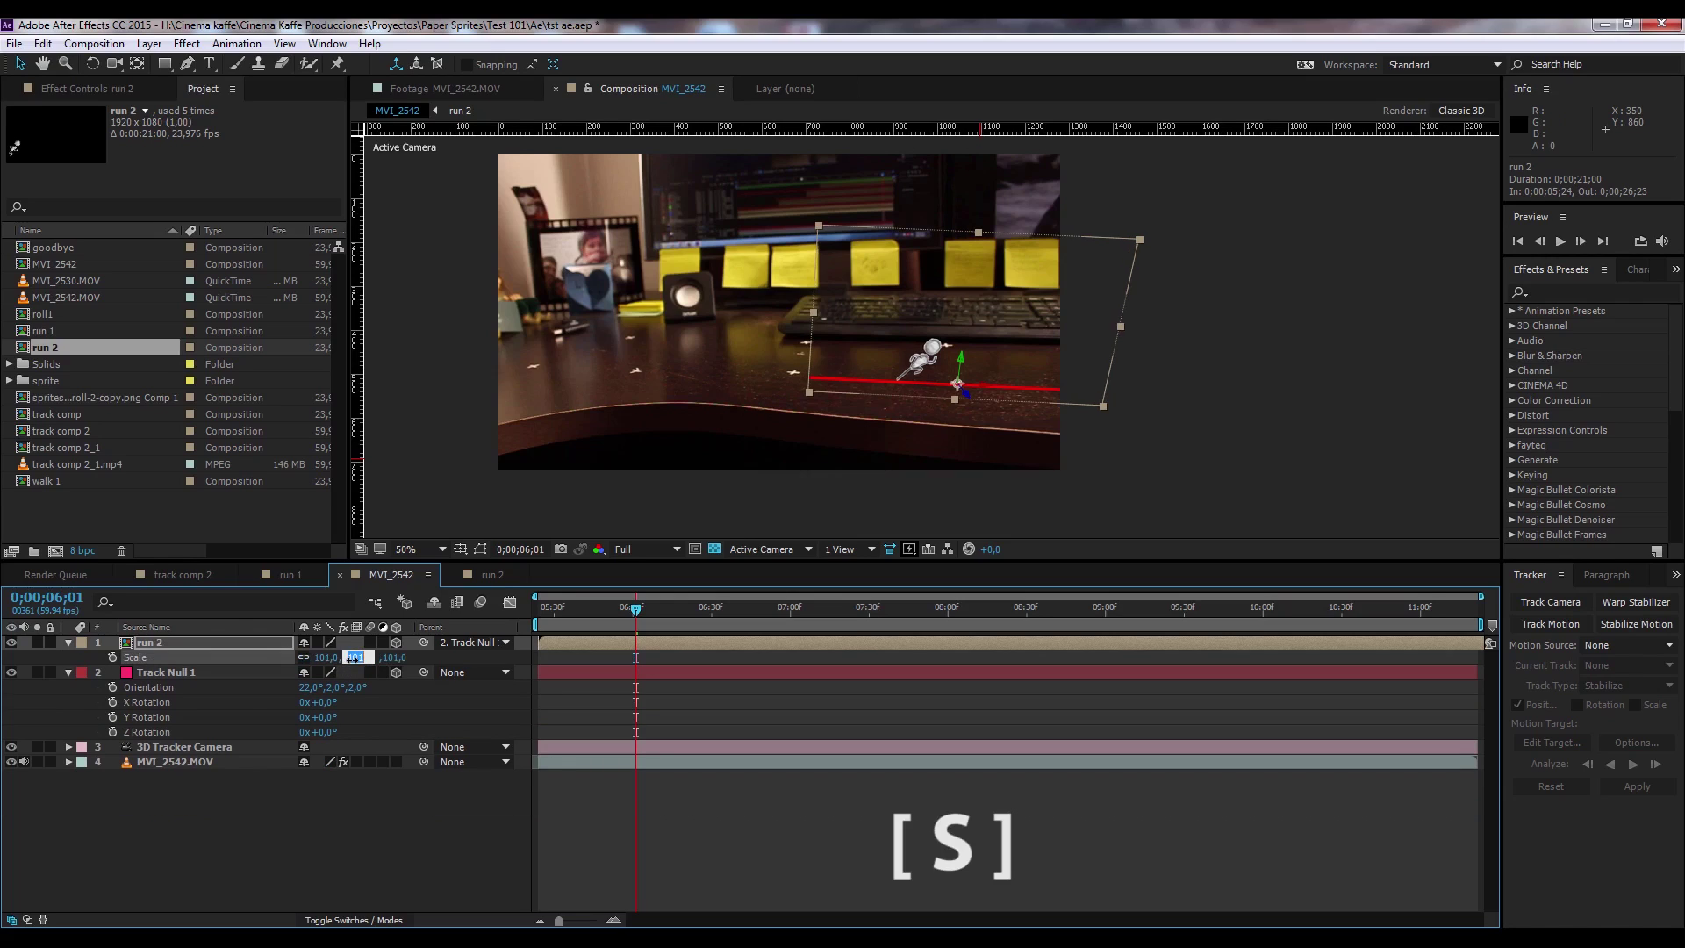
type("127")
key("Return")
key("Up")
key("Up")
key("Up")
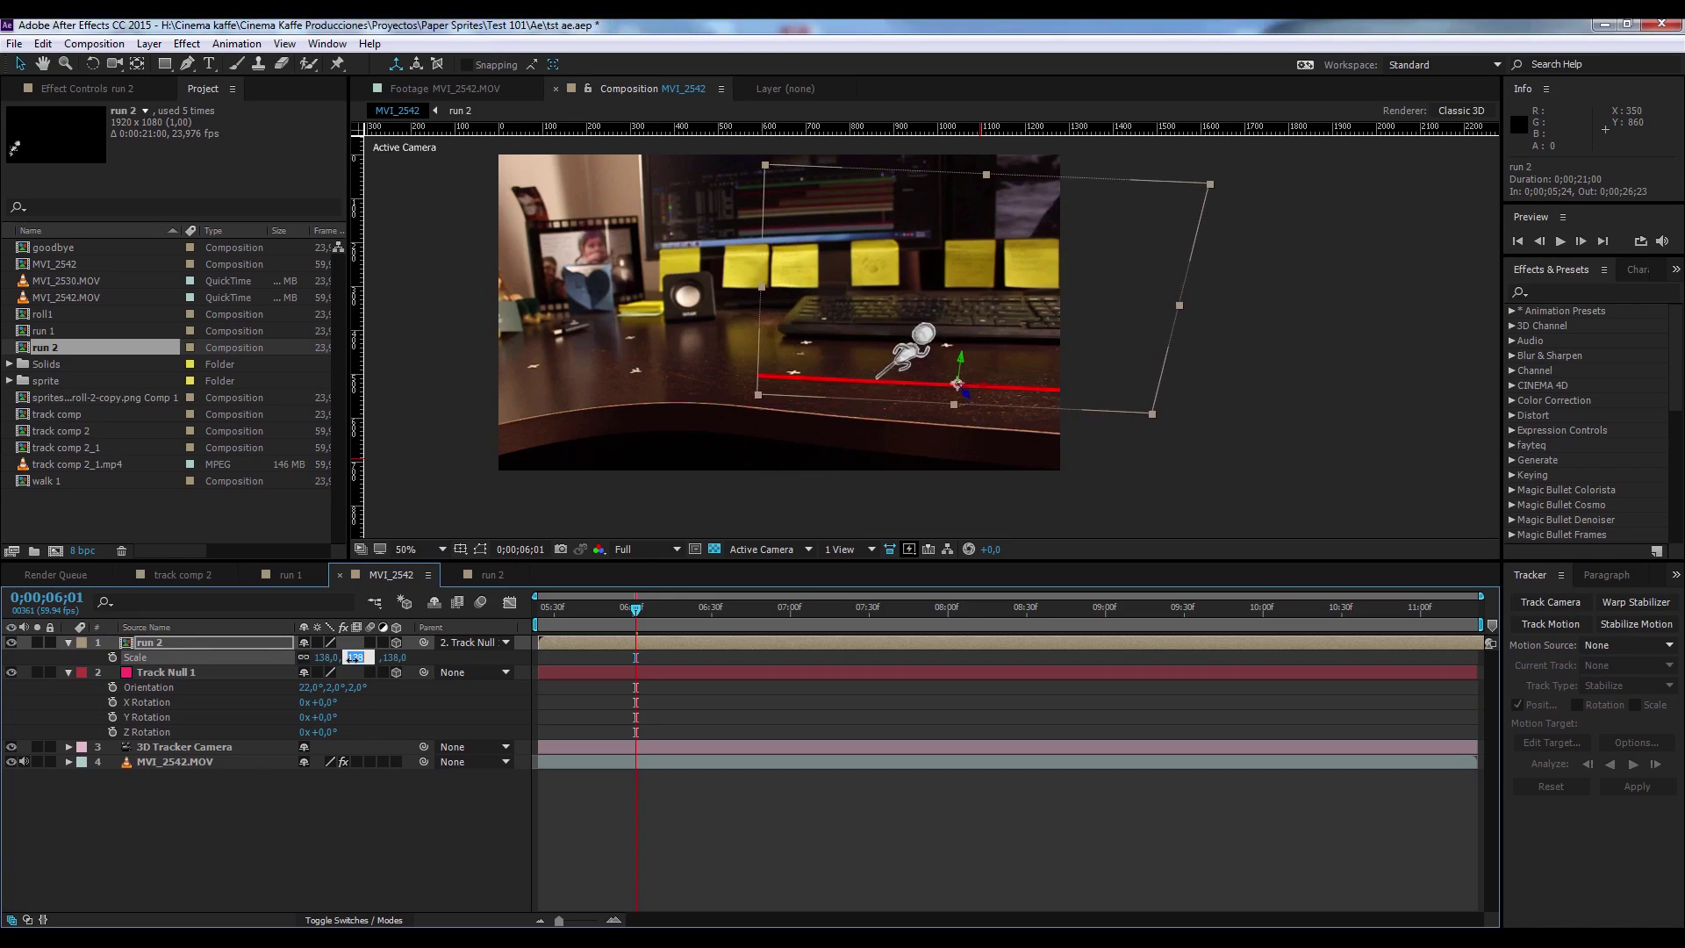
key("Up")
key("Up")
key("Up")
key("Up")
key("Up")
key("Up")
key("Up")
key("Up")
key("Up")
key("Up")
key("Up")
key("Up")
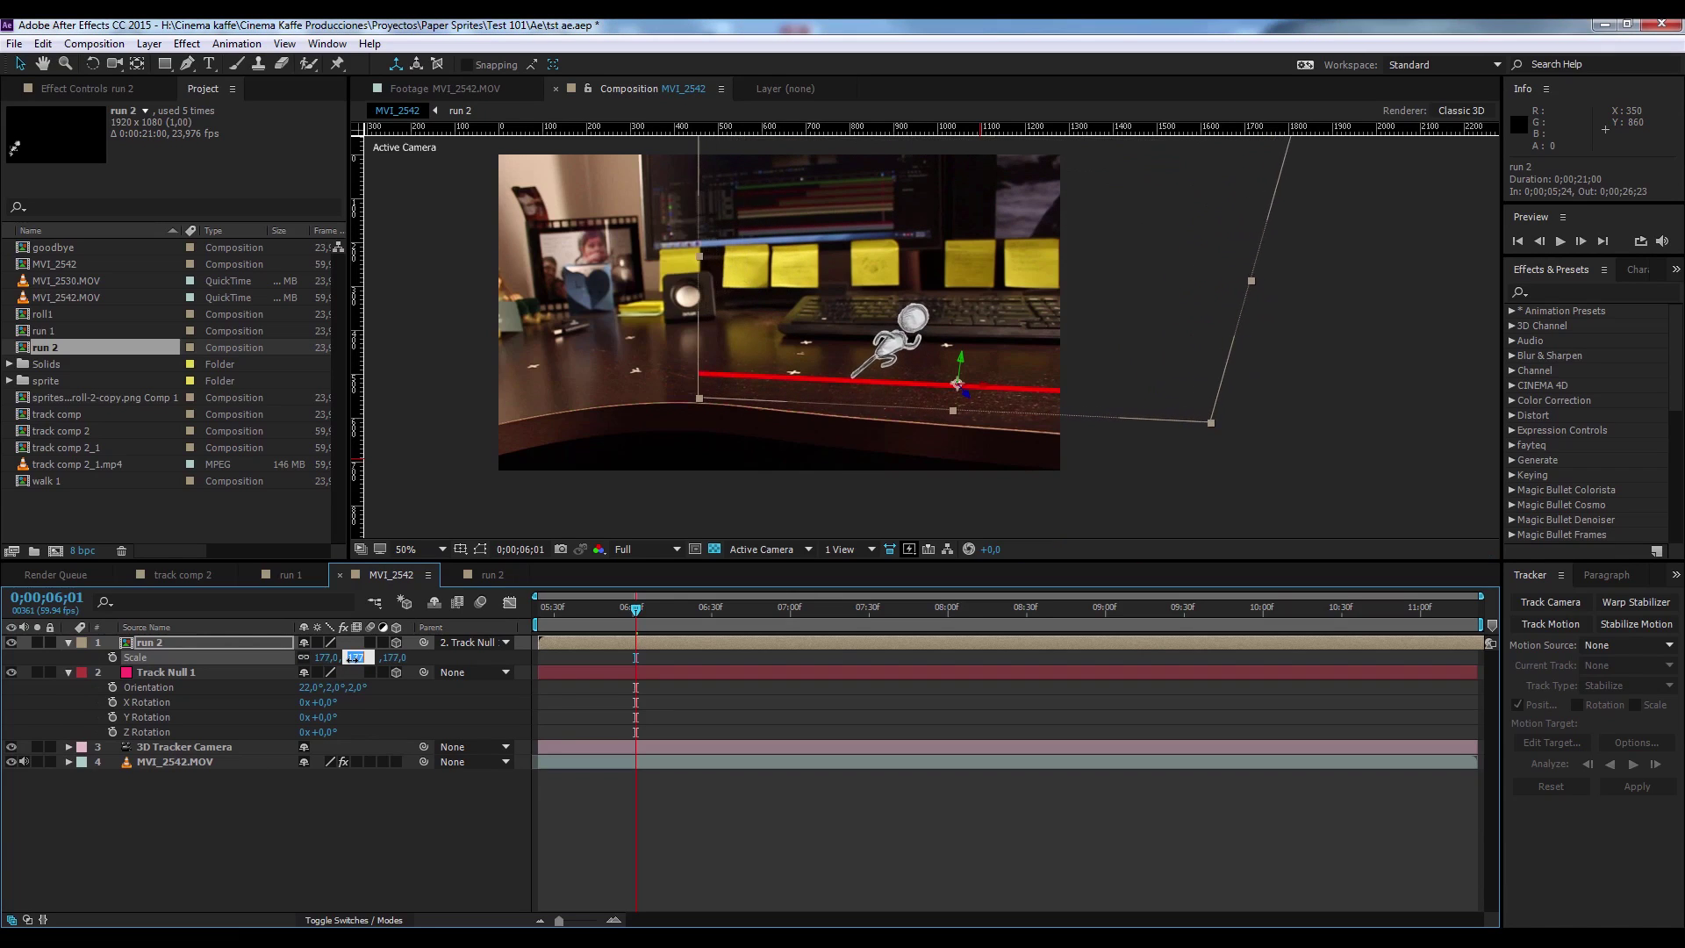
key("Up")
key("Up")
key("Up")
key("Up")
key("Up")
key("Up")
key("Up")
key("Up")
key("Up")
key("Up")
key("Up")
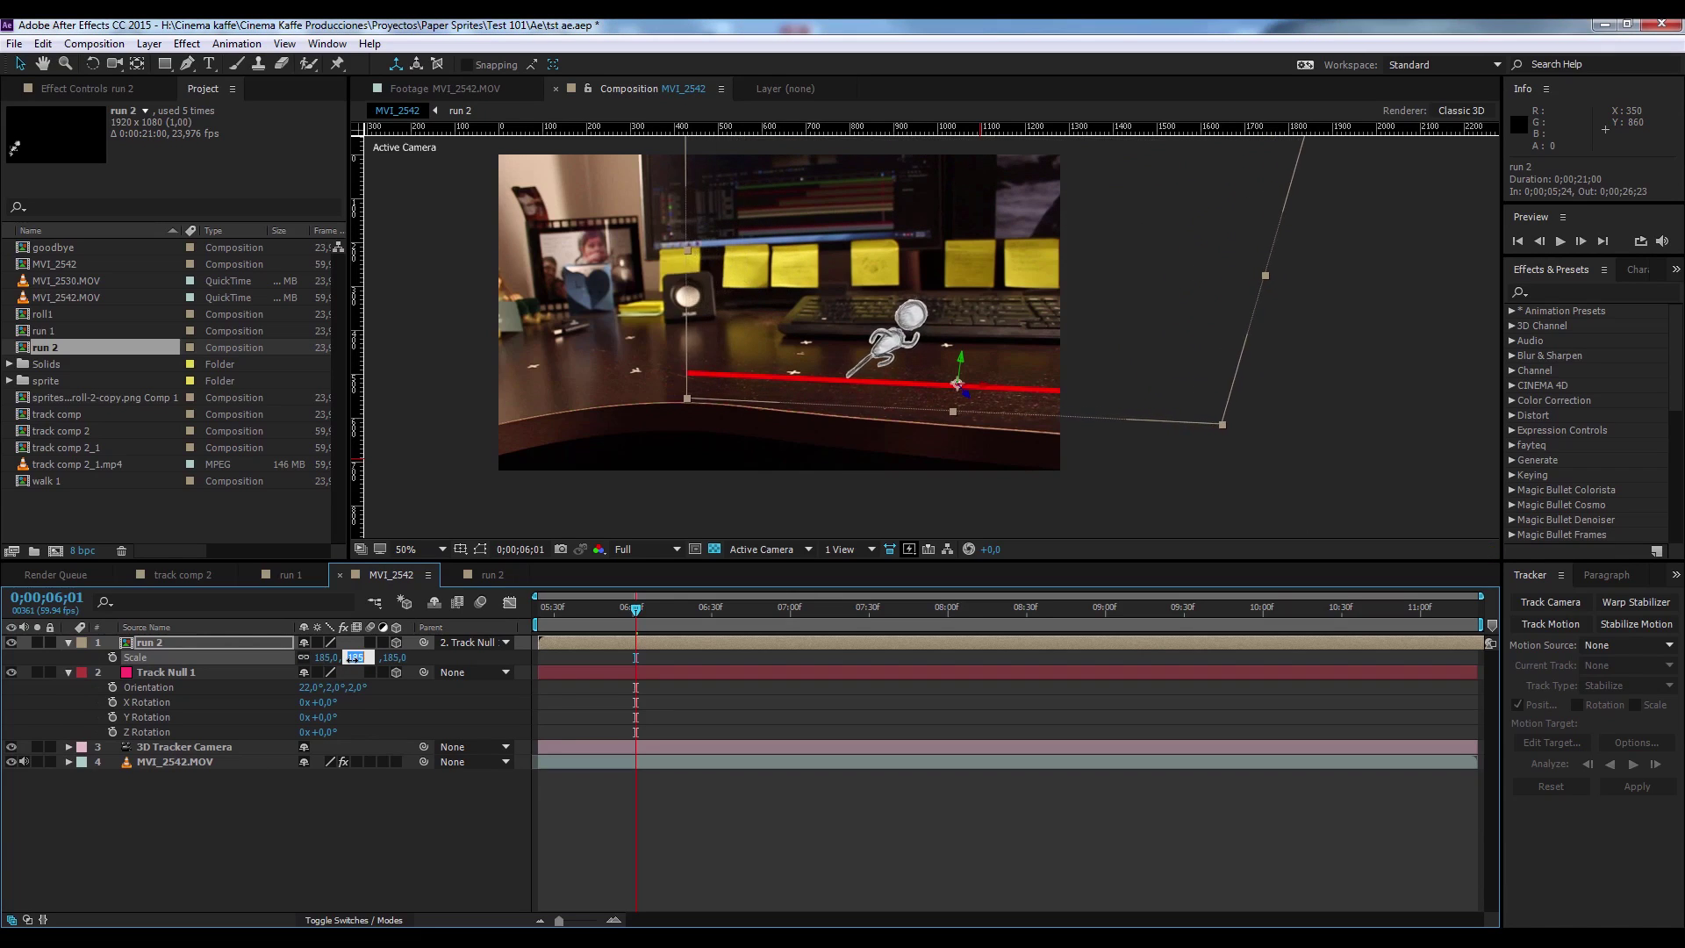
key("Up")
key("Up")
key("Up")
key("Up")
key("Up")
key("Up")
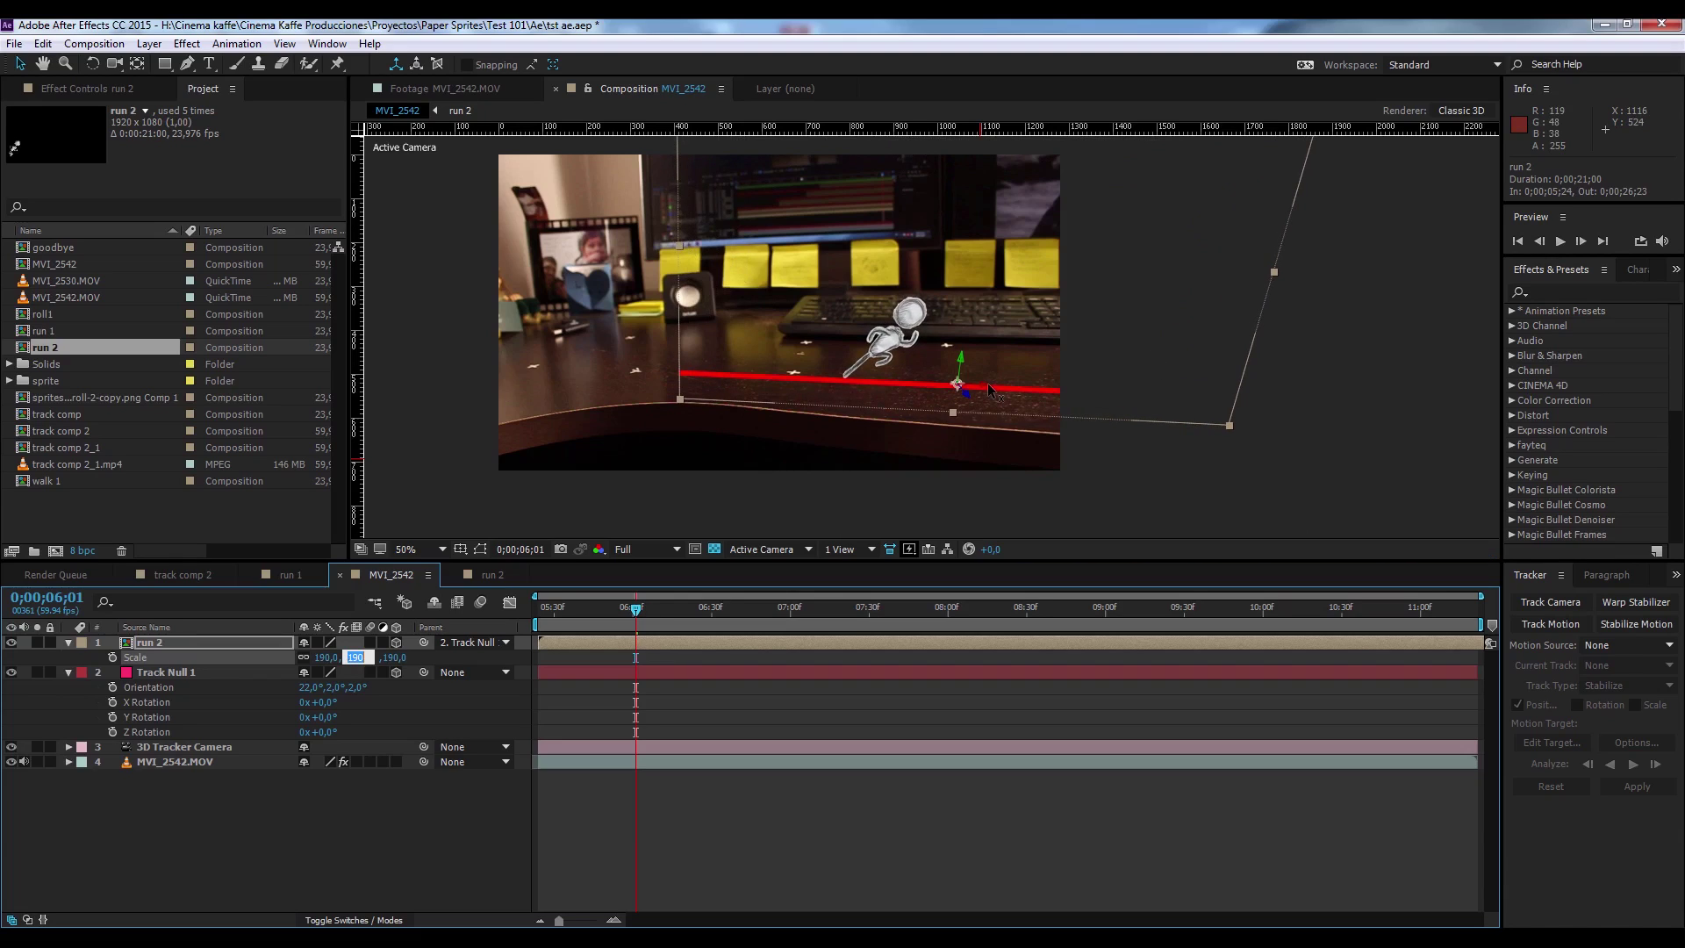
Shift the runner left toward the desk's left side and return to 0;00;05;24.
left_click_drag(990, 390, 540, 354)
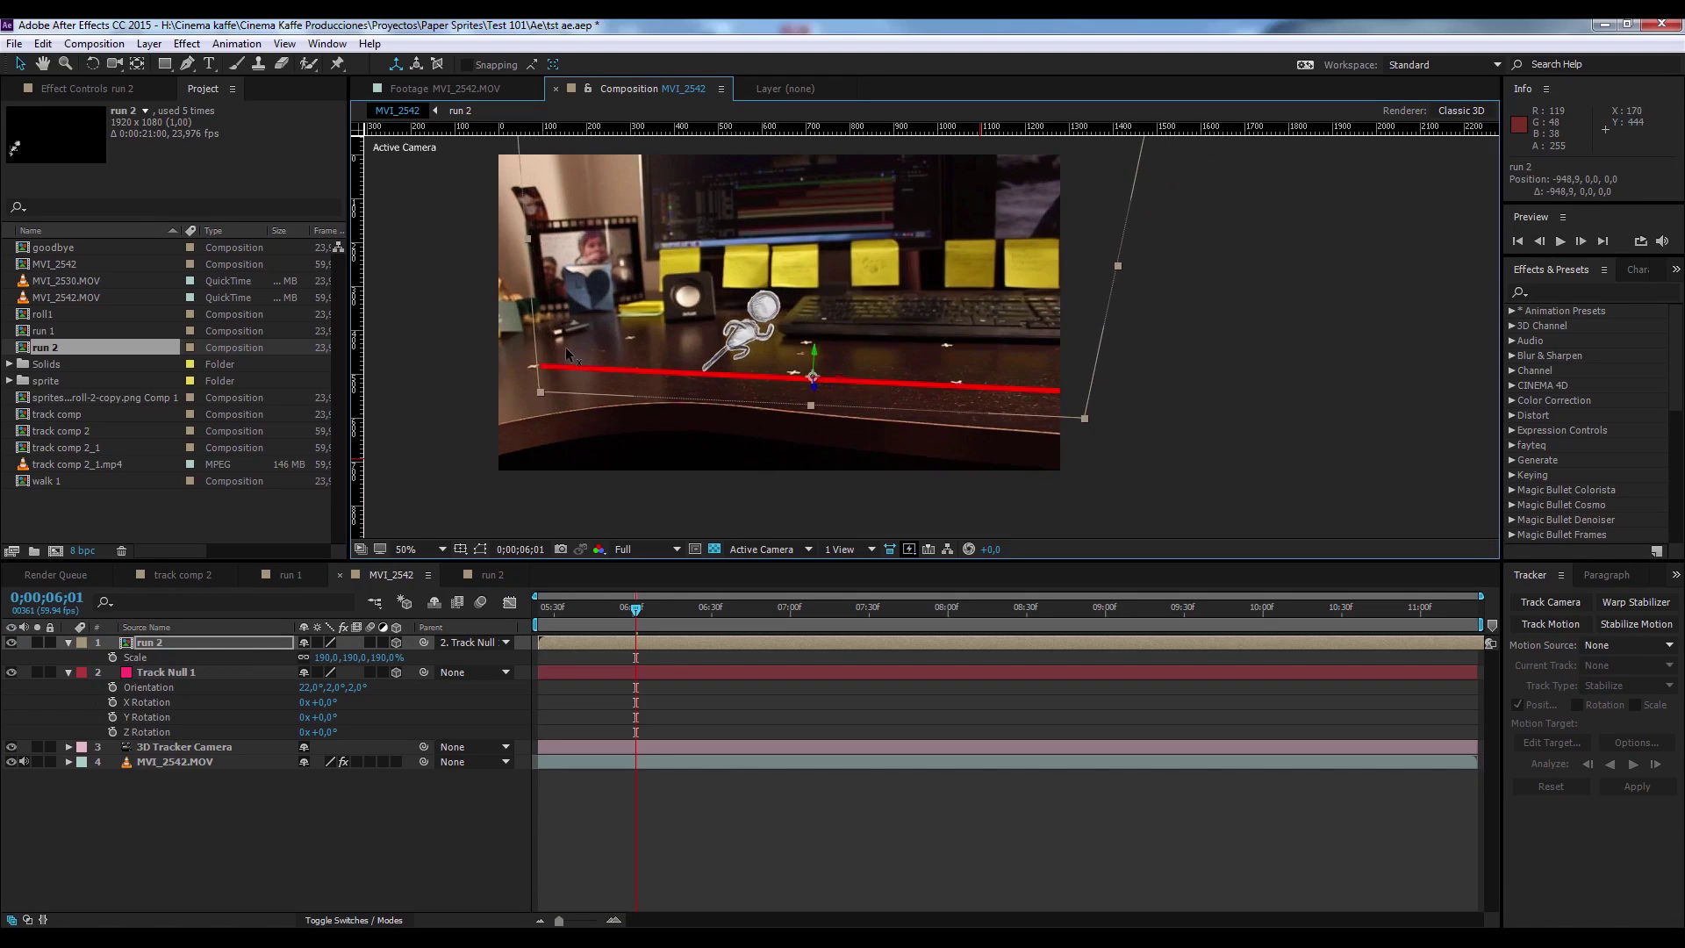
left_click_drag(540, 354, 528, 354)
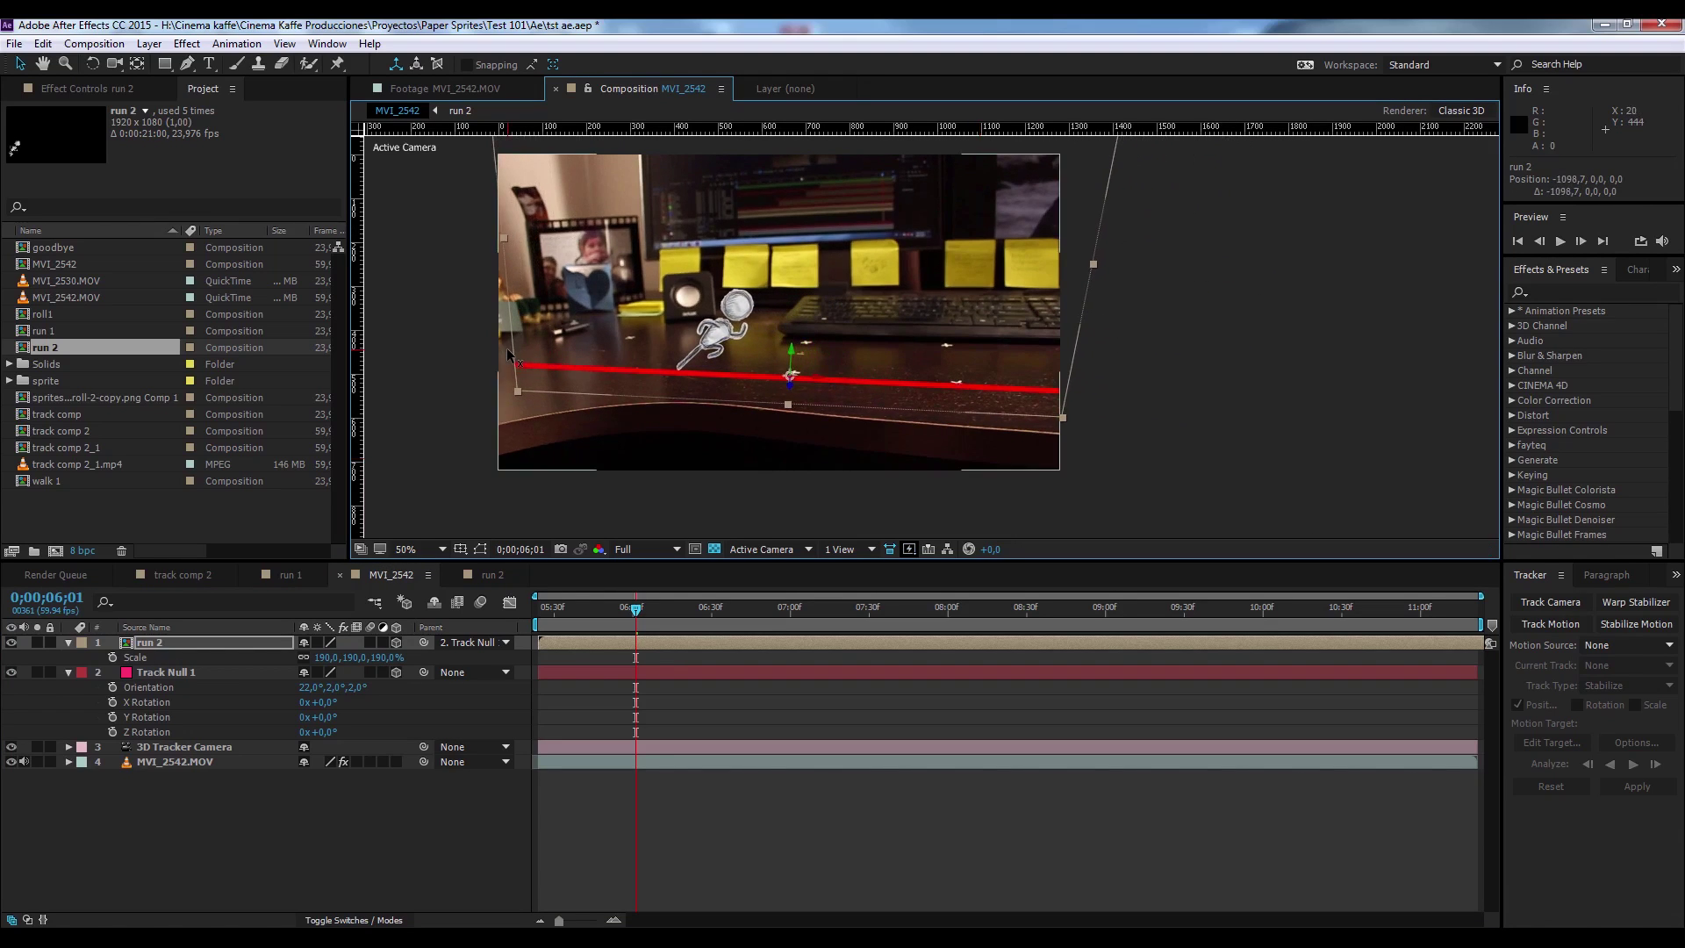
mouse_move(637, 612)
left_mouse_down()
mouse_move(496, 614)
mouse_move(800, 629)
mouse_move(538, 612)
mouse_move(586, 611)
left_mouse_up()
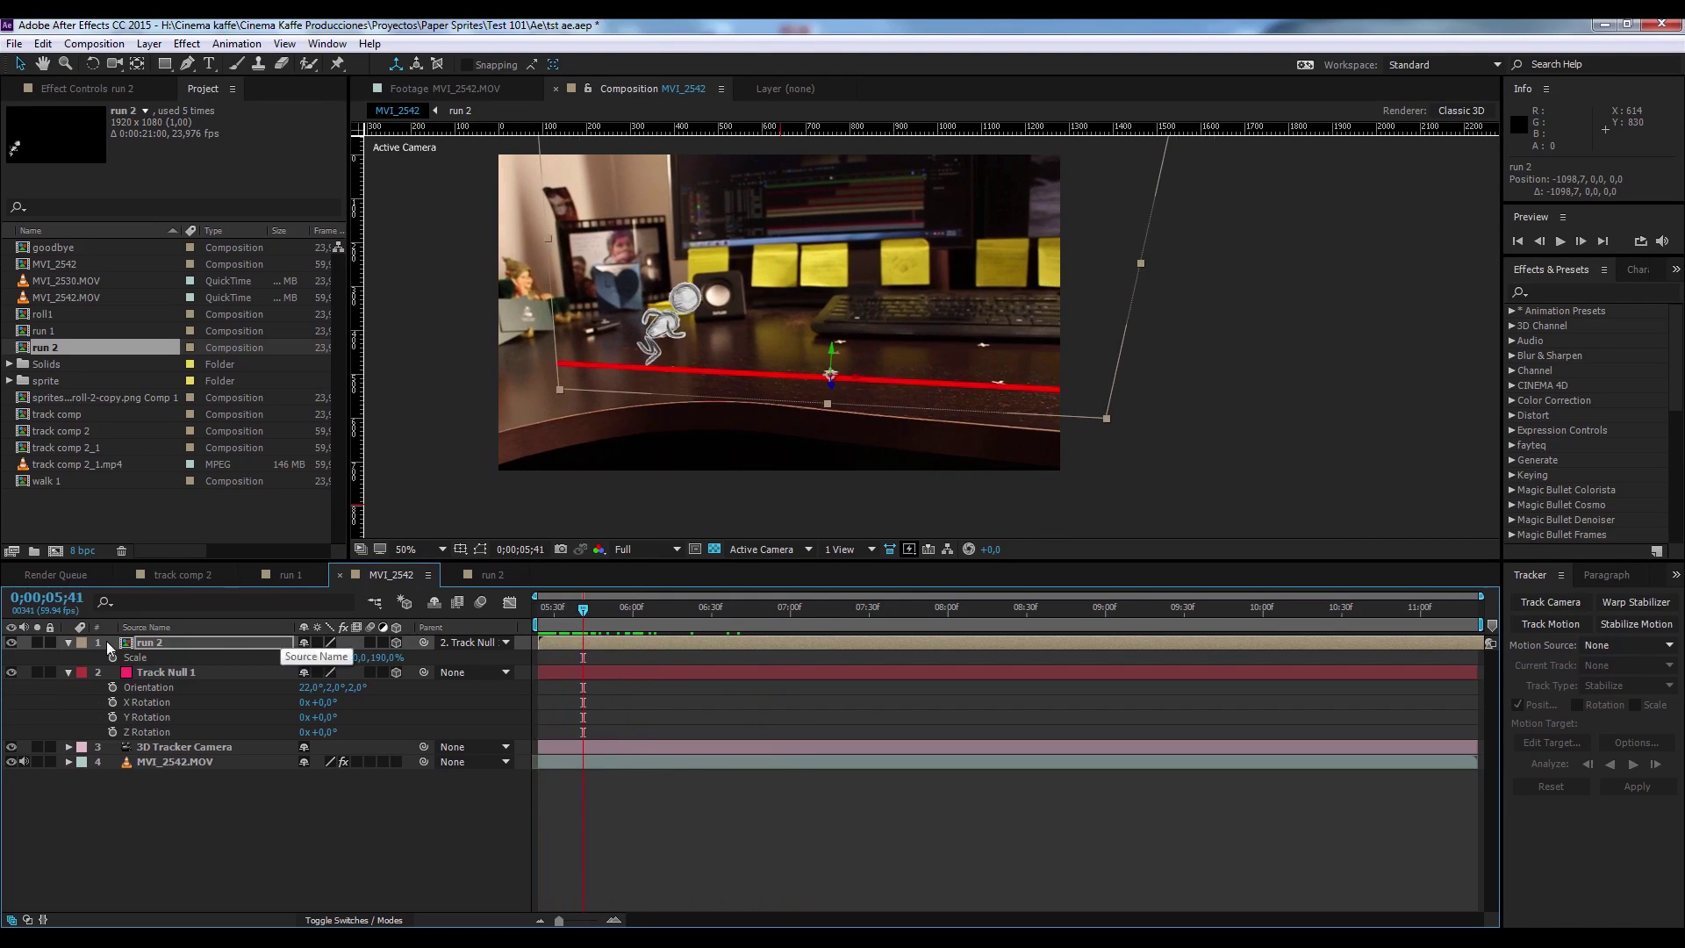
left_click(158, 647)
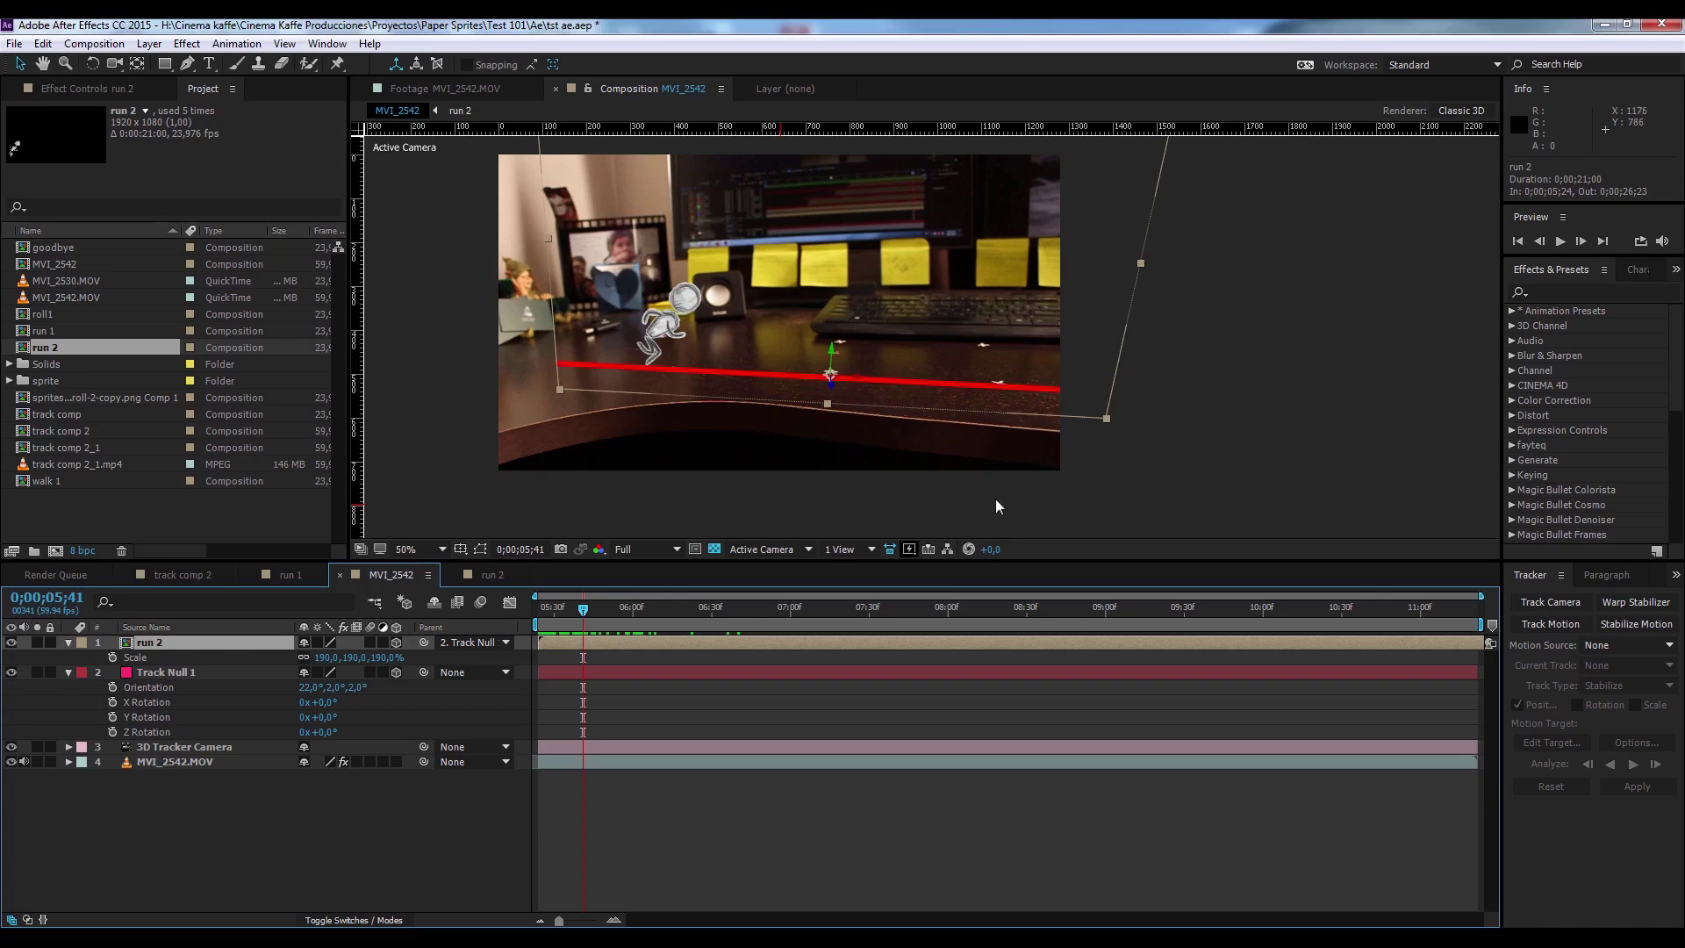
Turn run 2's Y Rotation toward -13° so it angles along the desk edge.
key("r")
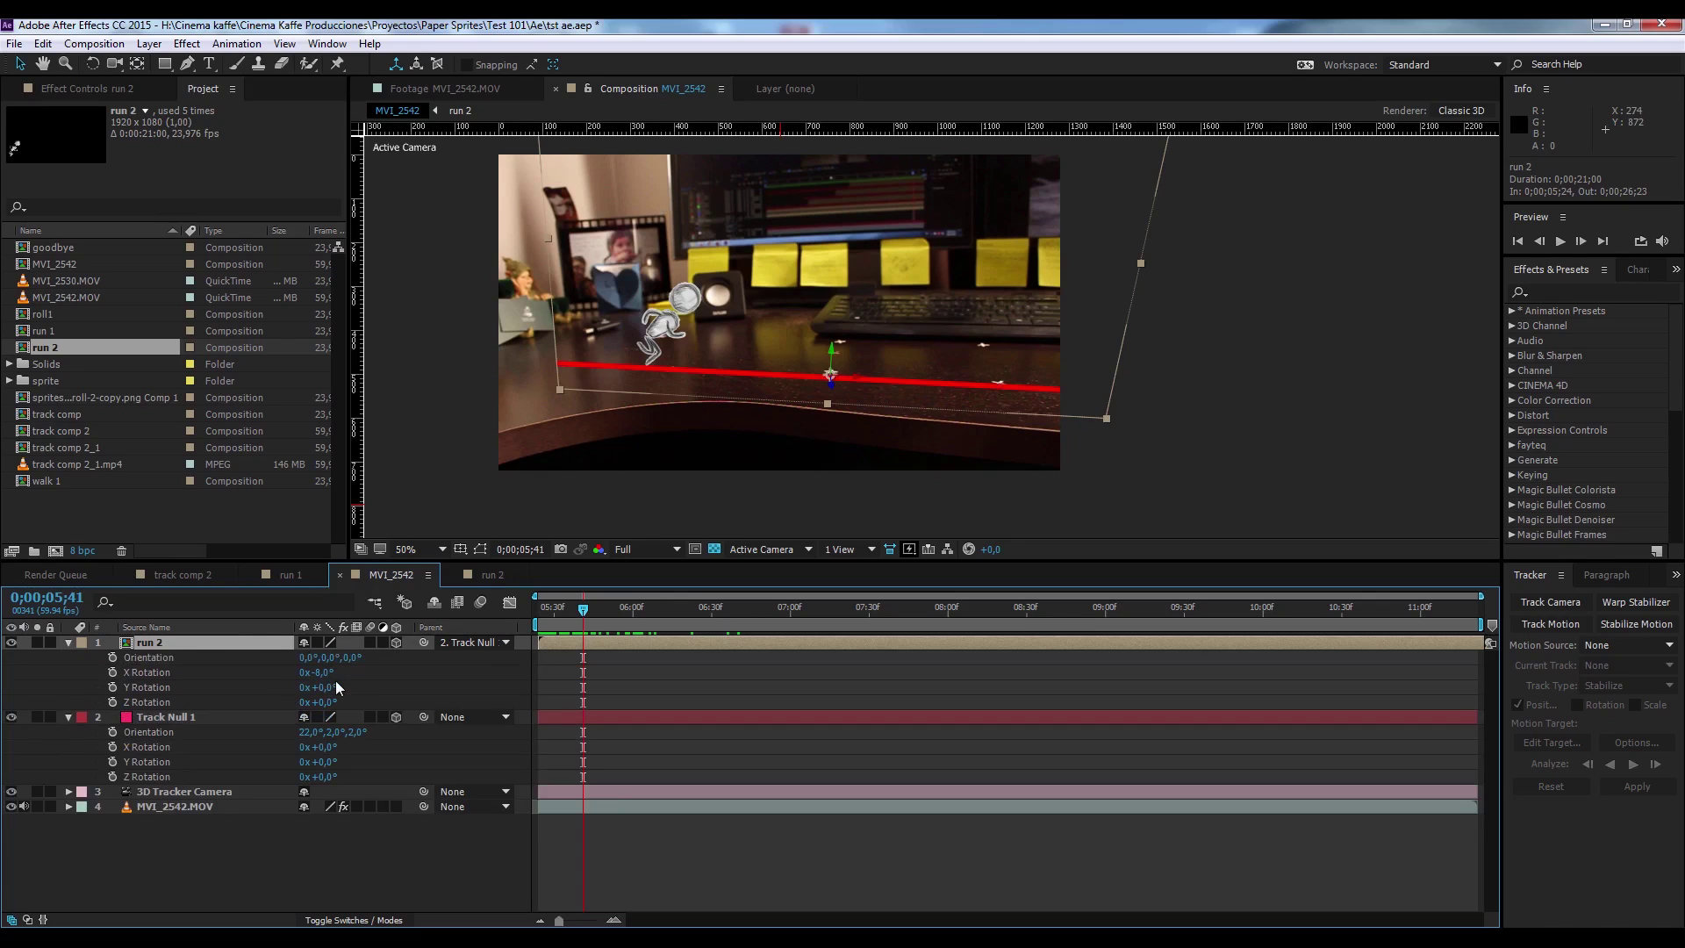
left_click(331, 689)
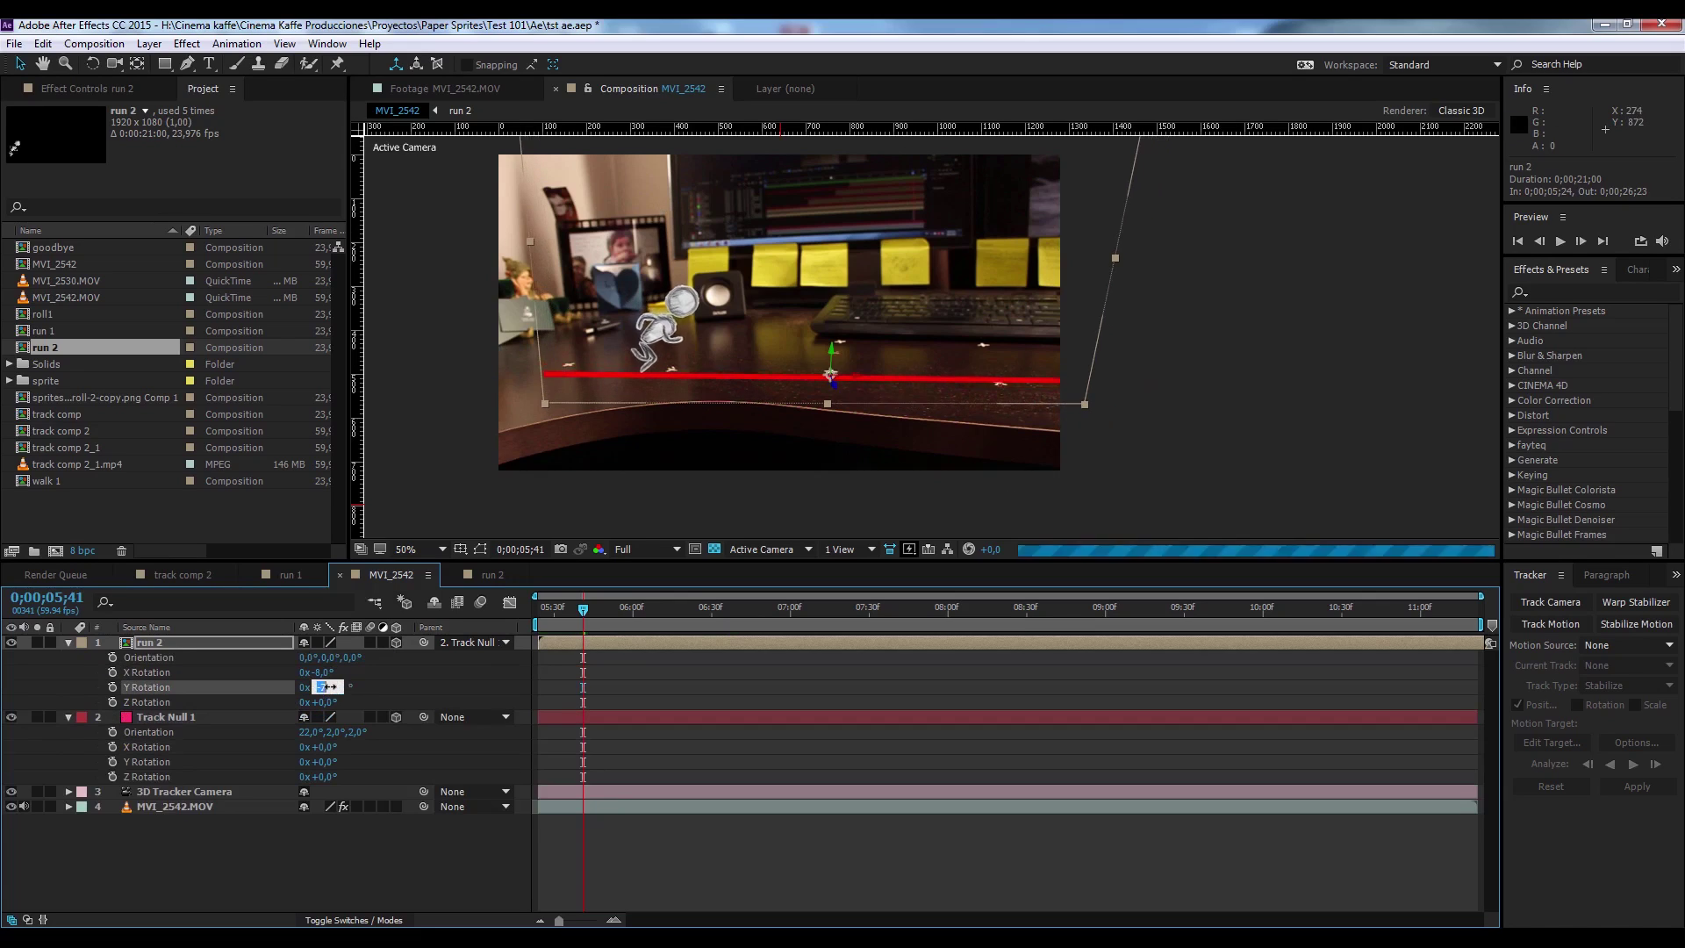
key("Up")
key("Up")
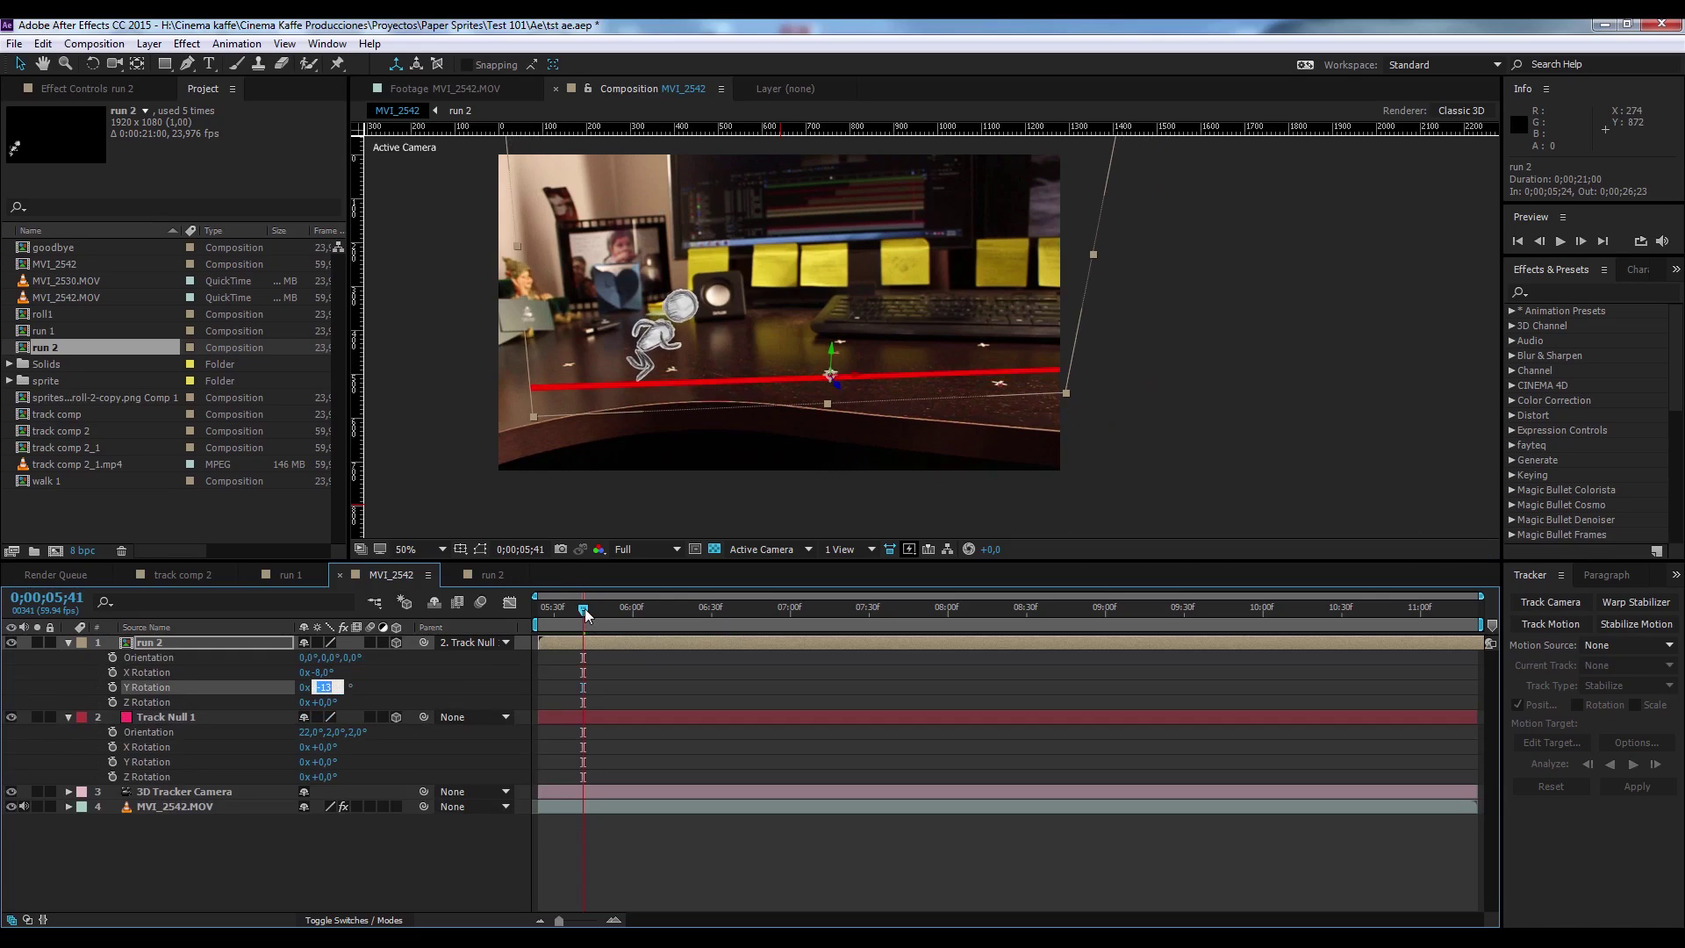
Preview the turned runner by scrubbing and playing the shot from its start.
left_click_drag(584, 610, 711, 617)
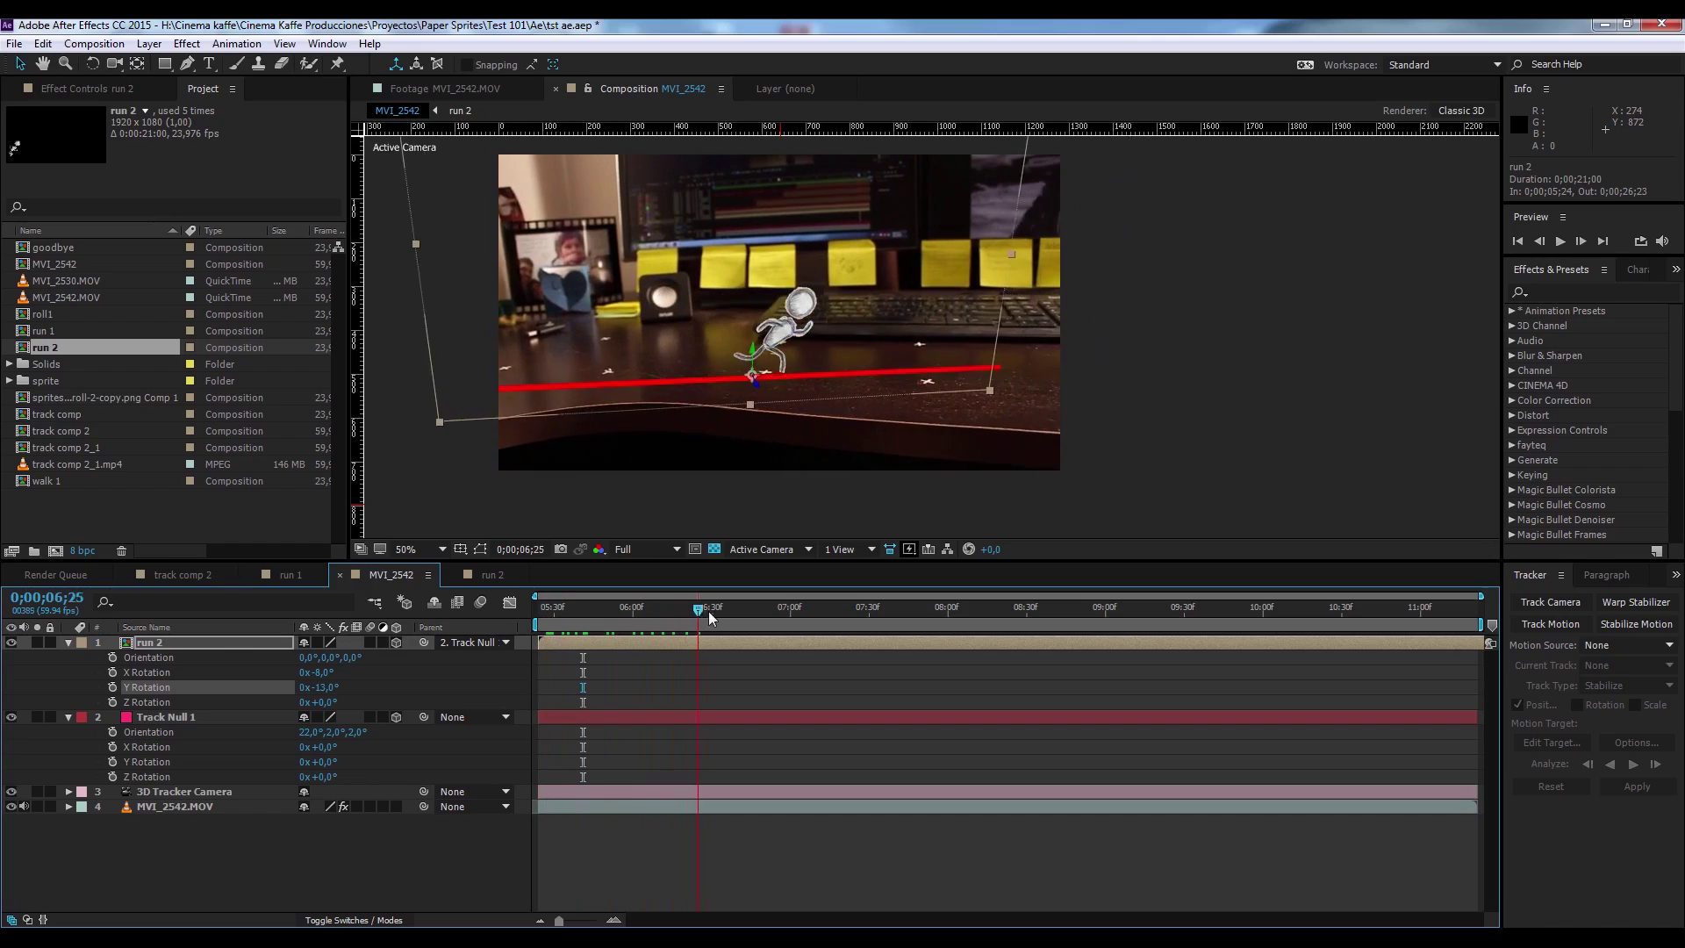
key("space")
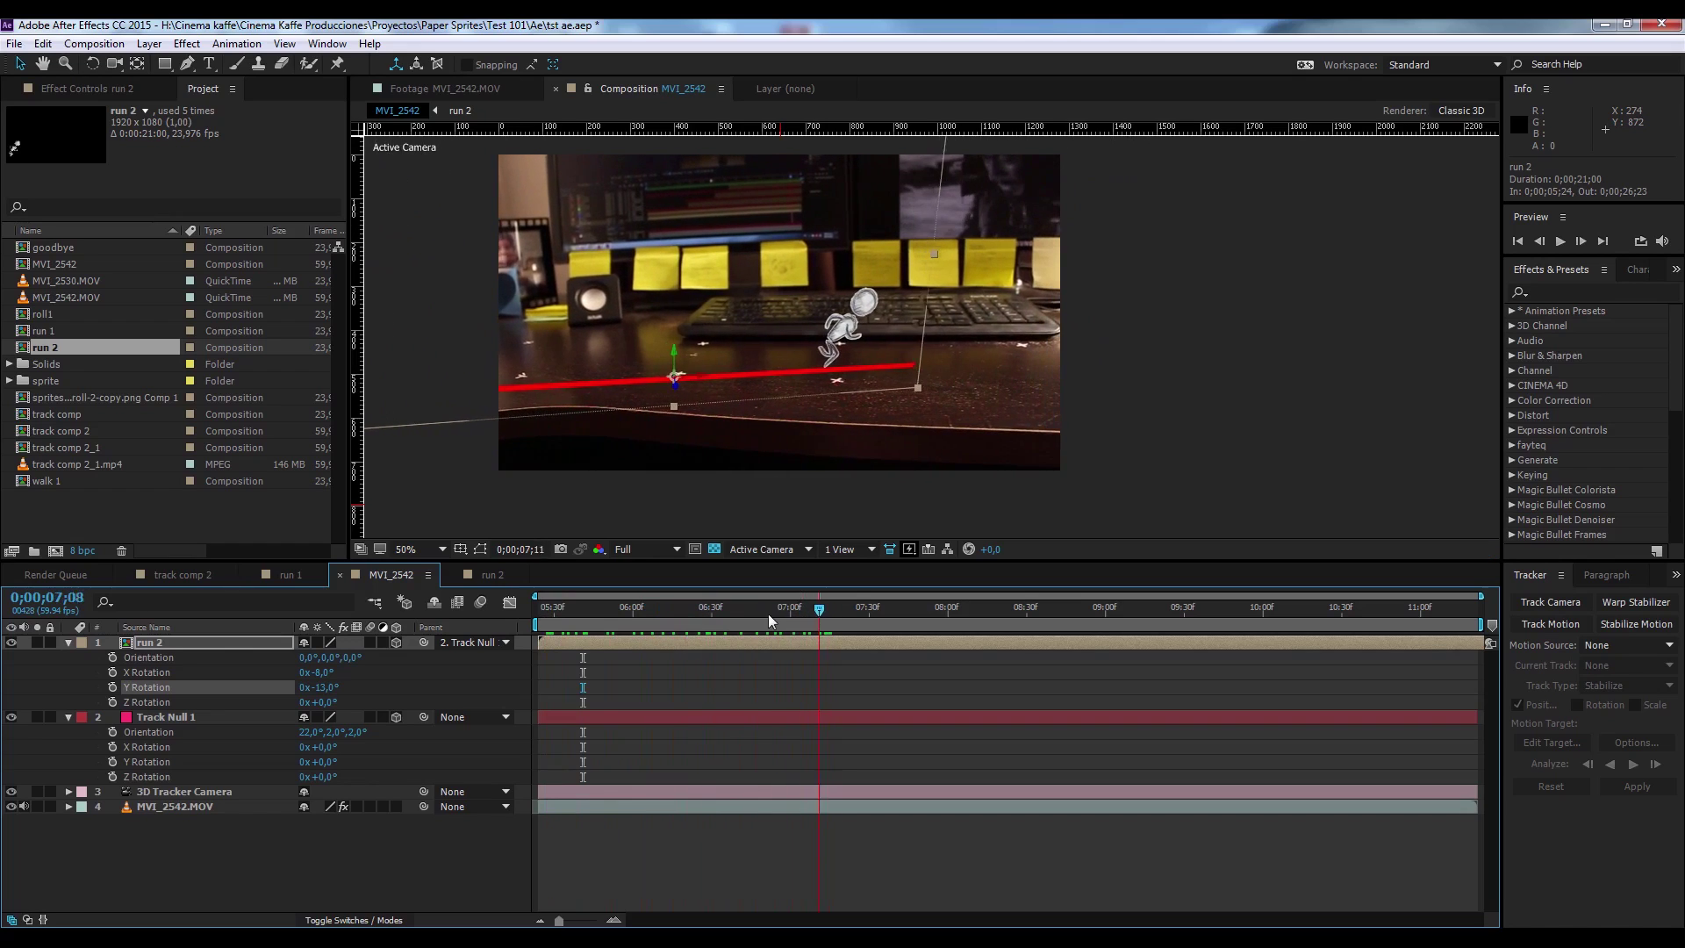
left_click_drag(769, 620, 484, 636)
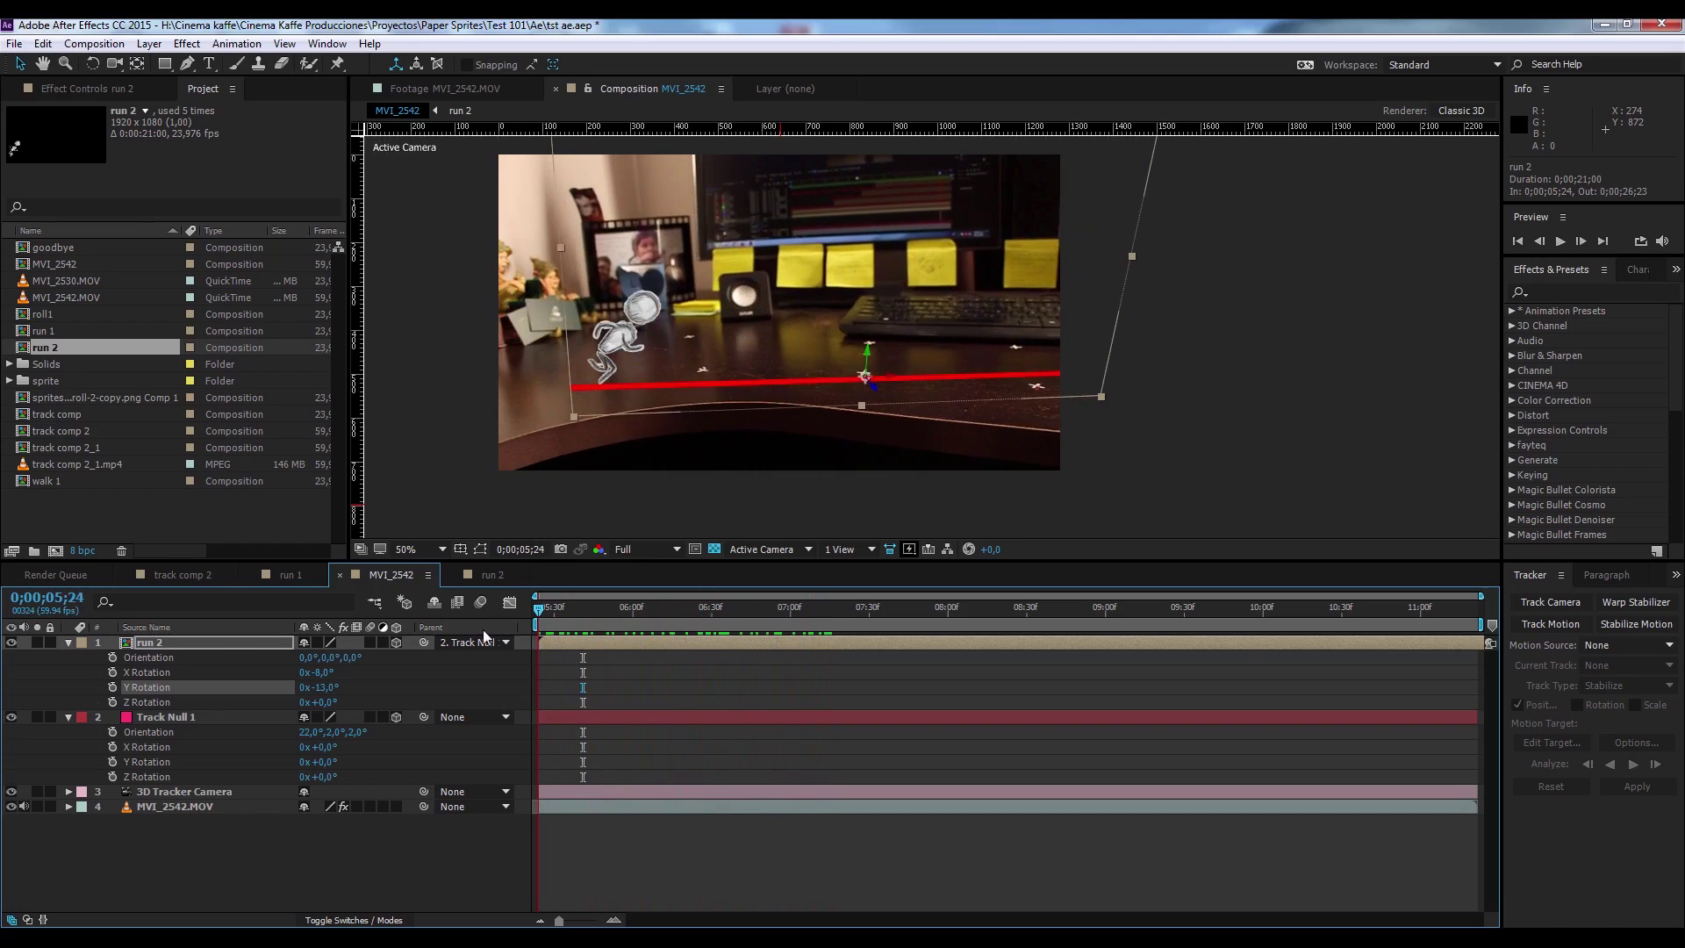
key("space")
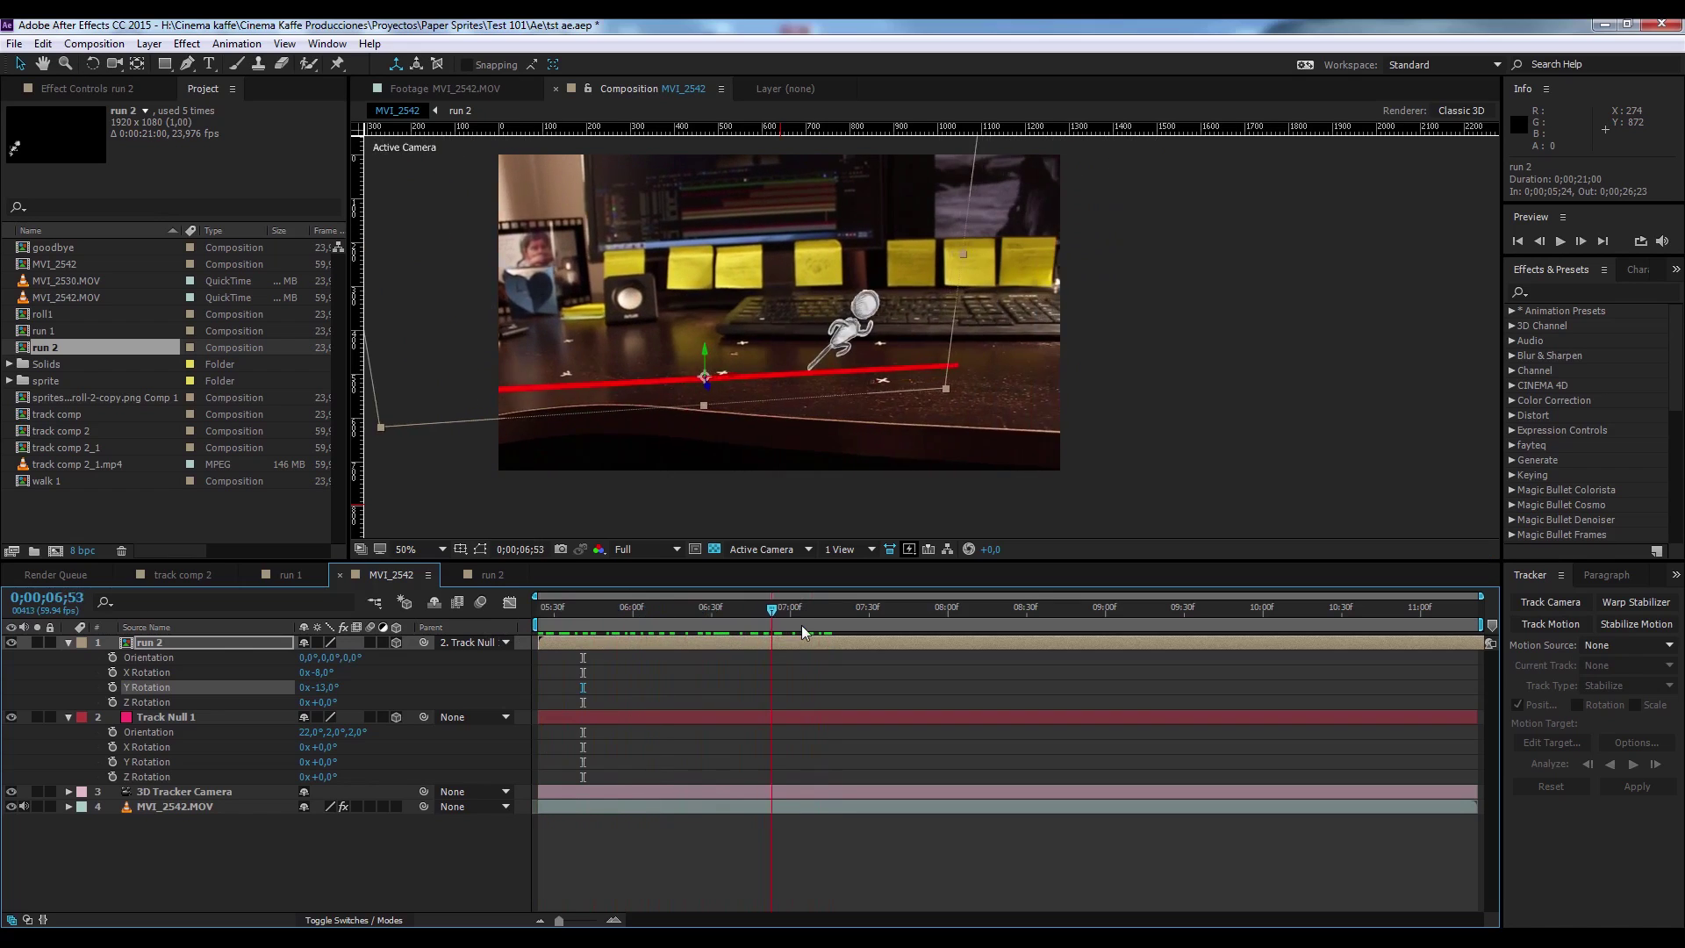
left_click_drag(802, 632, 571, 638)
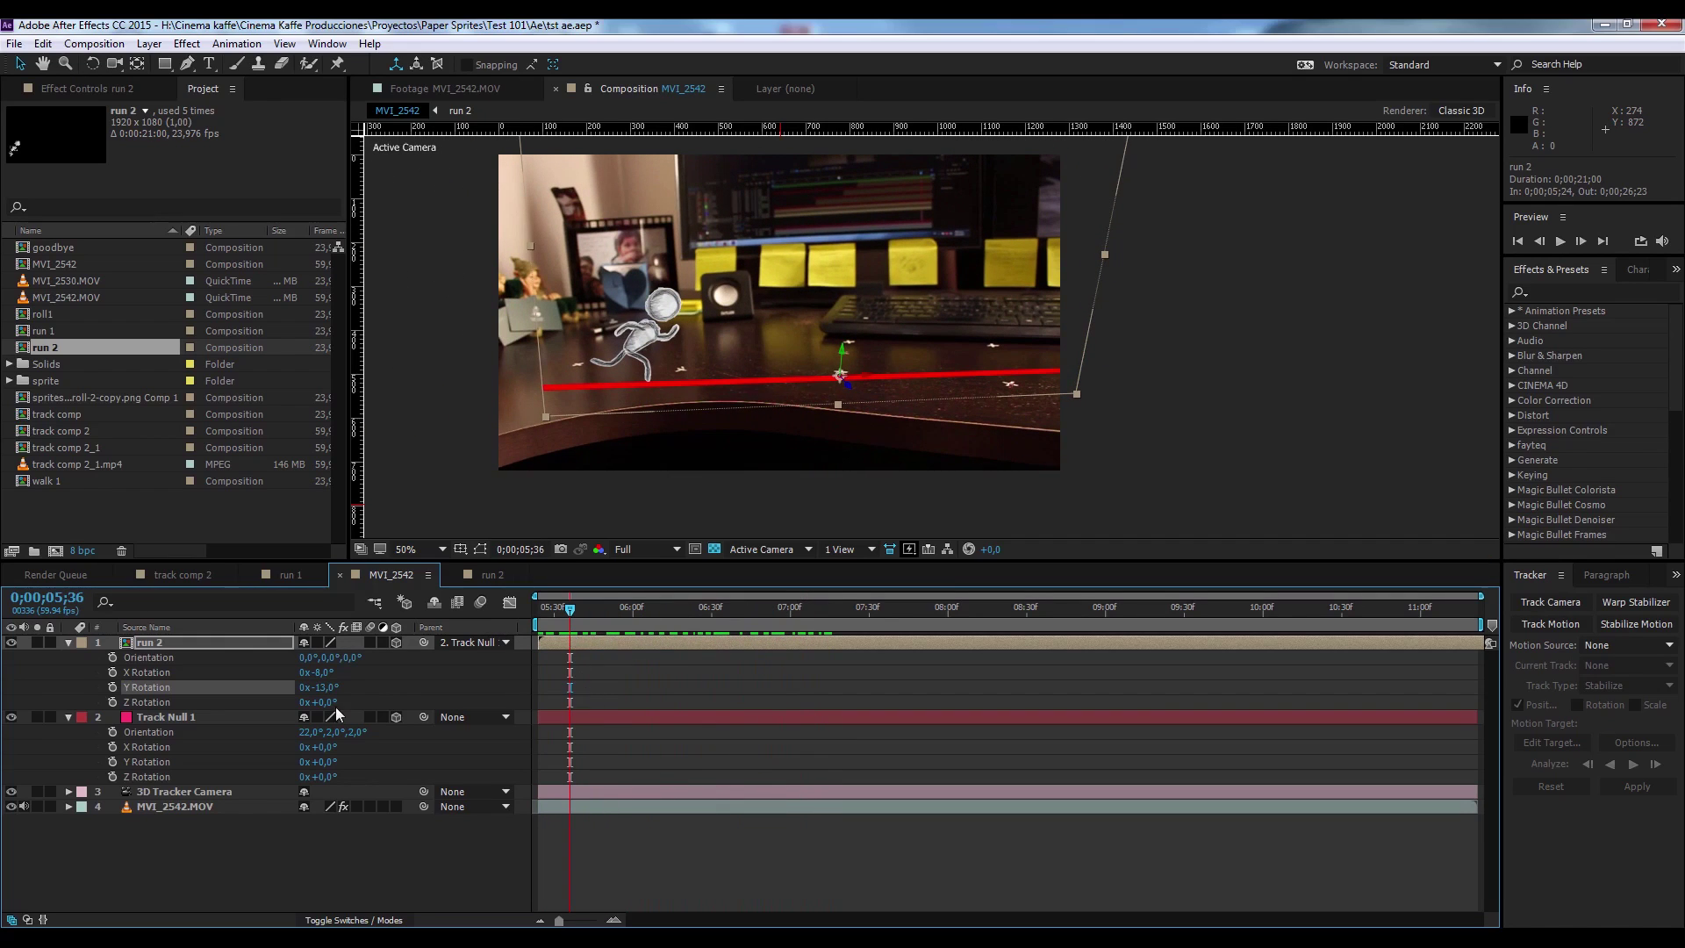
Set run 2's X Rotation to -9°, return to the start, and open the run 2 composition.
left_click(325, 688)
left_click(321, 673)
type("-9")
key("Return")
key("Home")
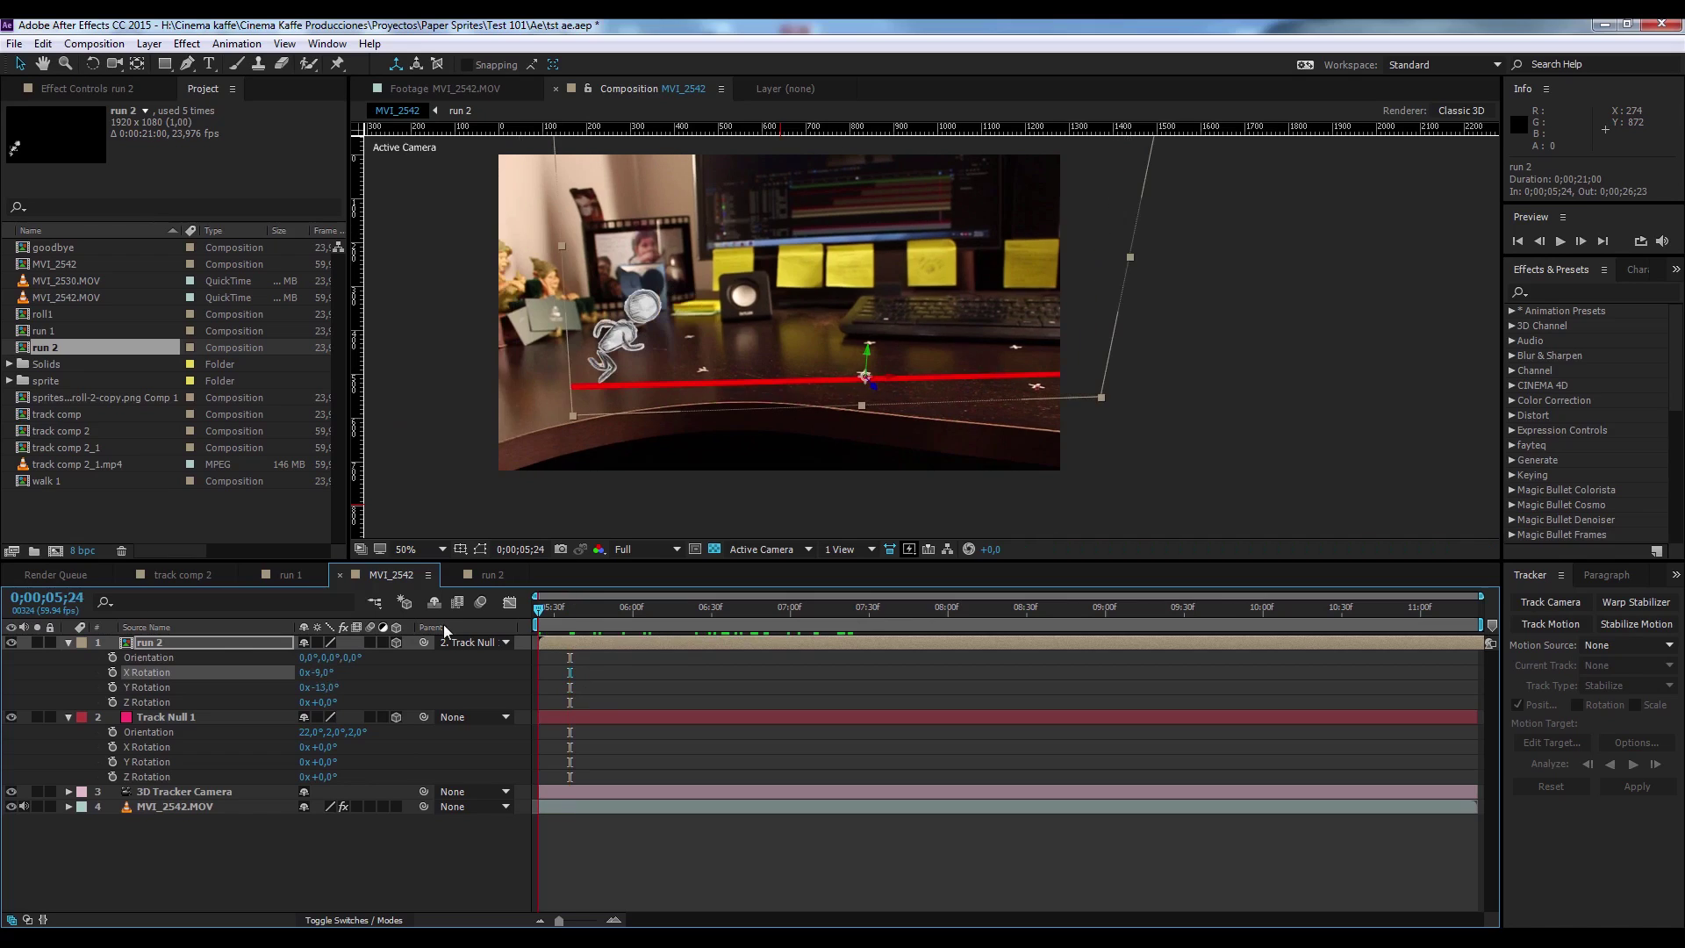
left_click(493, 582)
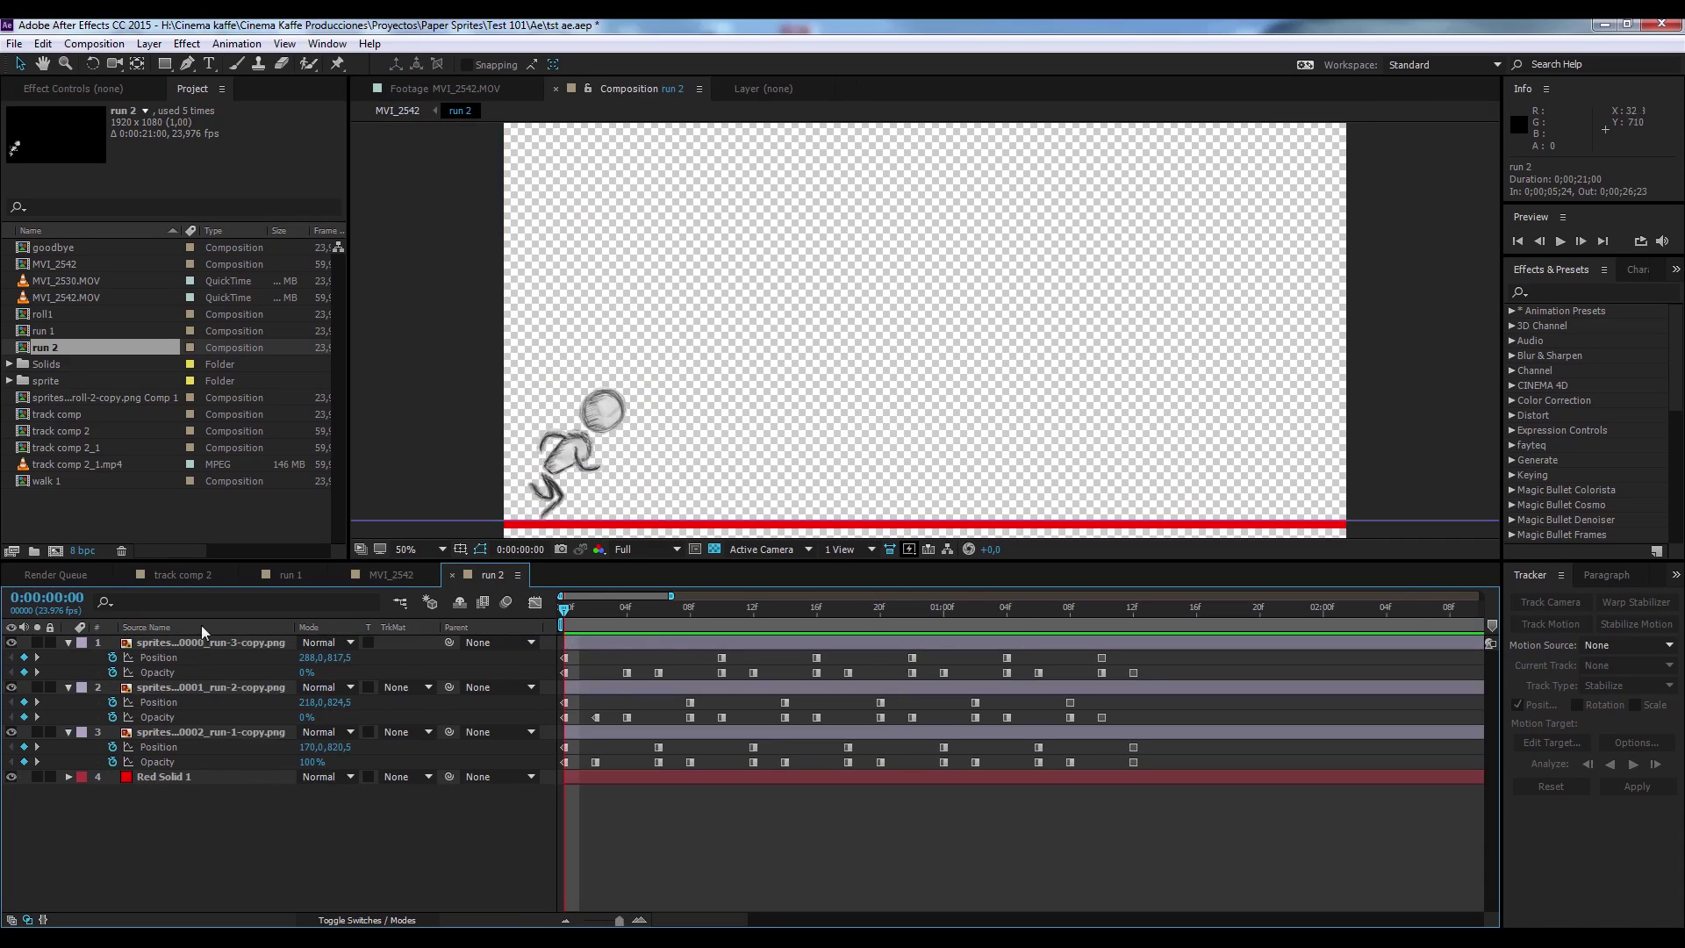
Hide Red Solid 1 in run 2, then scrub the runner in the MVI_2542 composition.
left_click(10, 777)
left_click(413, 575)
mouse_move(640, 608)
left_mouse_down()
mouse_move(808, 622)
mouse_move(570, 643)
left_mouse_up()
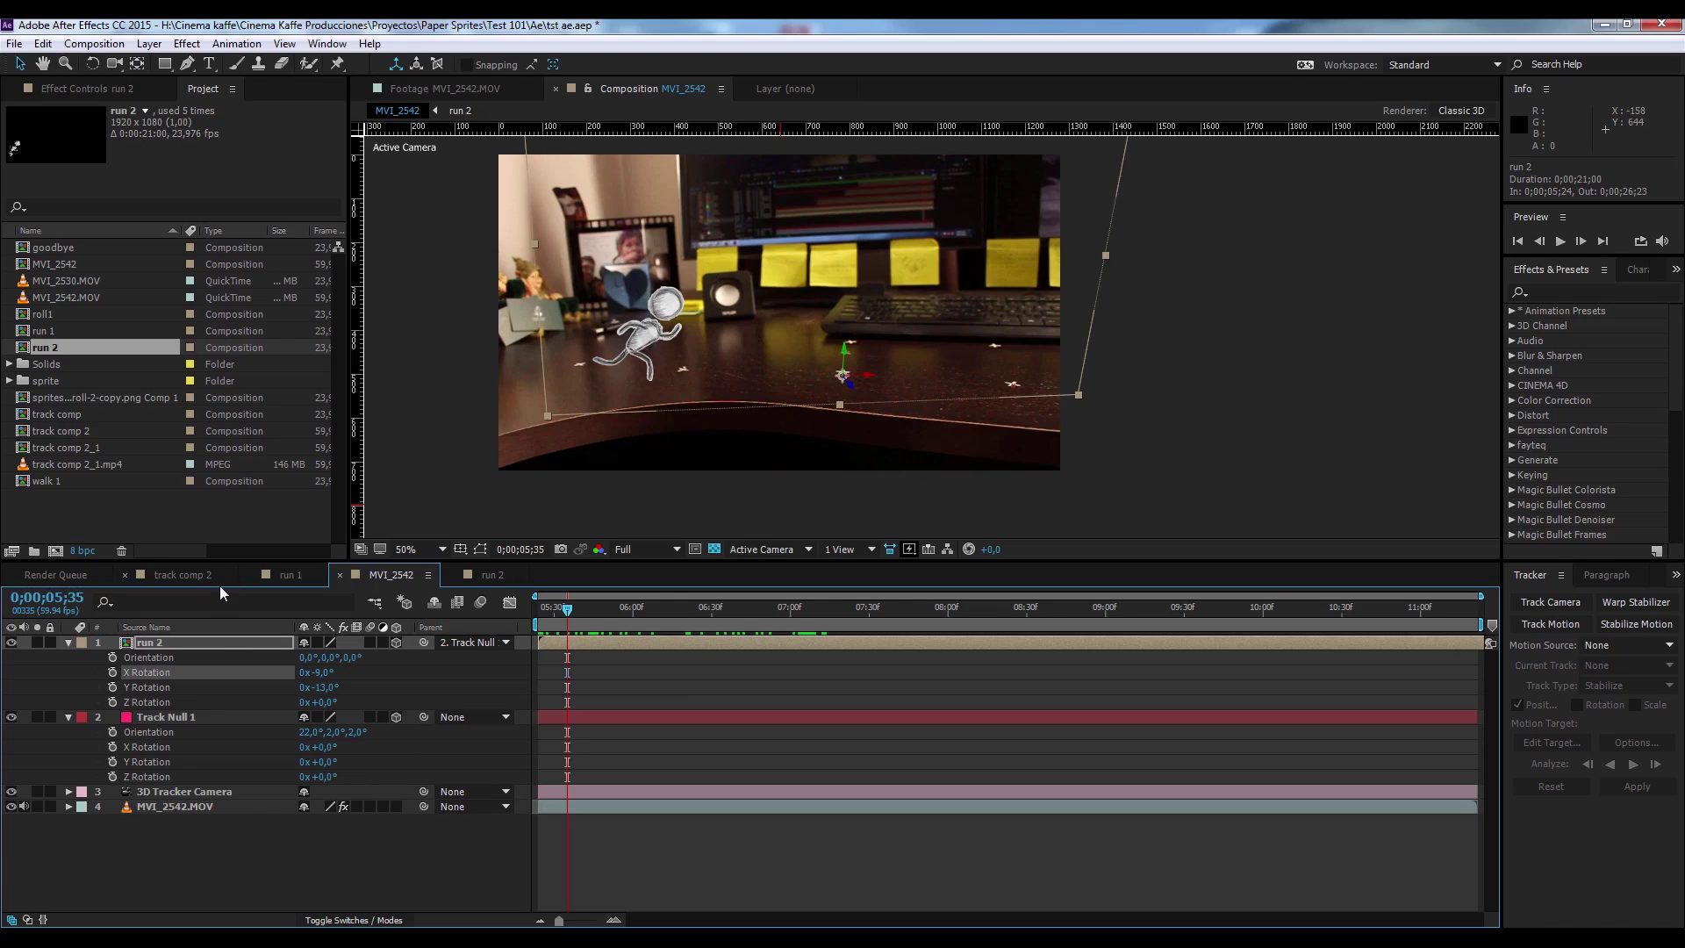
Check the earlier composition's finished reflection for reference, then return to MVI_2542.
left_click(200, 575)
left_click_drag(625, 613, 1000, 607)
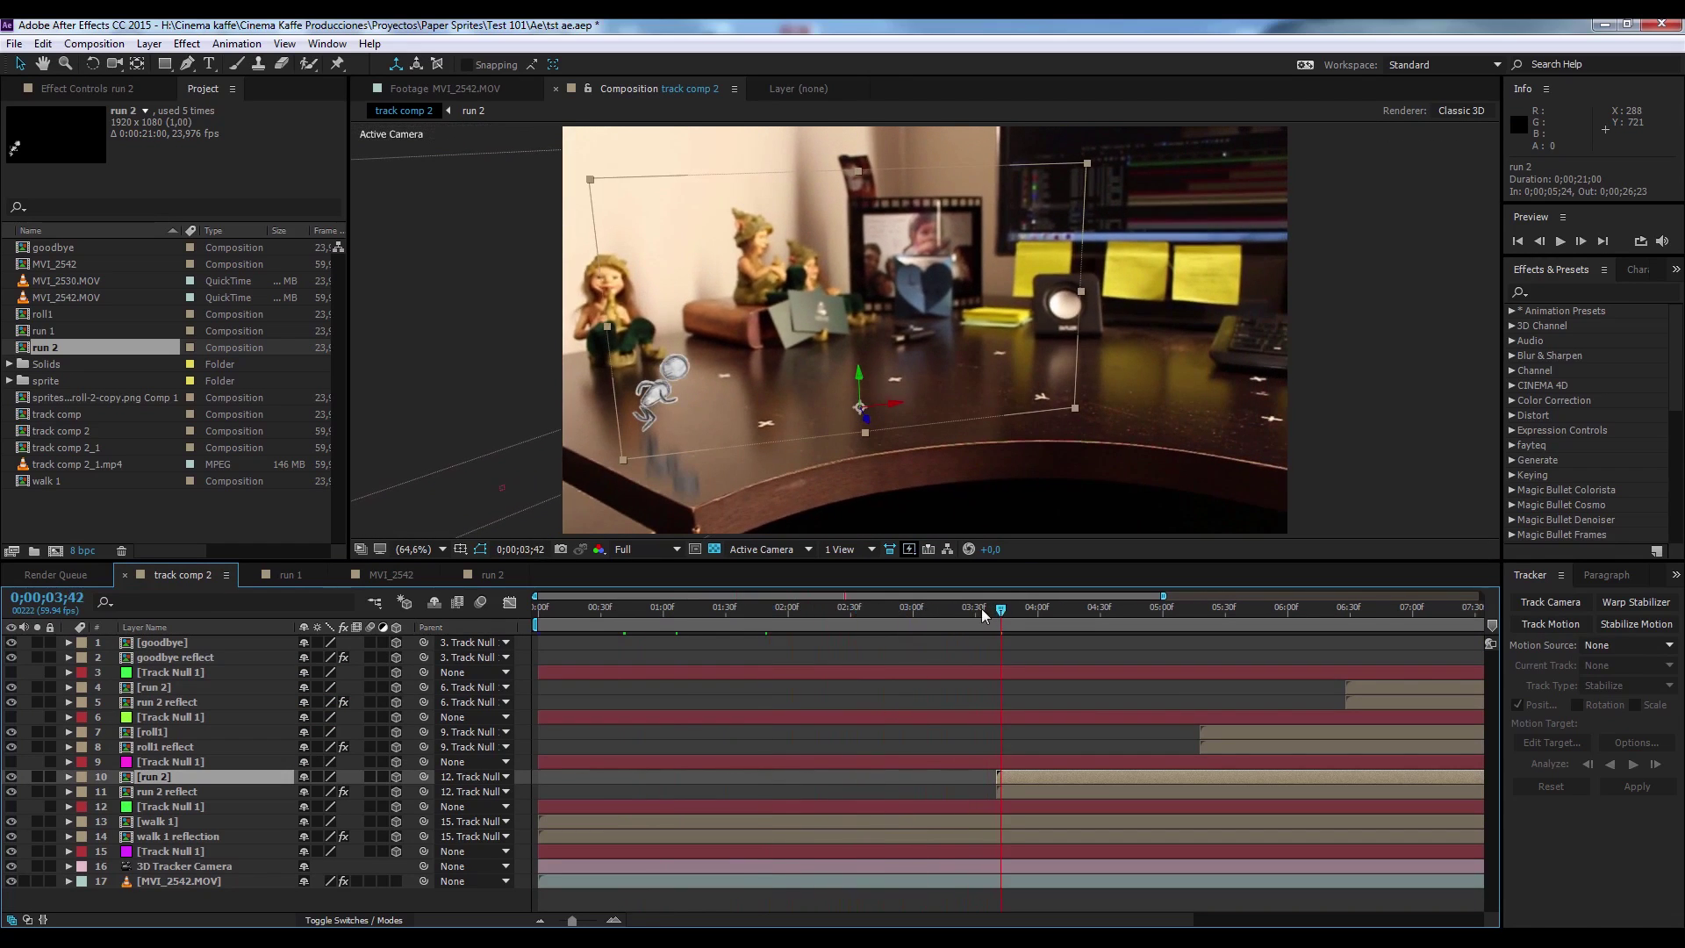
left_click(379, 572)
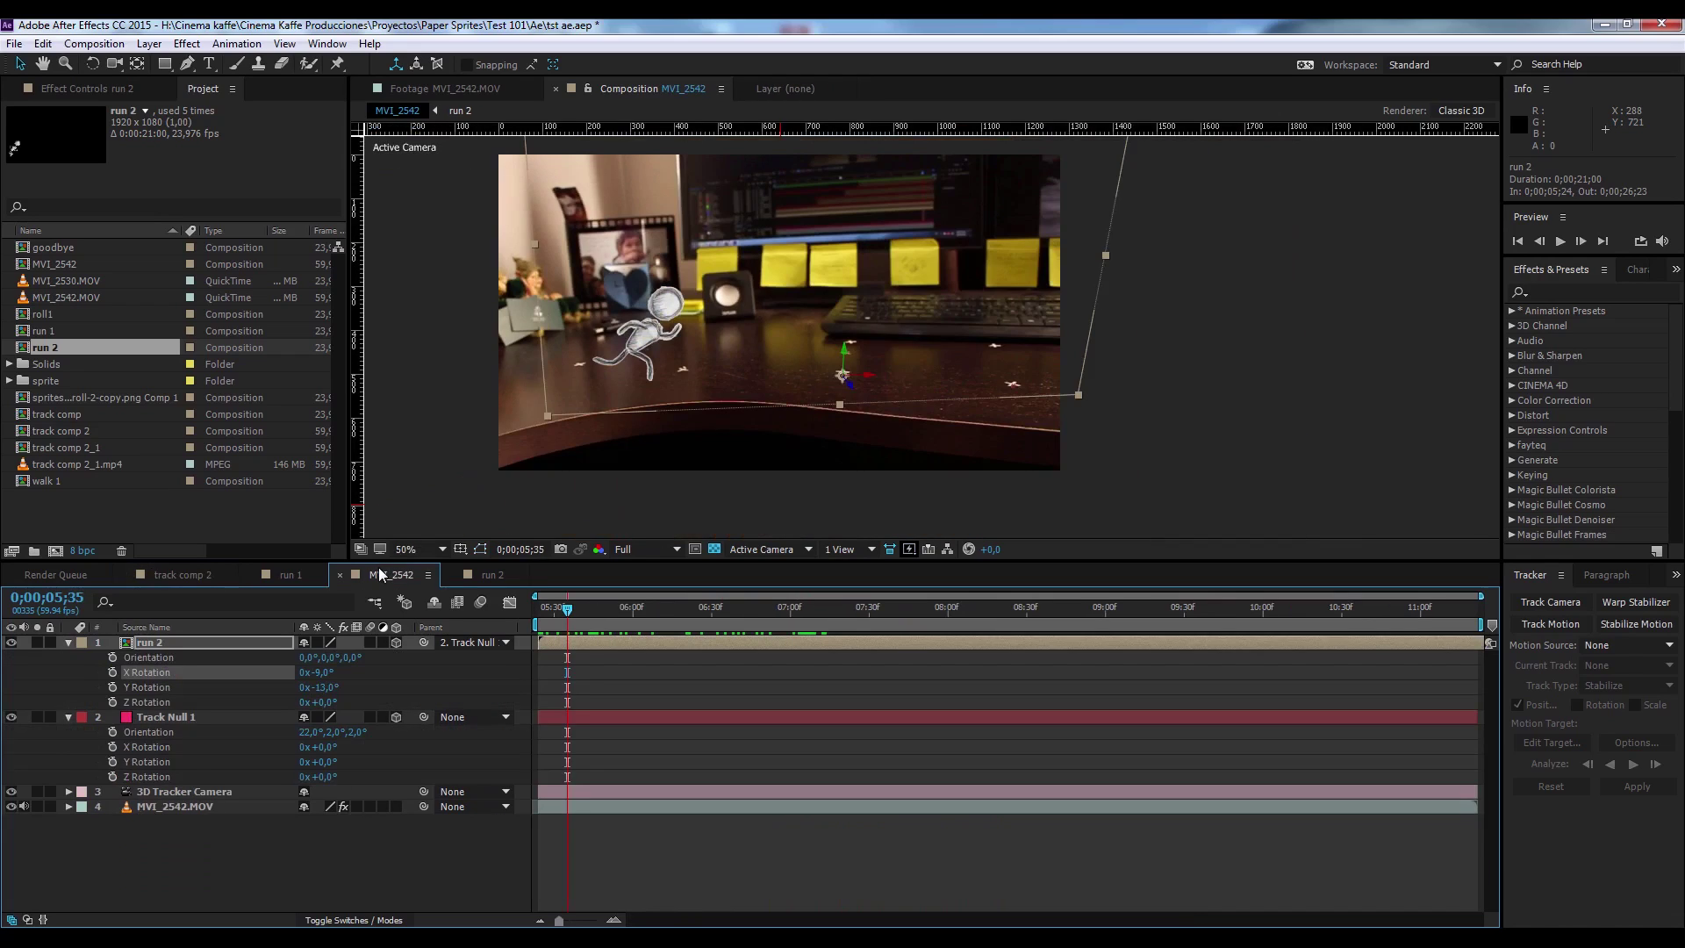
Duplicate run 2, rename the copy 'run 2 reflejo', and show its Scale.
left_click(191, 642)
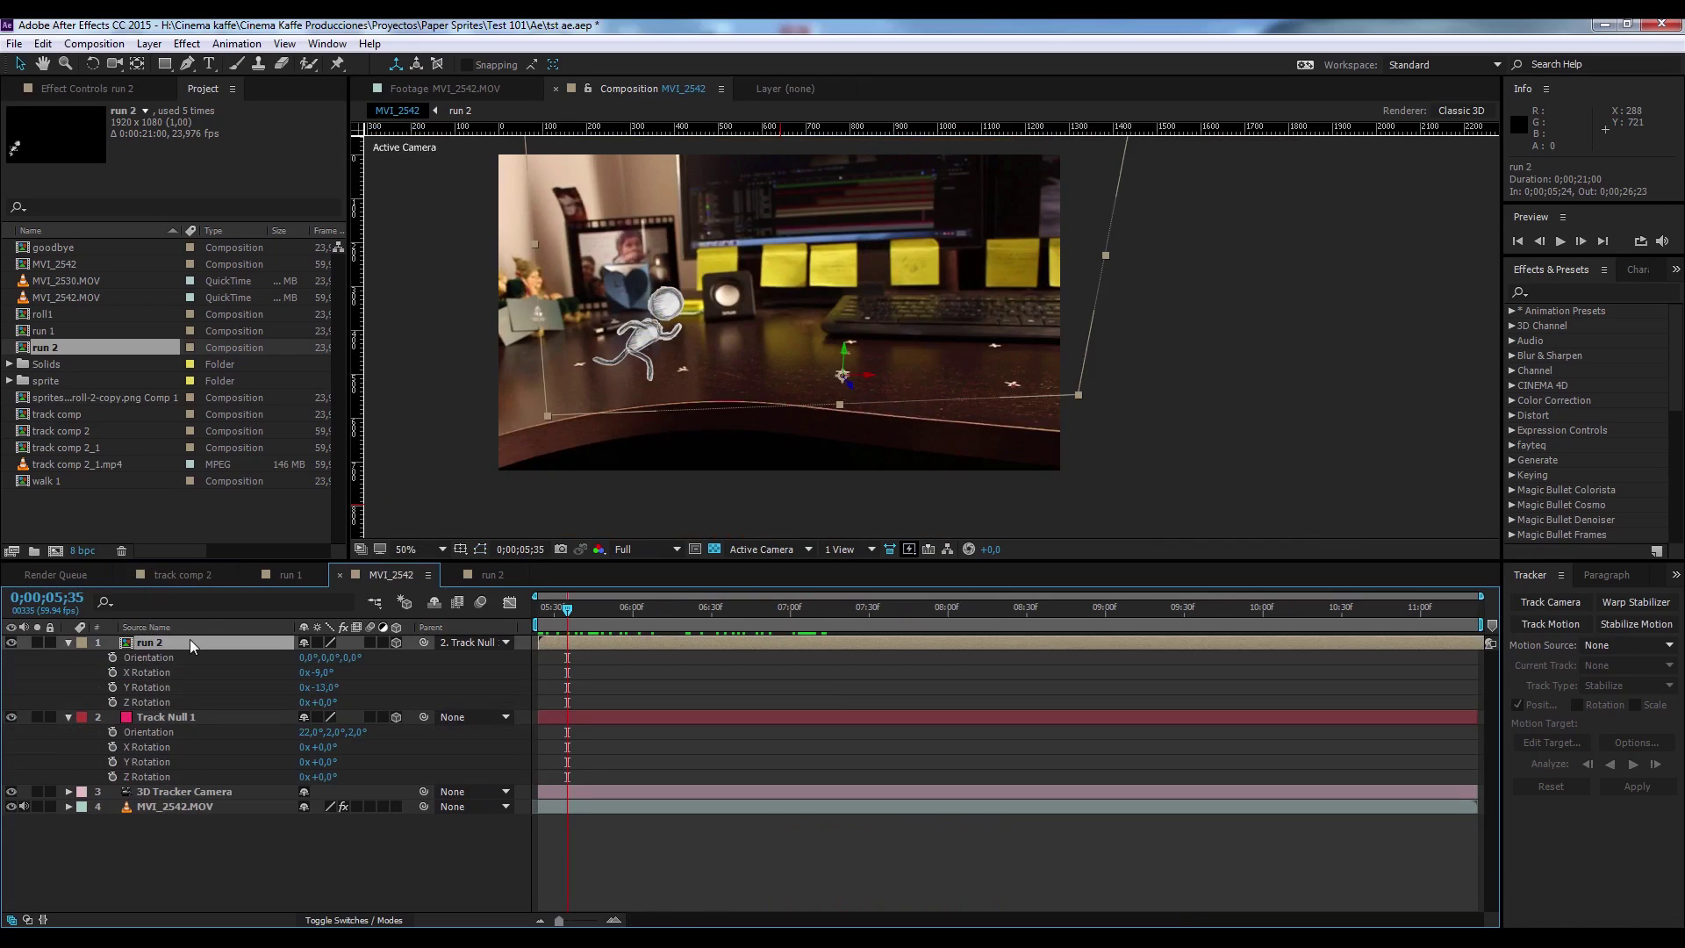
key("ctrl+d")
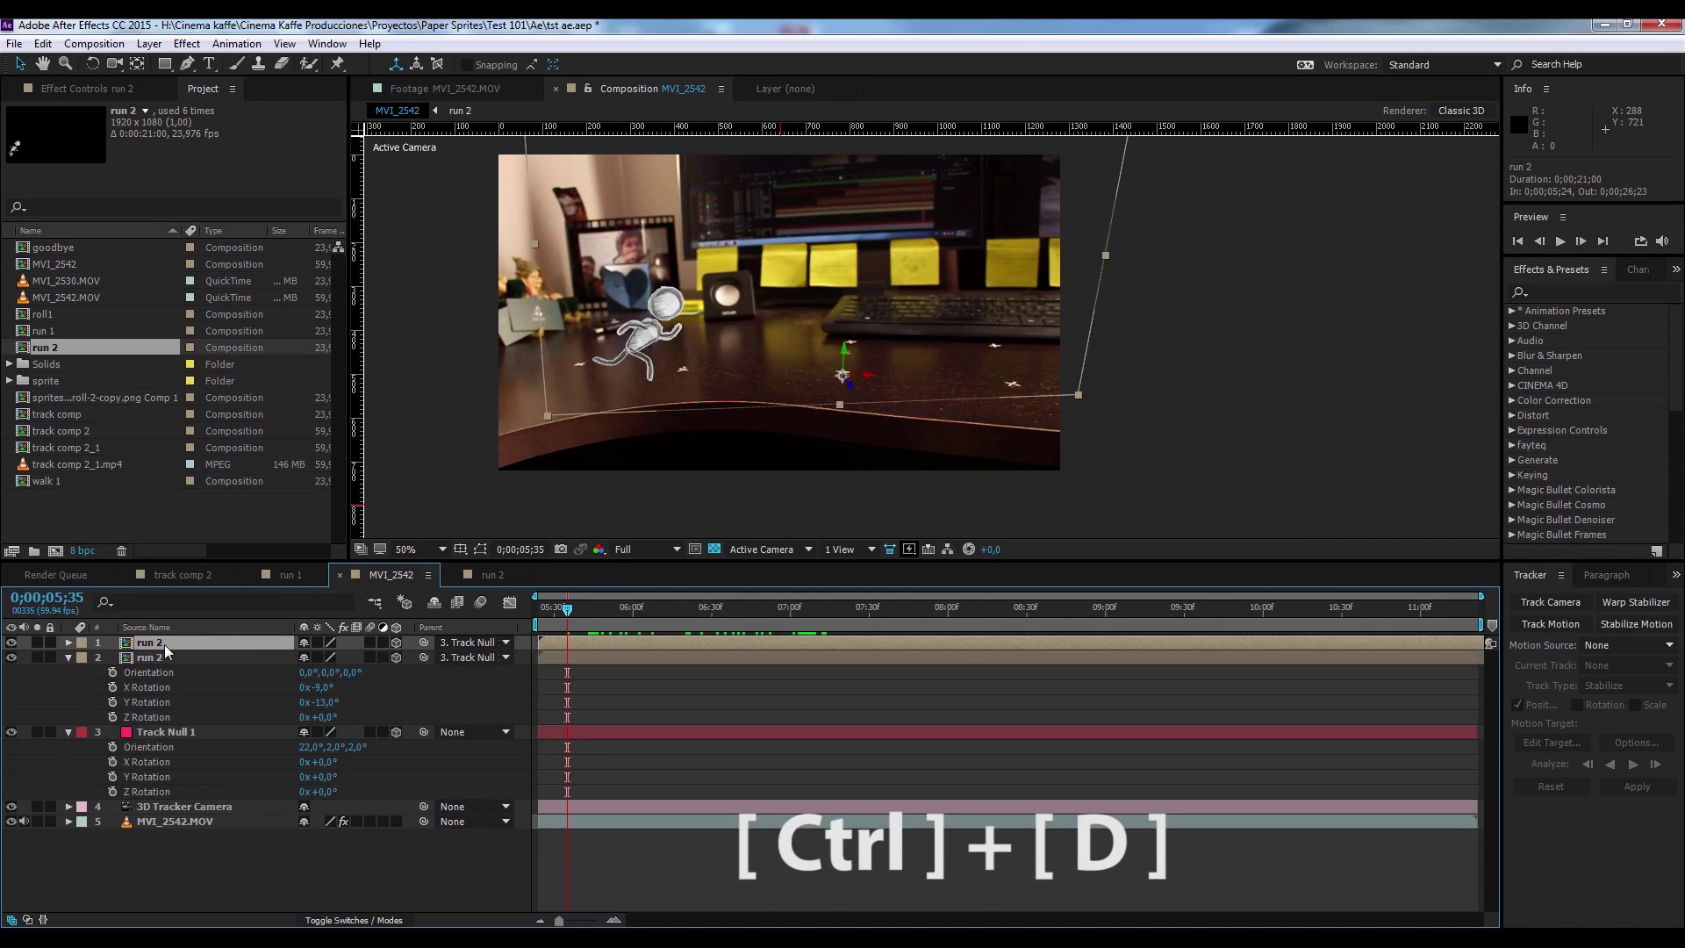
key("Return")
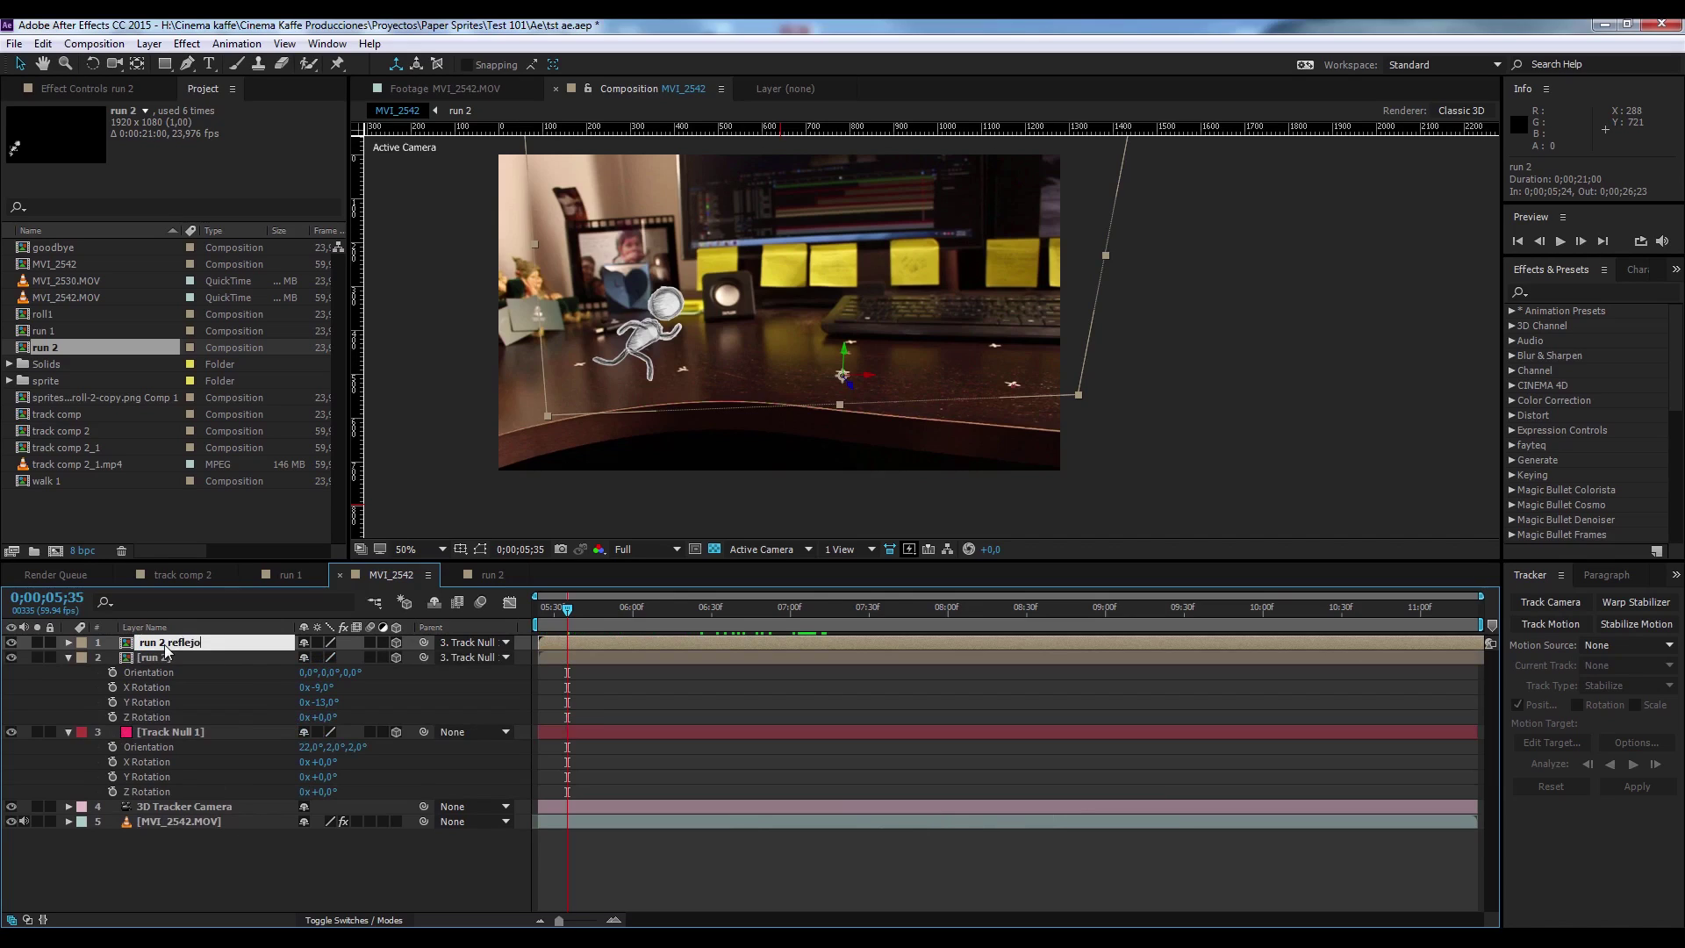
key("Return")
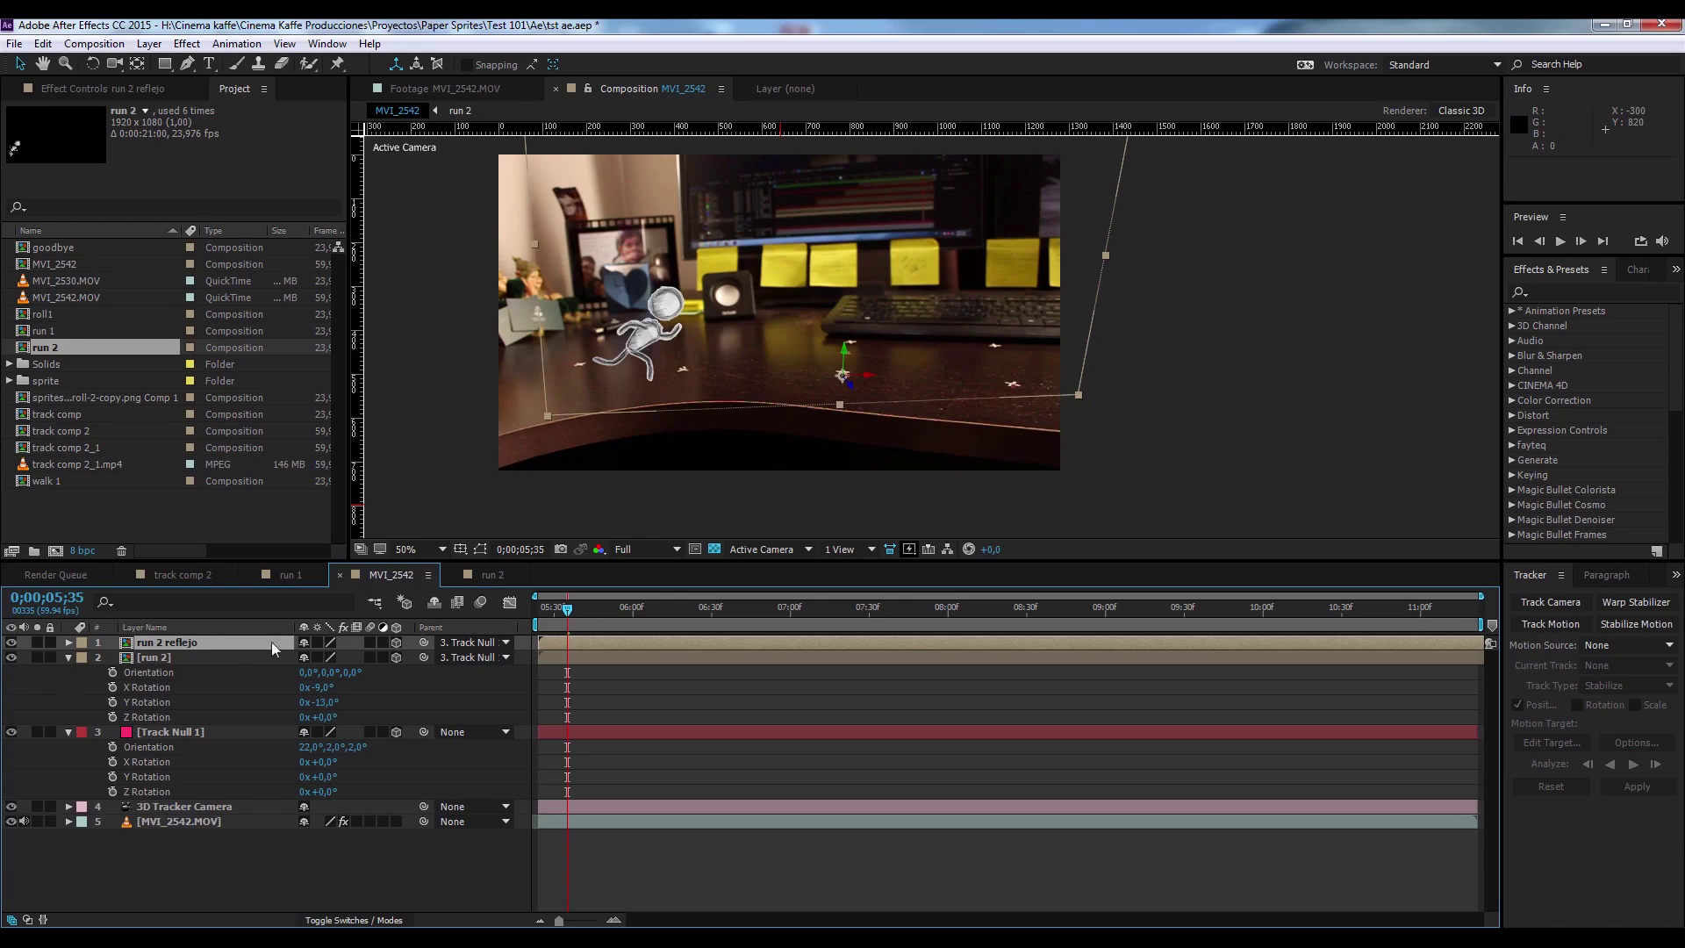
key("s")
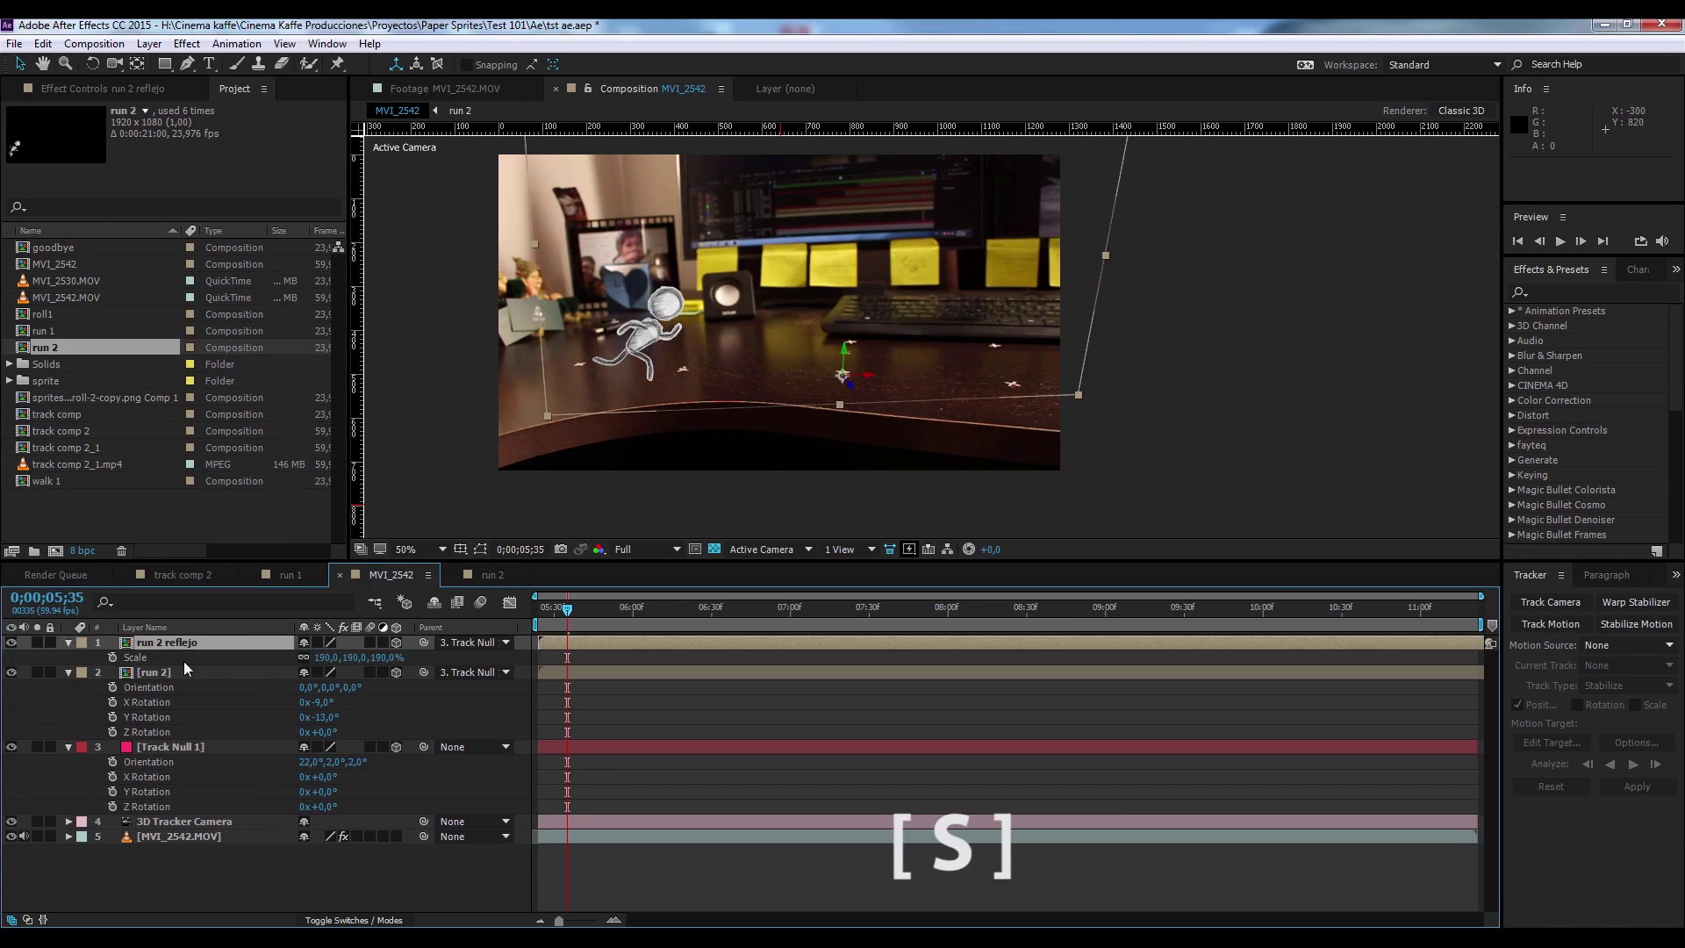
Unlink run 2 reflejo's Scale and set it to 190, -190% to flip the runner upside down.
left_click(304, 659)
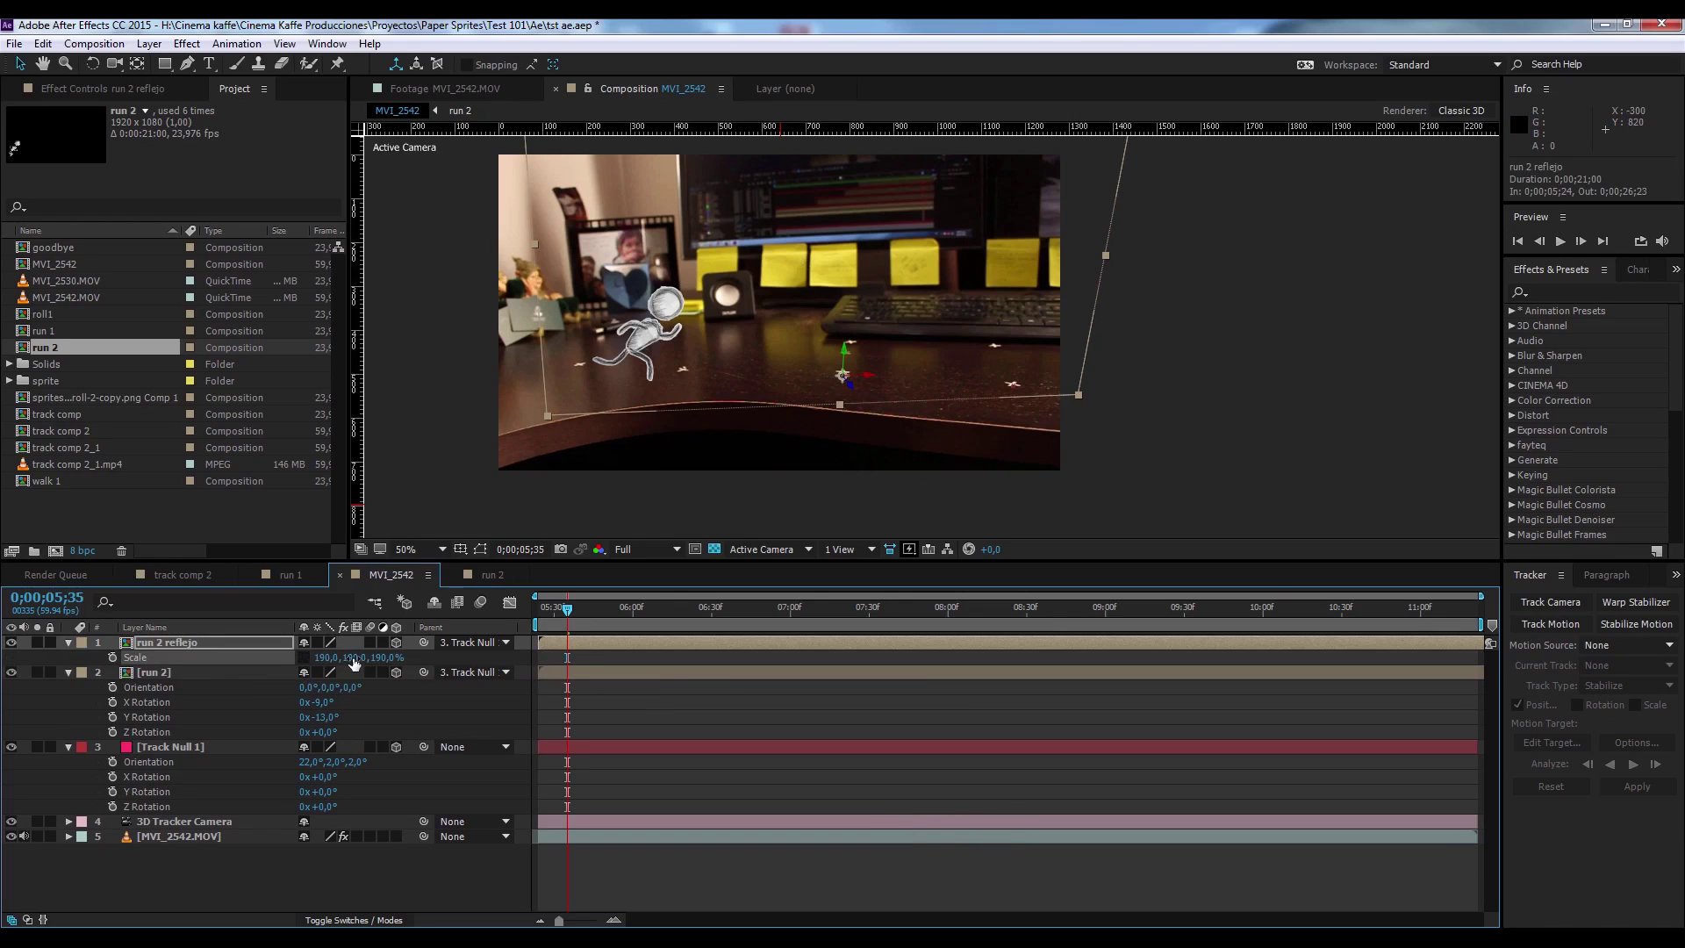
left_click(352, 658)
left_click(345, 658)
type("-")
key("Return")
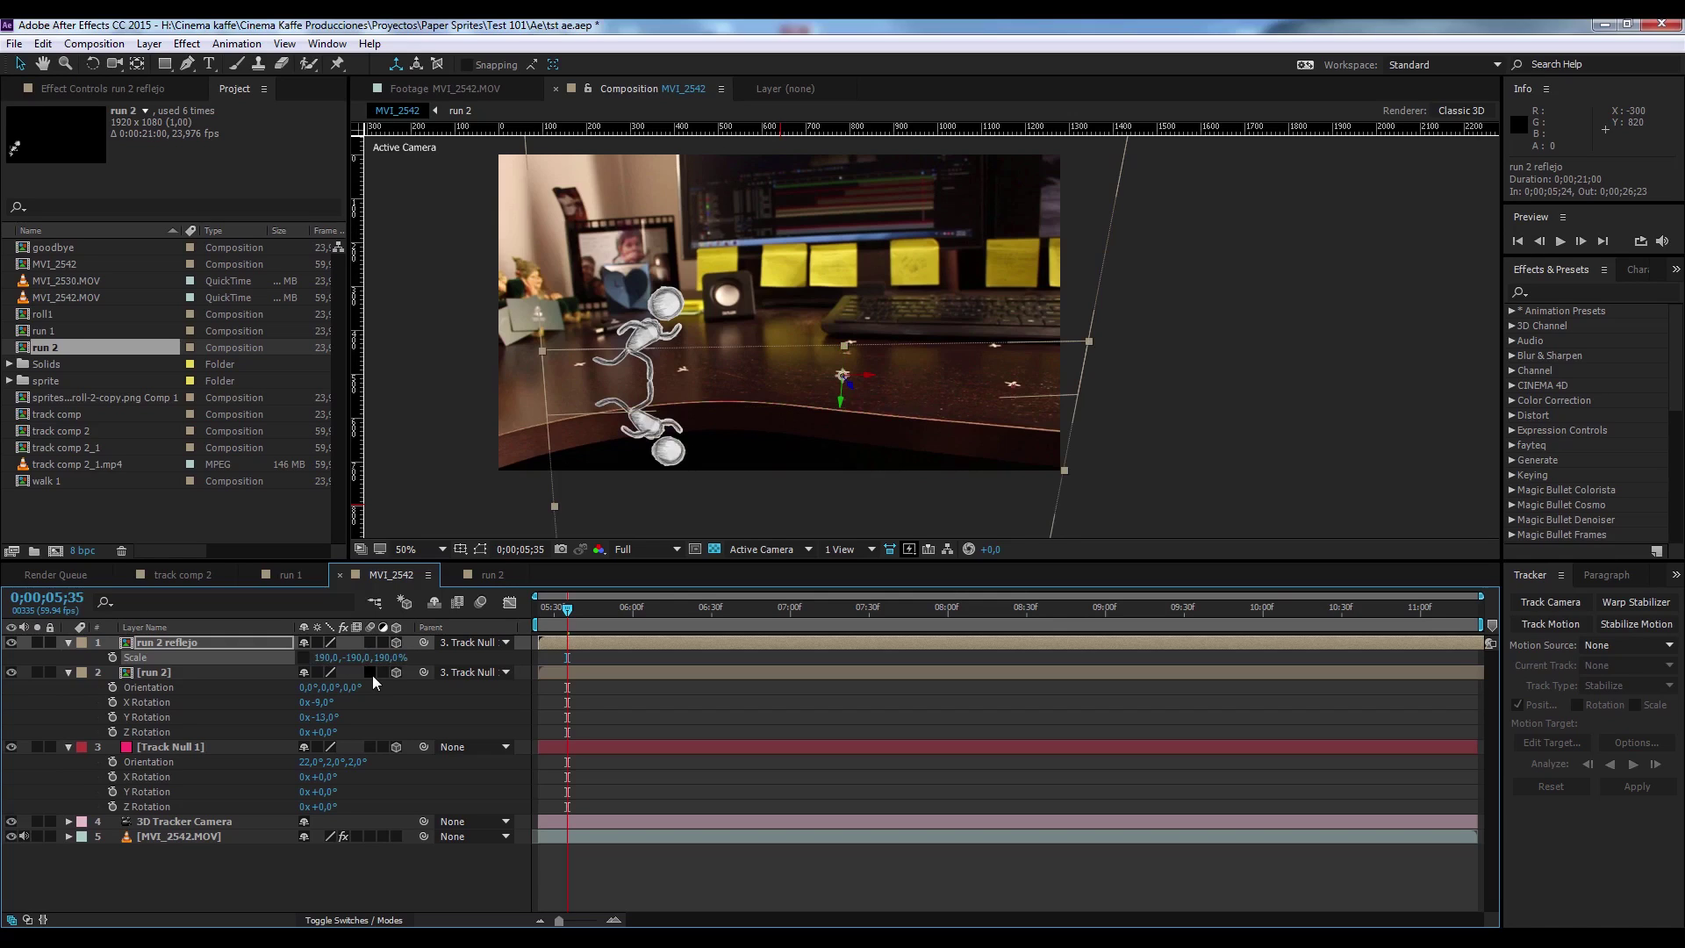
left_click(304, 658)
mouse_move(566, 619)
left_mouse_down()
mouse_move(749, 620)
mouse_move(564, 620)
left_mouse_up()
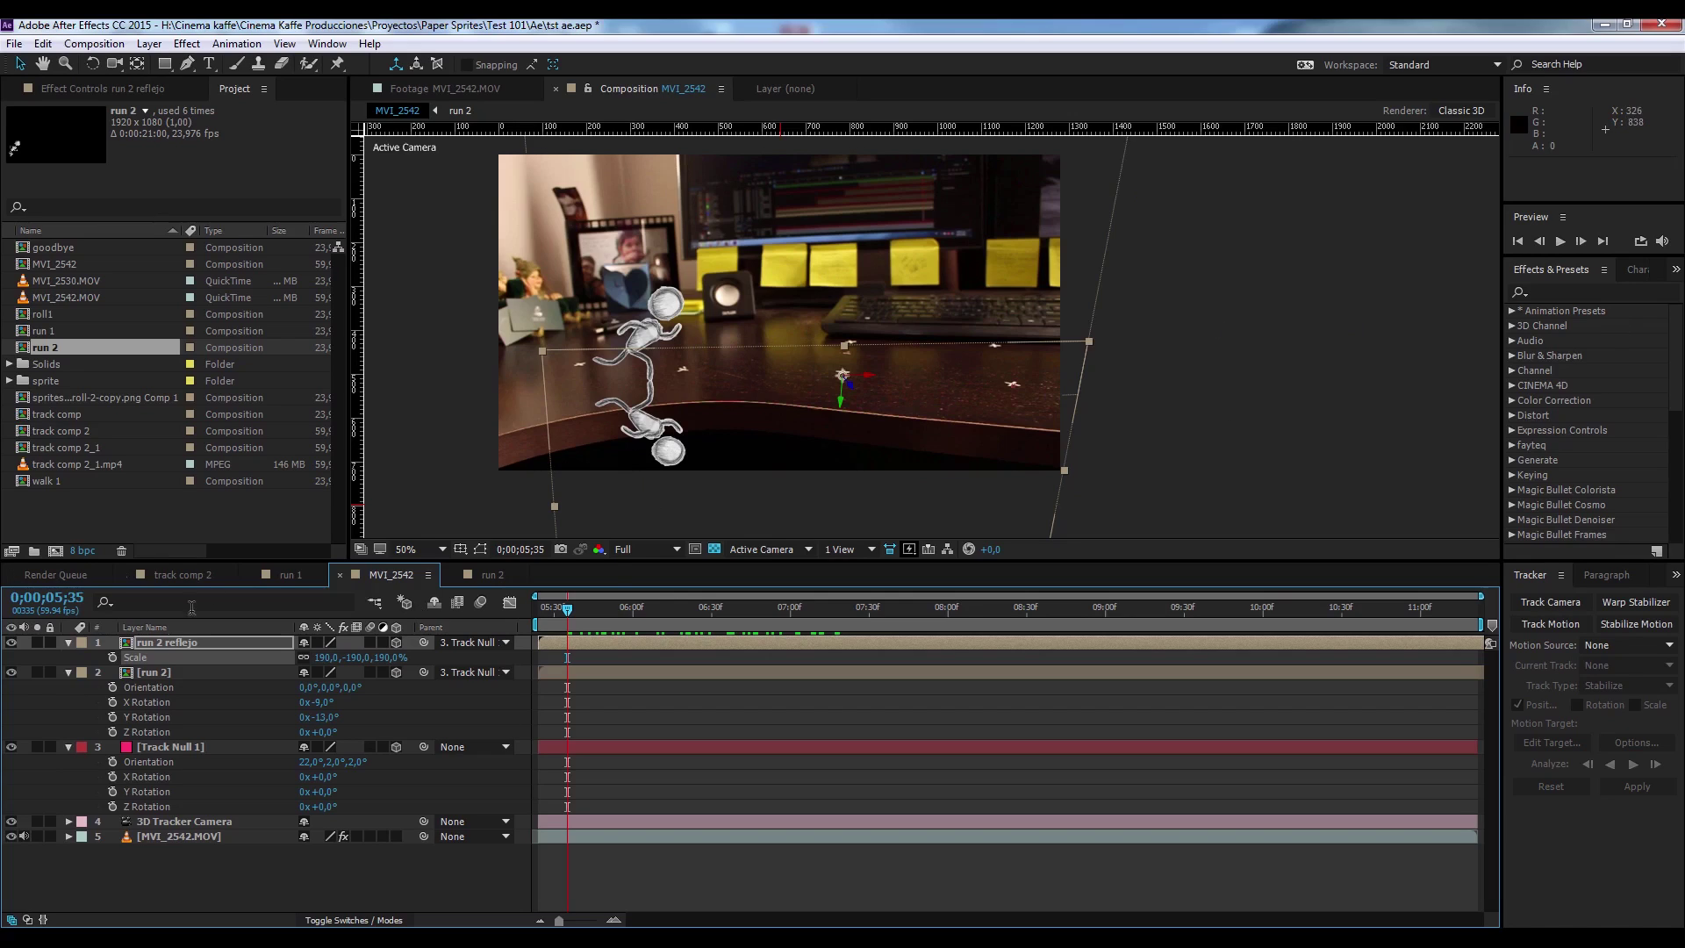
Apply Brightness & Contrast to run 2 reflejo with Brightness at -114.
left_click(1563, 290)
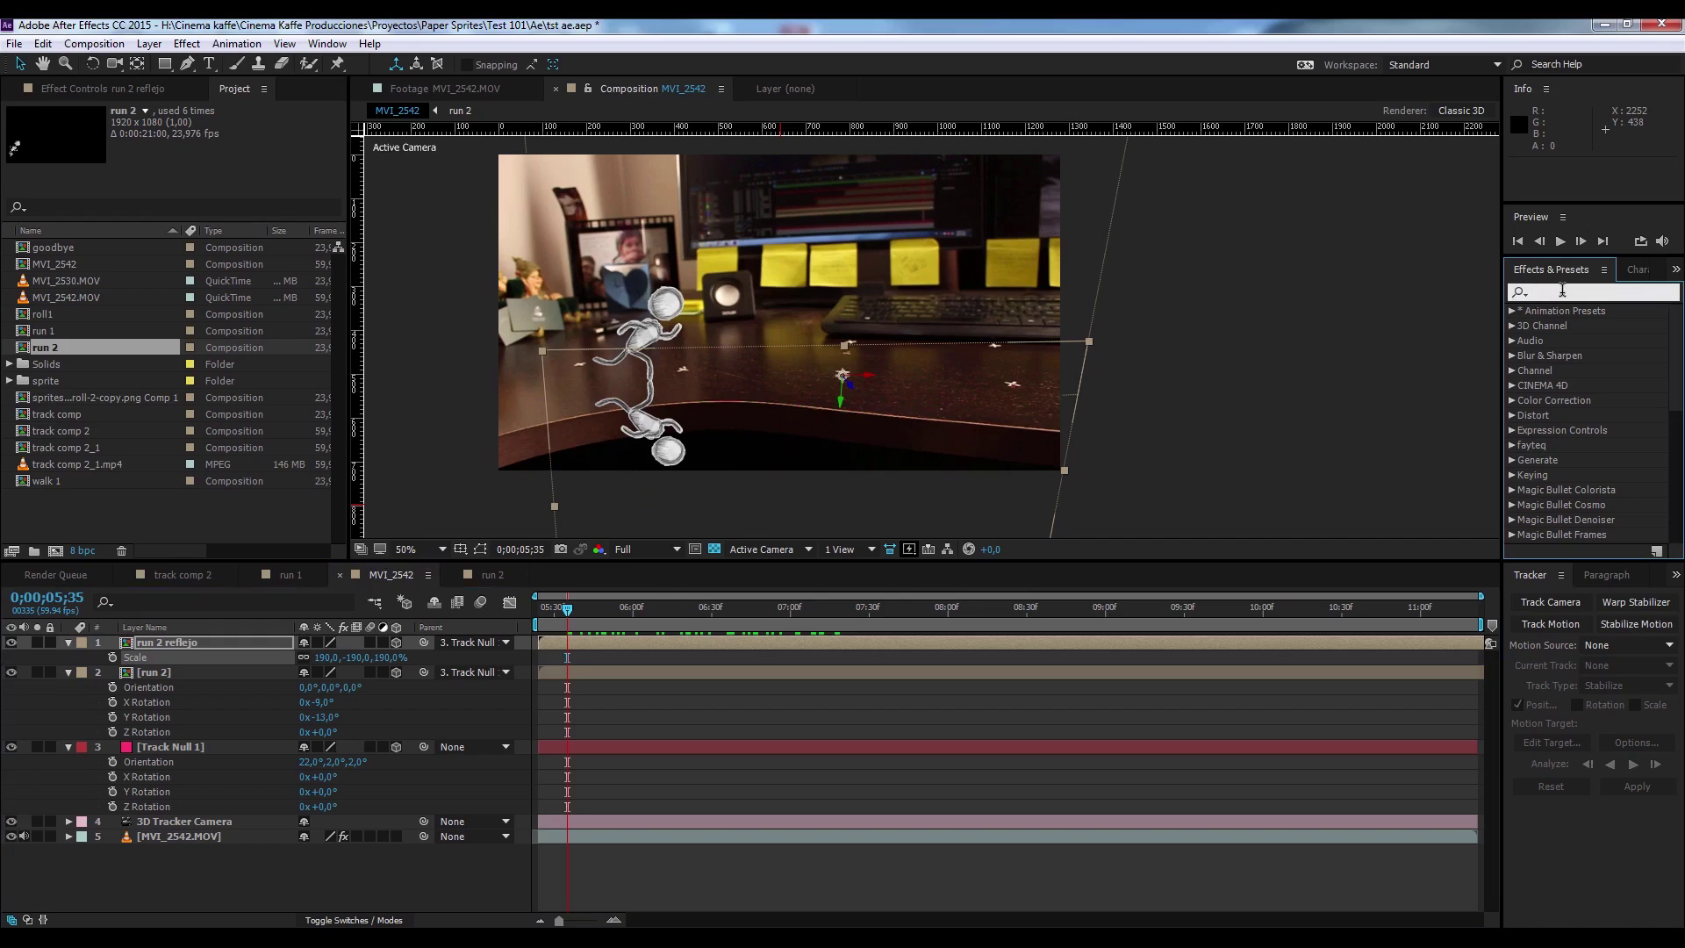
type("contrast")
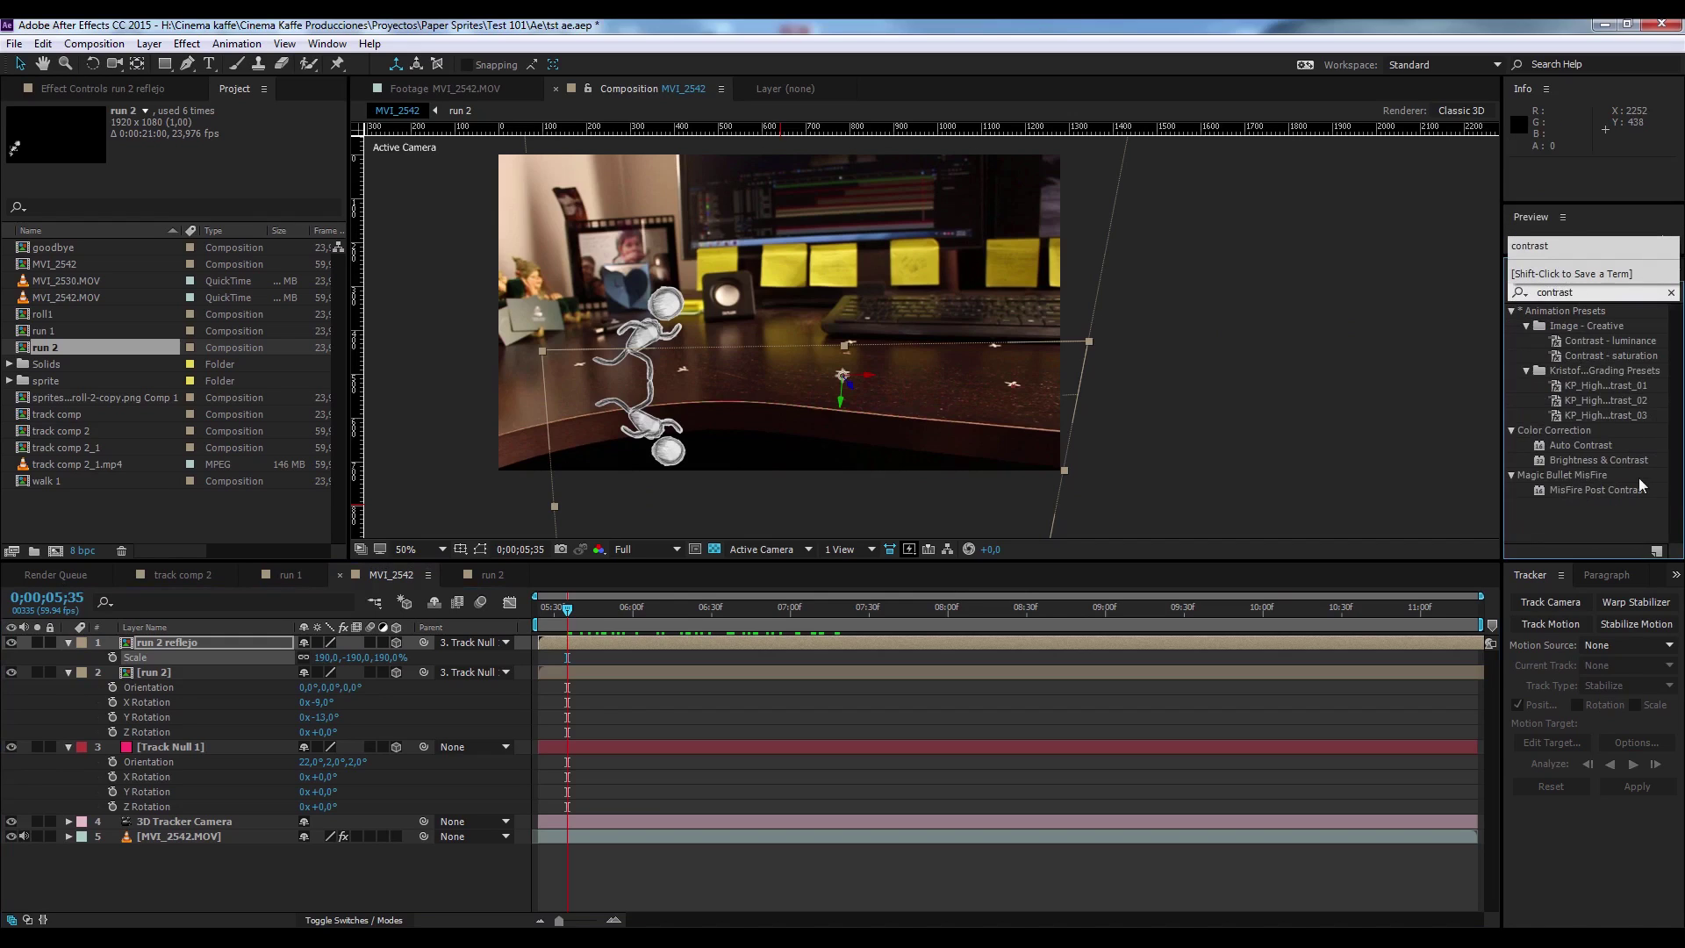
left_click_drag(1591, 460, 150, 645)
left_click_drag(191, 140, 88, 128)
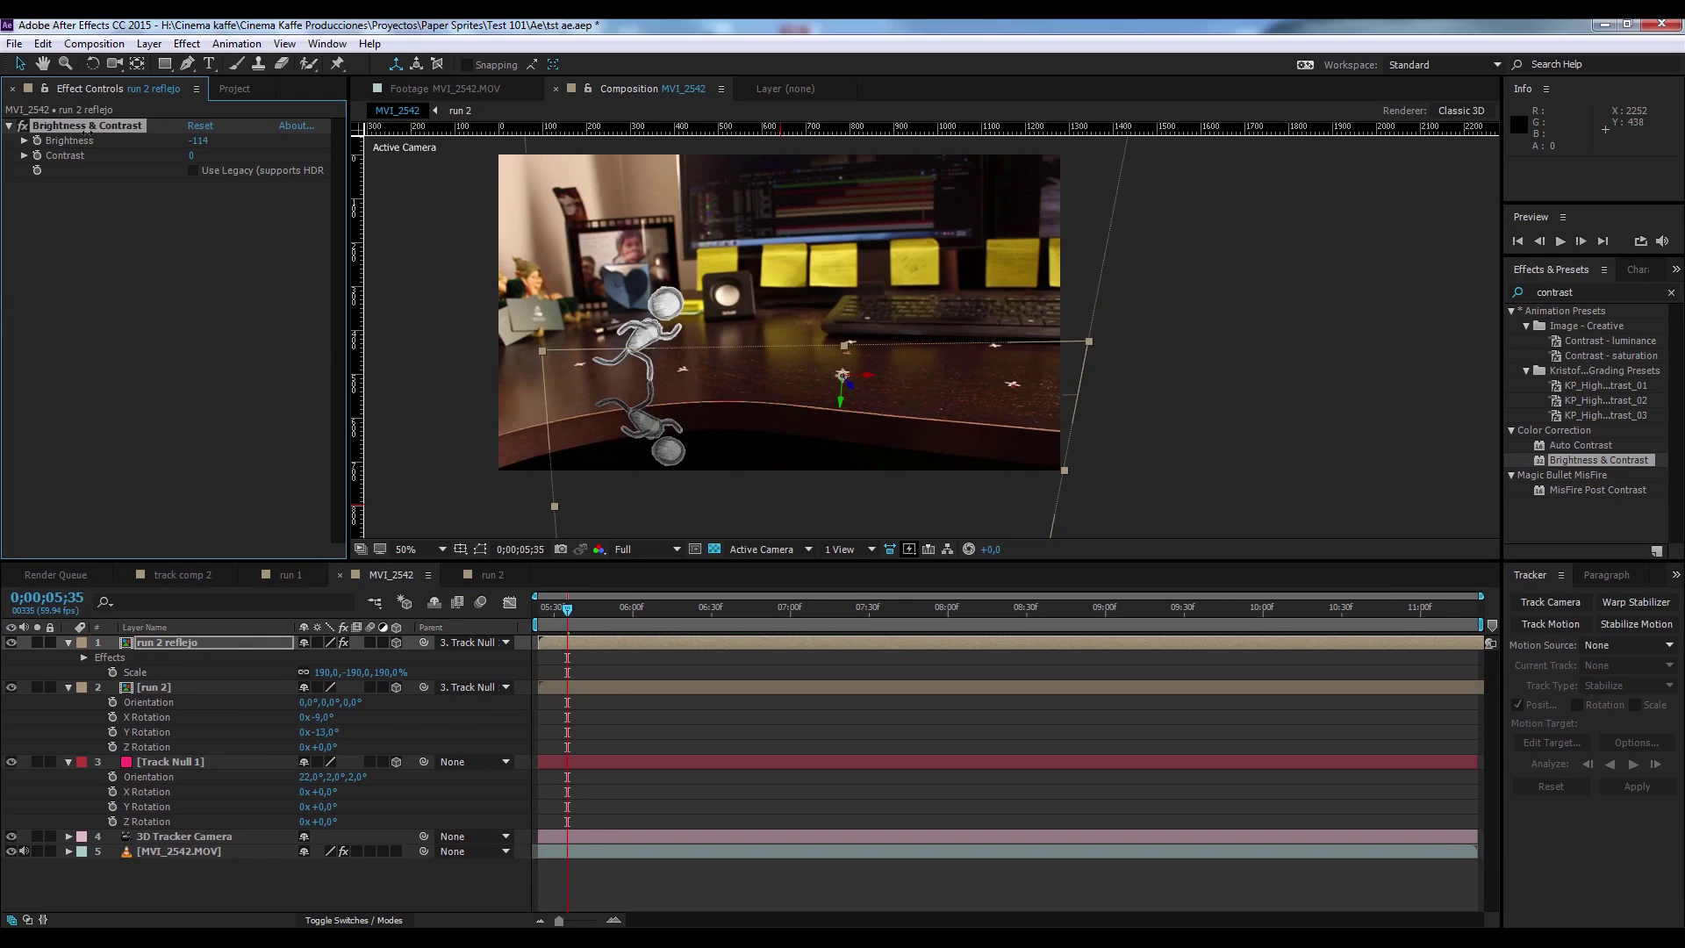
left_click(1588, 293)
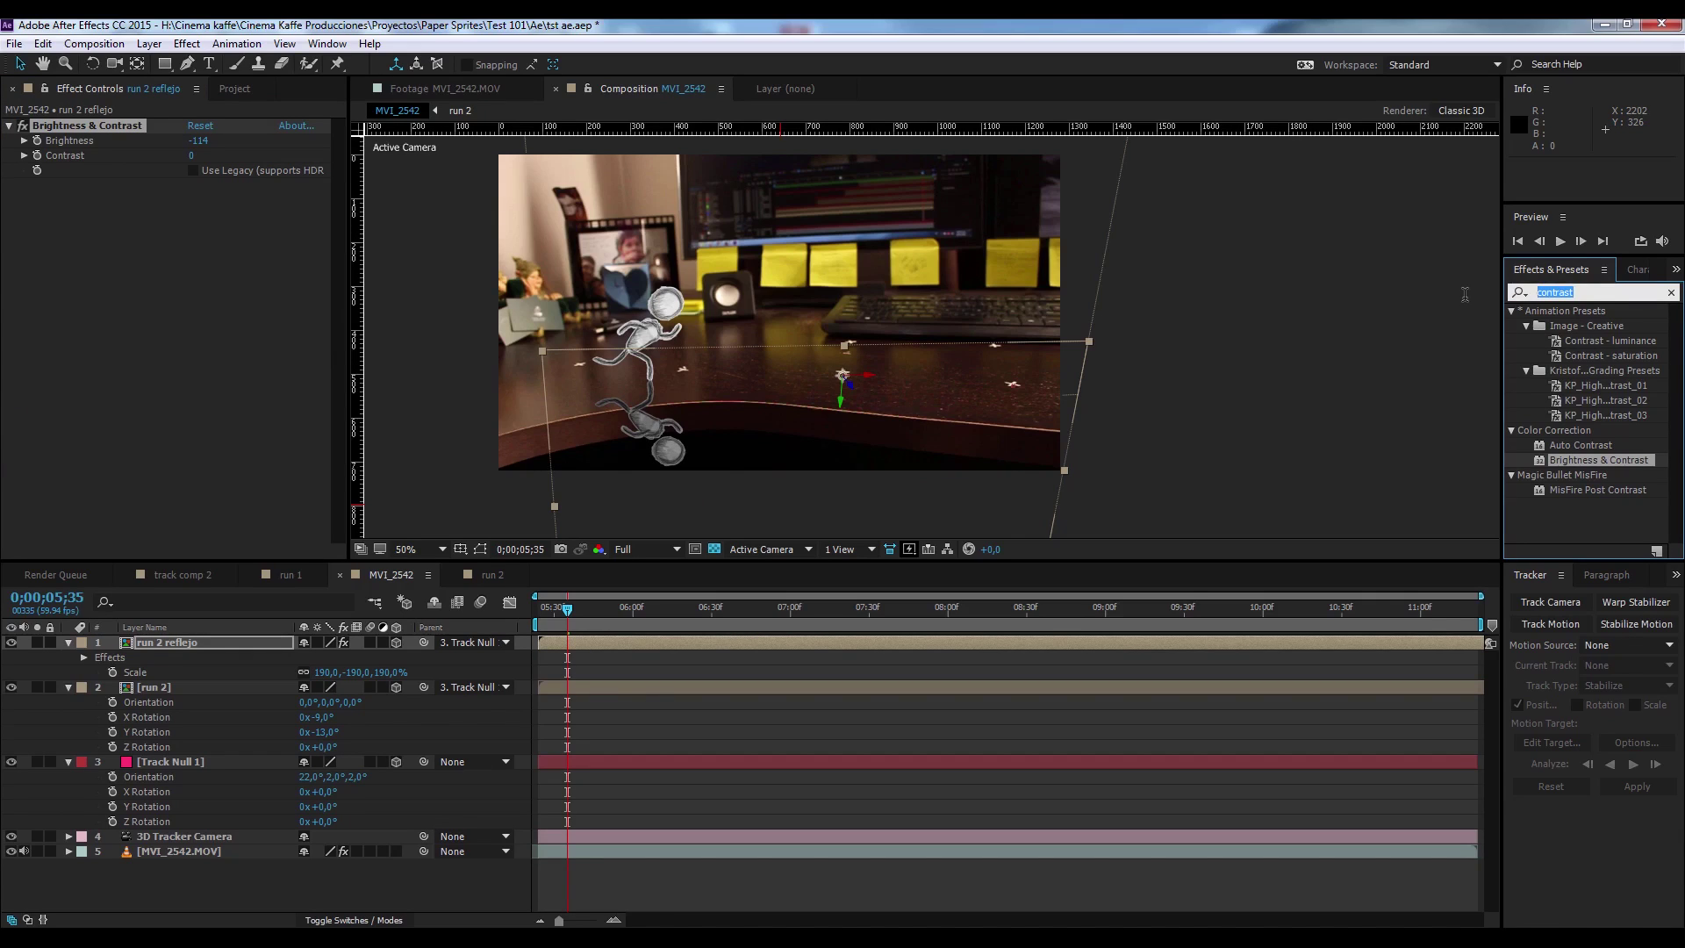
Apply Directional Blur to run 2 reflejo with a Blur Length of 26.
type("blur")
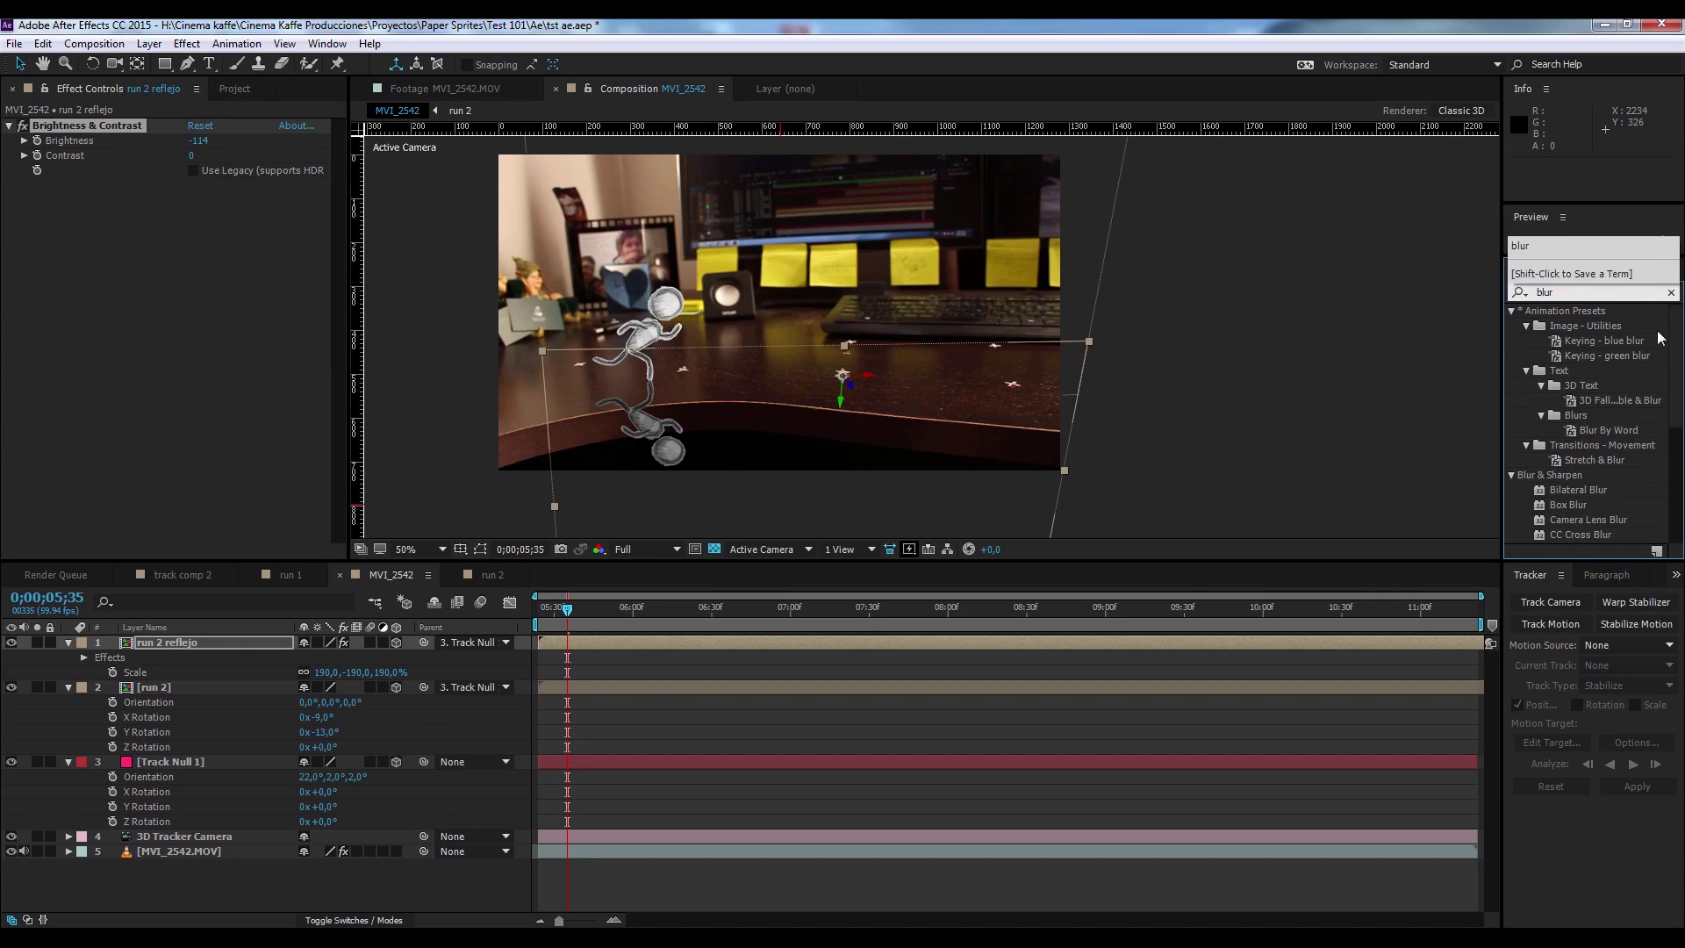
mouse_move(1676, 345)
left_mouse_down()
mouse_move(1677, 436)
mouse_move(176, 640)
left_mouse_up()
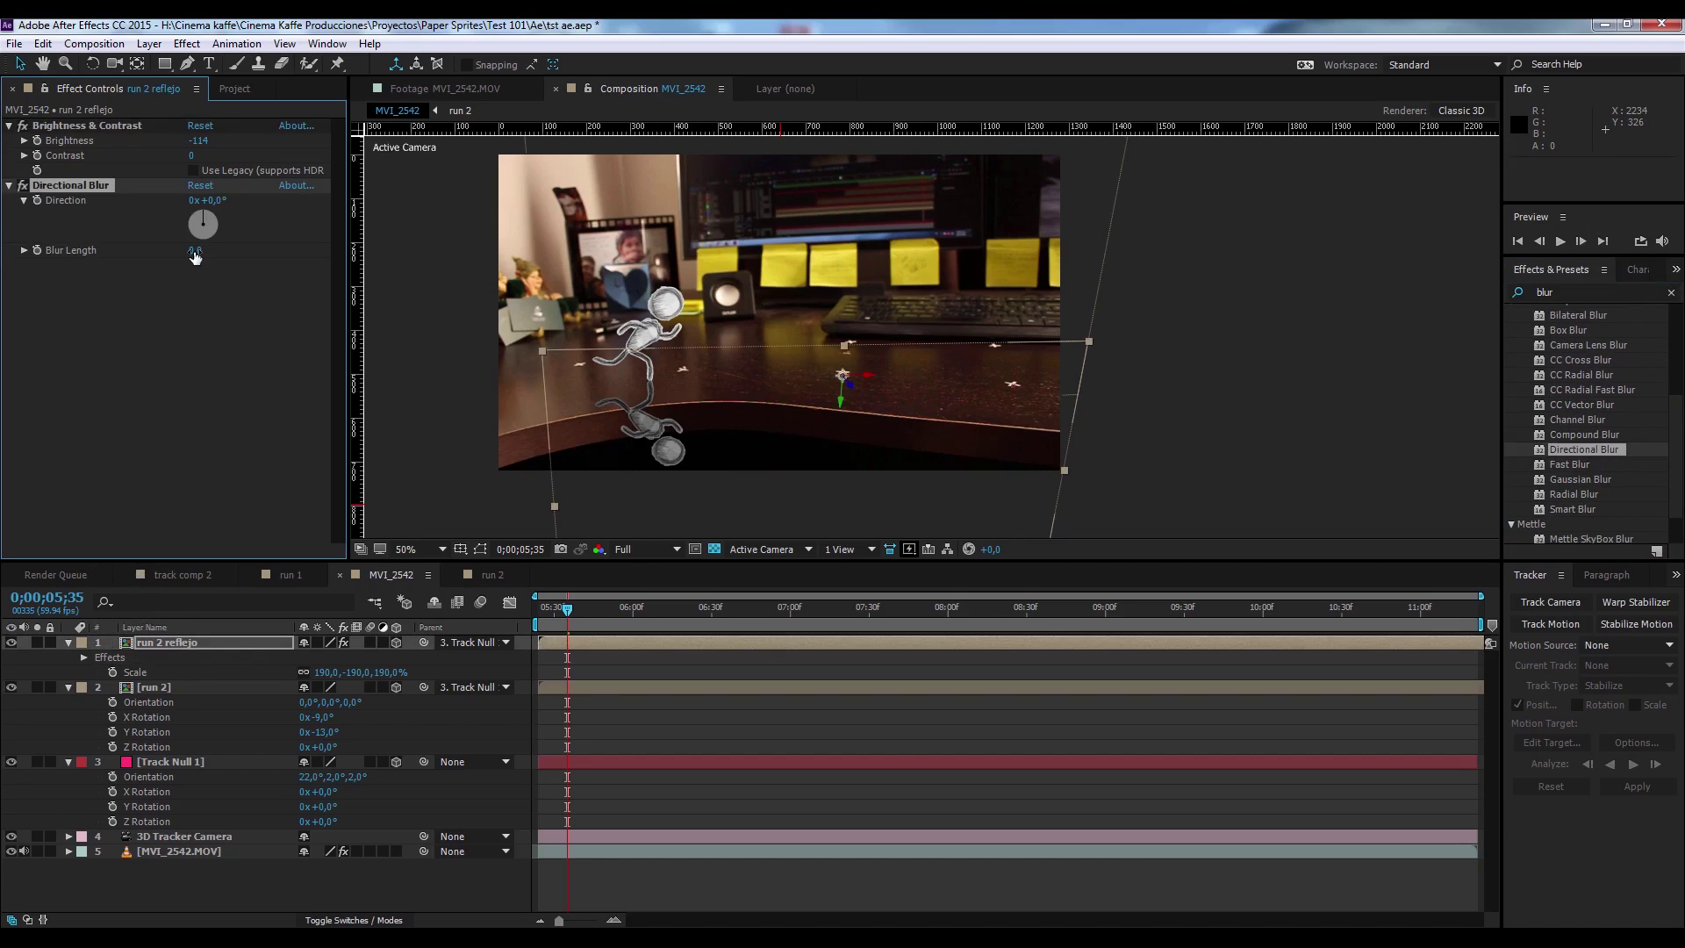
left_click_drag(195, 252, 392, 243)
type("20")
key("Return")
Play back and scrub the shot to review the blurred reflection.
key("space")
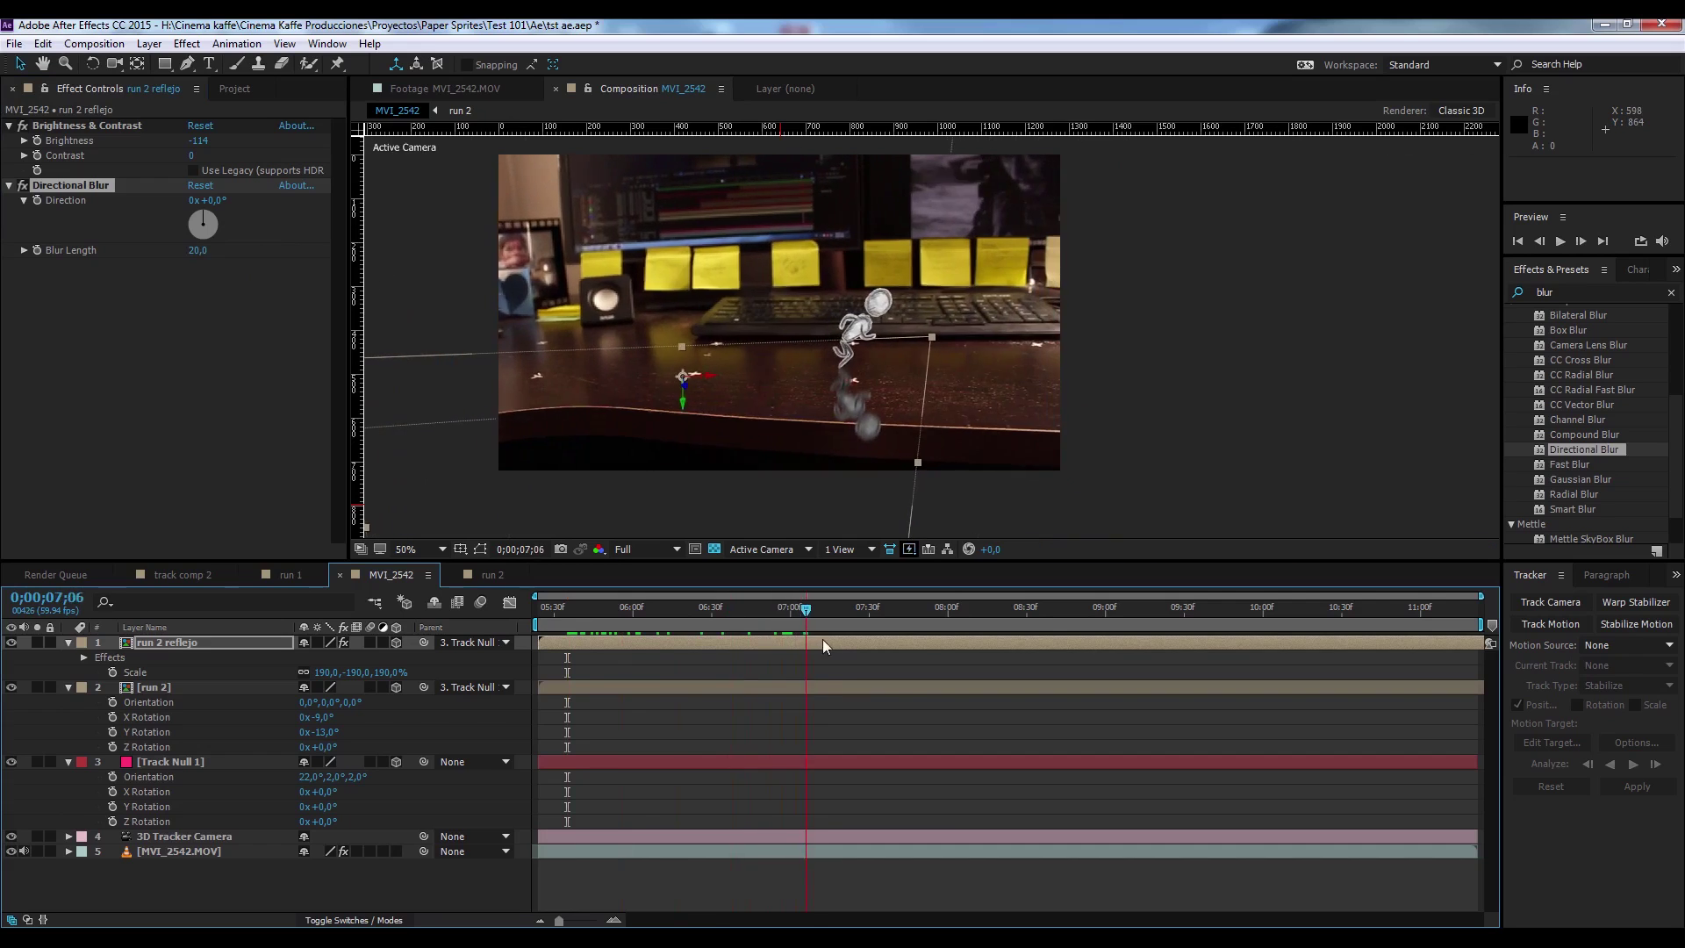
left_click_drag(842, 648, 587, 658)
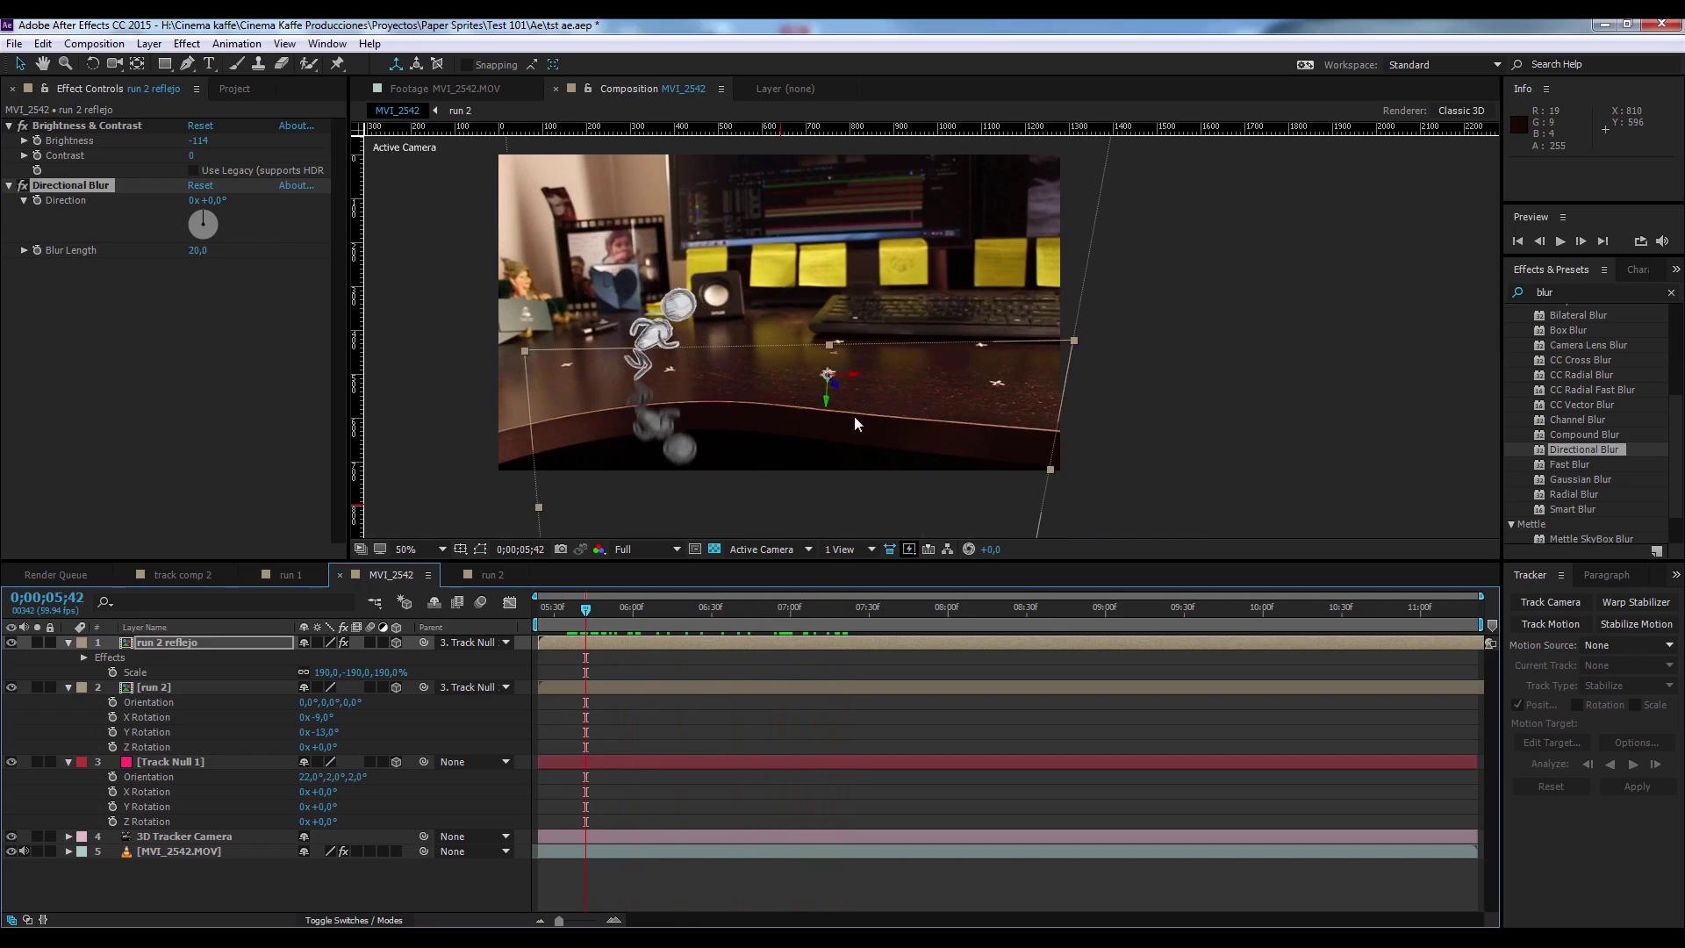
scroll(855, 417, "up", 1)
scroll(808, 420, "up", 1)
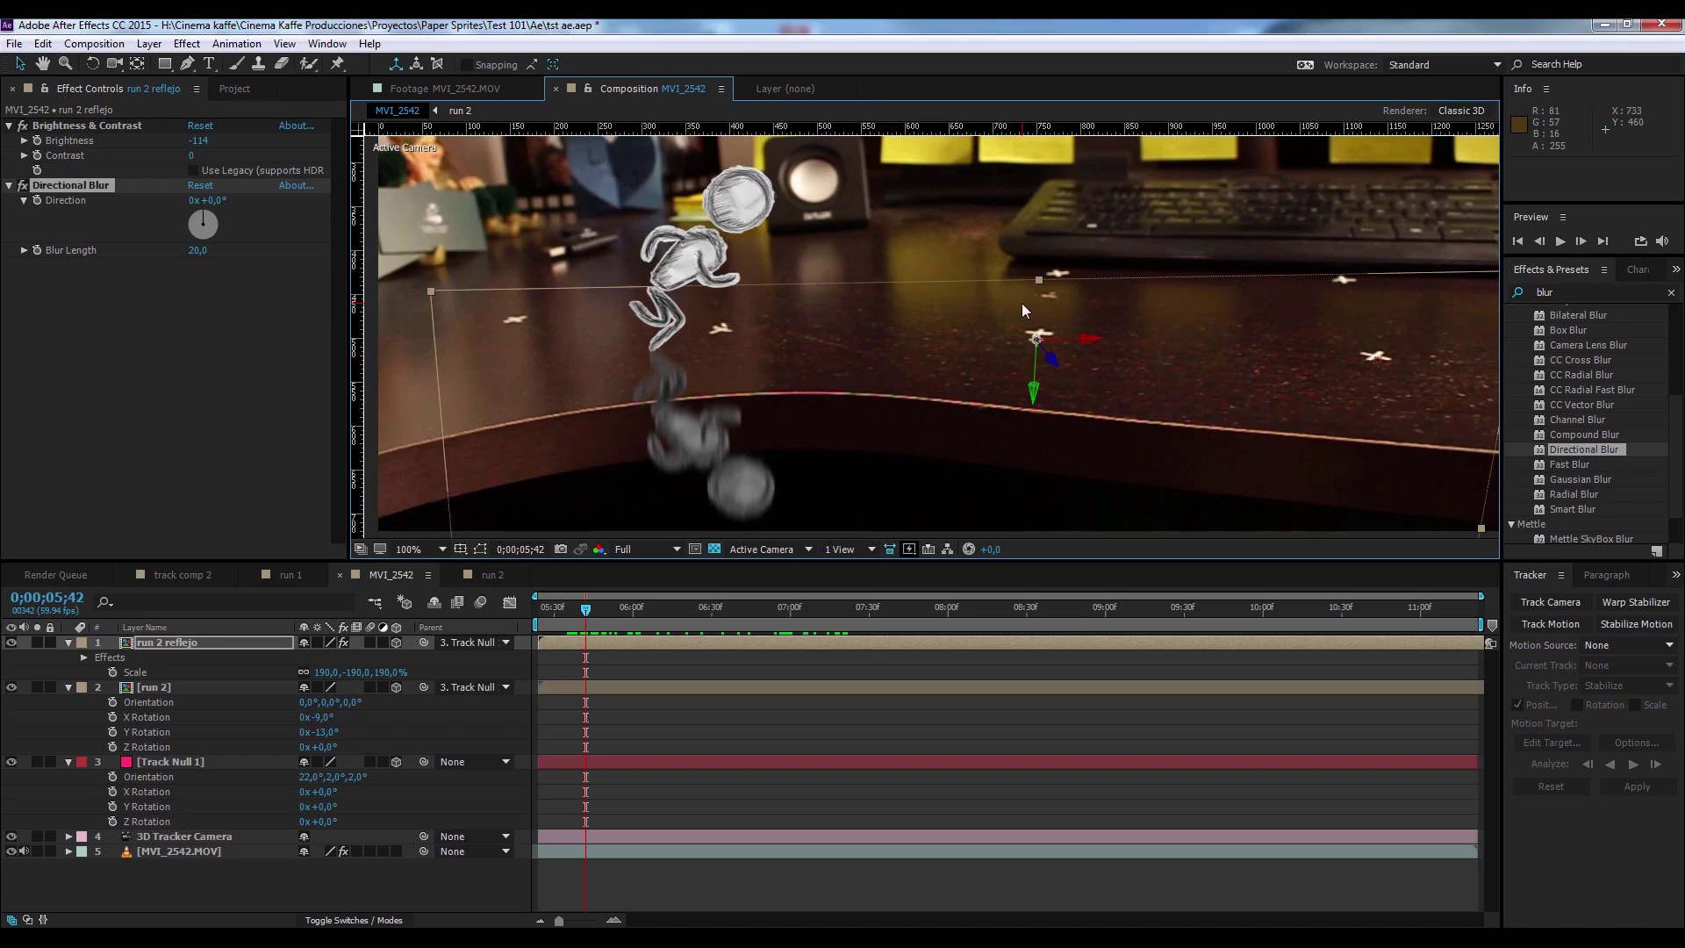
scroll(1013, 317, "down", 1)
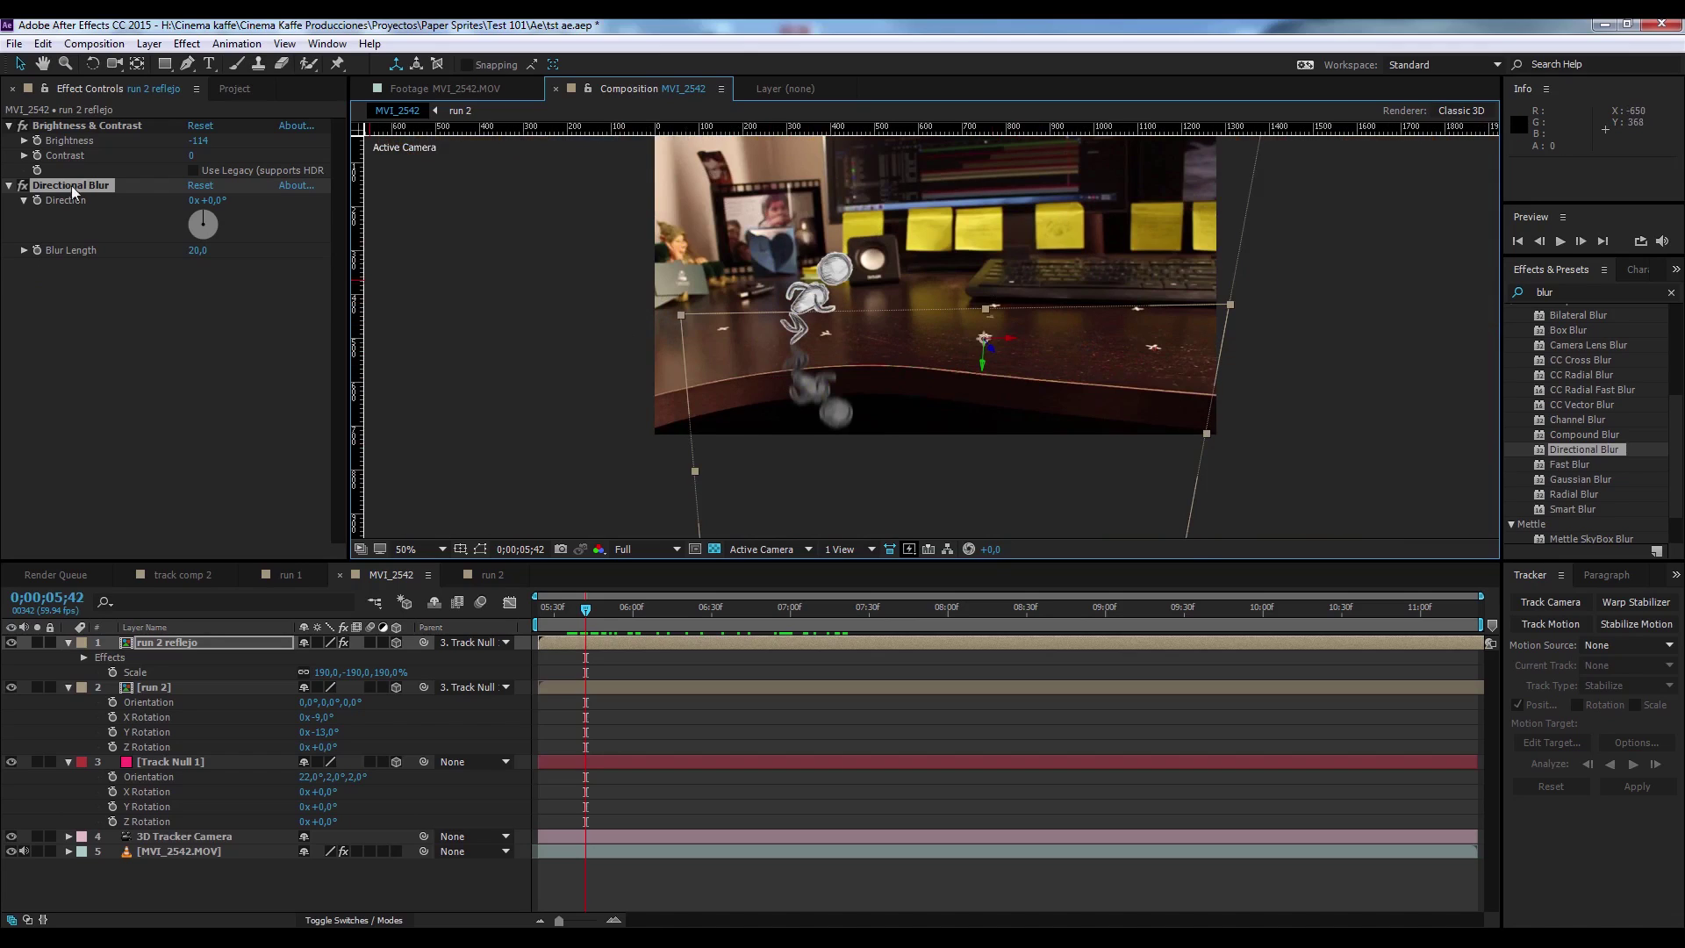
left_click(186, 65)
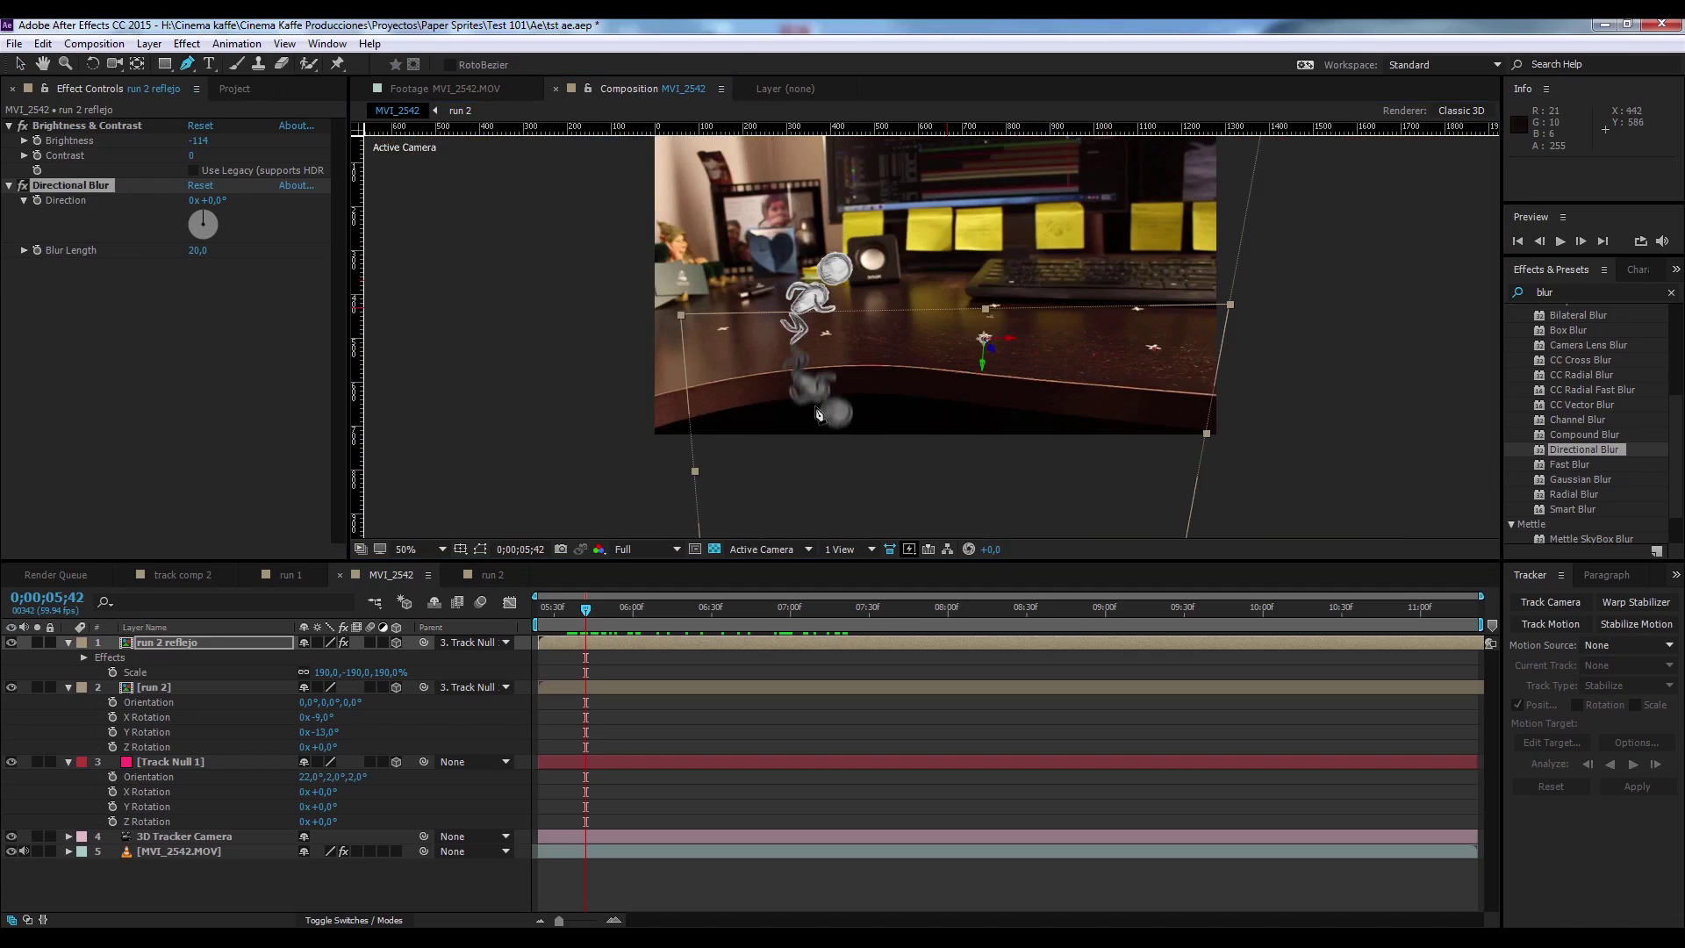
Draw a closed five-point RotoBezier mask on run 2 reflejo outlining the desk surface.
left_click(183, 645)
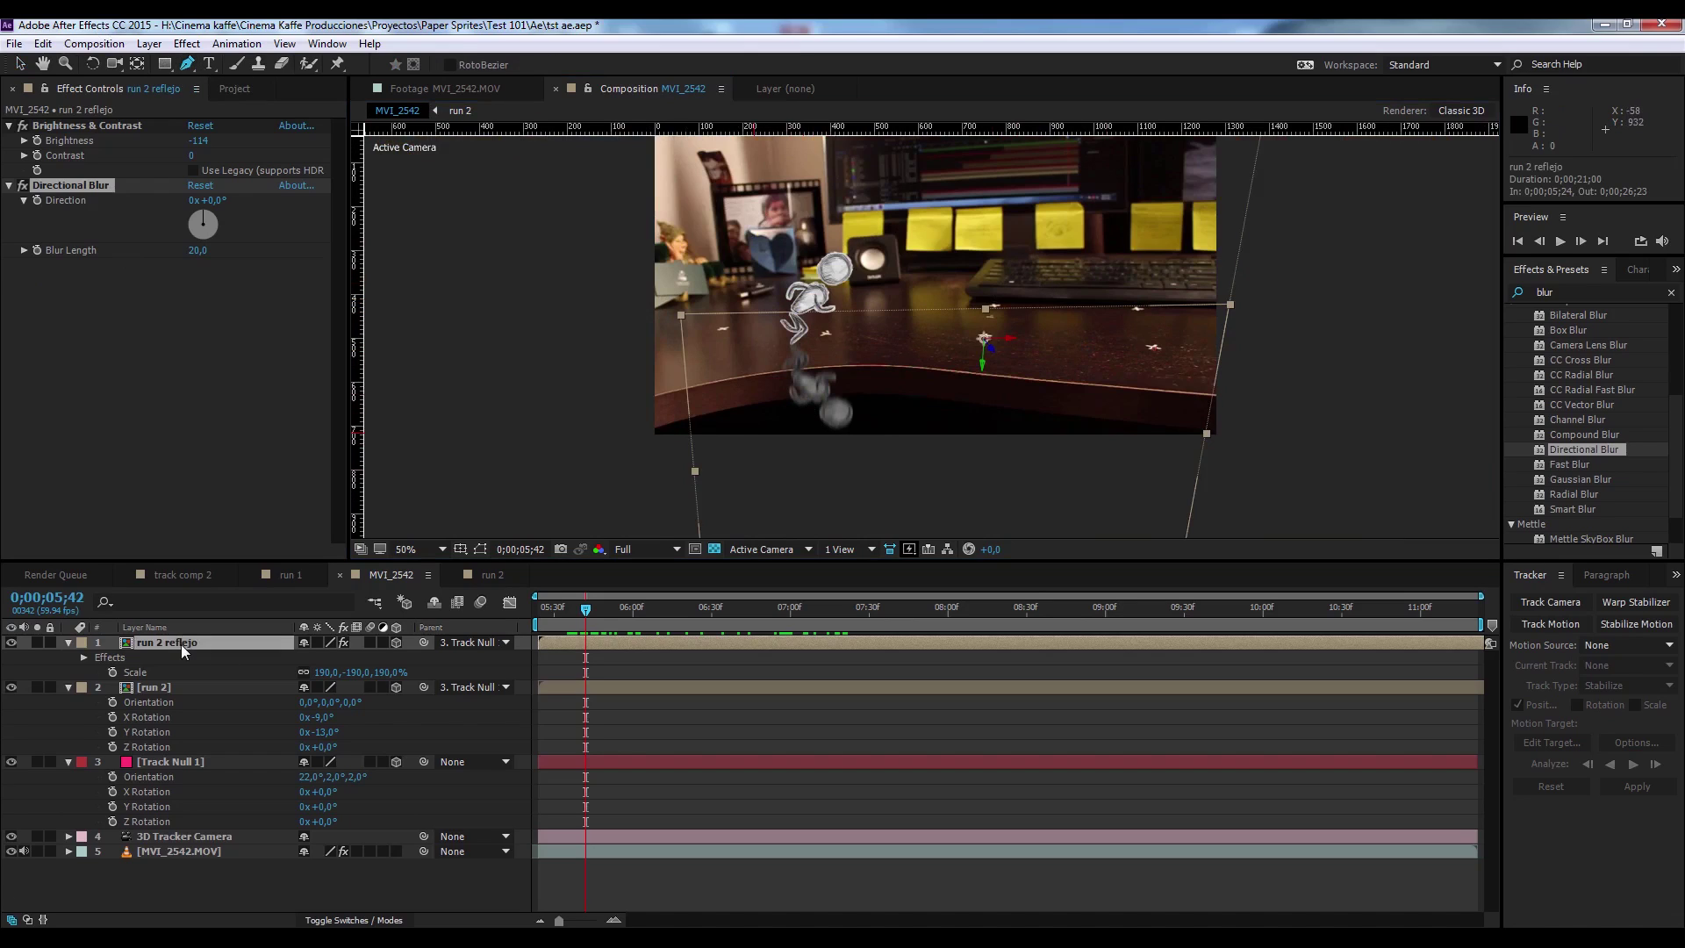
left_click(678, 386)
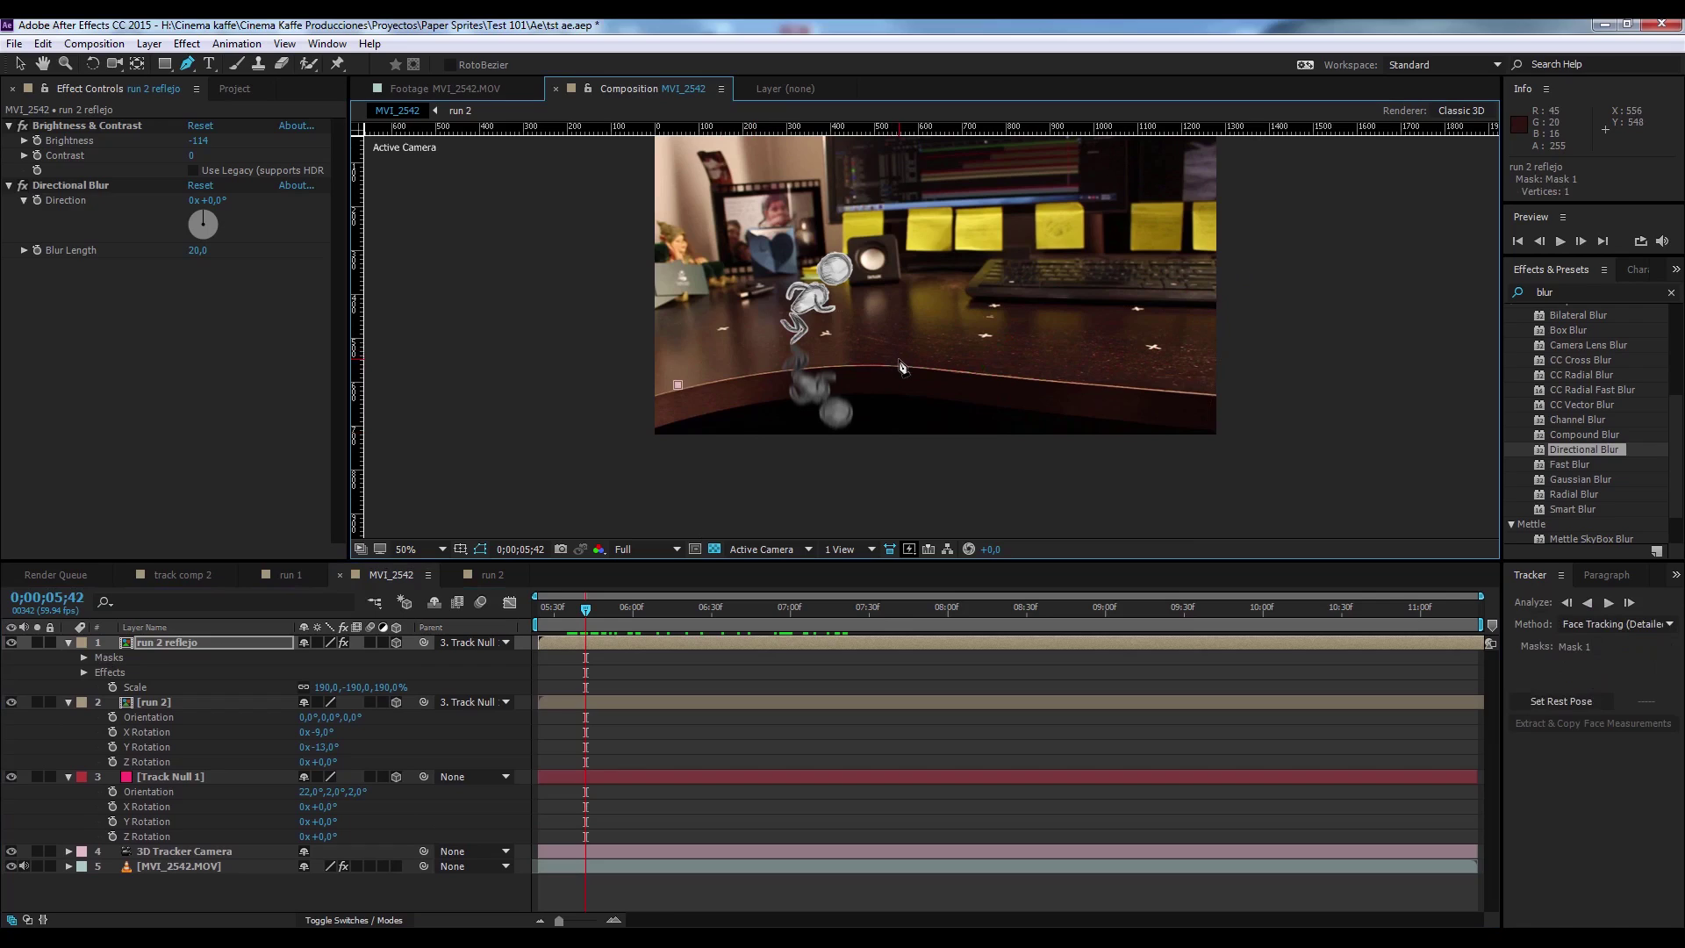
left_click_drag(897, 358, 996, 369)
left_click(899, 362)
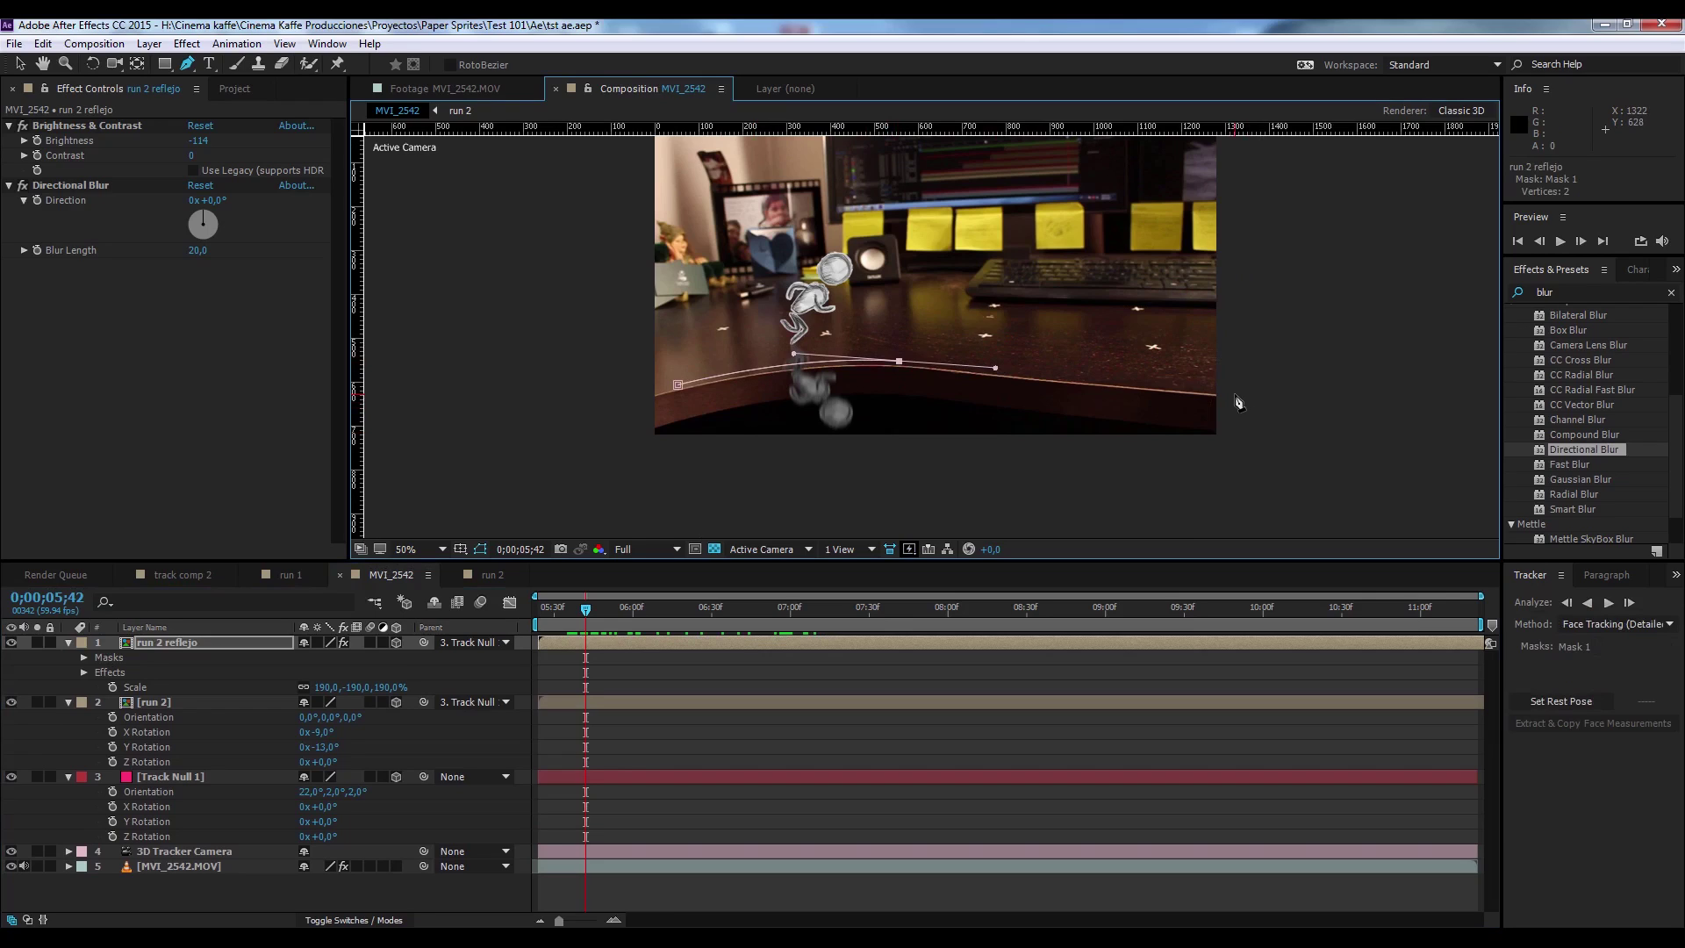
left_click(1236, 394)
left_click(1272, 226)
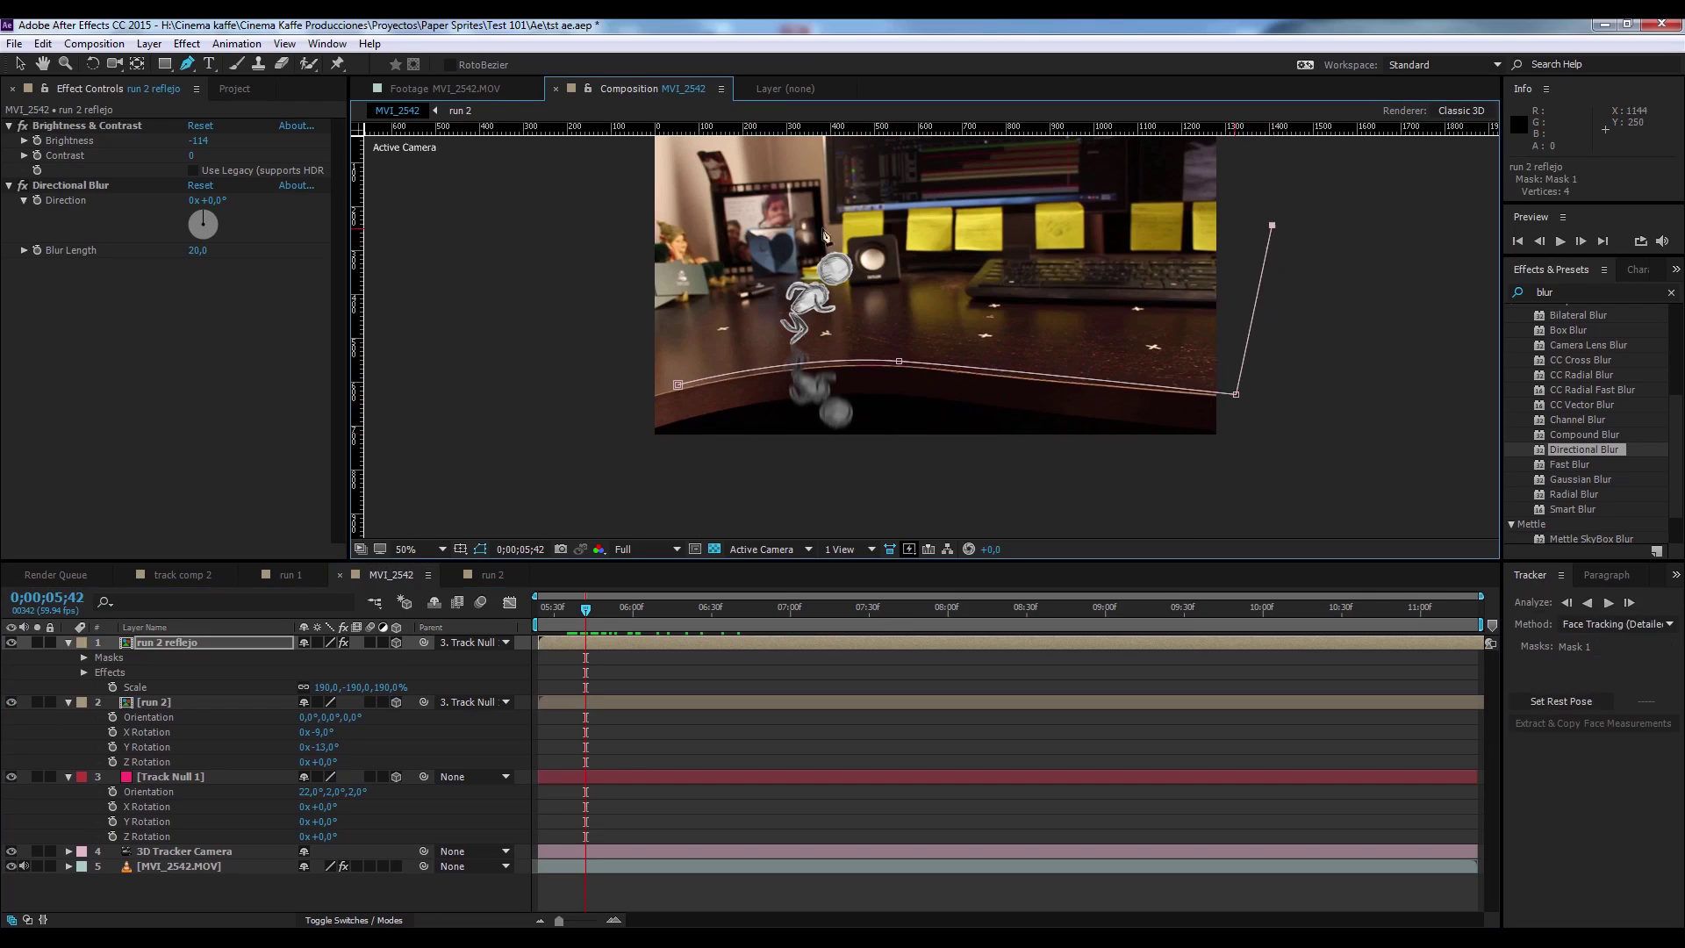
left_click(674, 209)
left_click(677, 385)
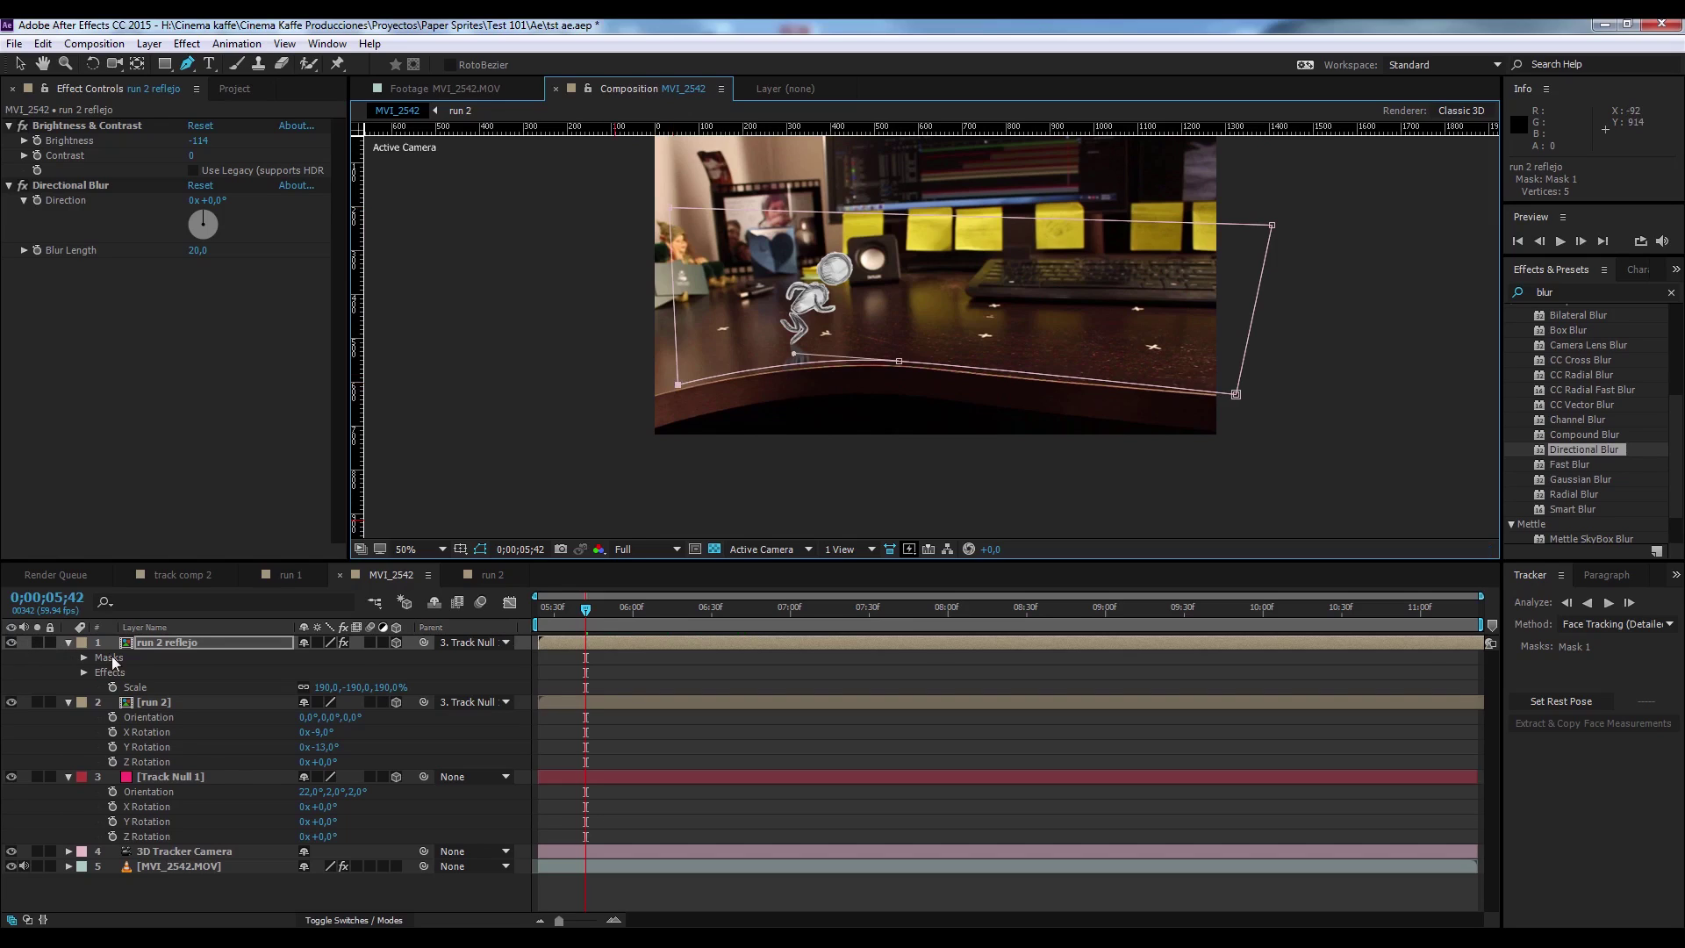
left_click(183, 644)
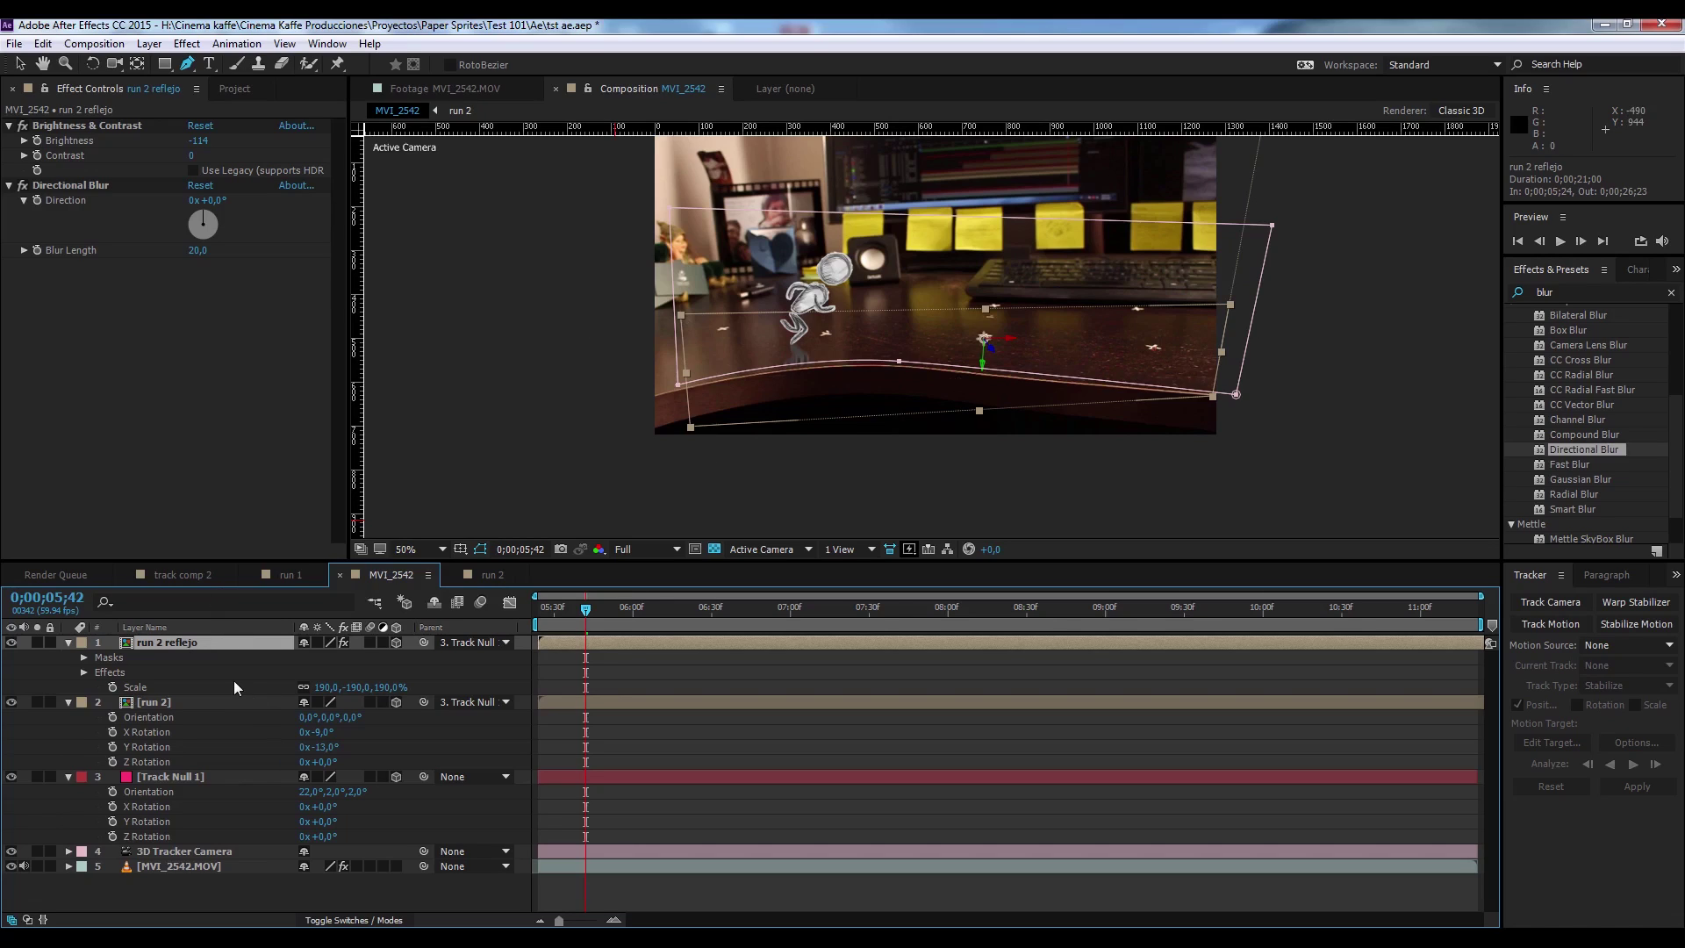
Turn on Mask Path animation for run 2 reflejo with a keyframe at the first frame.
key("m")
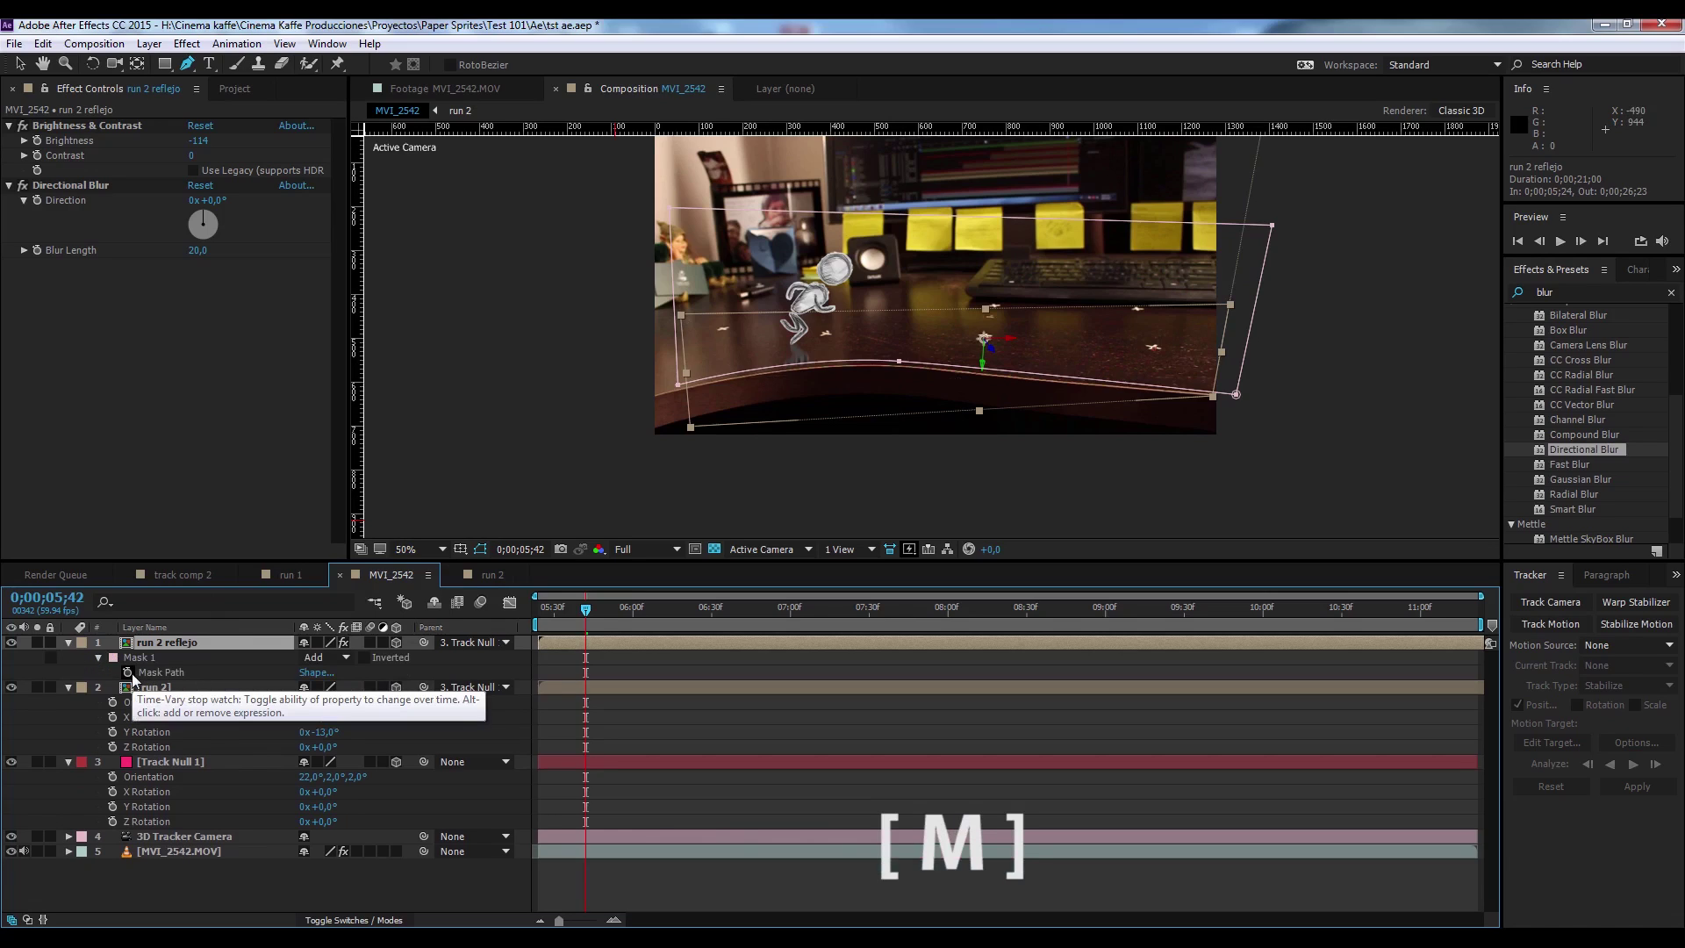
left_click(128, 673)
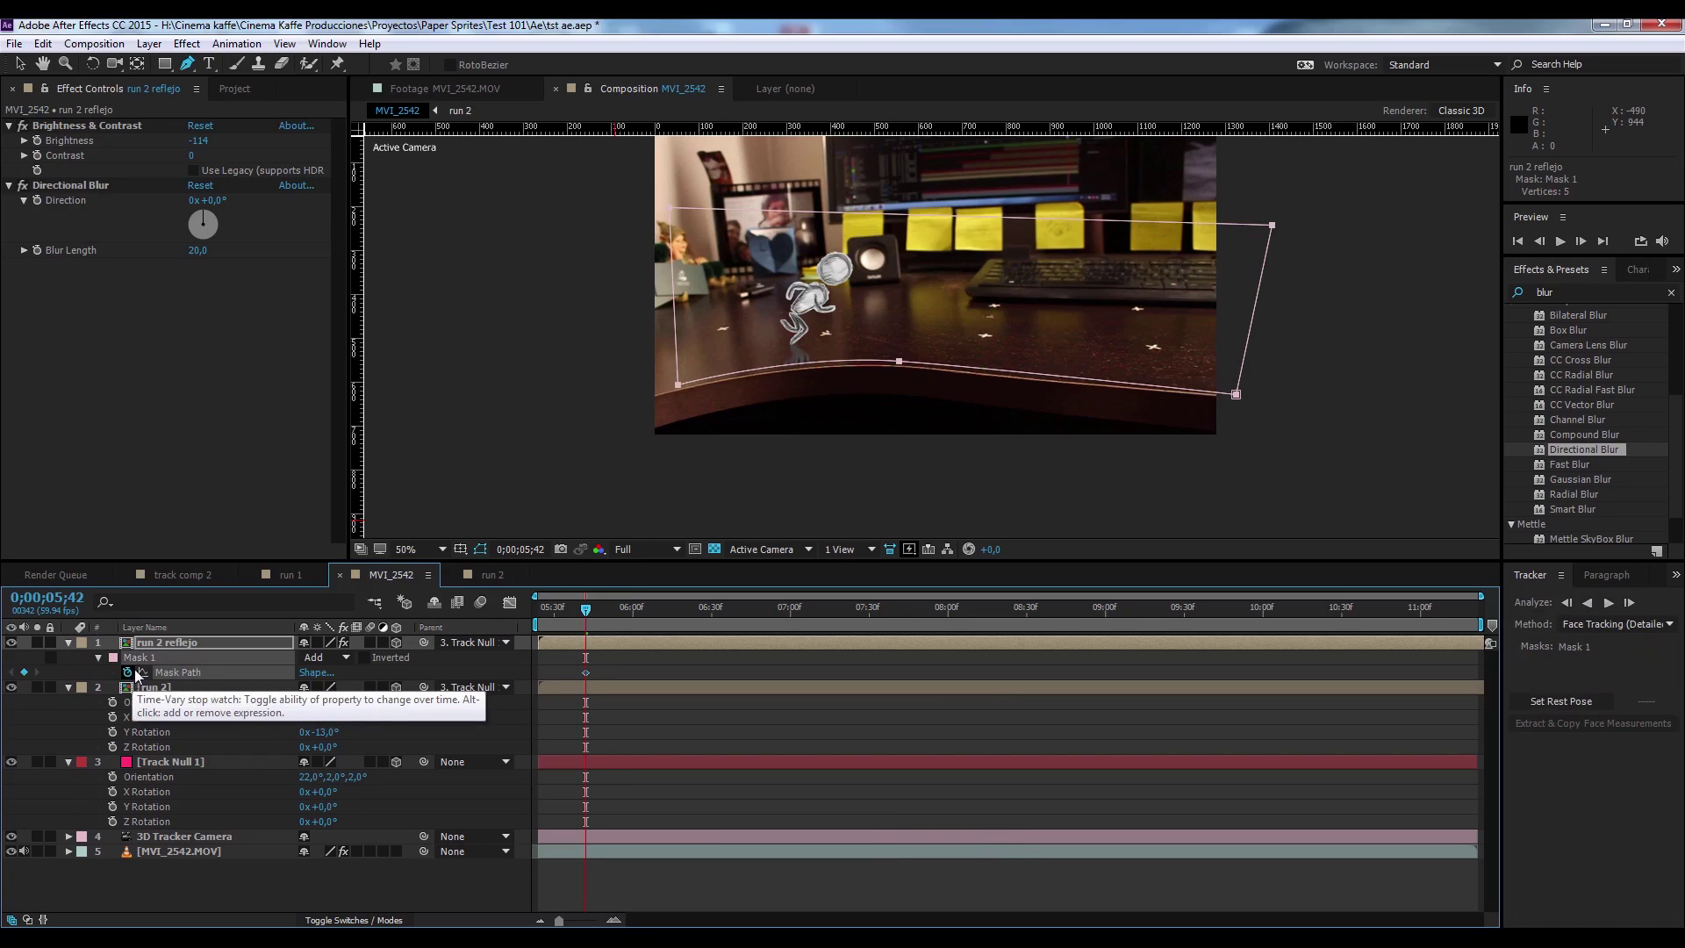
key("Home")
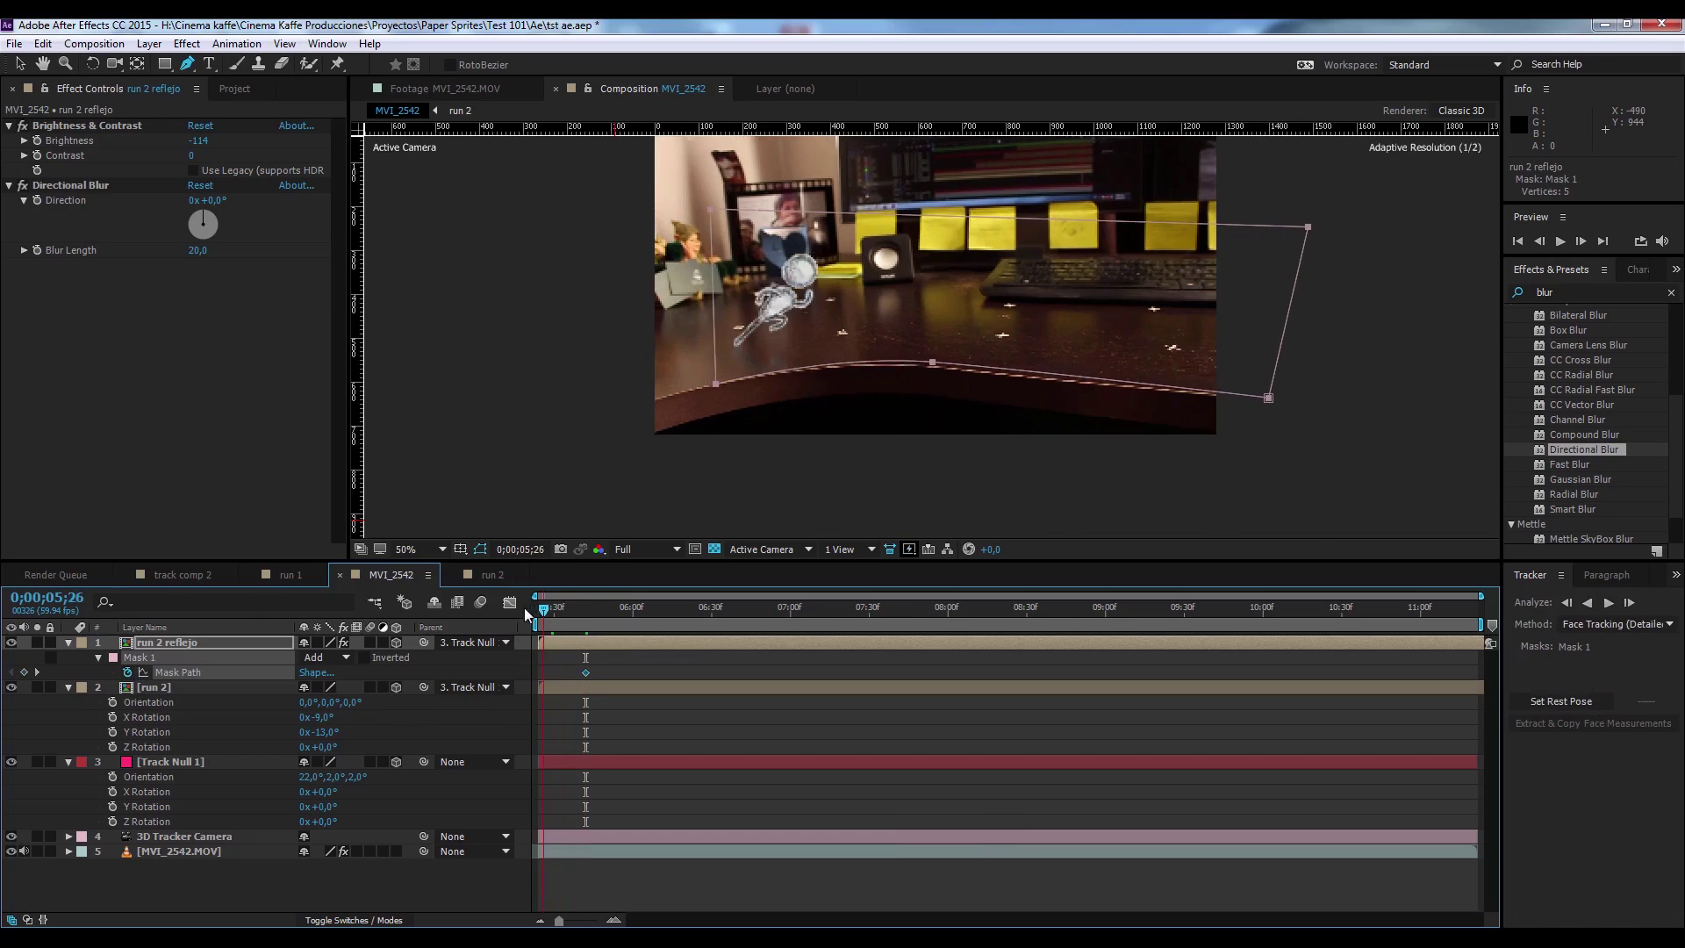
left_click(24, 673)
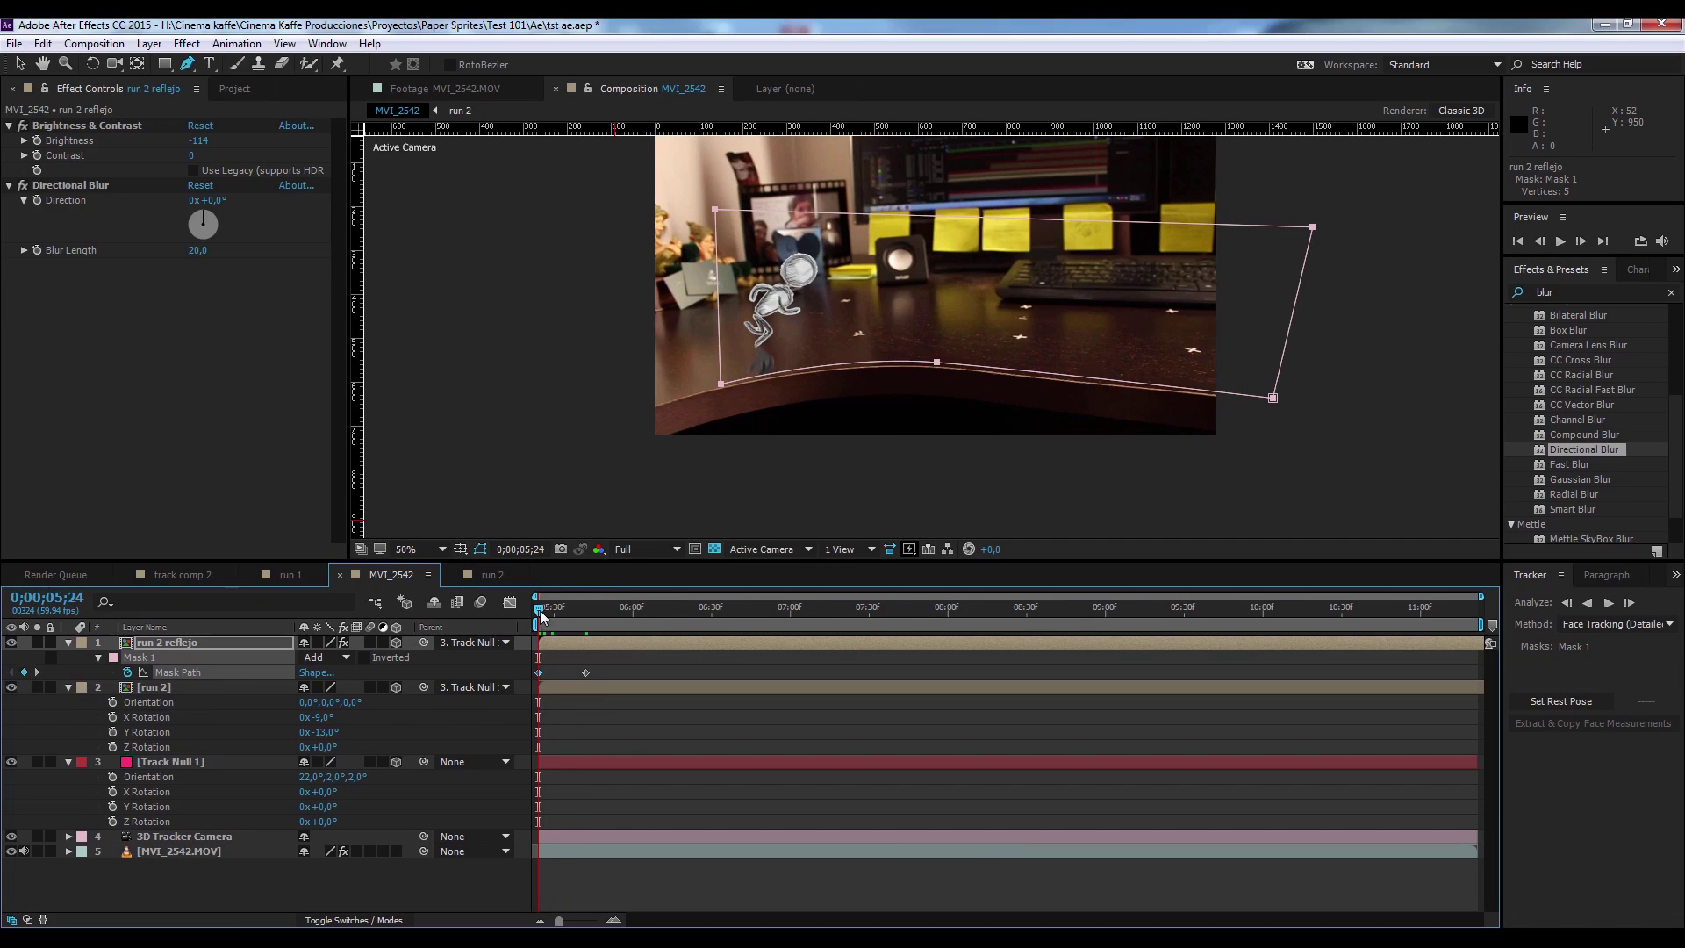
At a later frame, pull a mask corner onto the desk edge, then undo that edit.
mouse_move(549, 610)
left_mouse_down()
mouse_move(660, 609)
mouse_move(623, 610)
left_mouse_up()
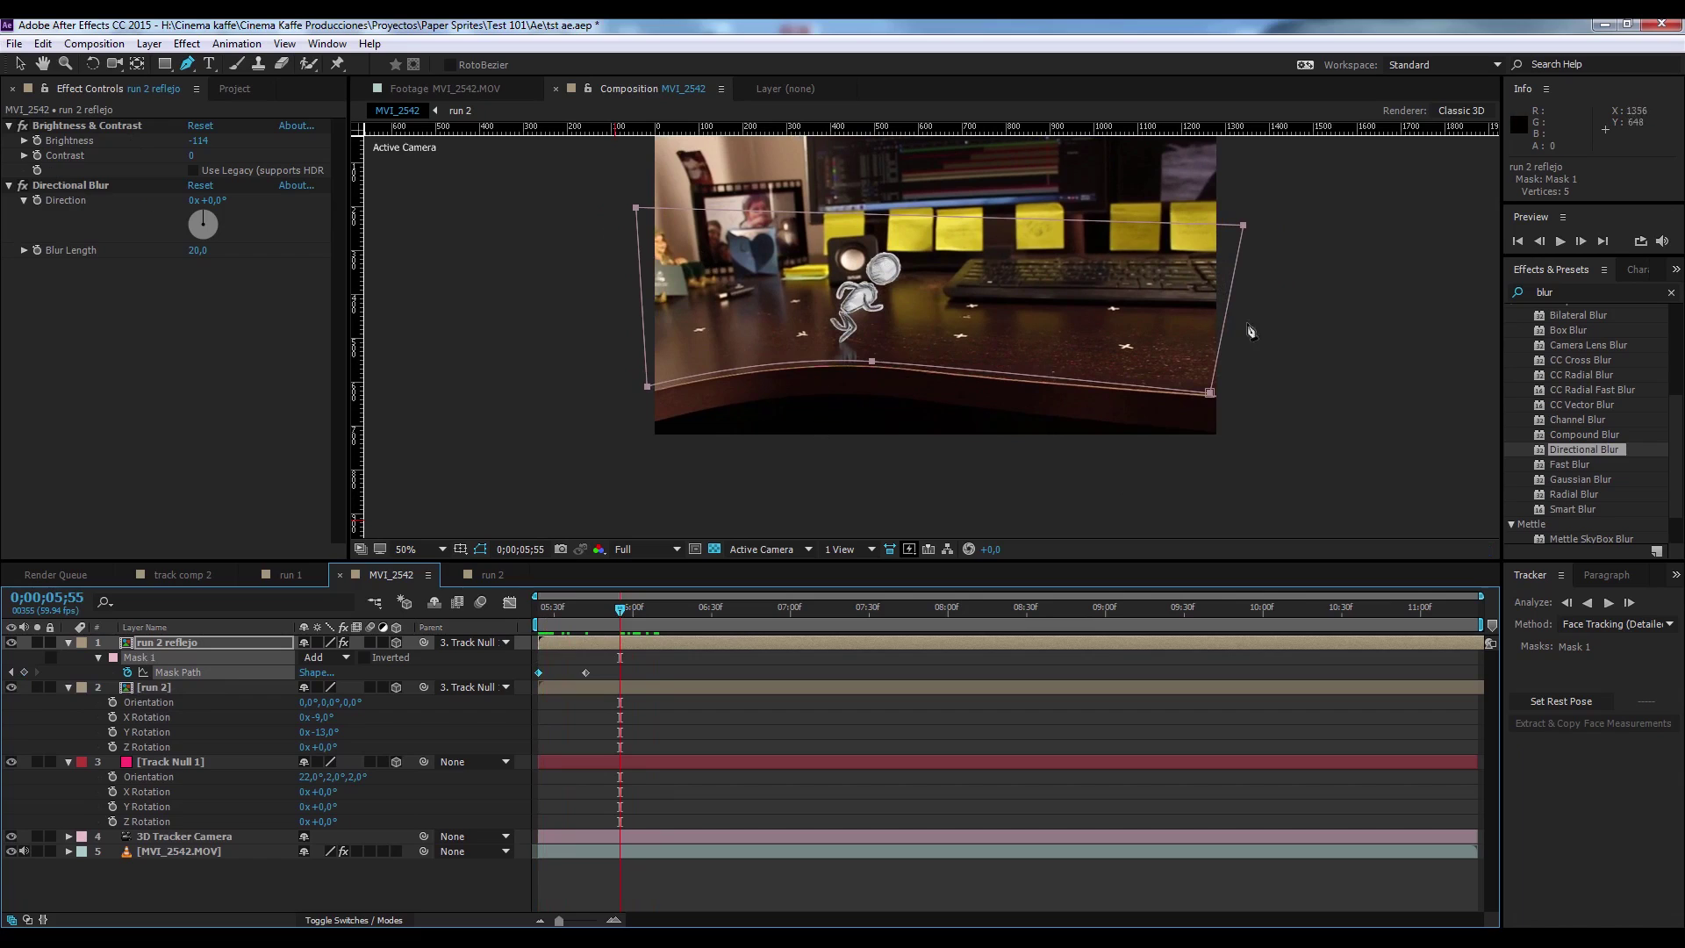
scroll(820, 425, "up", 2)
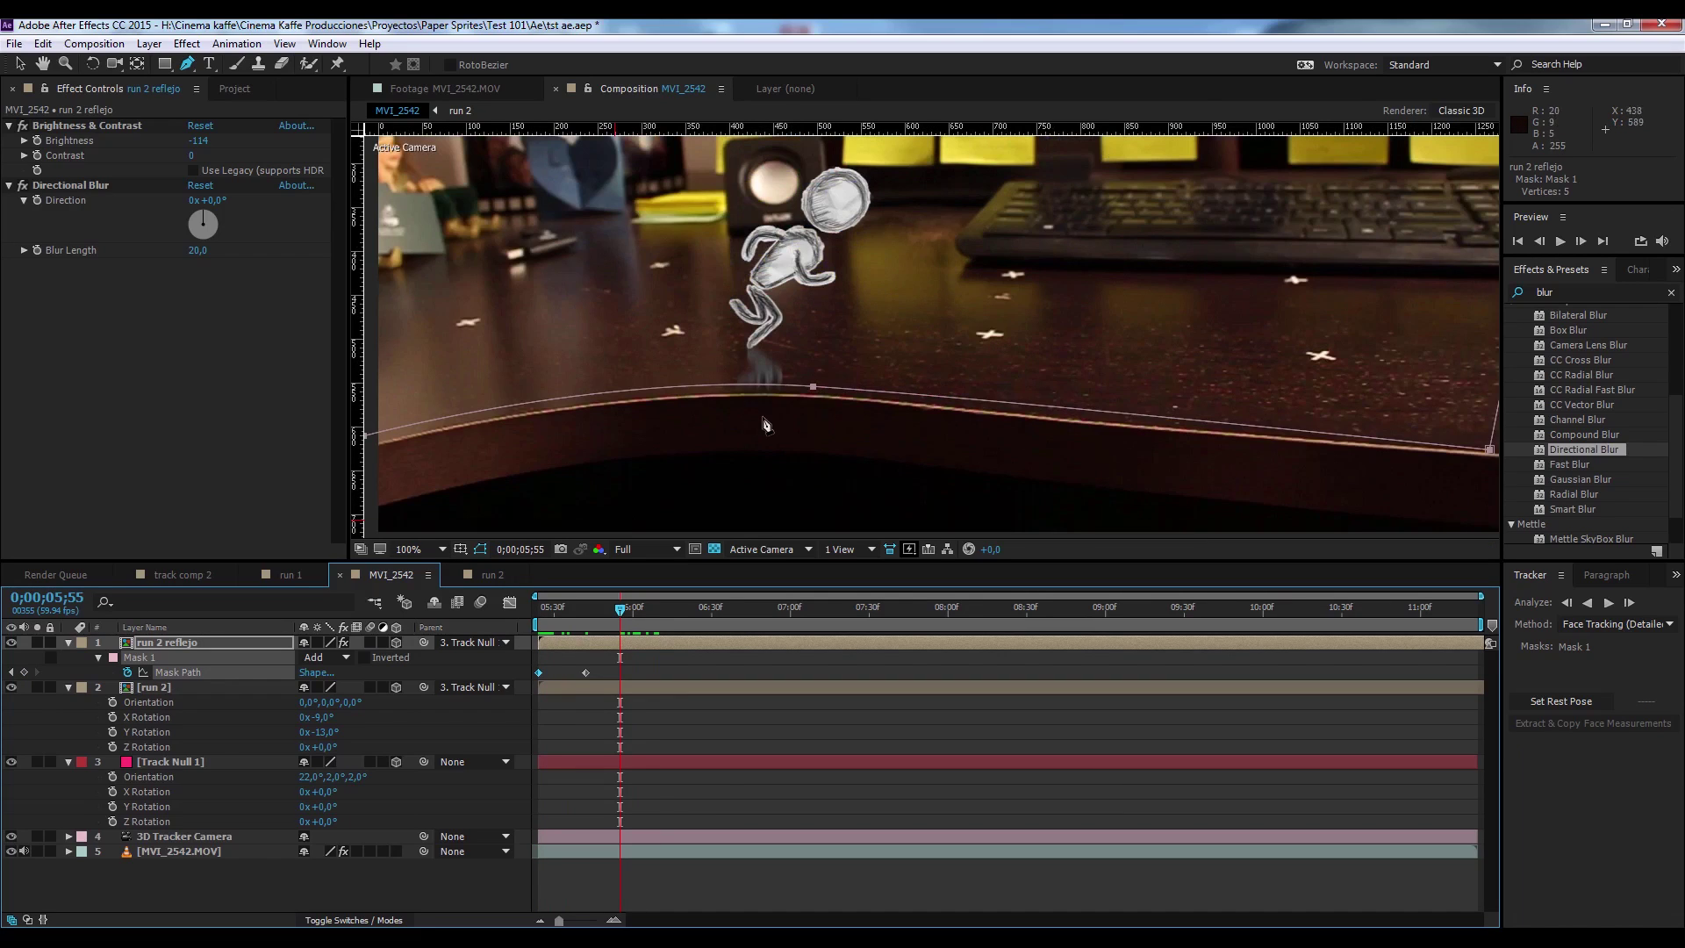
scroll(763, 429, "up", 1)
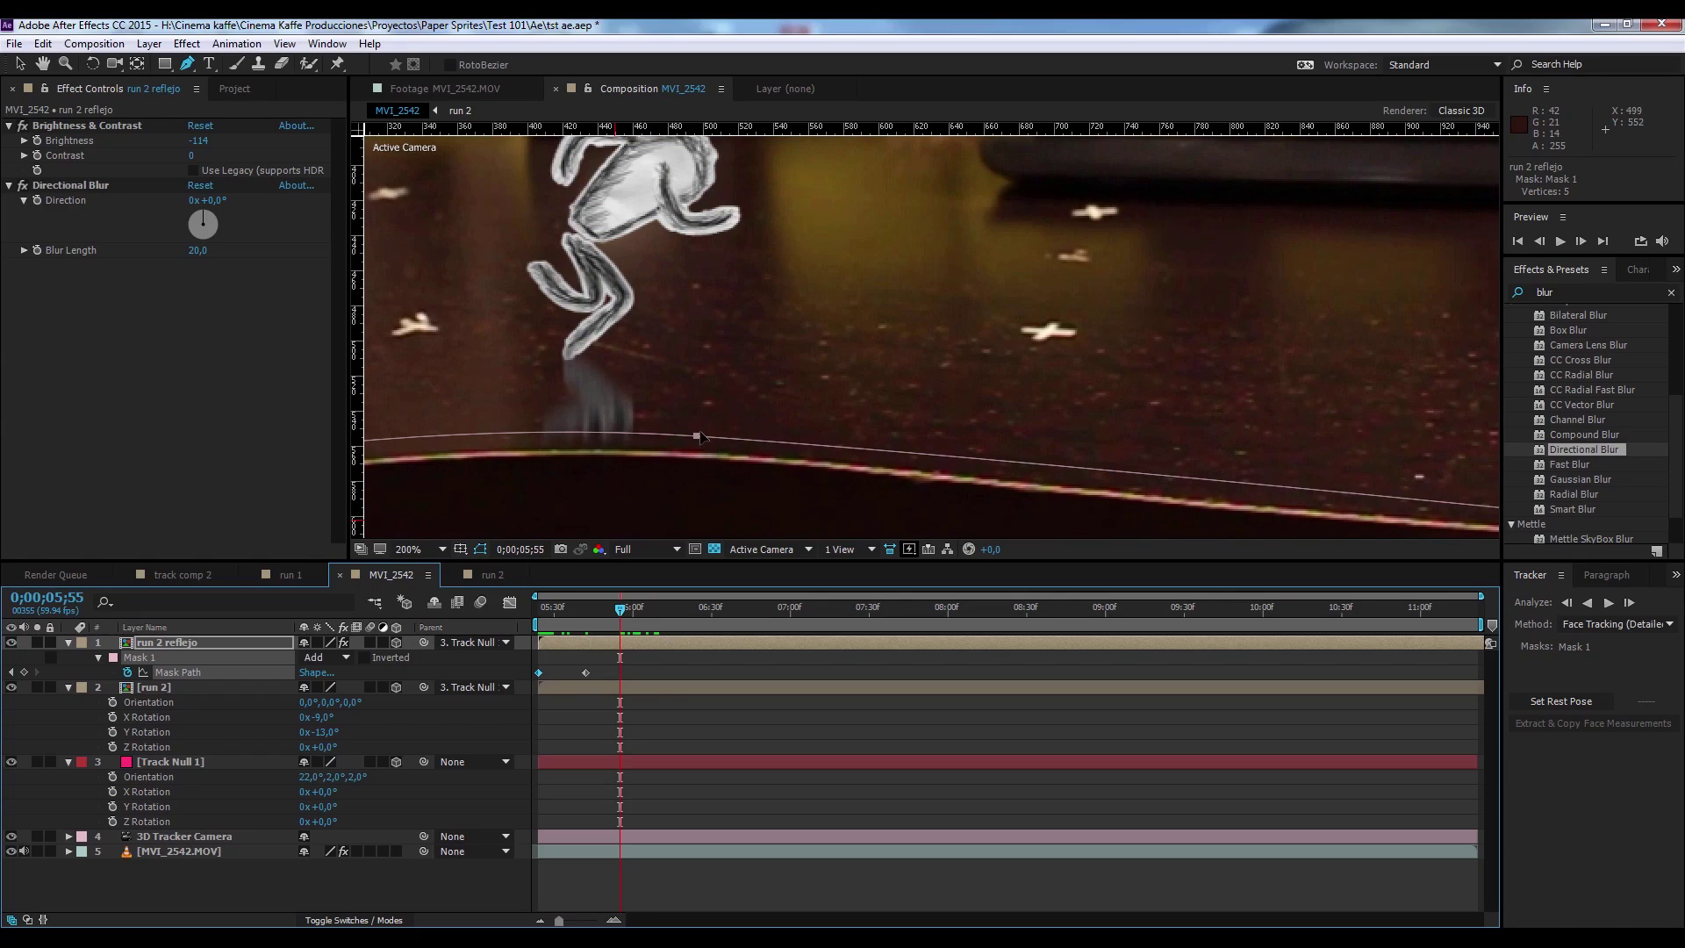
left_click_drag(697, 436, 706, 456)
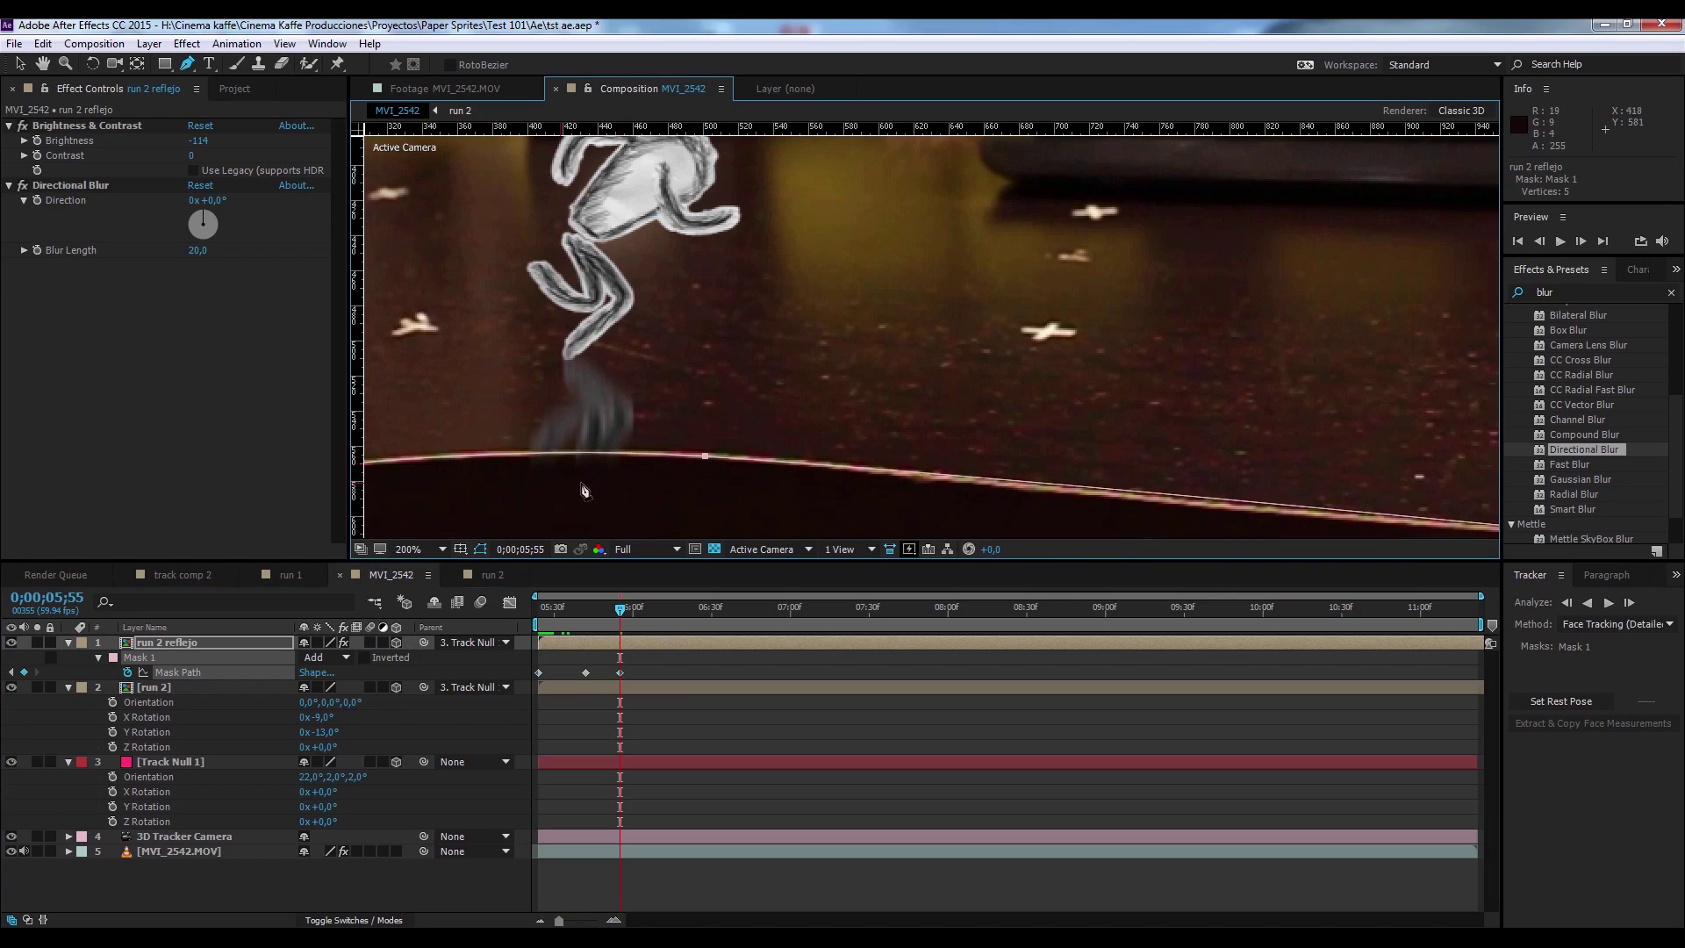
key("ctrl+z")
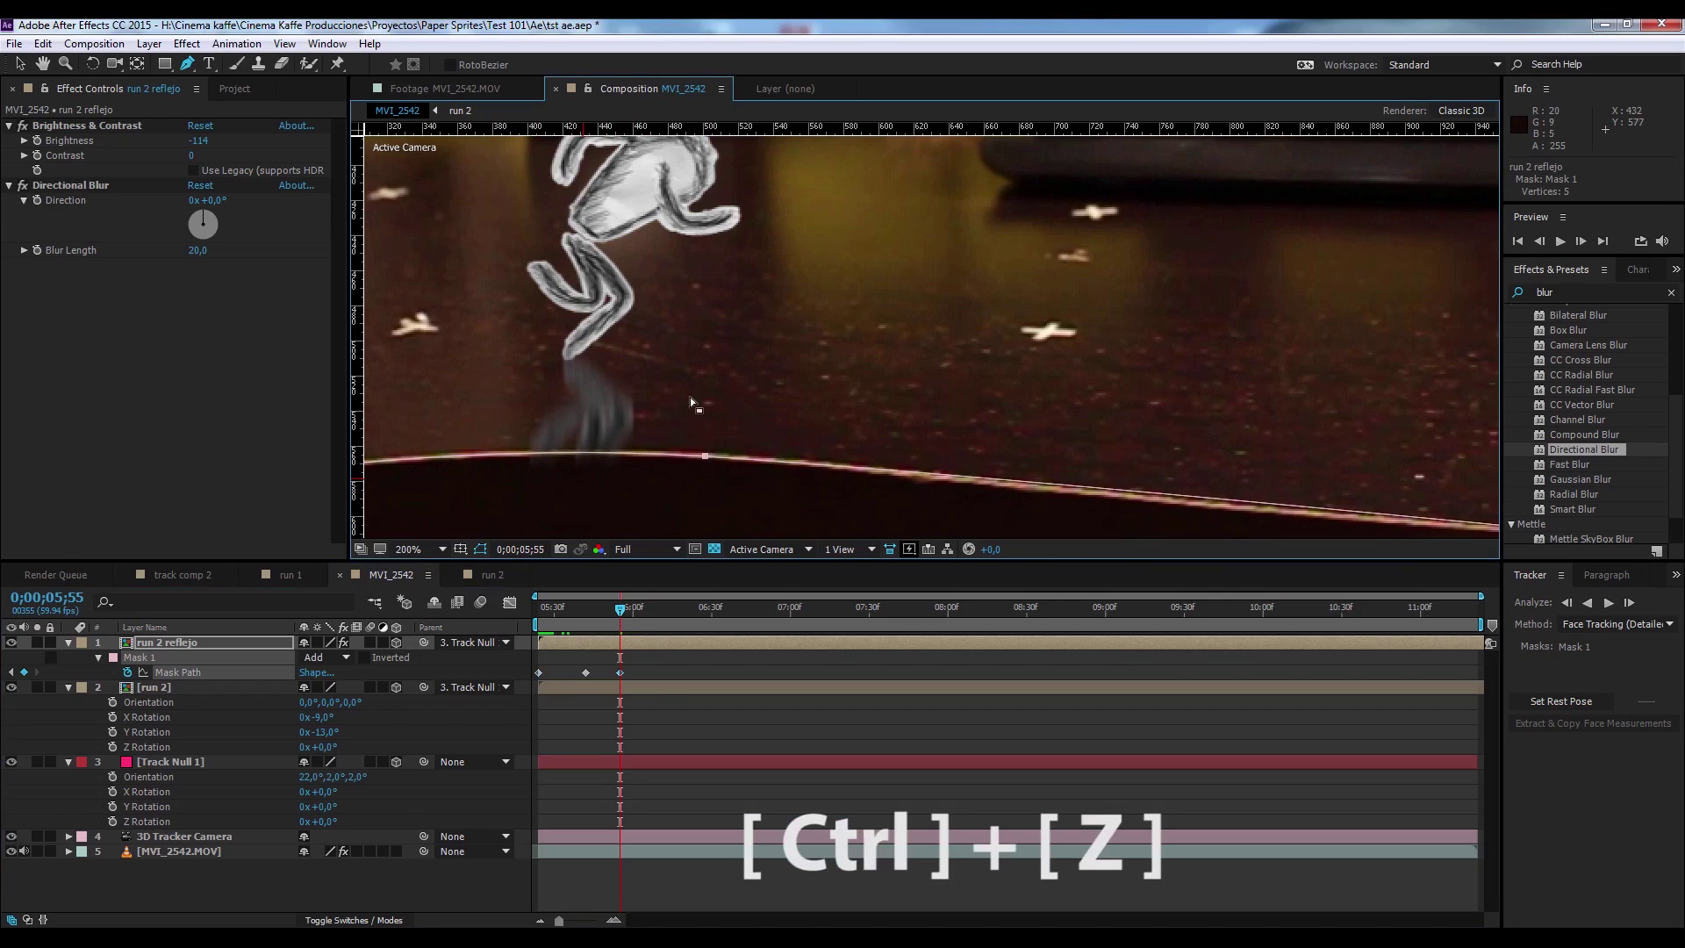
key("comma")
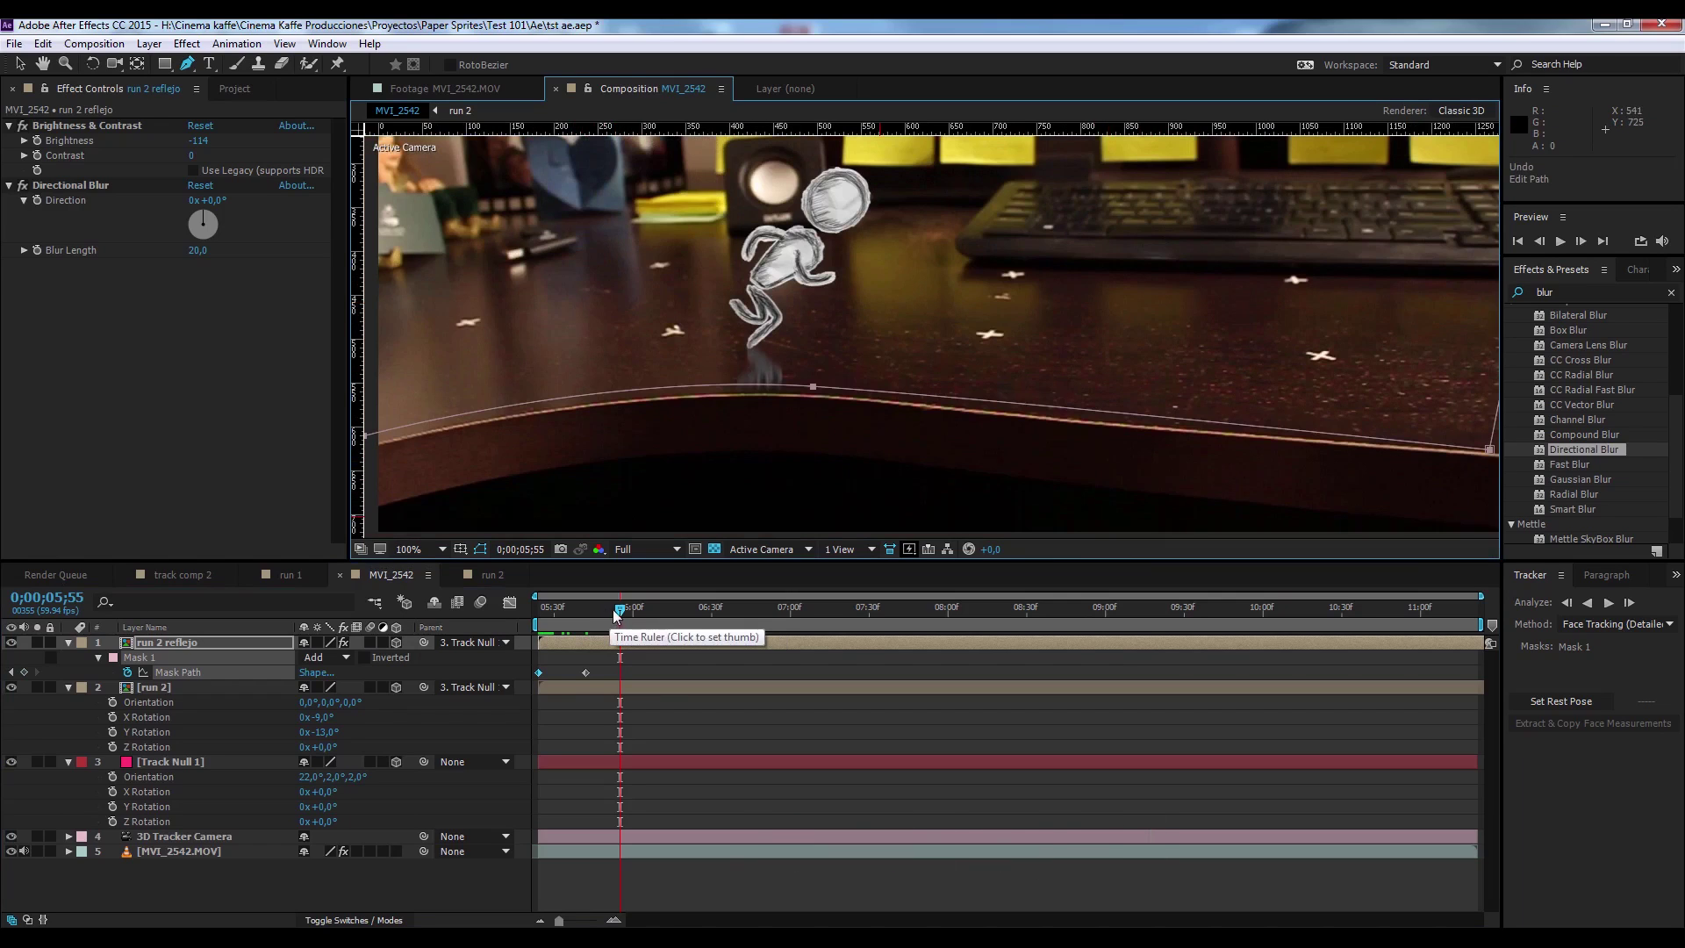
Move to about frame 0;00;06;45 and switch to the Selection tool (V).
mouse_move(621, 608)
left_mouse_down()
mouse_move(777, 615)
mouse_move(751, 615)
left_mouse_up()
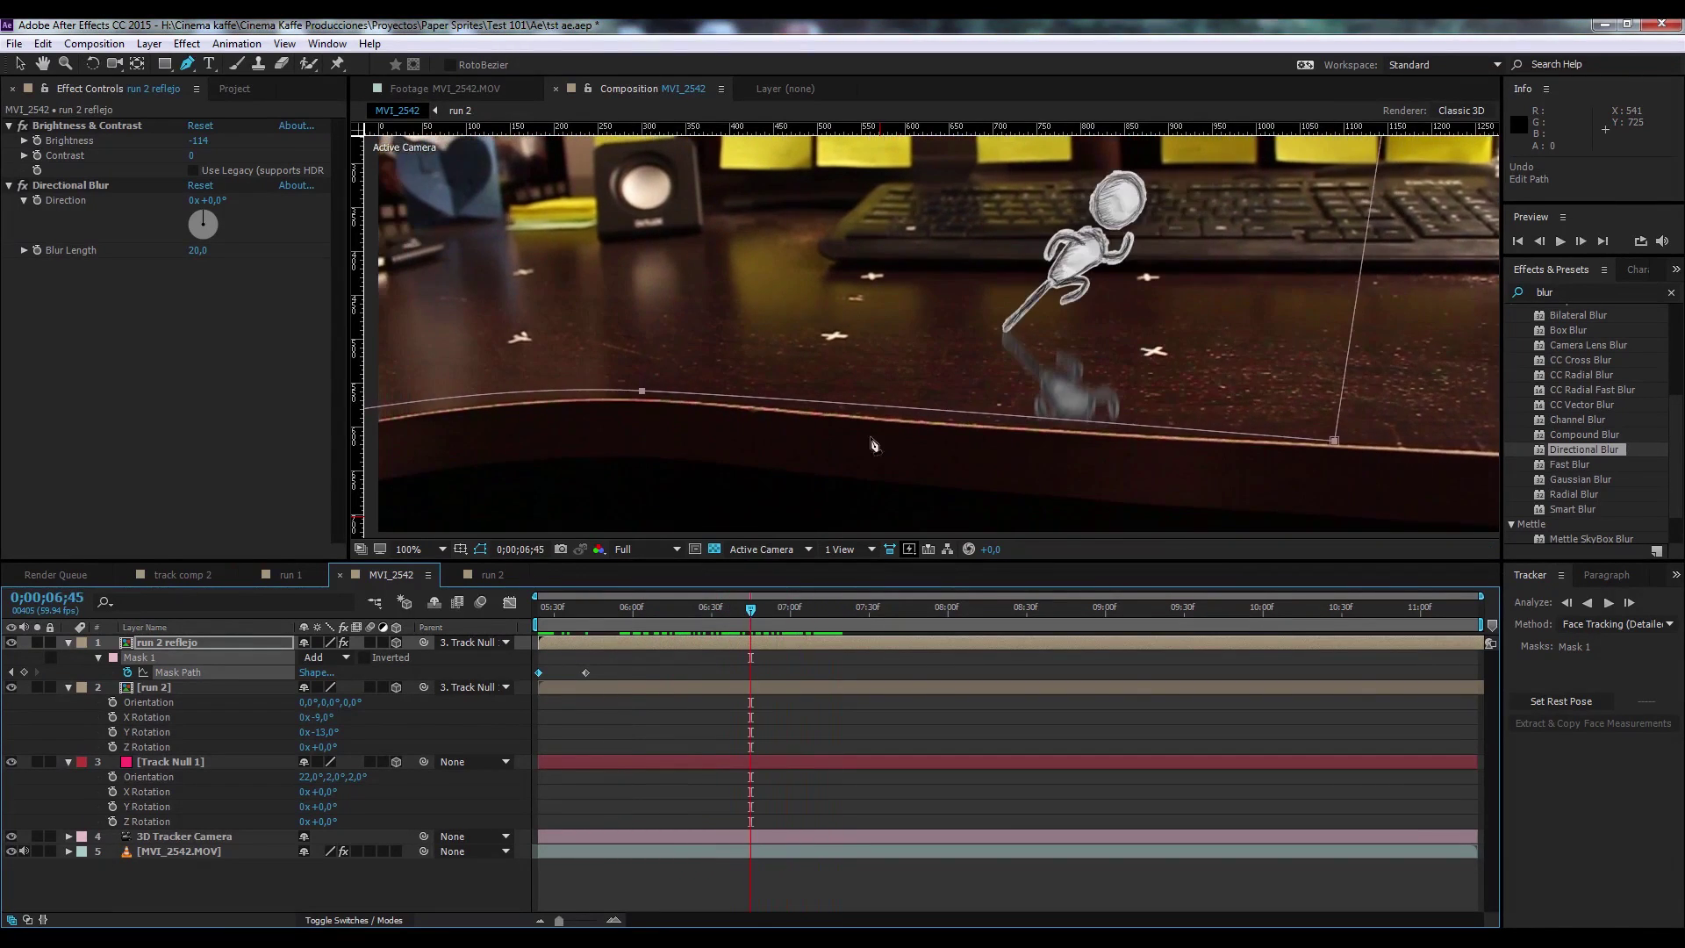
scroll(886, 430, "down", 2)
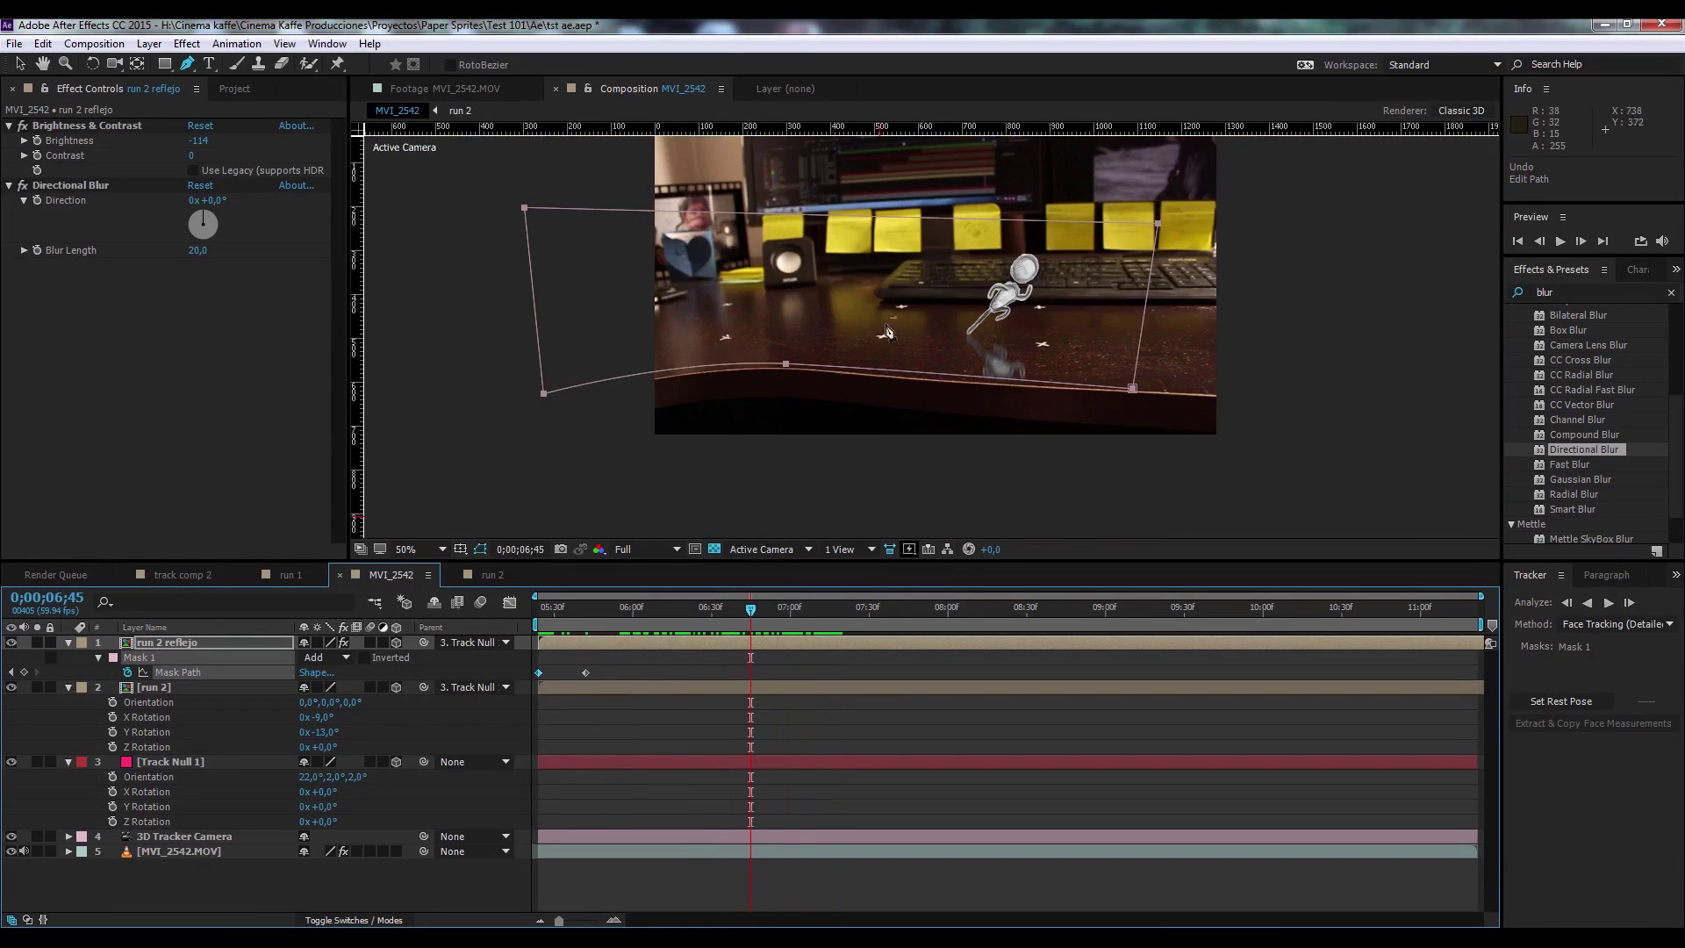
left_click(23, 66)
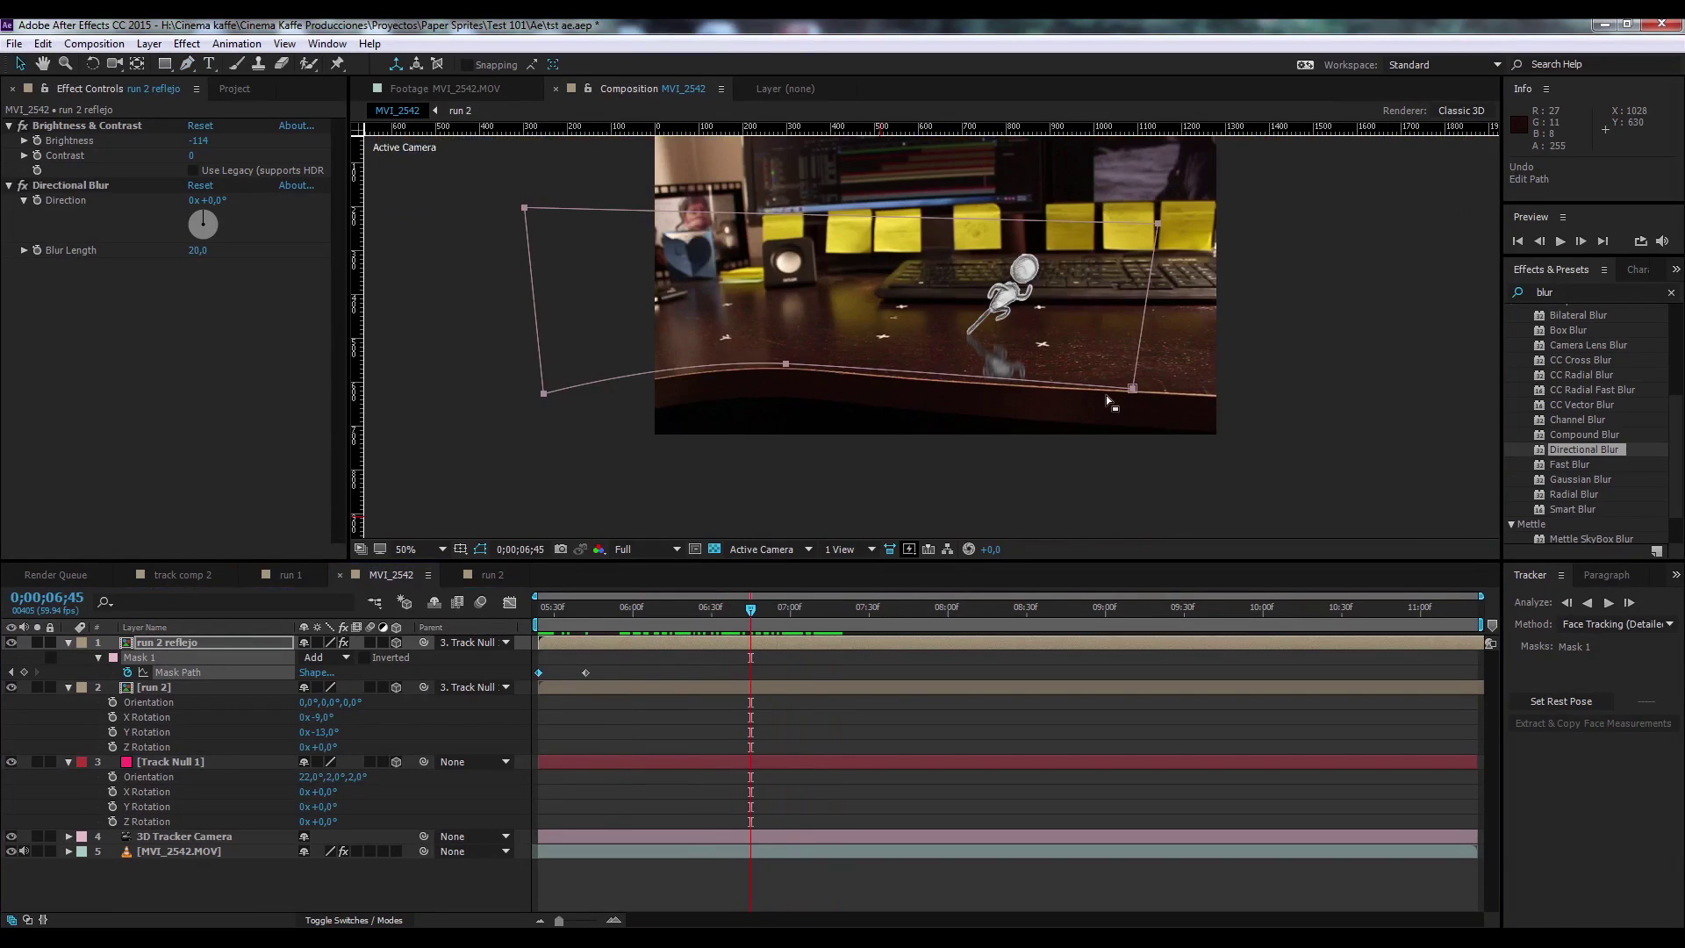
scroll(1103, 395, "up", 2)
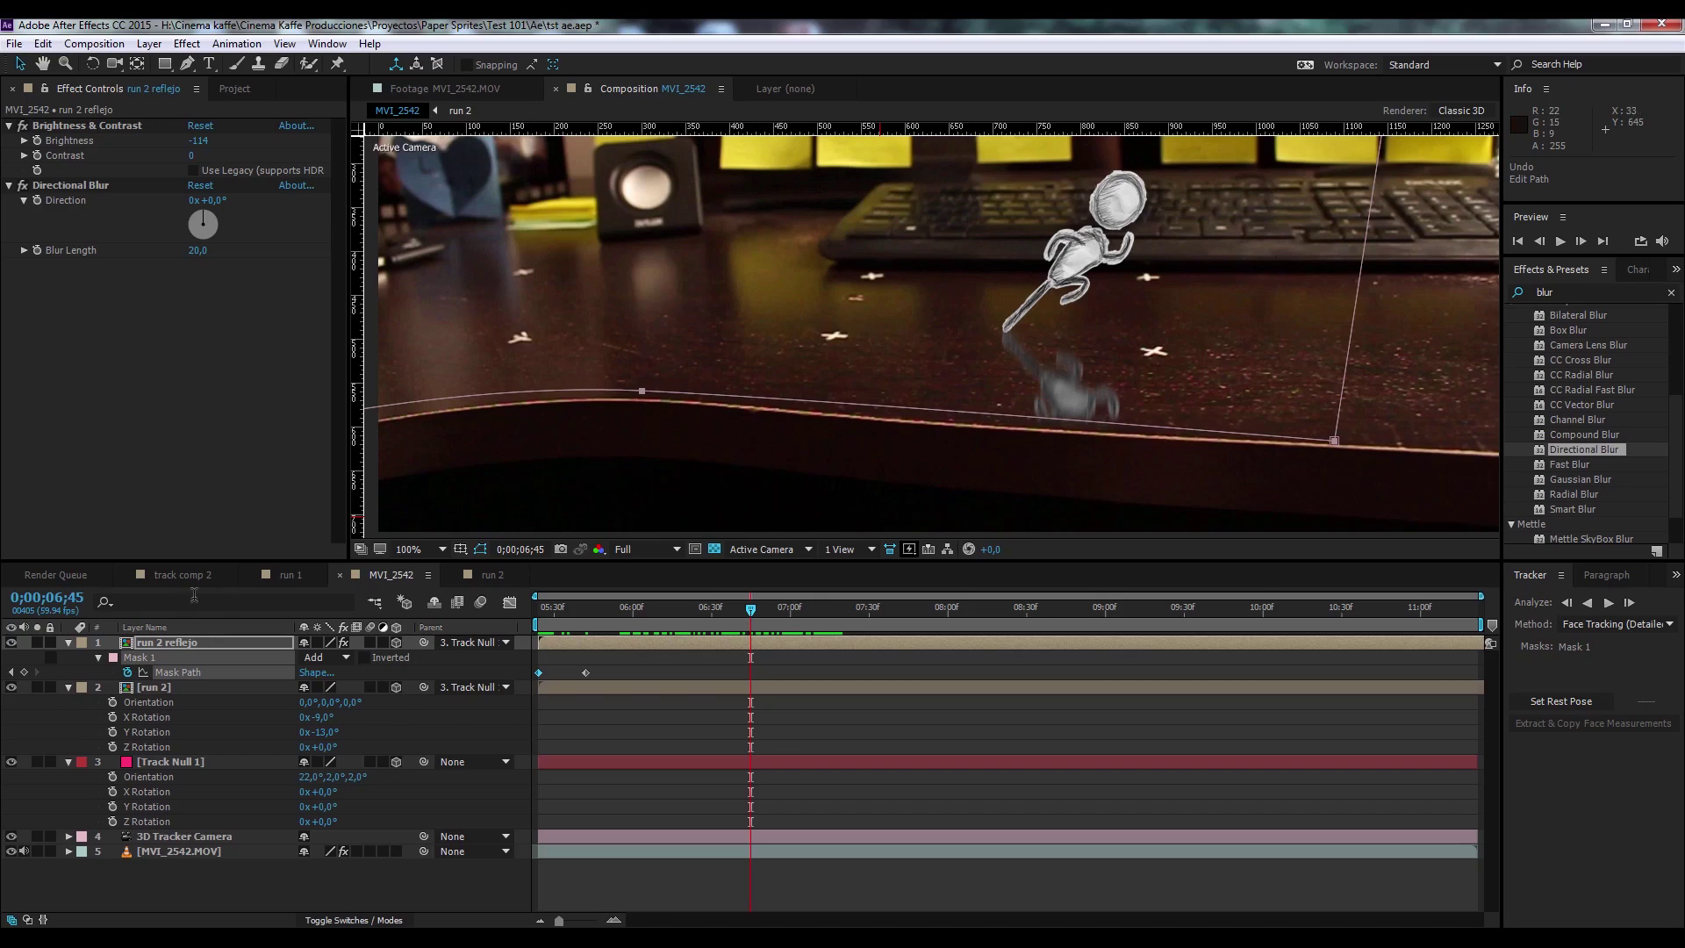
Set the run 2 reflejo layer's Opacity to 75%.
left_click(201, 641)
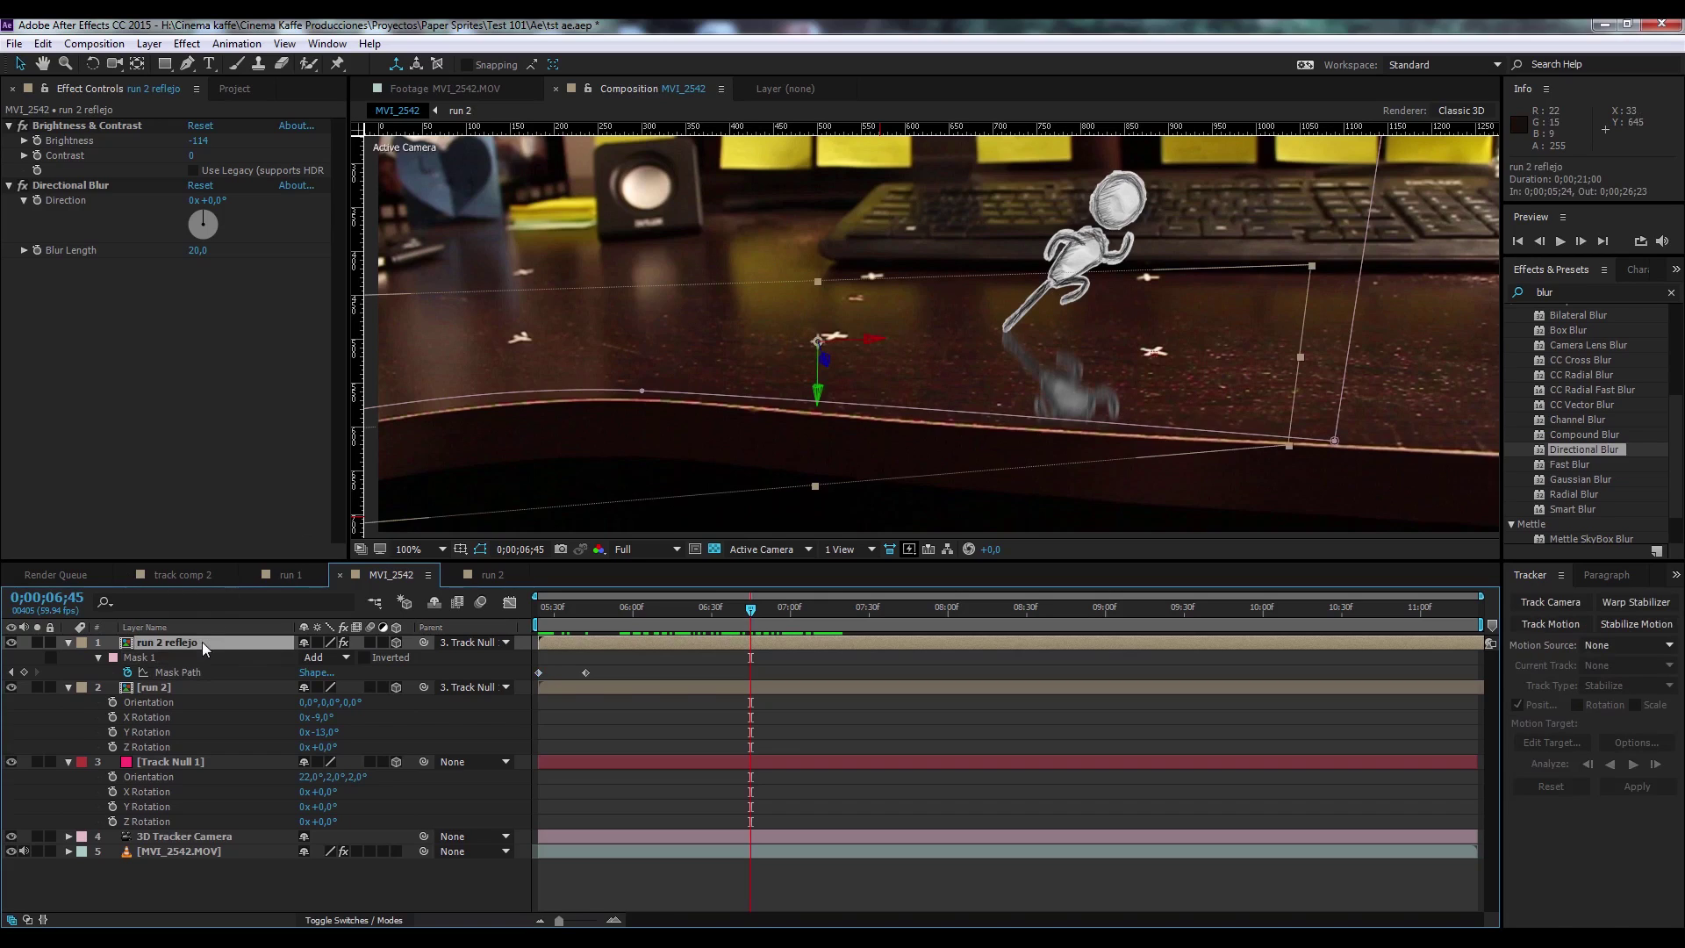
key("t")
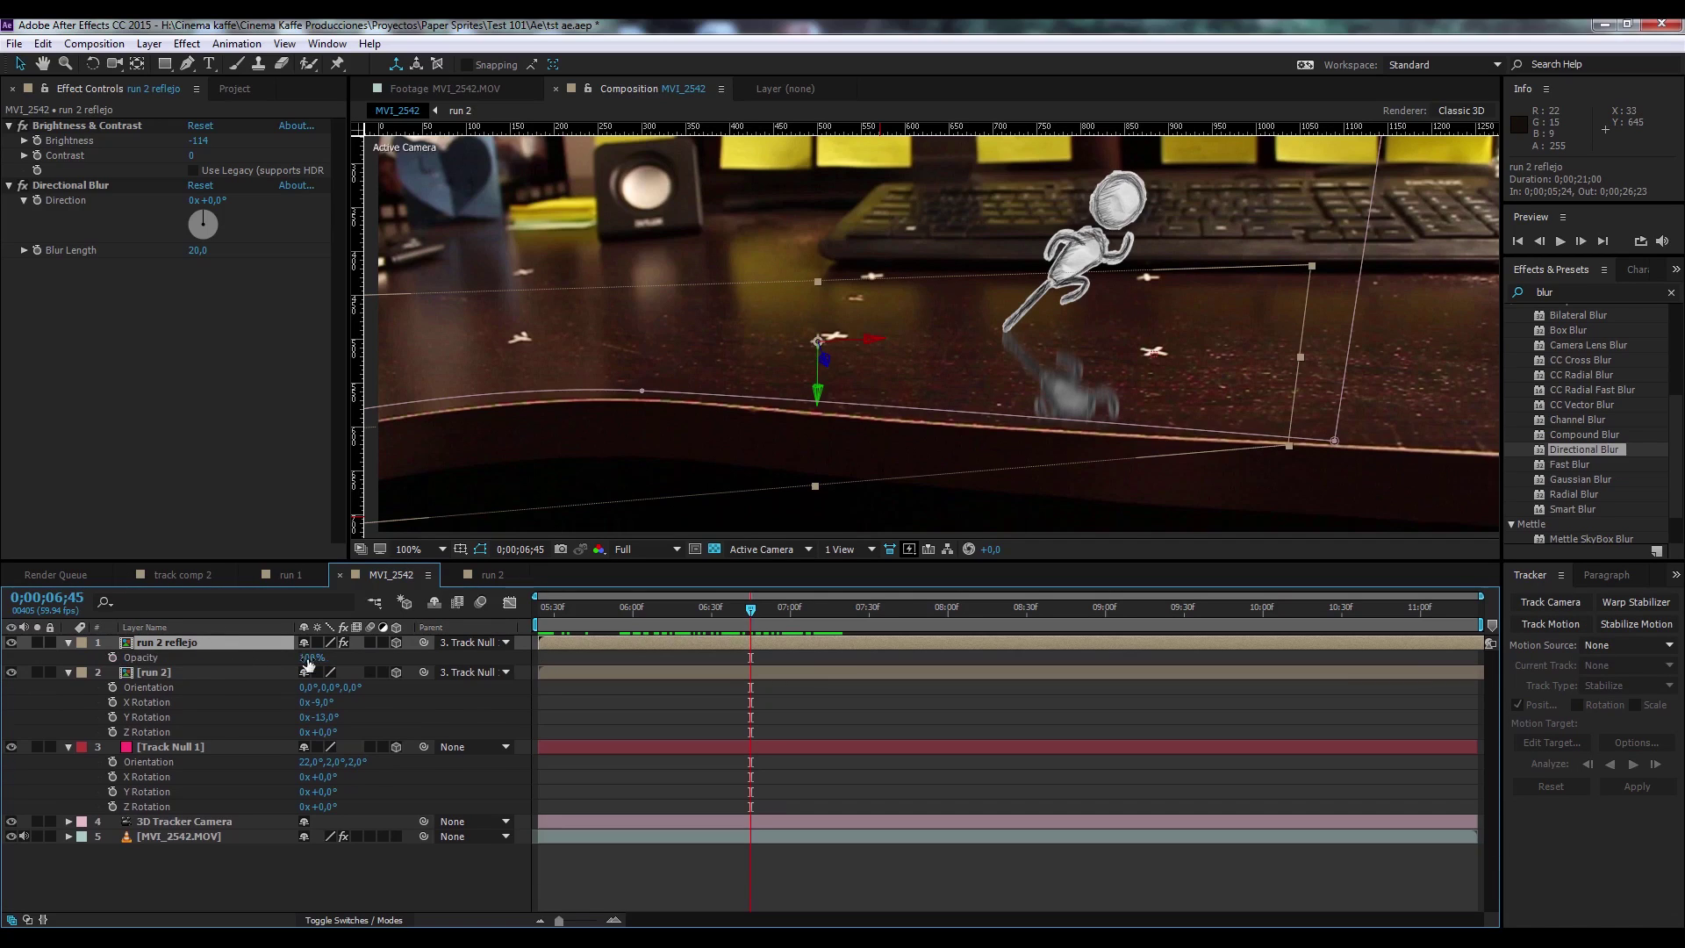
left_click(307, 657)
type("80")
key("Return")
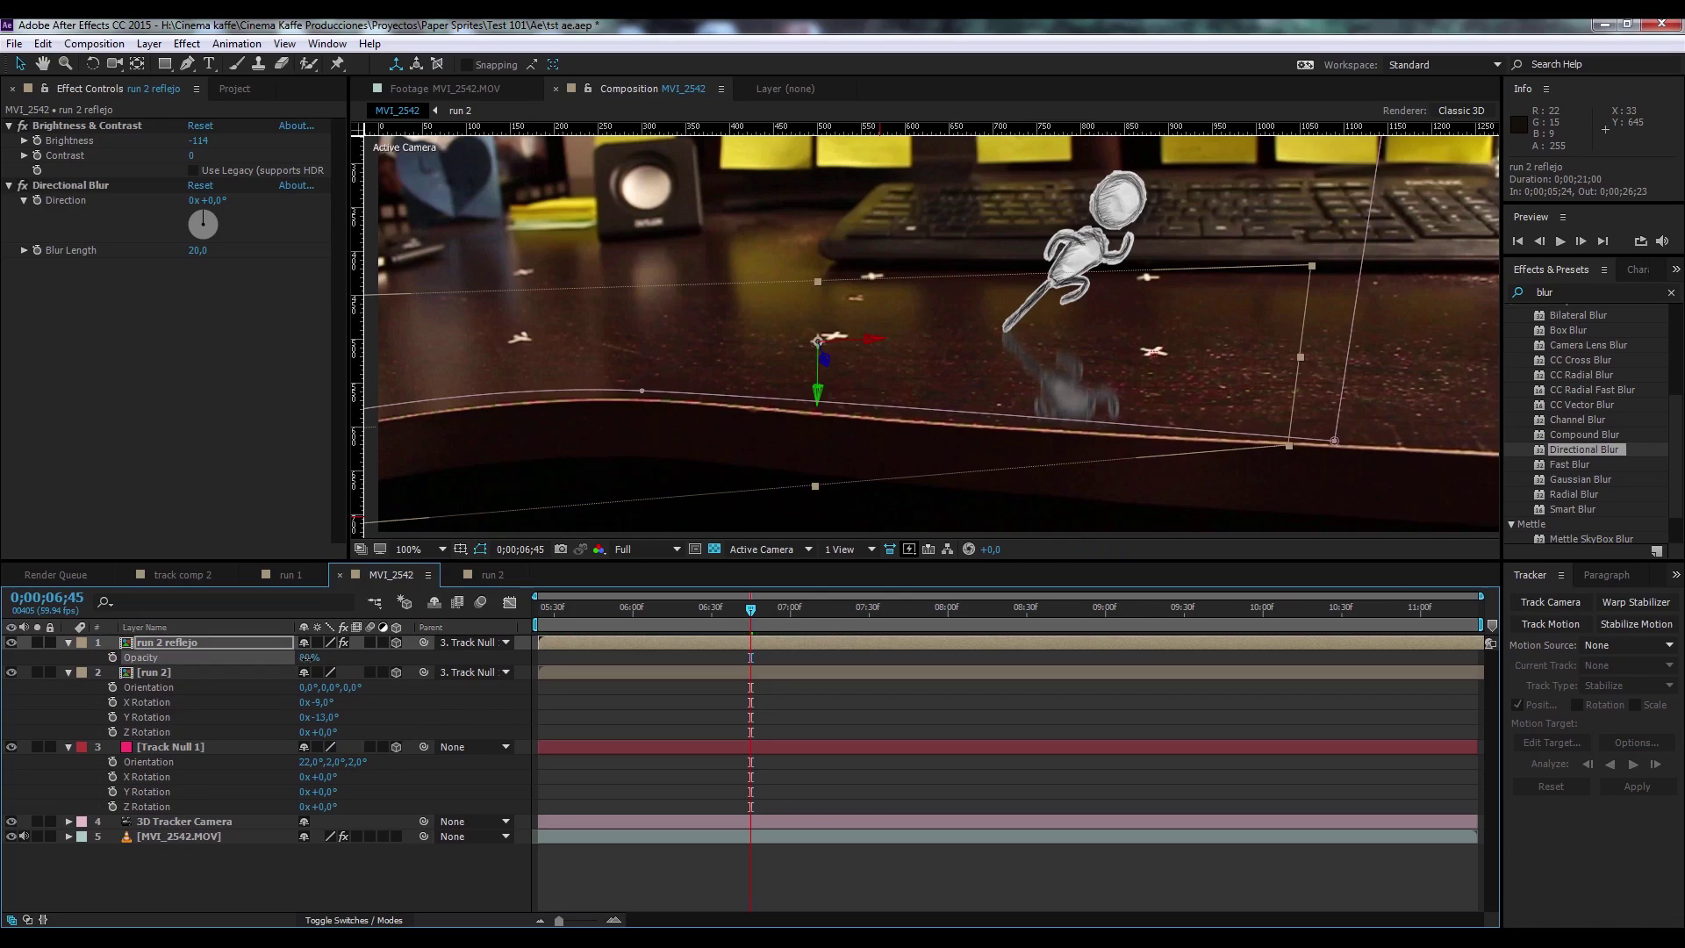
left_click(307, 657)
type("75")
key("Return")
Hide the mask and shape path outlines in the composition view.
scroll(967, 429, "down", 2)
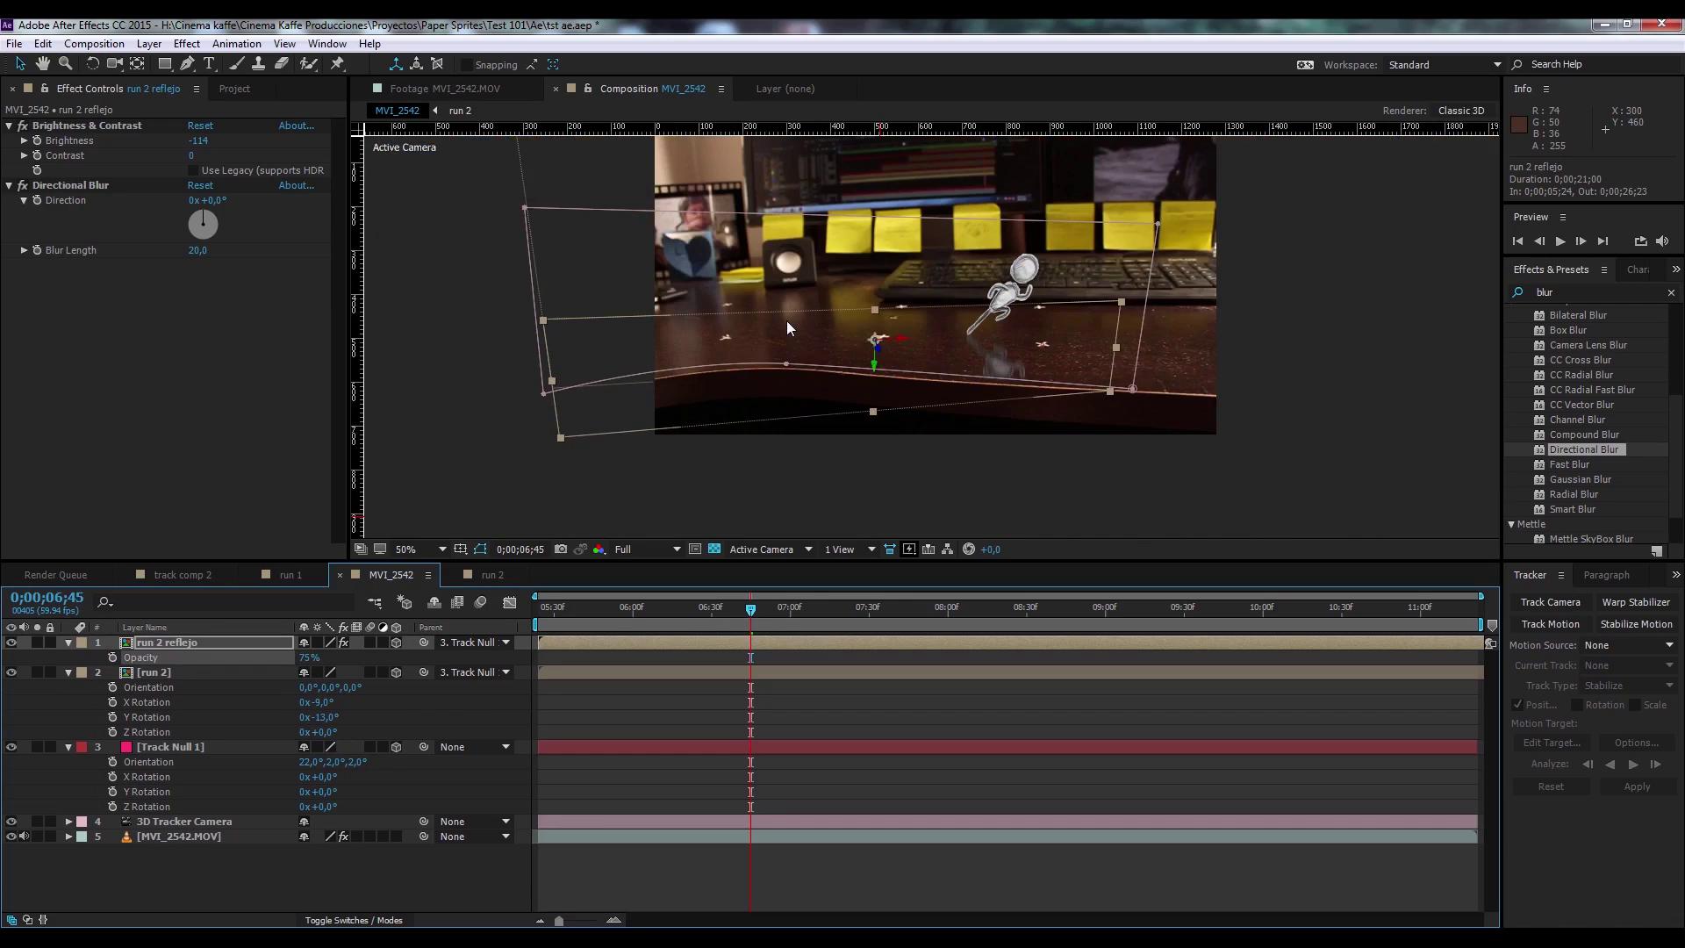
left_click(481, 553)
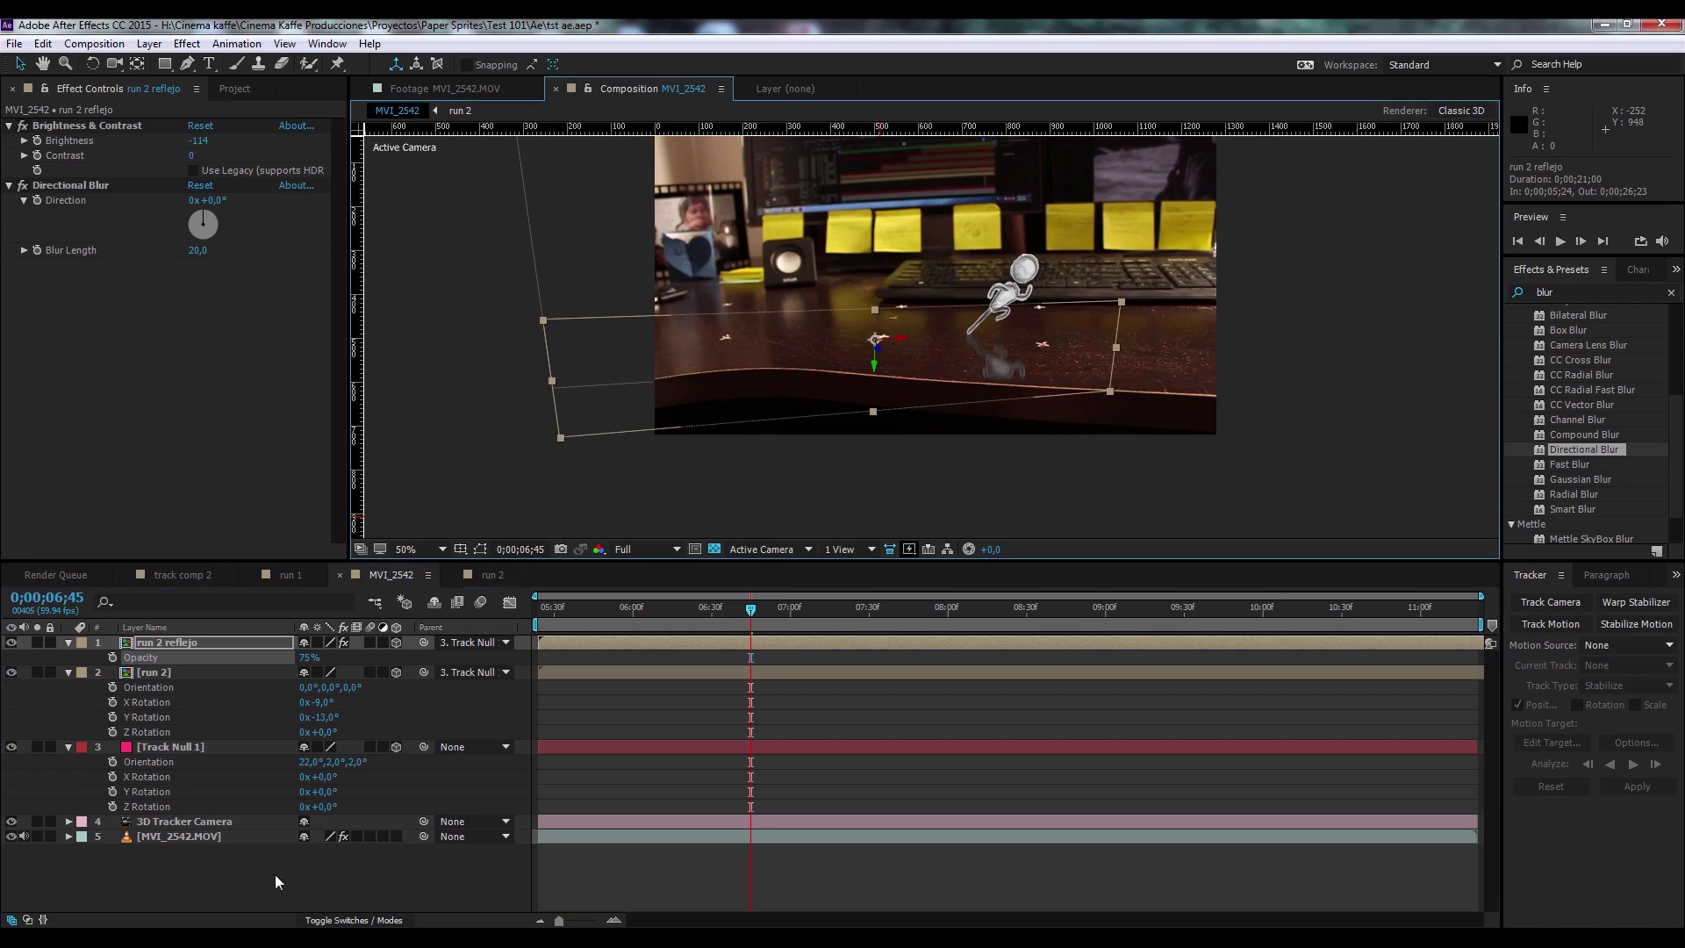
mouse_move(641, 608)
left_mouse_down()
mouse_move(495, 614)
mouse_move(697, 628)
left_mouse_up()
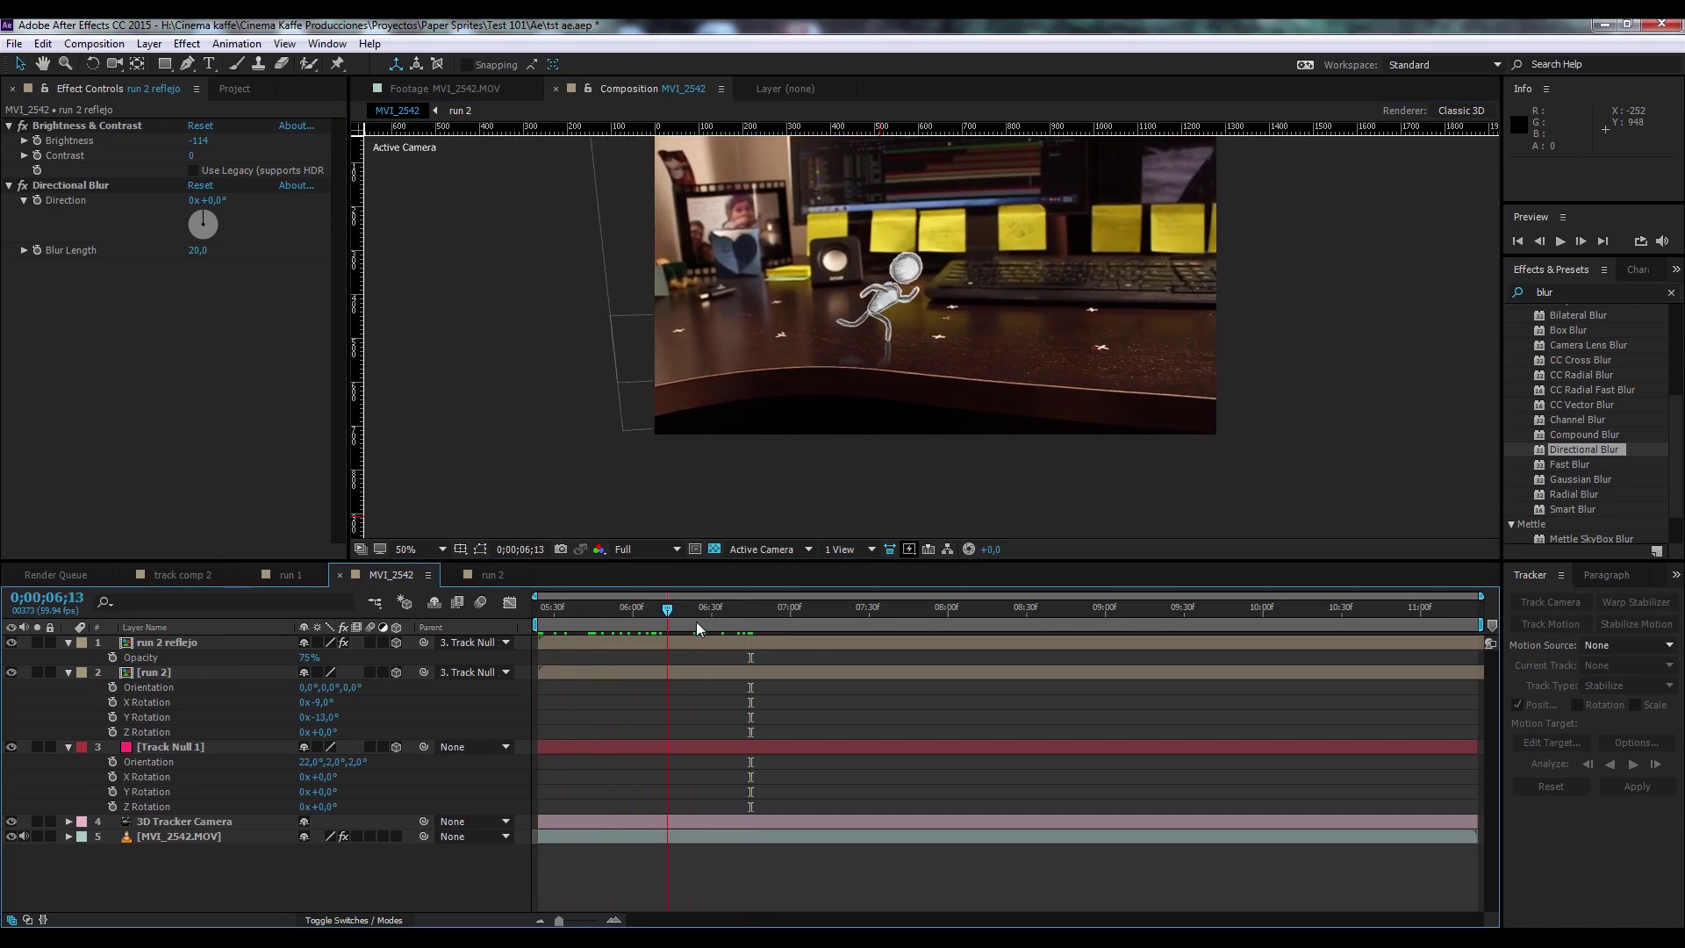
Preview the start of the run, then move run 2 reflejo below run 2 in the layer stack.
left_click_drag(697, 629, 803, 624)
key("space")
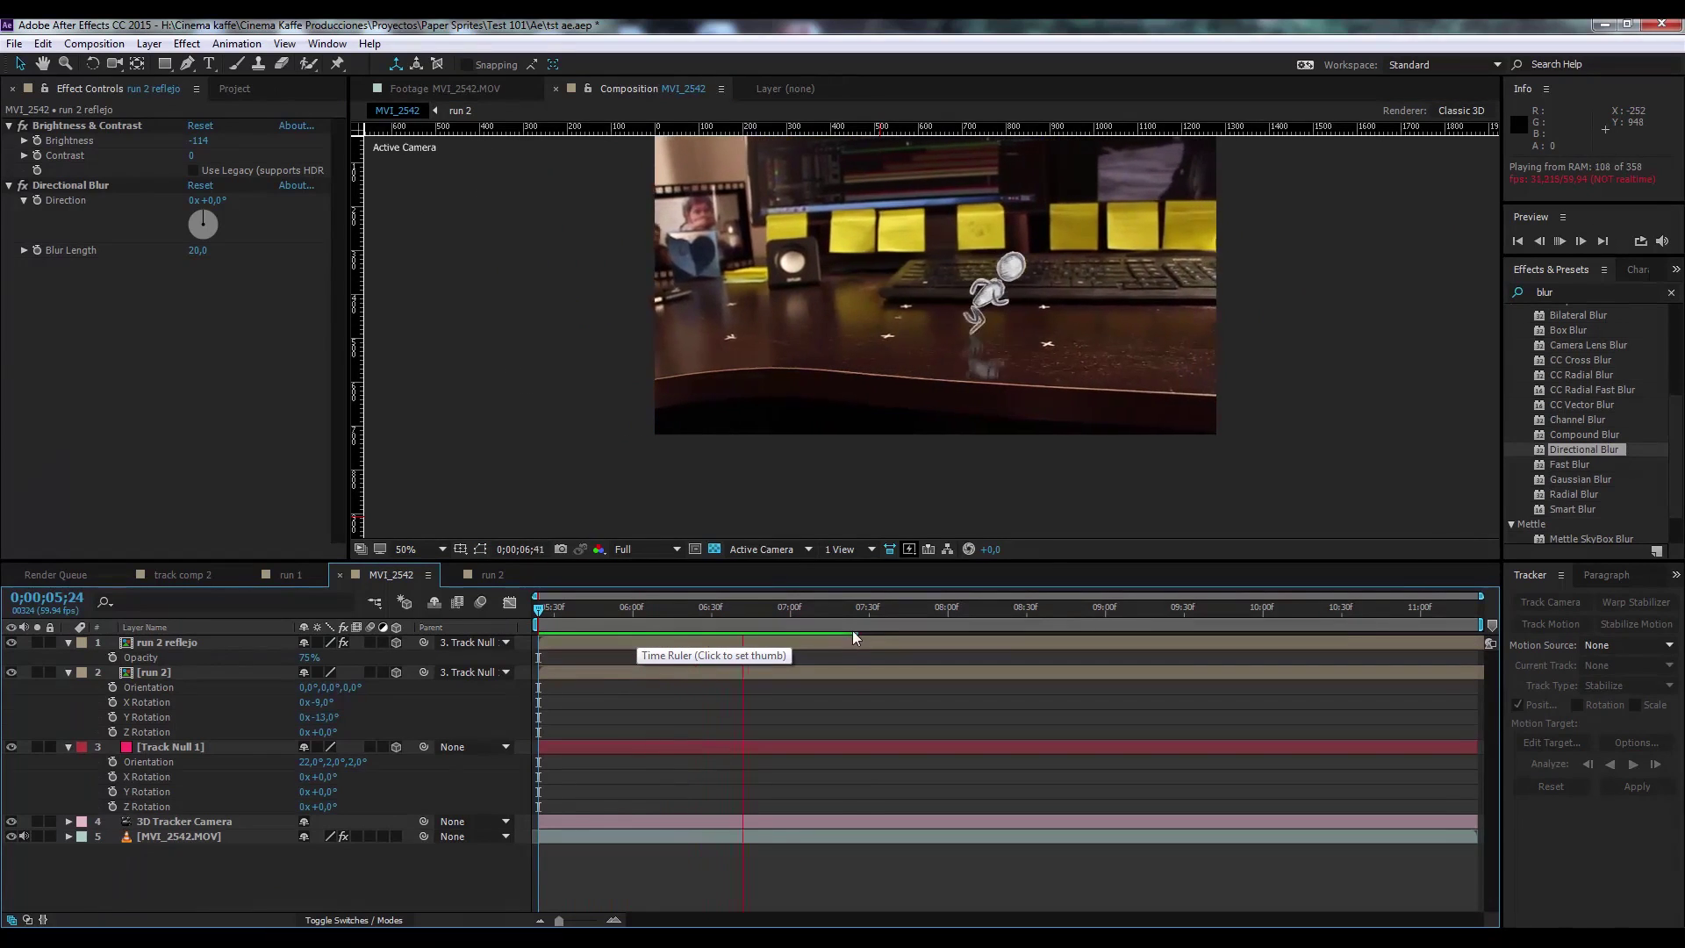
left_click(554, 607)
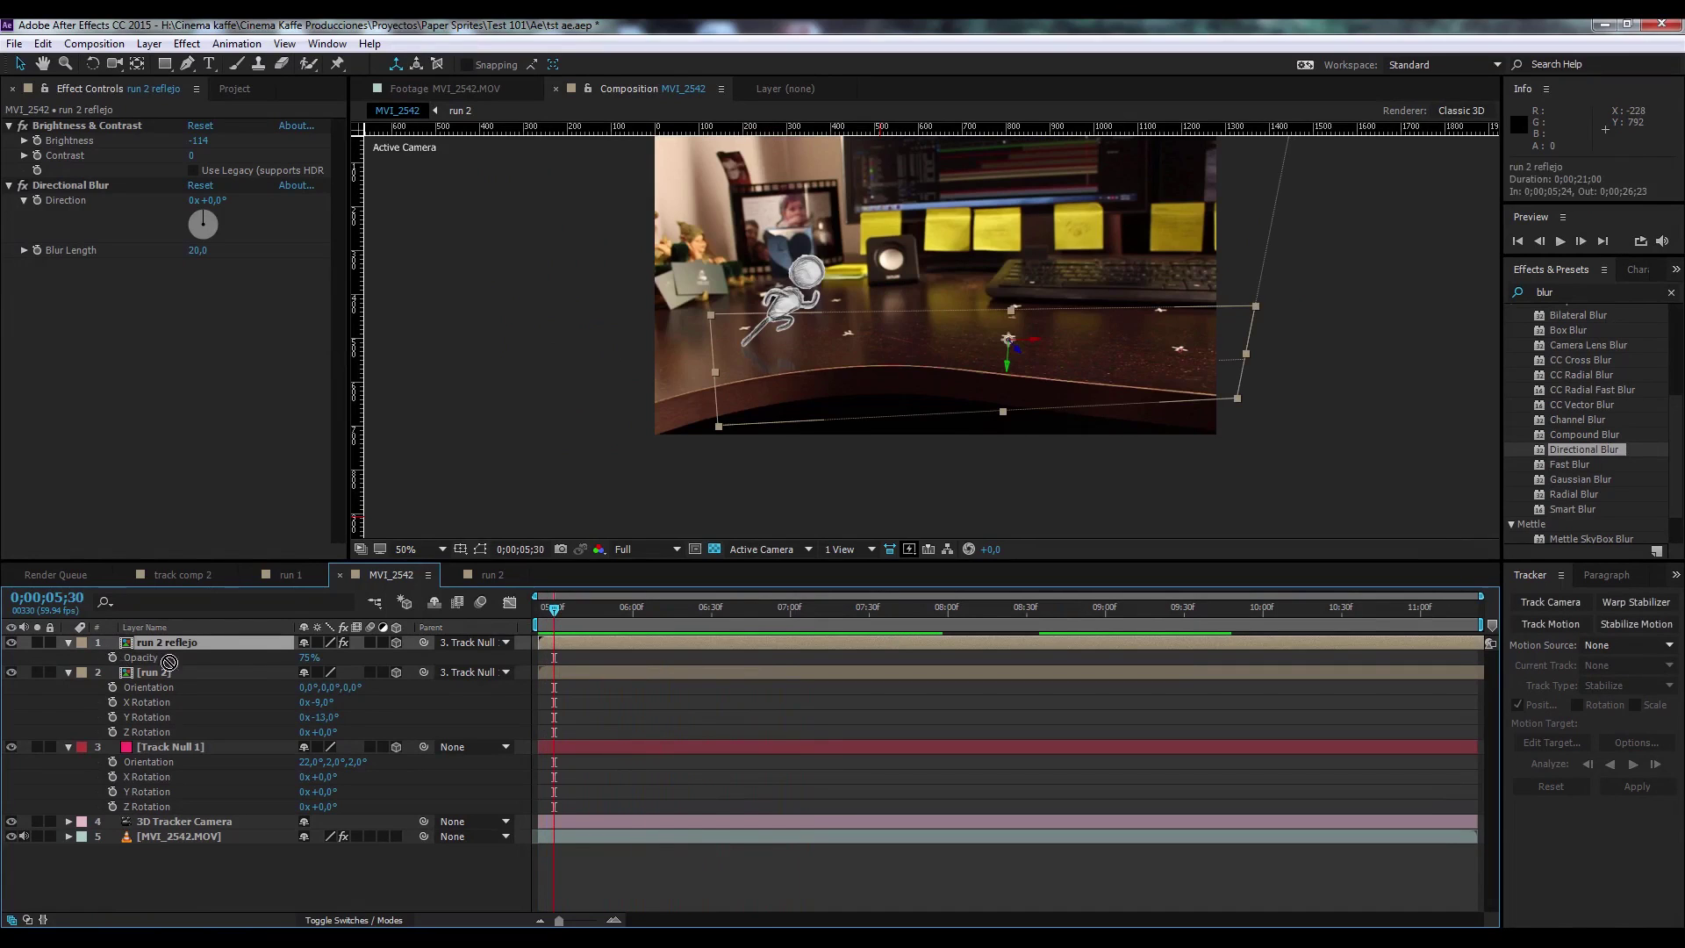
left_click_drag(169, 645, 175, 737)
Zoom in and scrub through the run to check the reflection, ending at 0;00;06;00.
key("period")
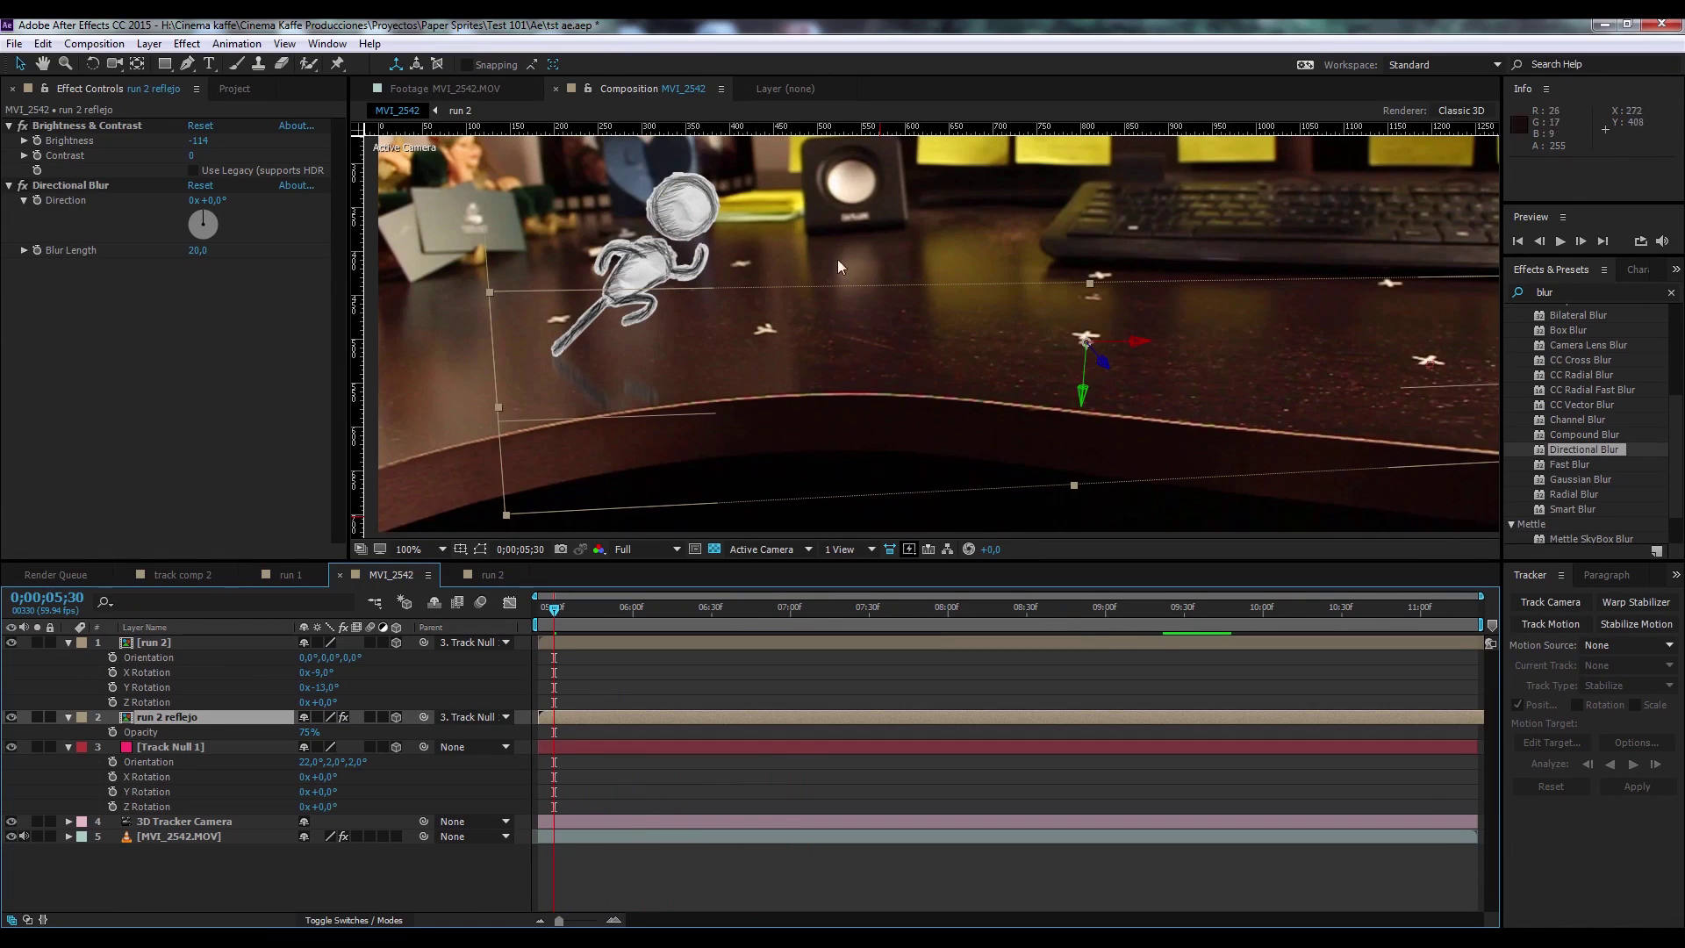
key("comma")
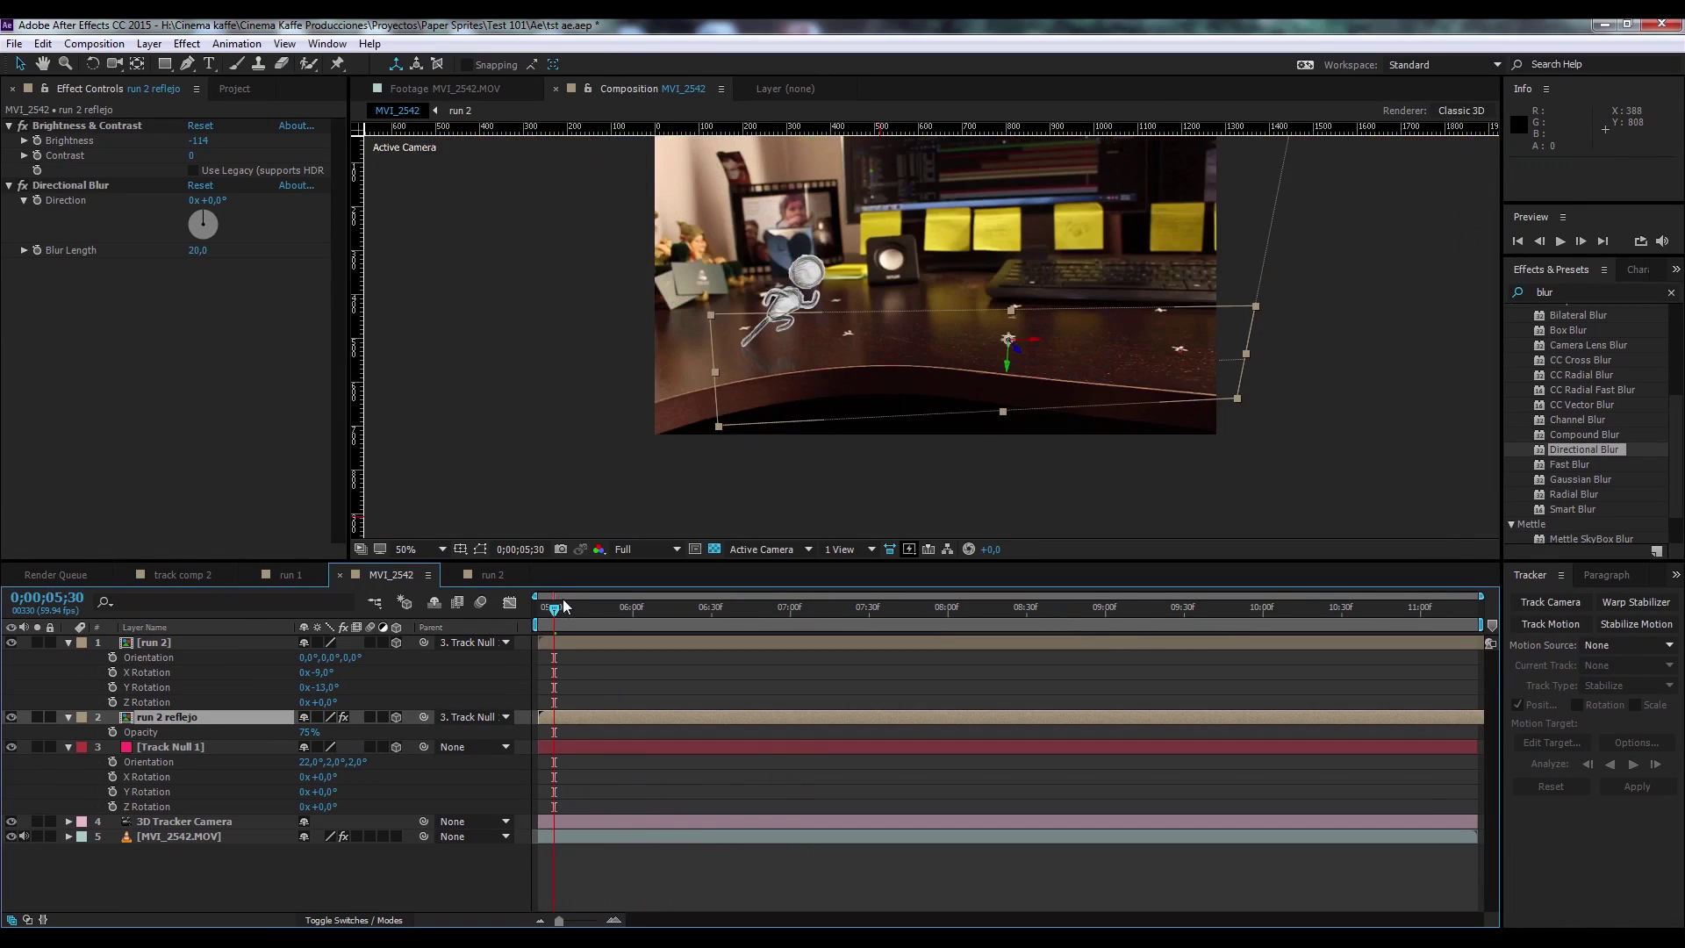
left_click_drag(564, 606, 765, 614)
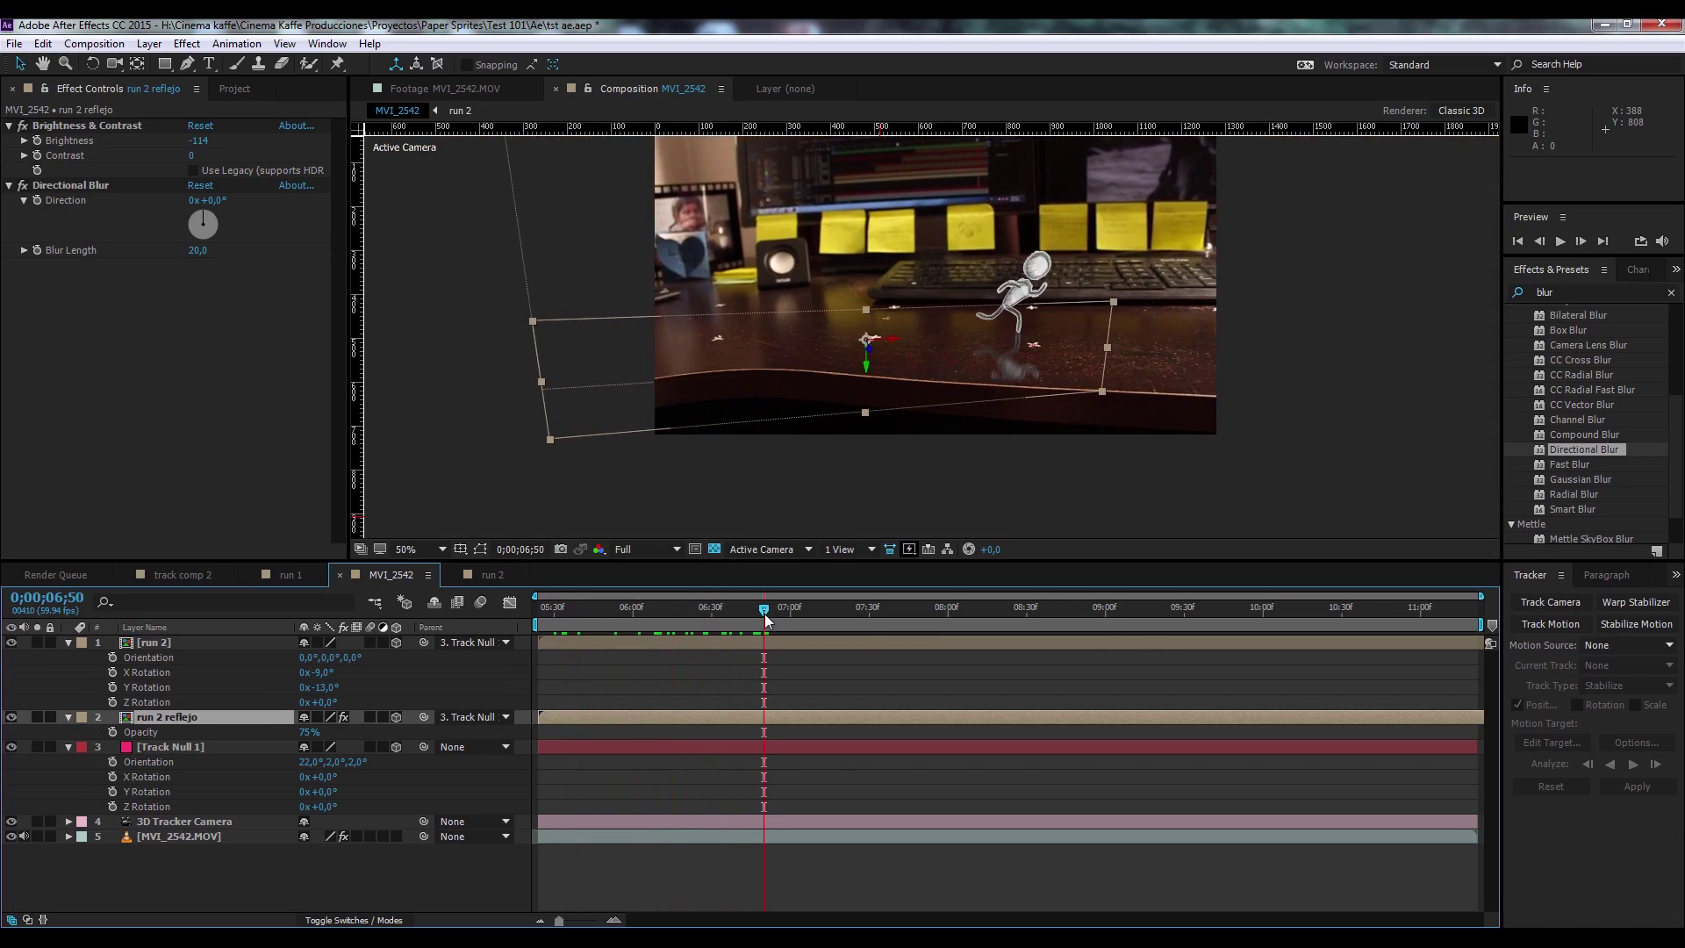
left_click(546, 611)
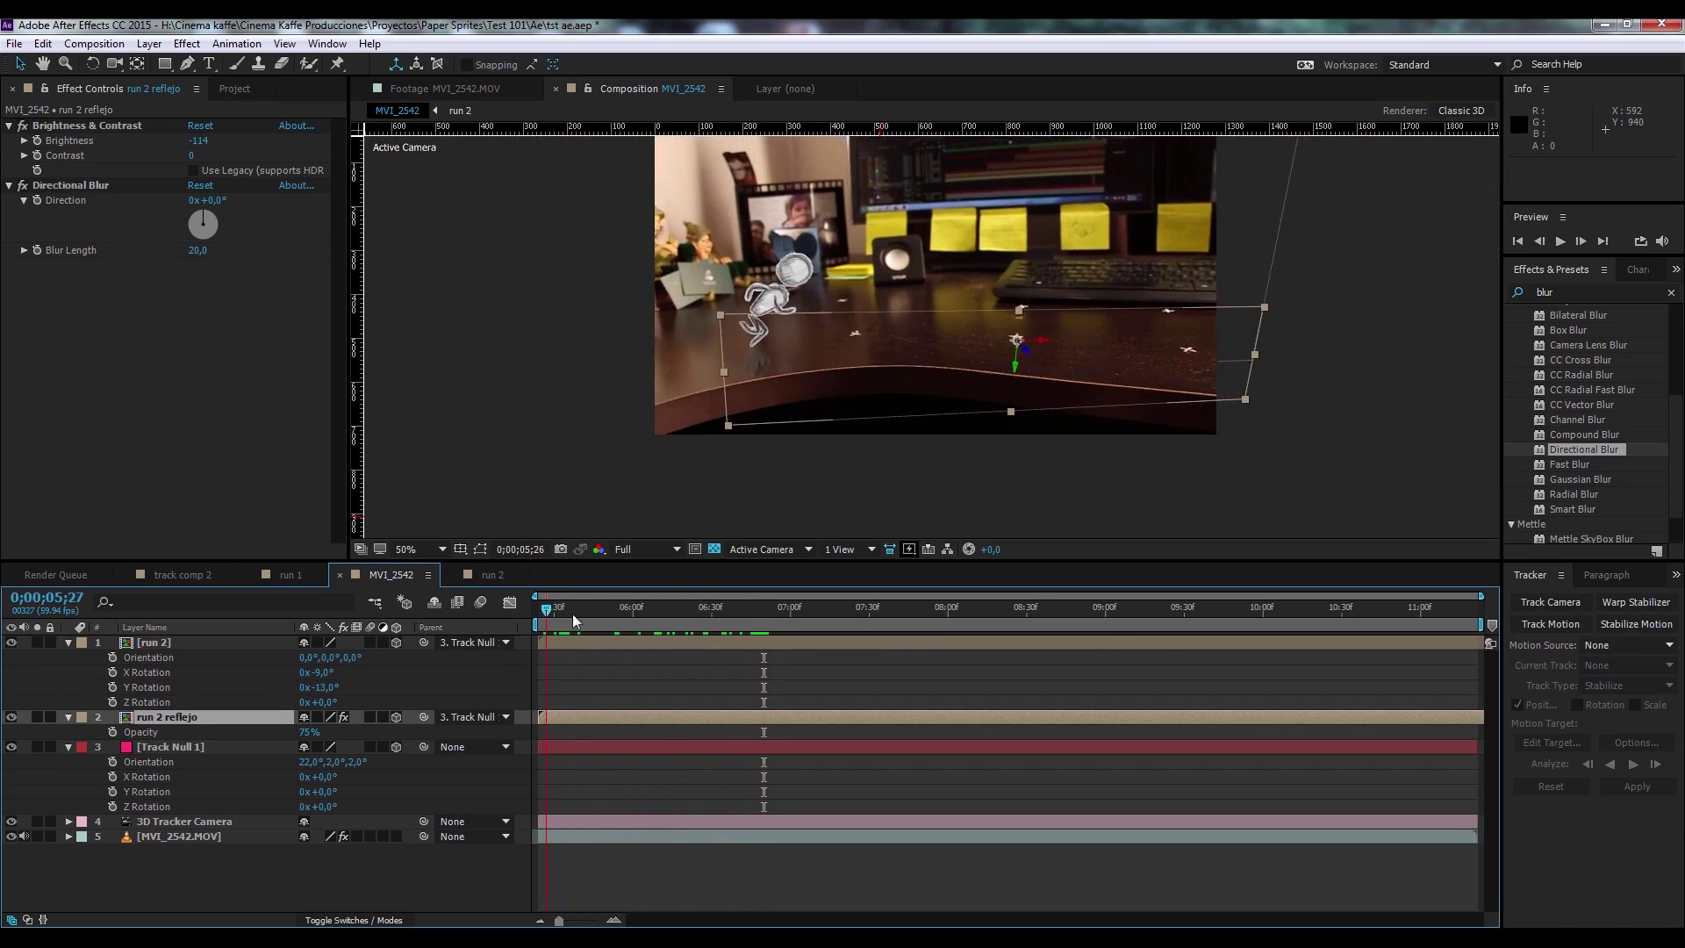
left_click_drag(573, 614, 703, 614)
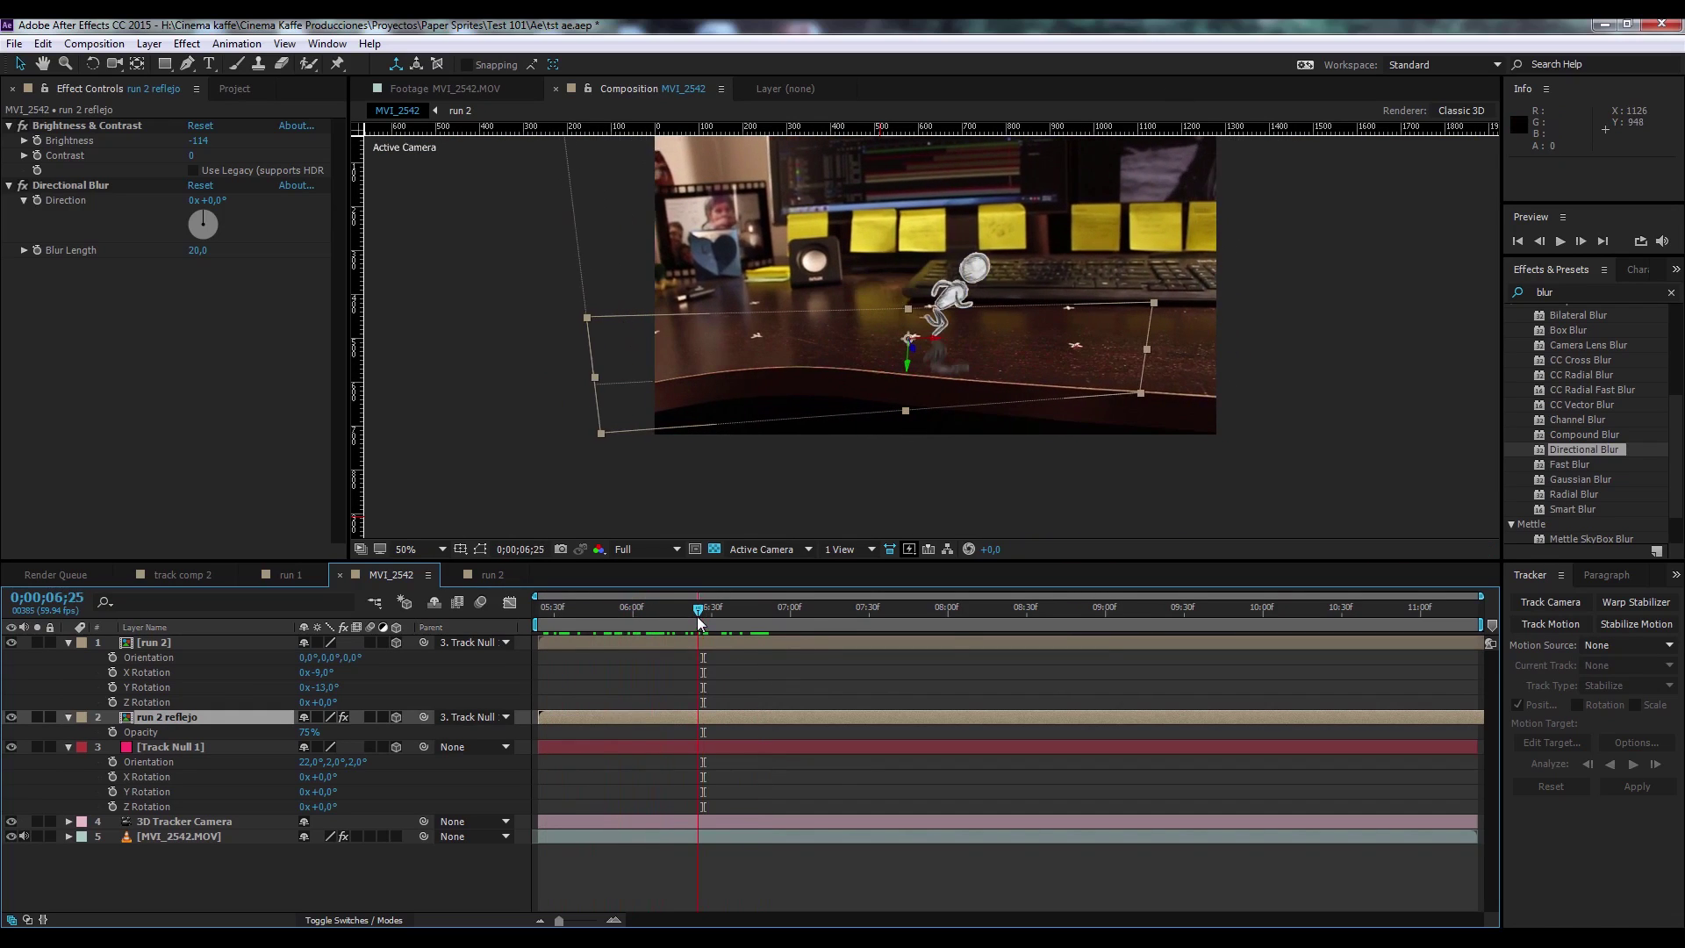
key("shift+Page_Up")
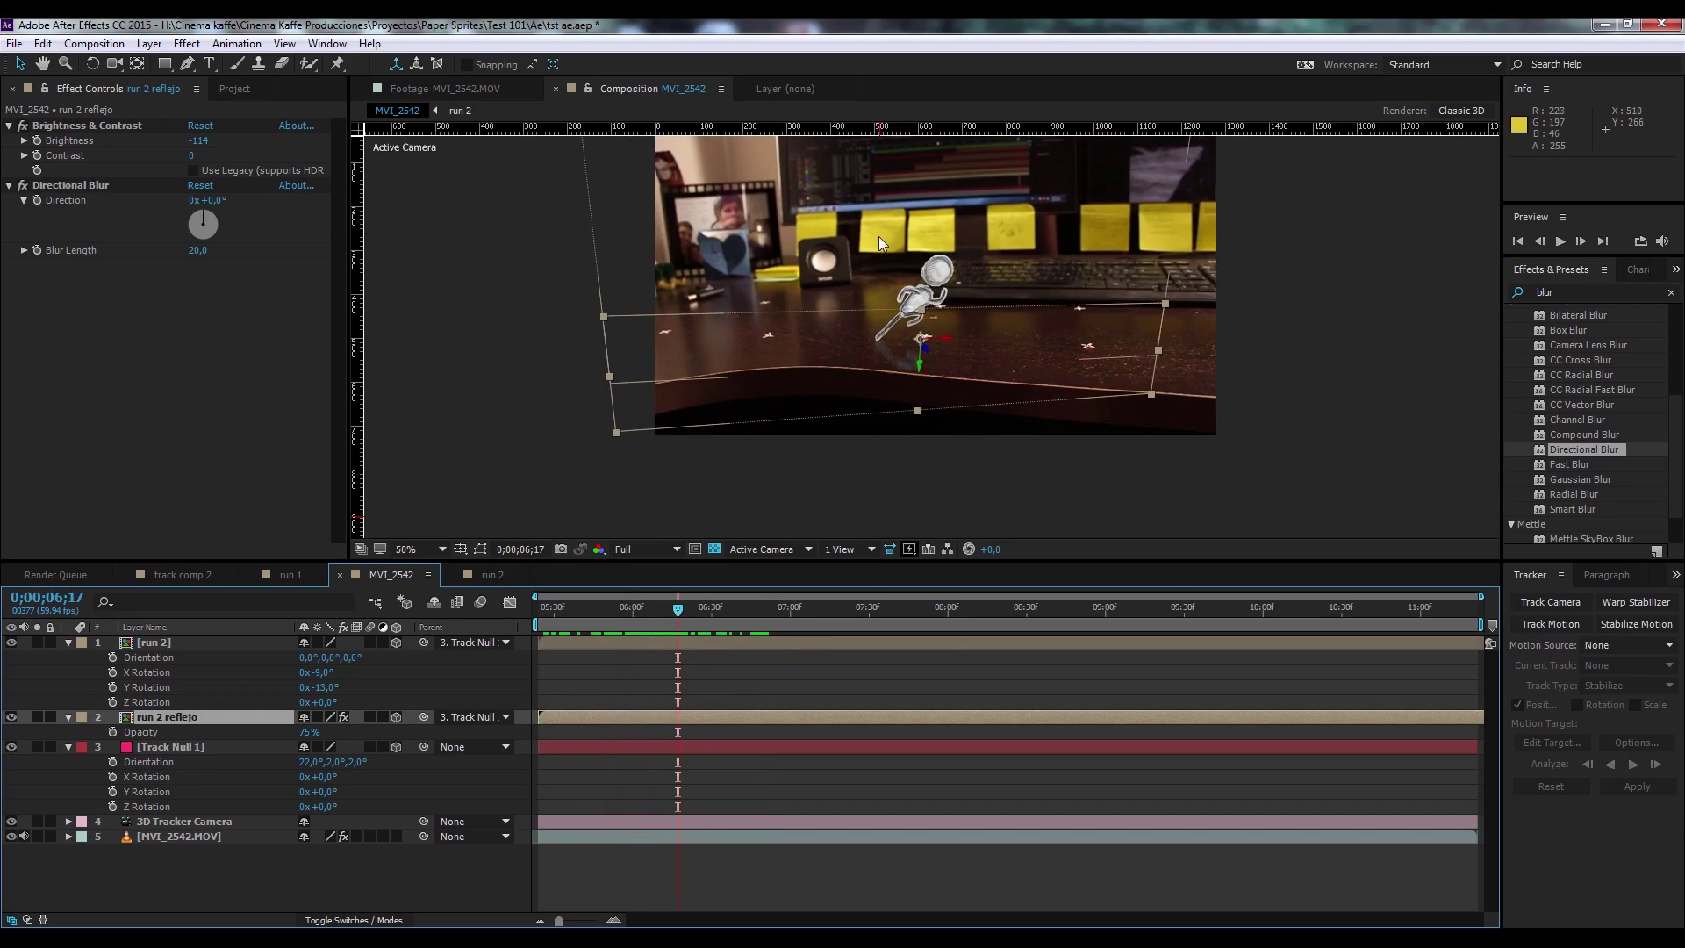
left_click_drag(679, 615, 633, 613)
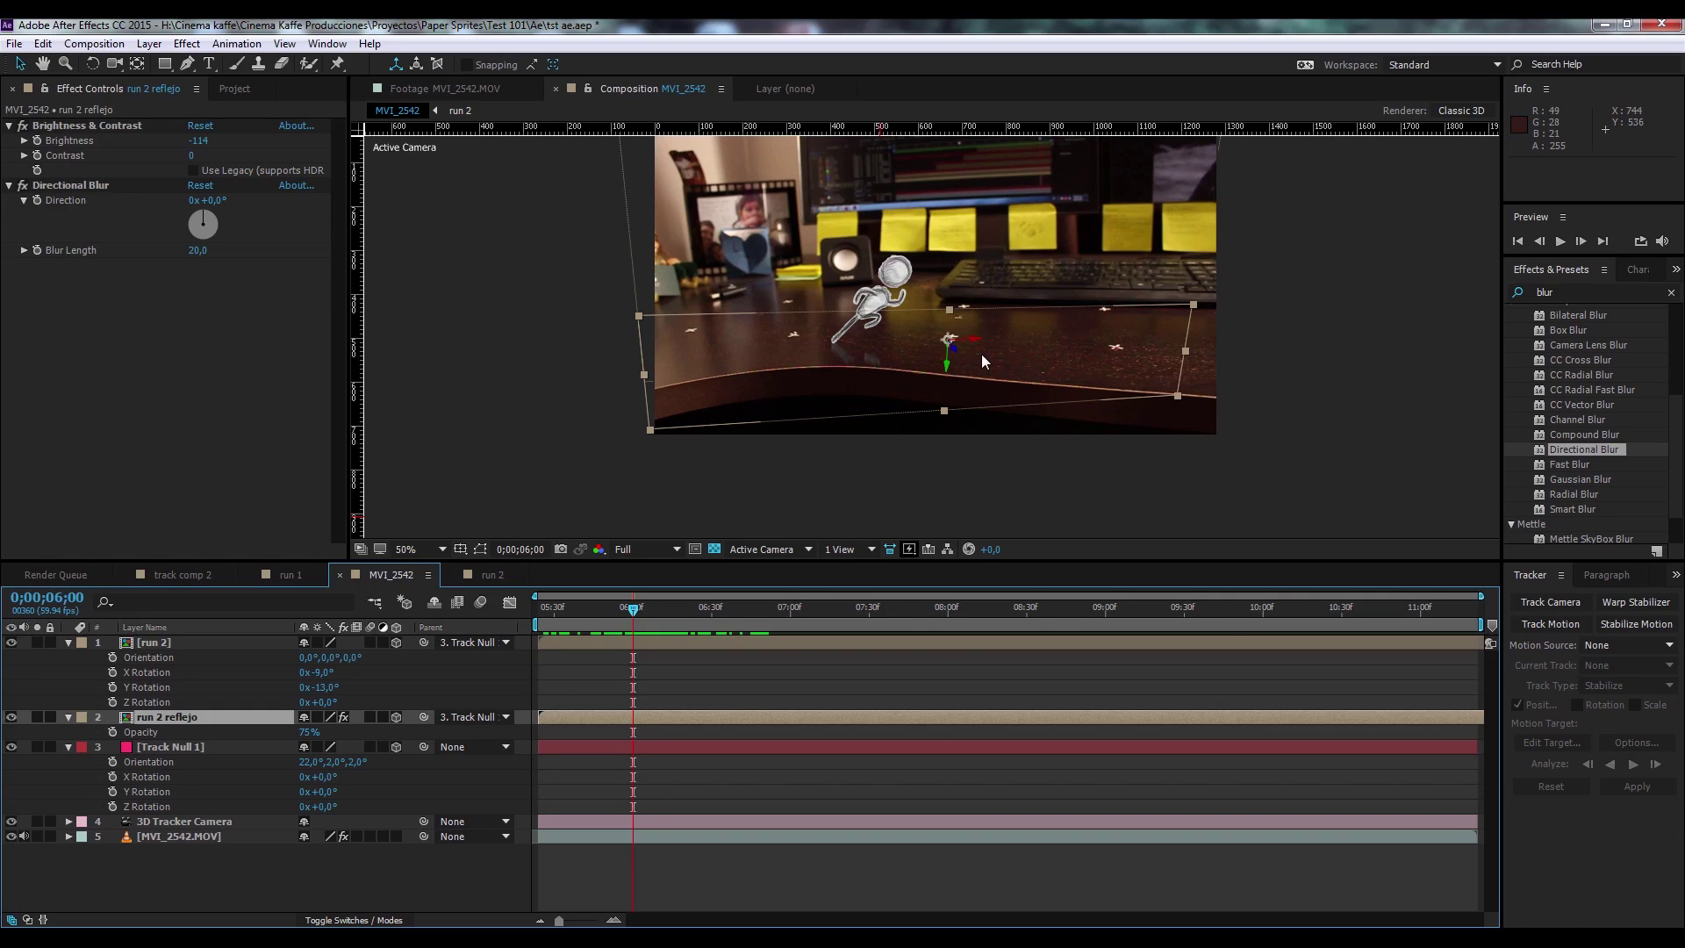
Play a RAM preview of the MVI_2542 comp showing the runner above its reflection.
key("space")
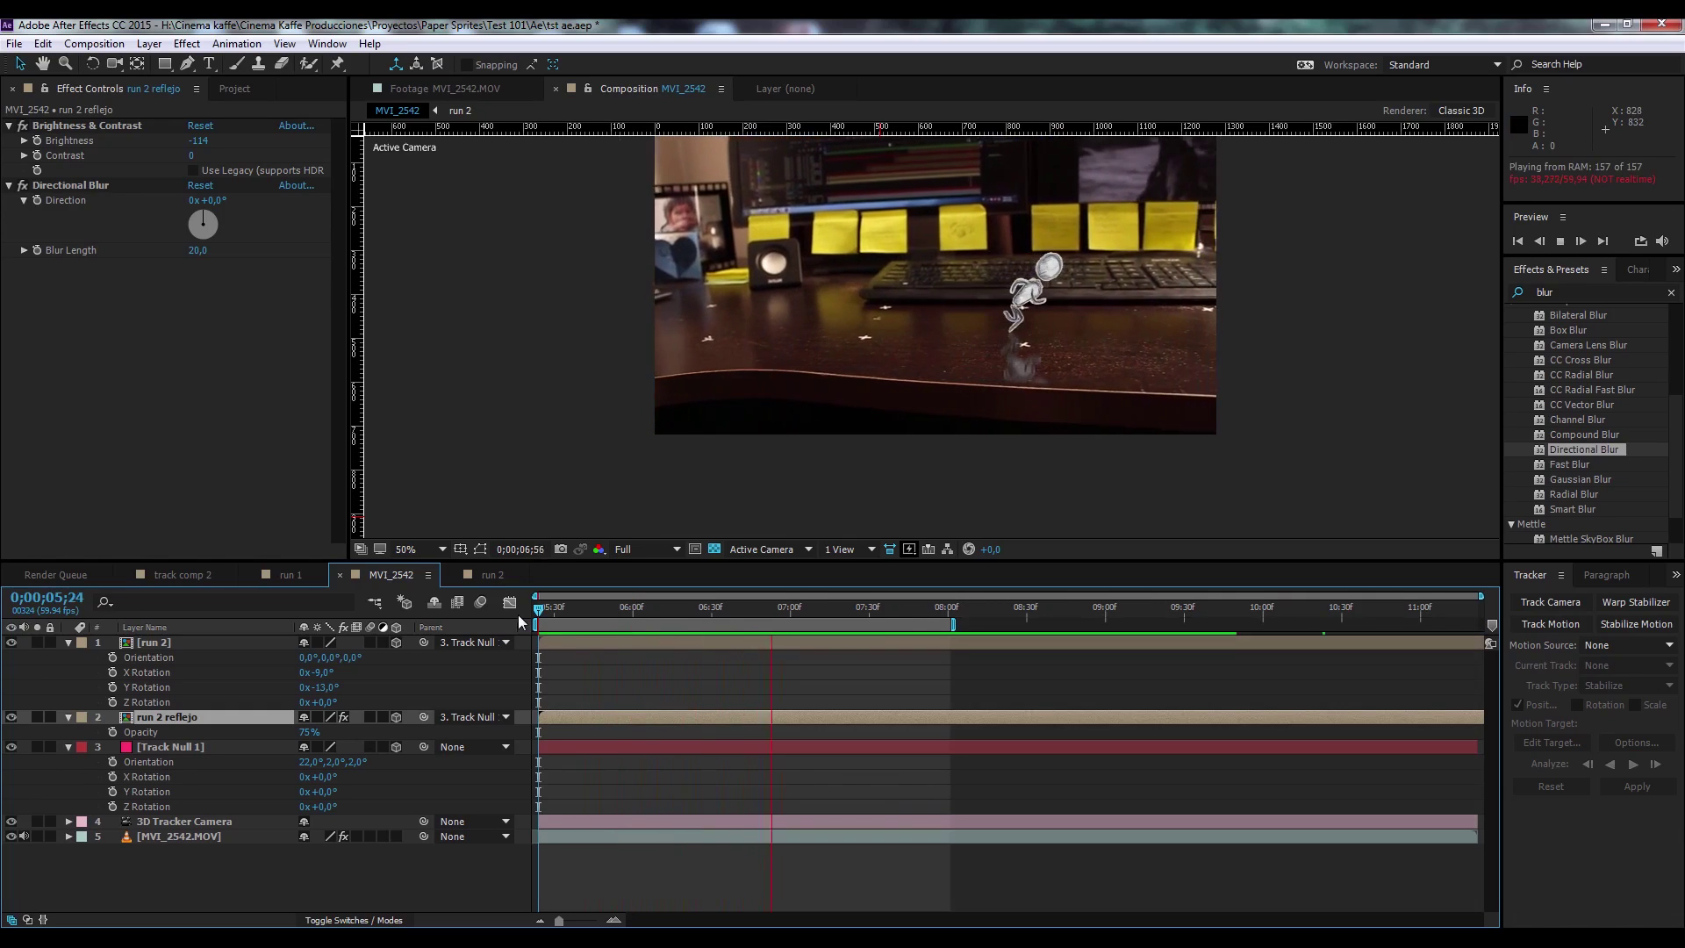